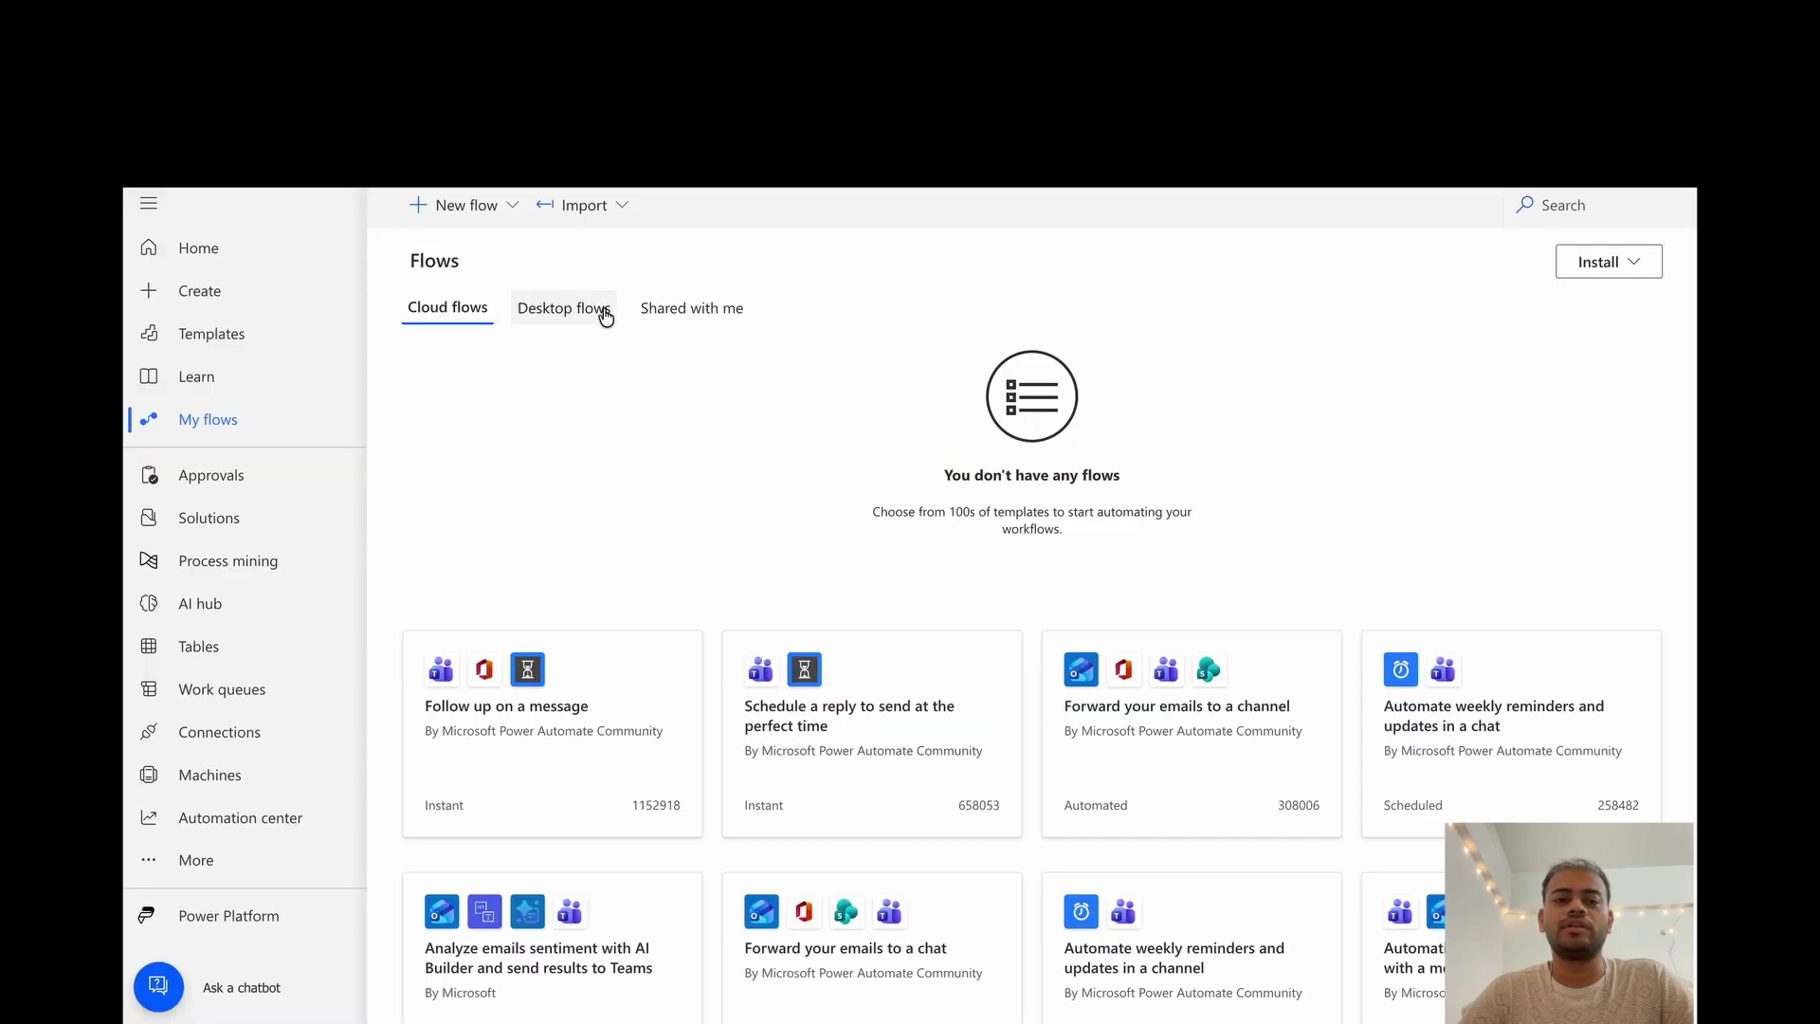
- Create an automated cloud flow that uses the SharePoint trigger "When an item is created"
{"action": "left_click", "coordinate": [208, 298]}
{"action": "left_click", "coordinate": [518, 399]}
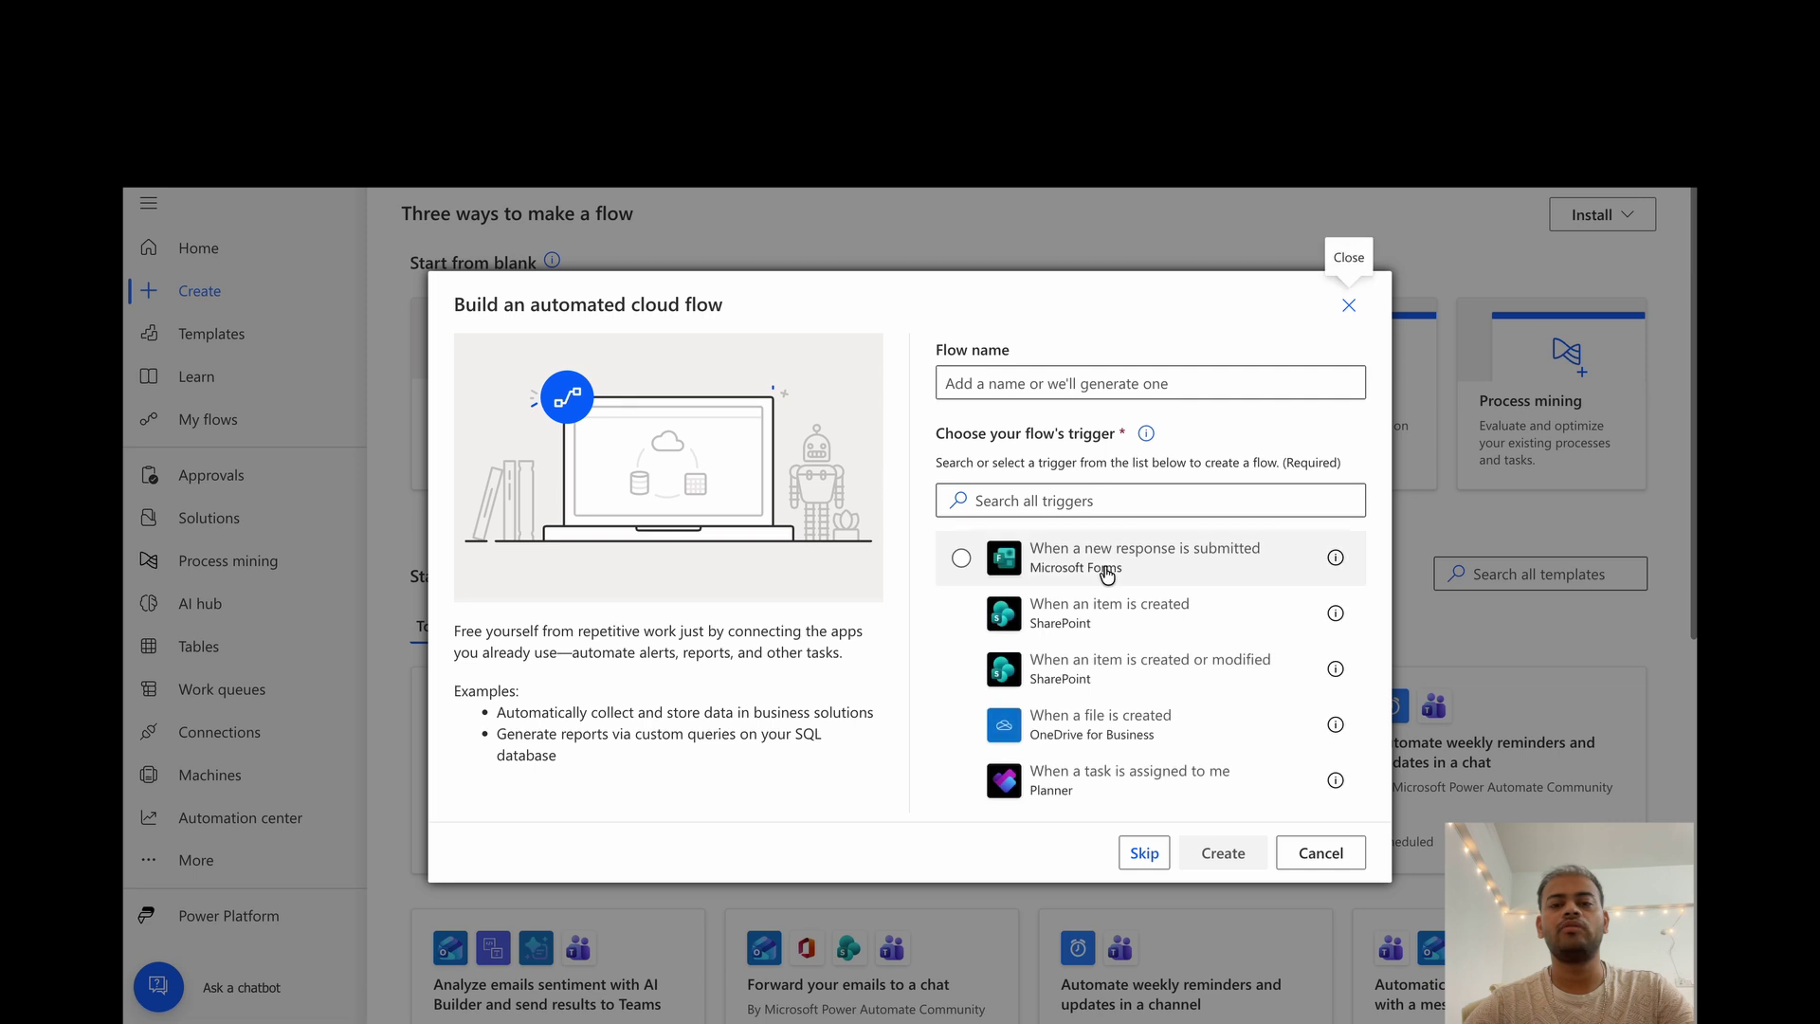
{"action": "left_click", "coordinate": [1094, 622]}
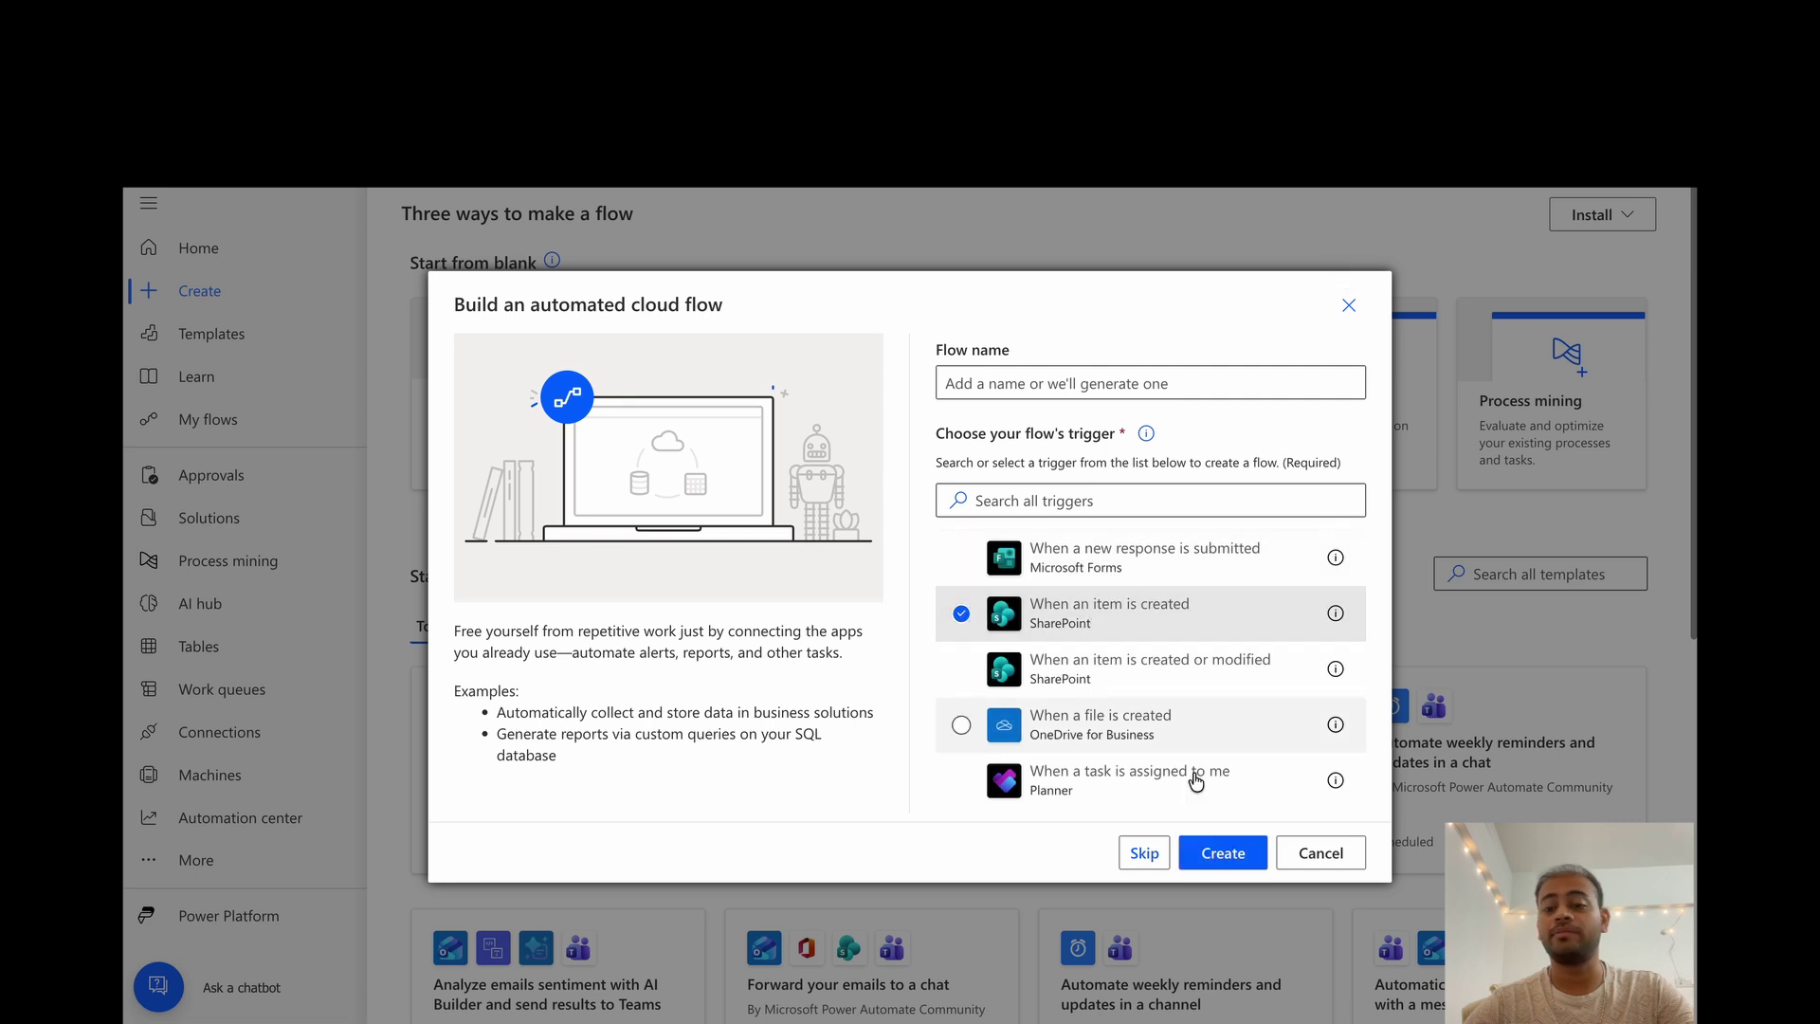
{"action": "left_click", "coordinate": [1196, 850]}
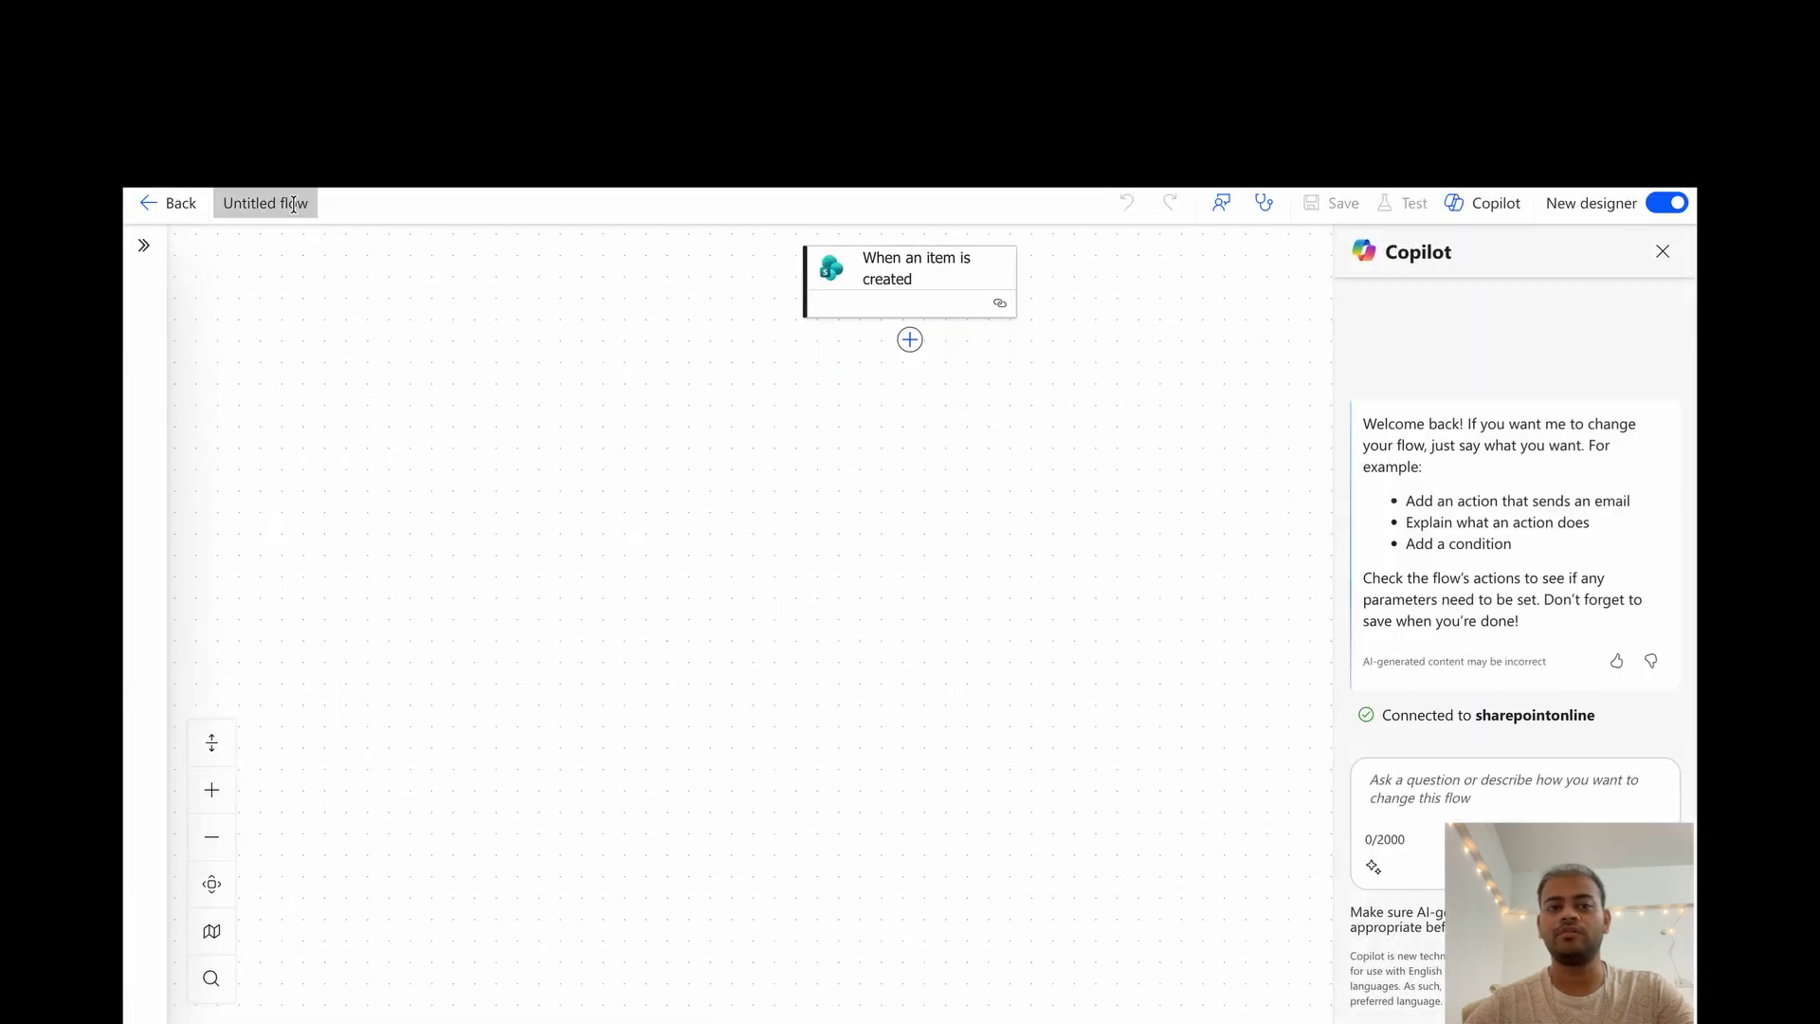
- Name the flow "New entry in student data list" and try to save it, dismissing the flow checker
{"action": "left_click", "coordinate": [293, 205]}
{"action": "type", "text": "W"}
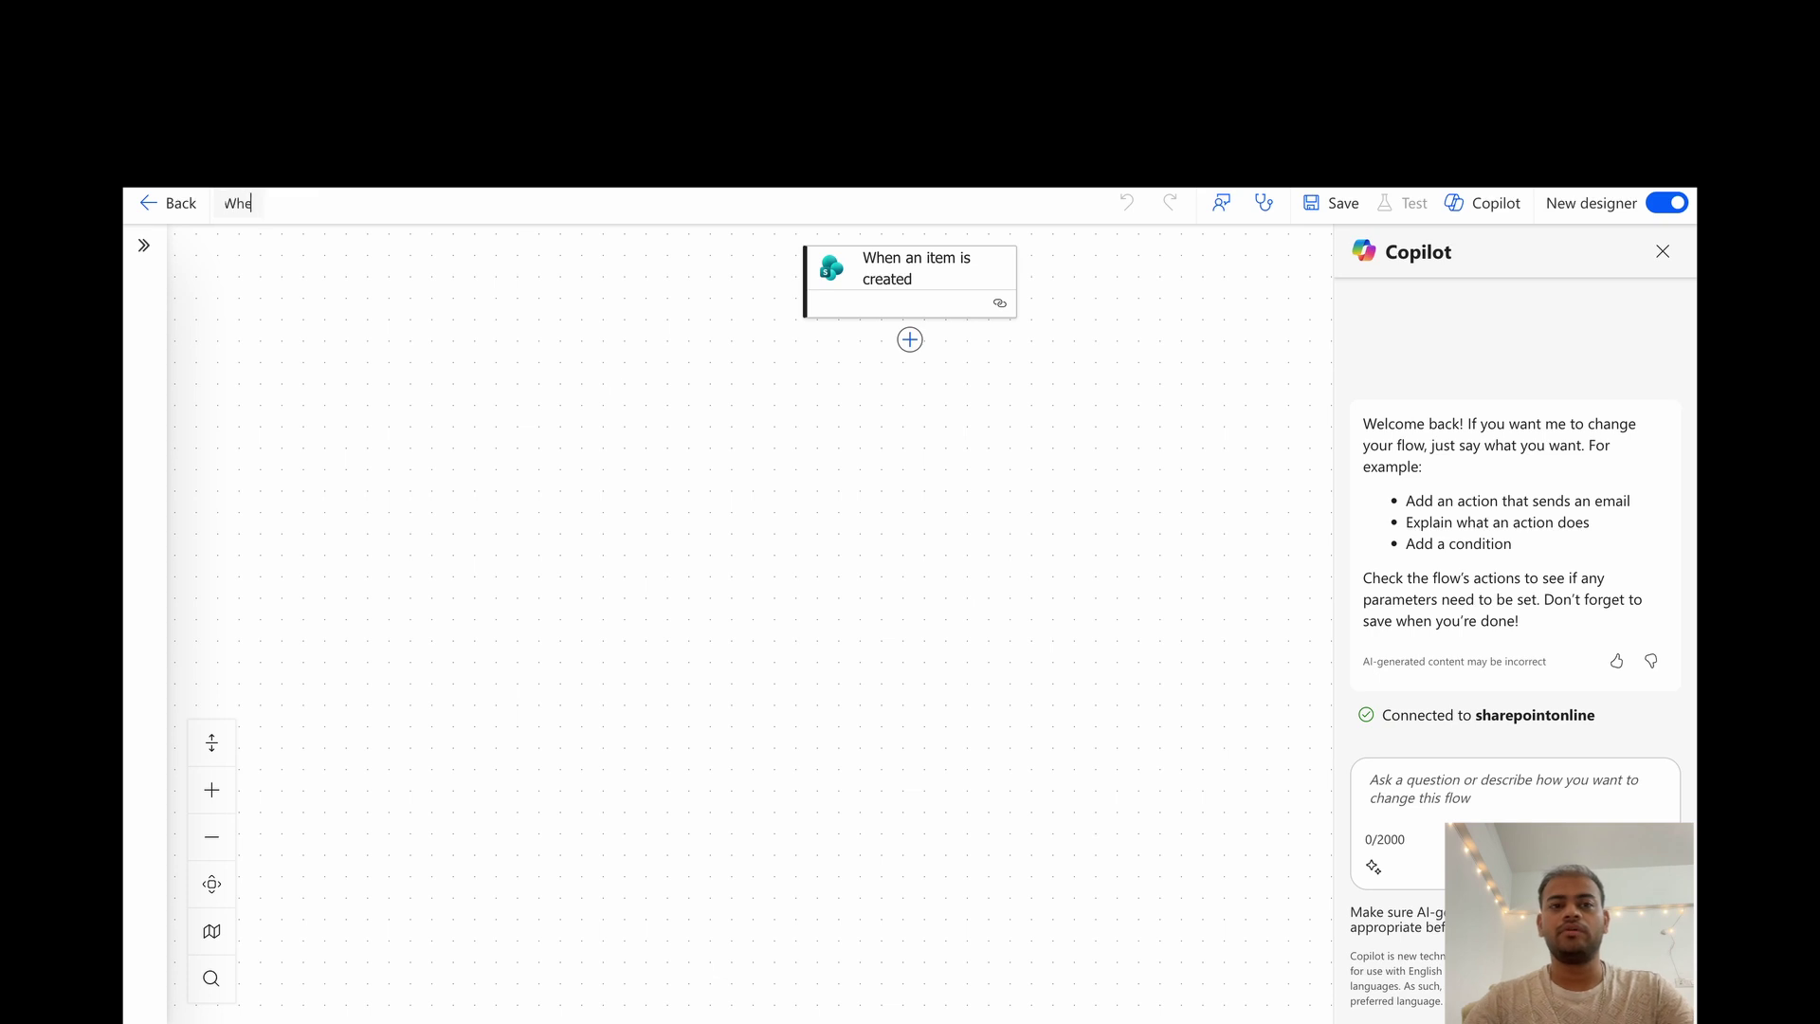
{"action": "type", "text": "h"}
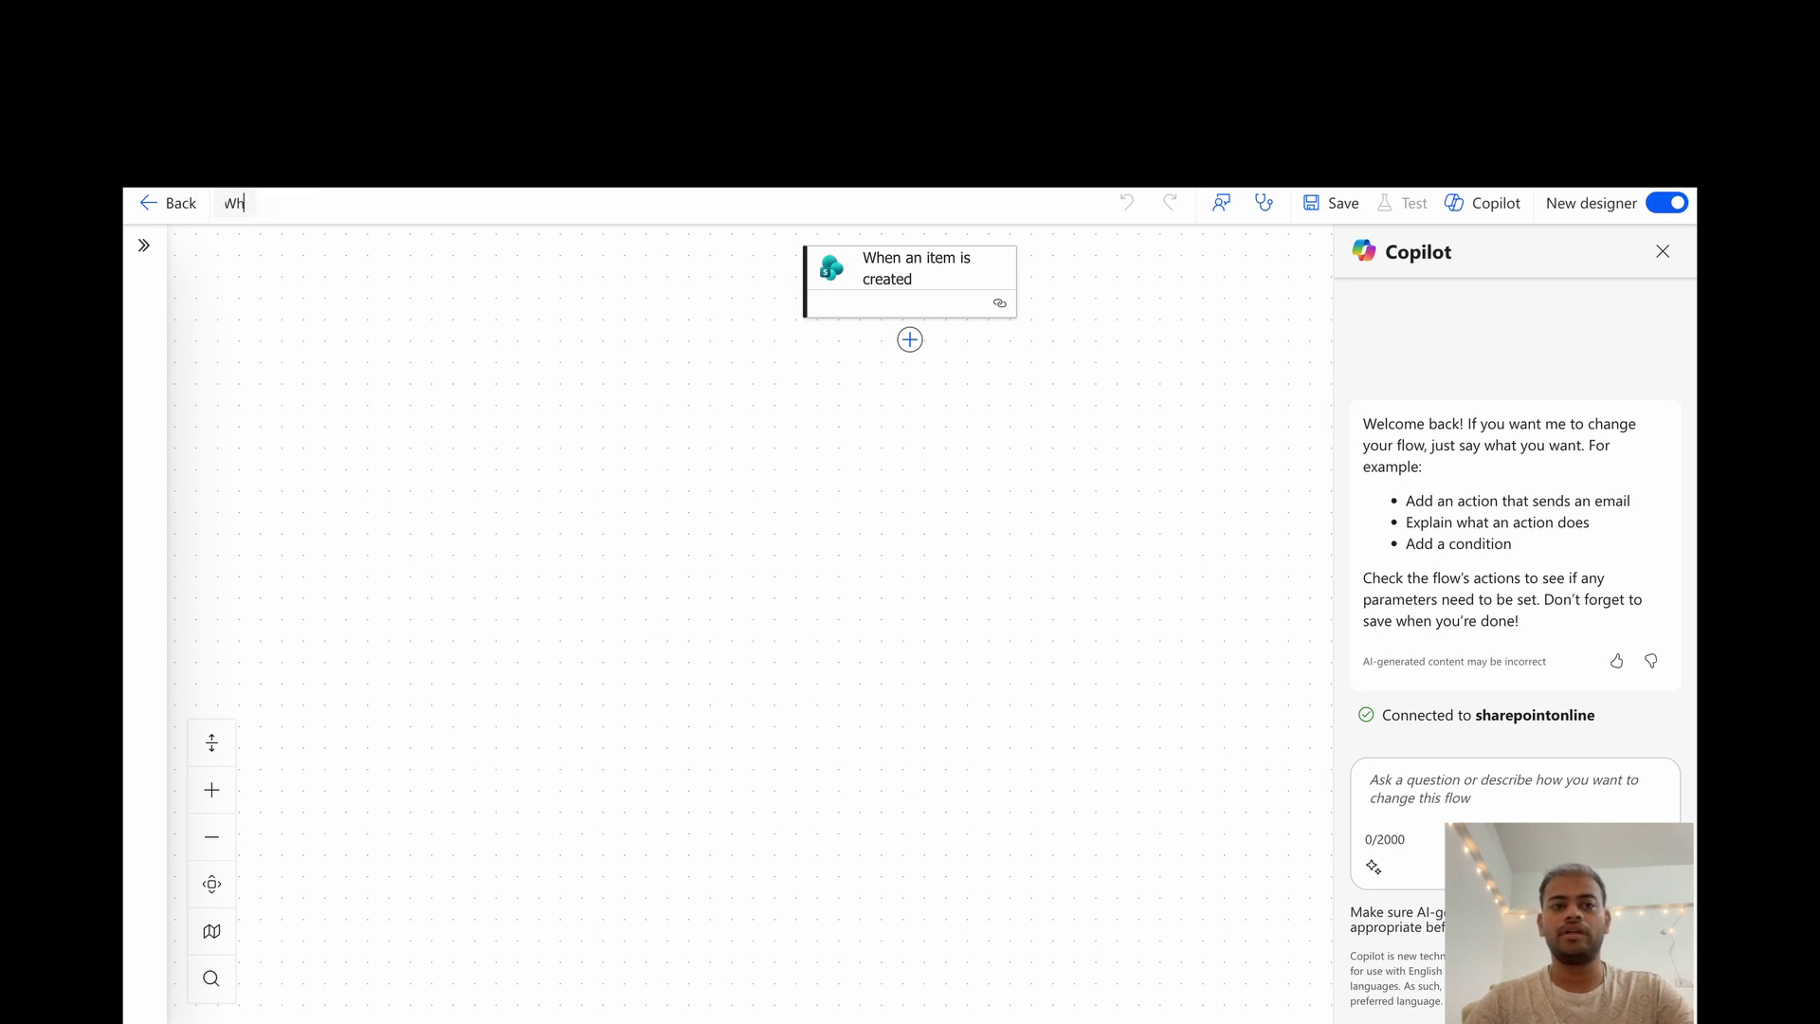
{"action": "key", "text": "BackSpace"}
{"action": "key", "text": "BackSpace"}
{"action": "type", "text": "New eng"}
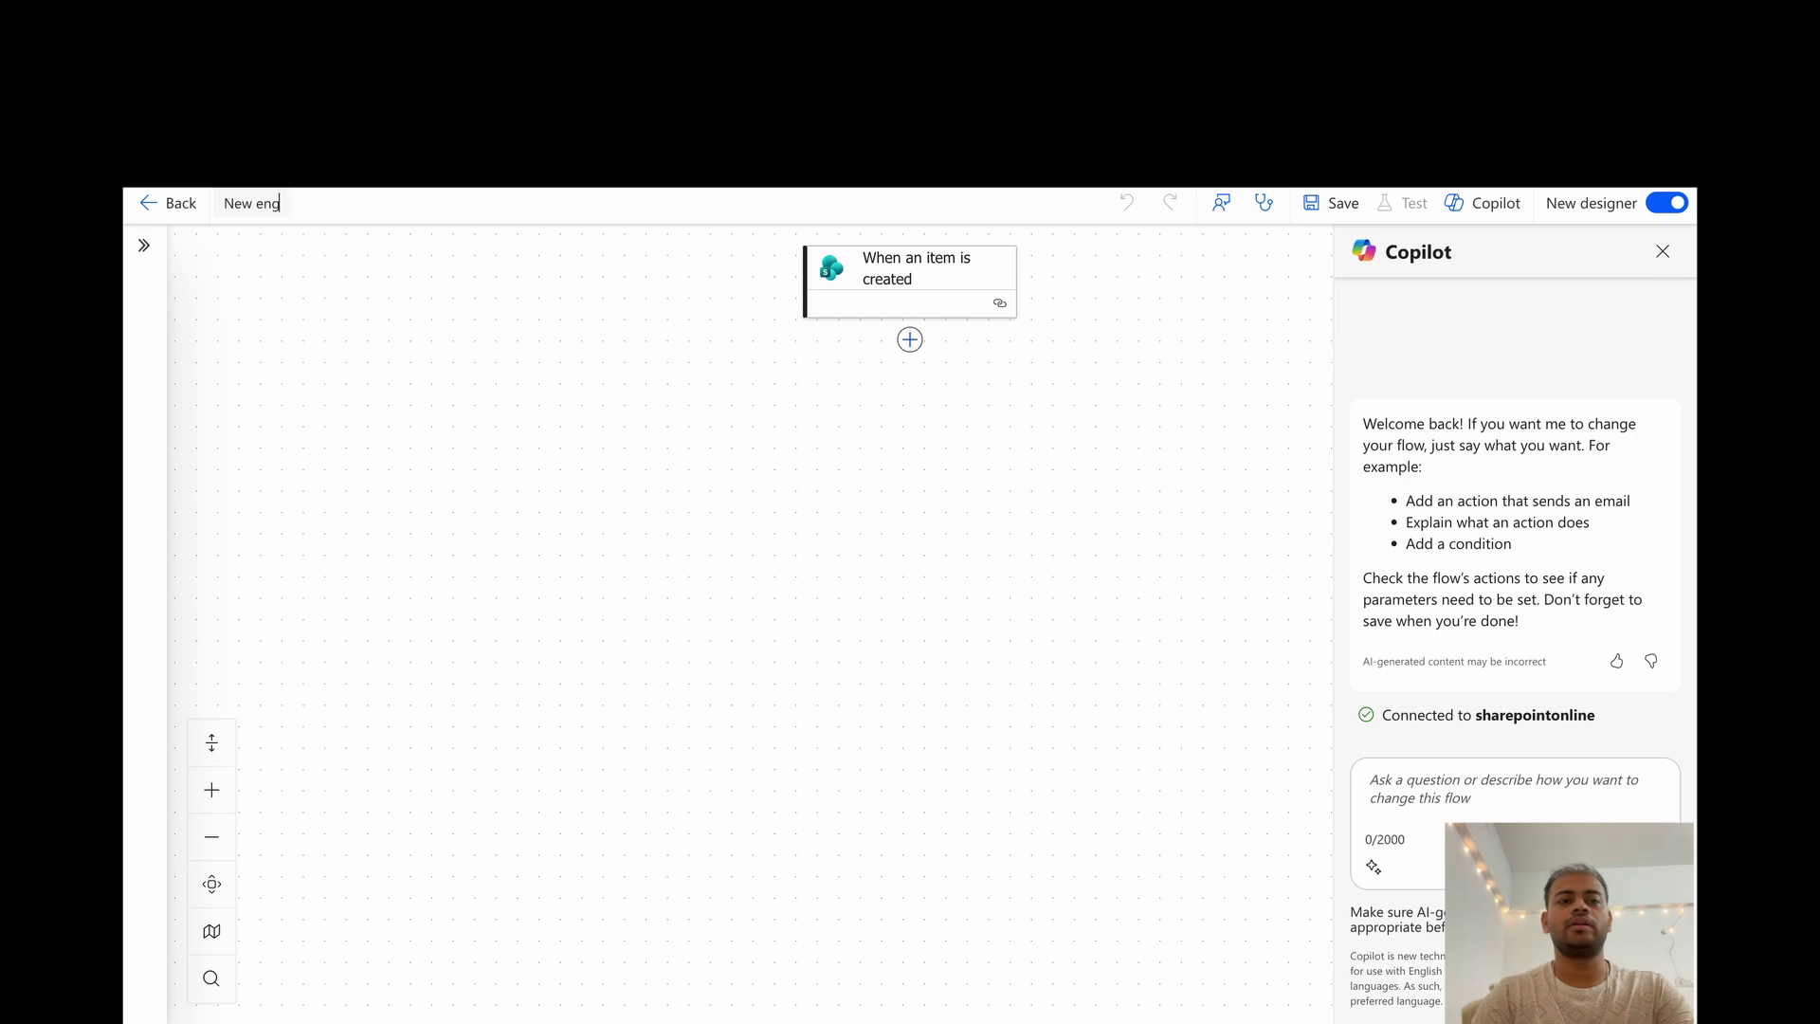
{"action": "key", "text": "BackSpace"}
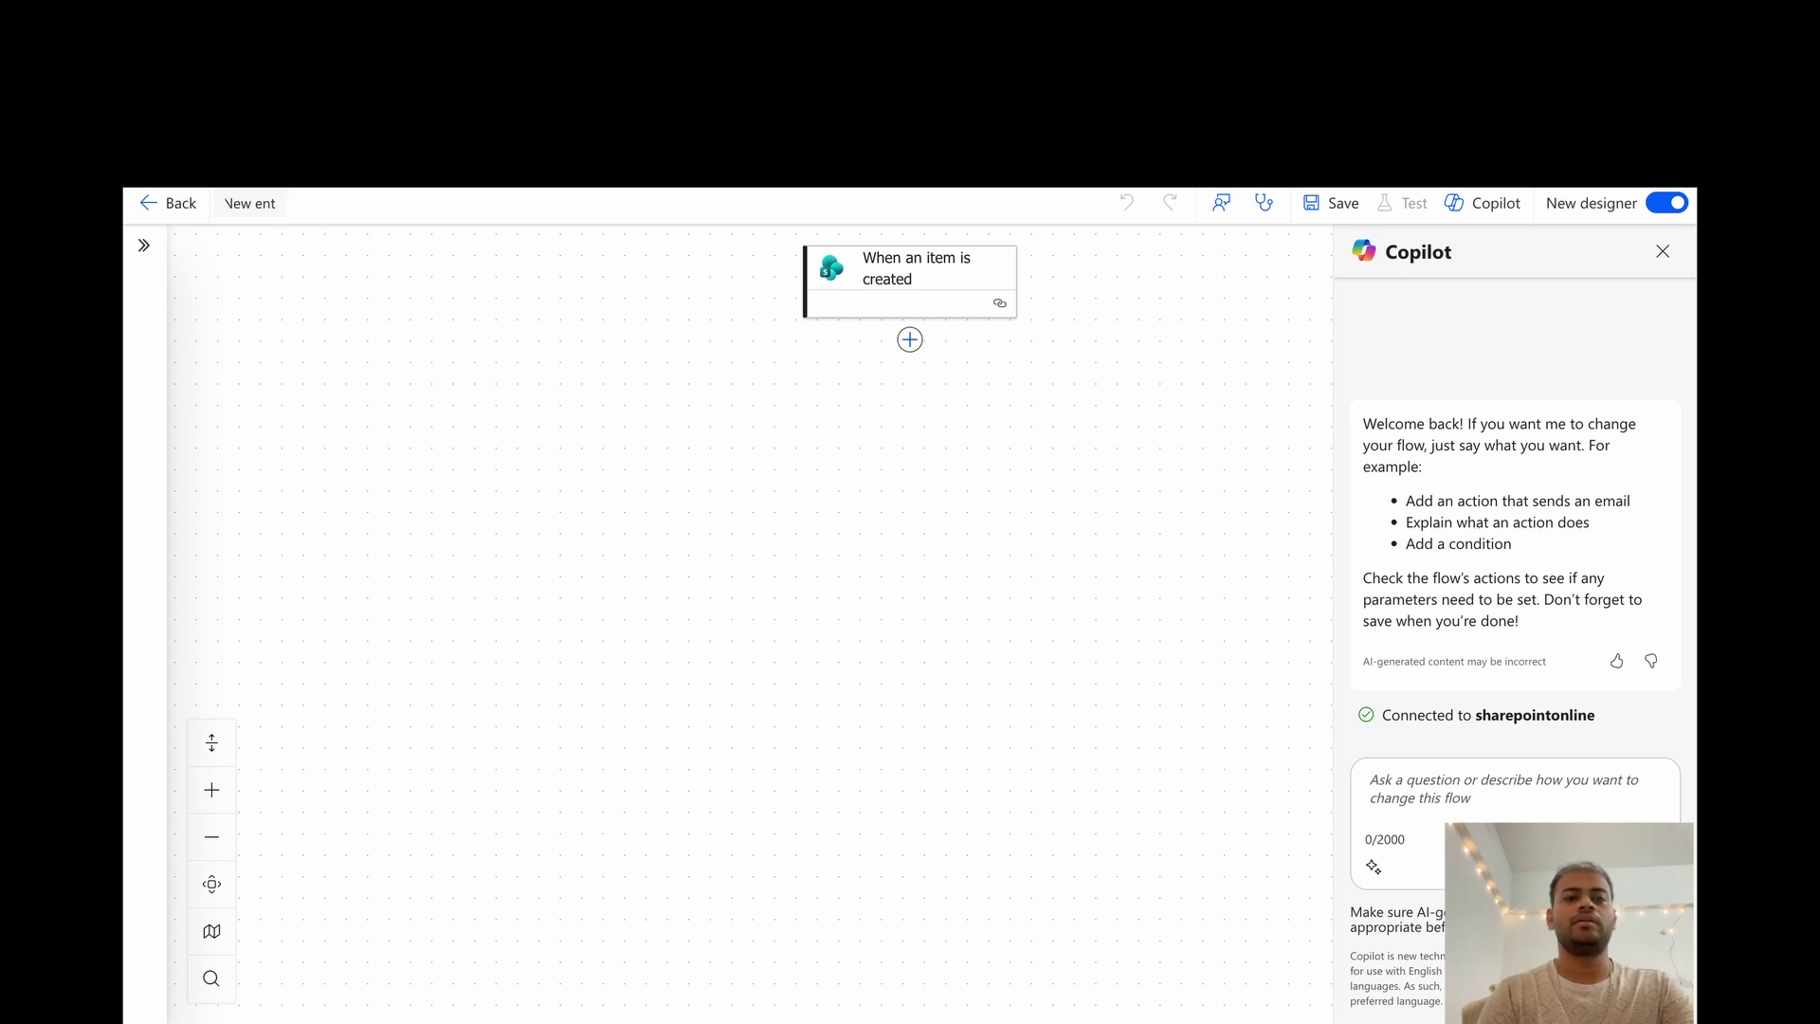
{"action": "type", "text": "try in student data list"}
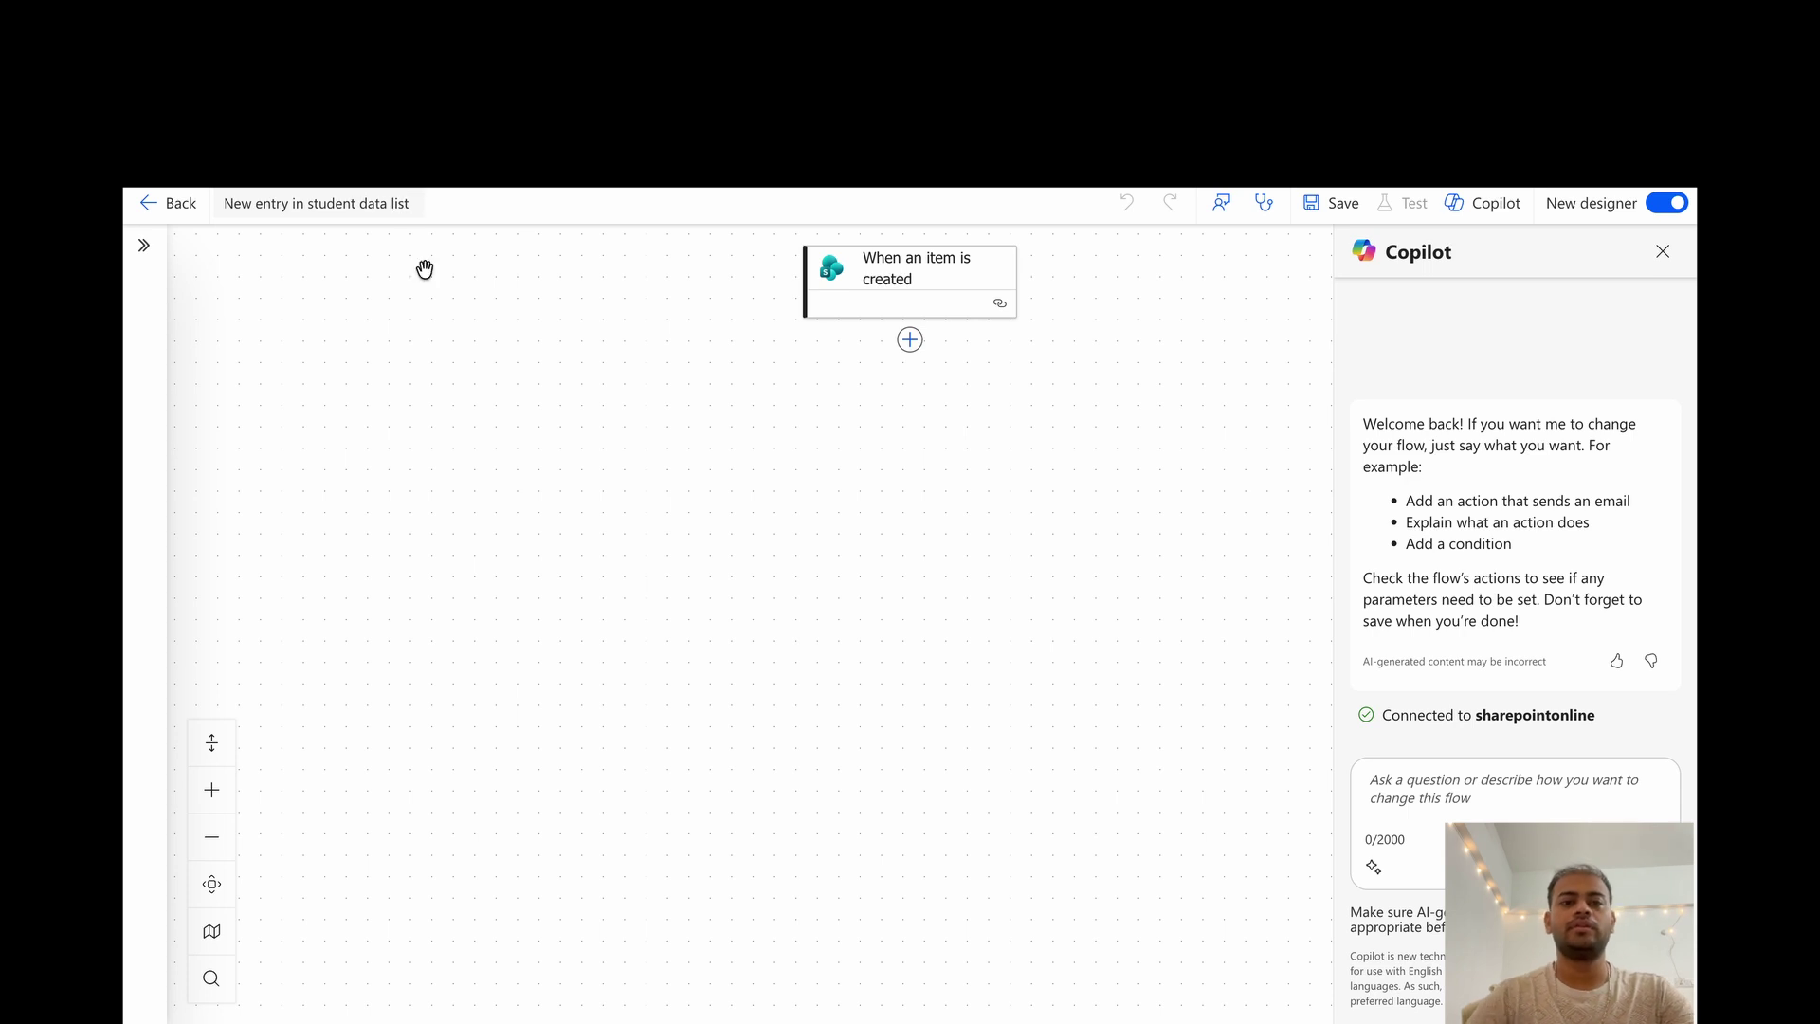
{"action": "left_click", "coordinate": [468, 405]}
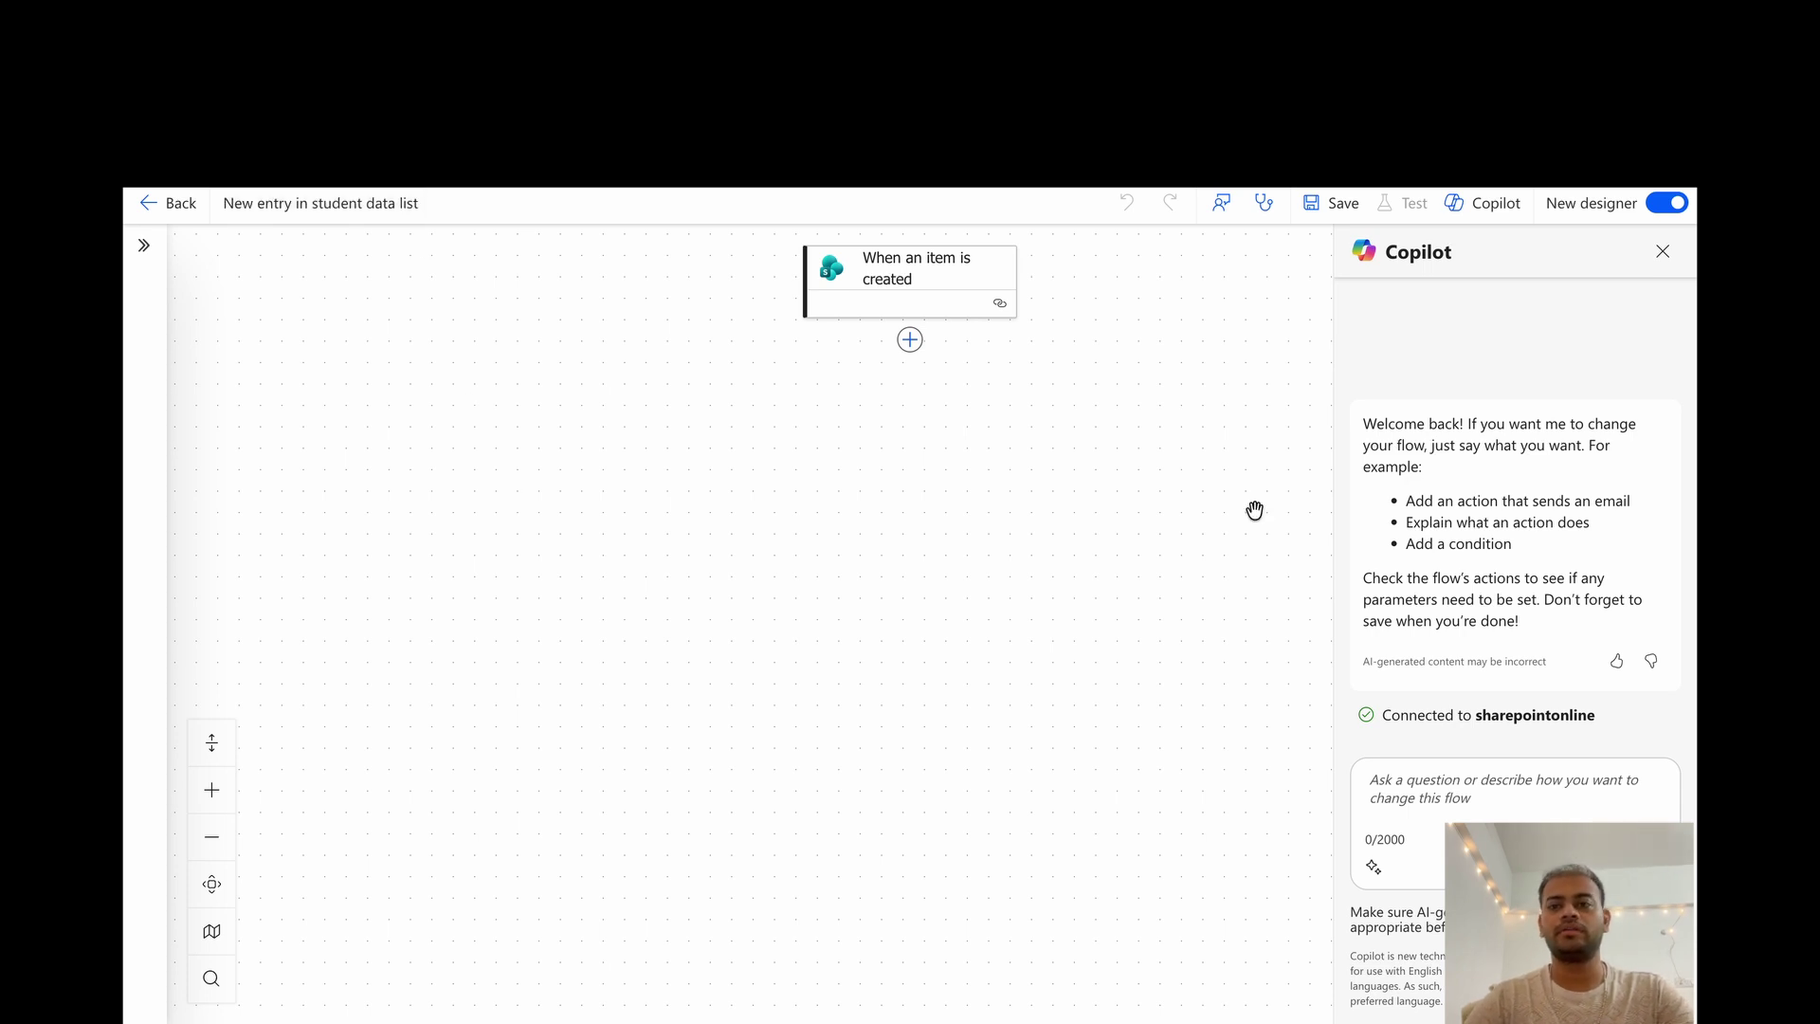
{"action": "left_click", "coordinate": [1335, 204]}
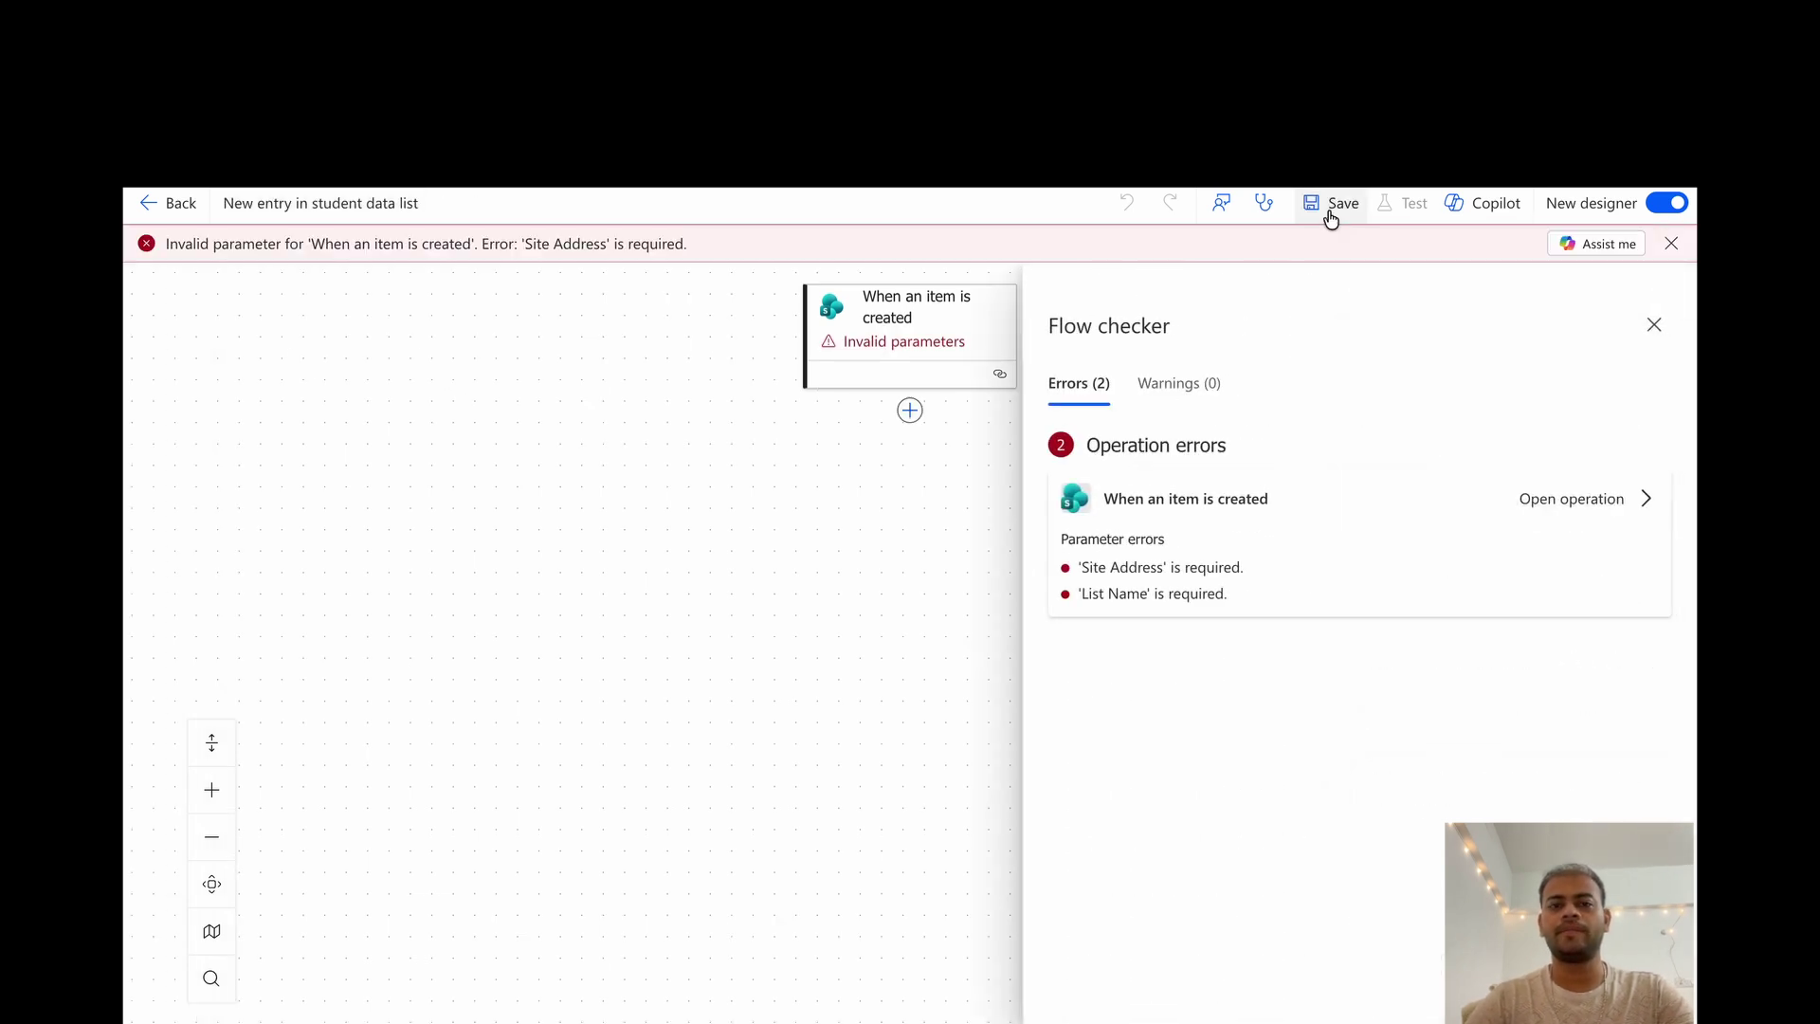
{"action": "left_click", "coordinate": [1655, 326]}
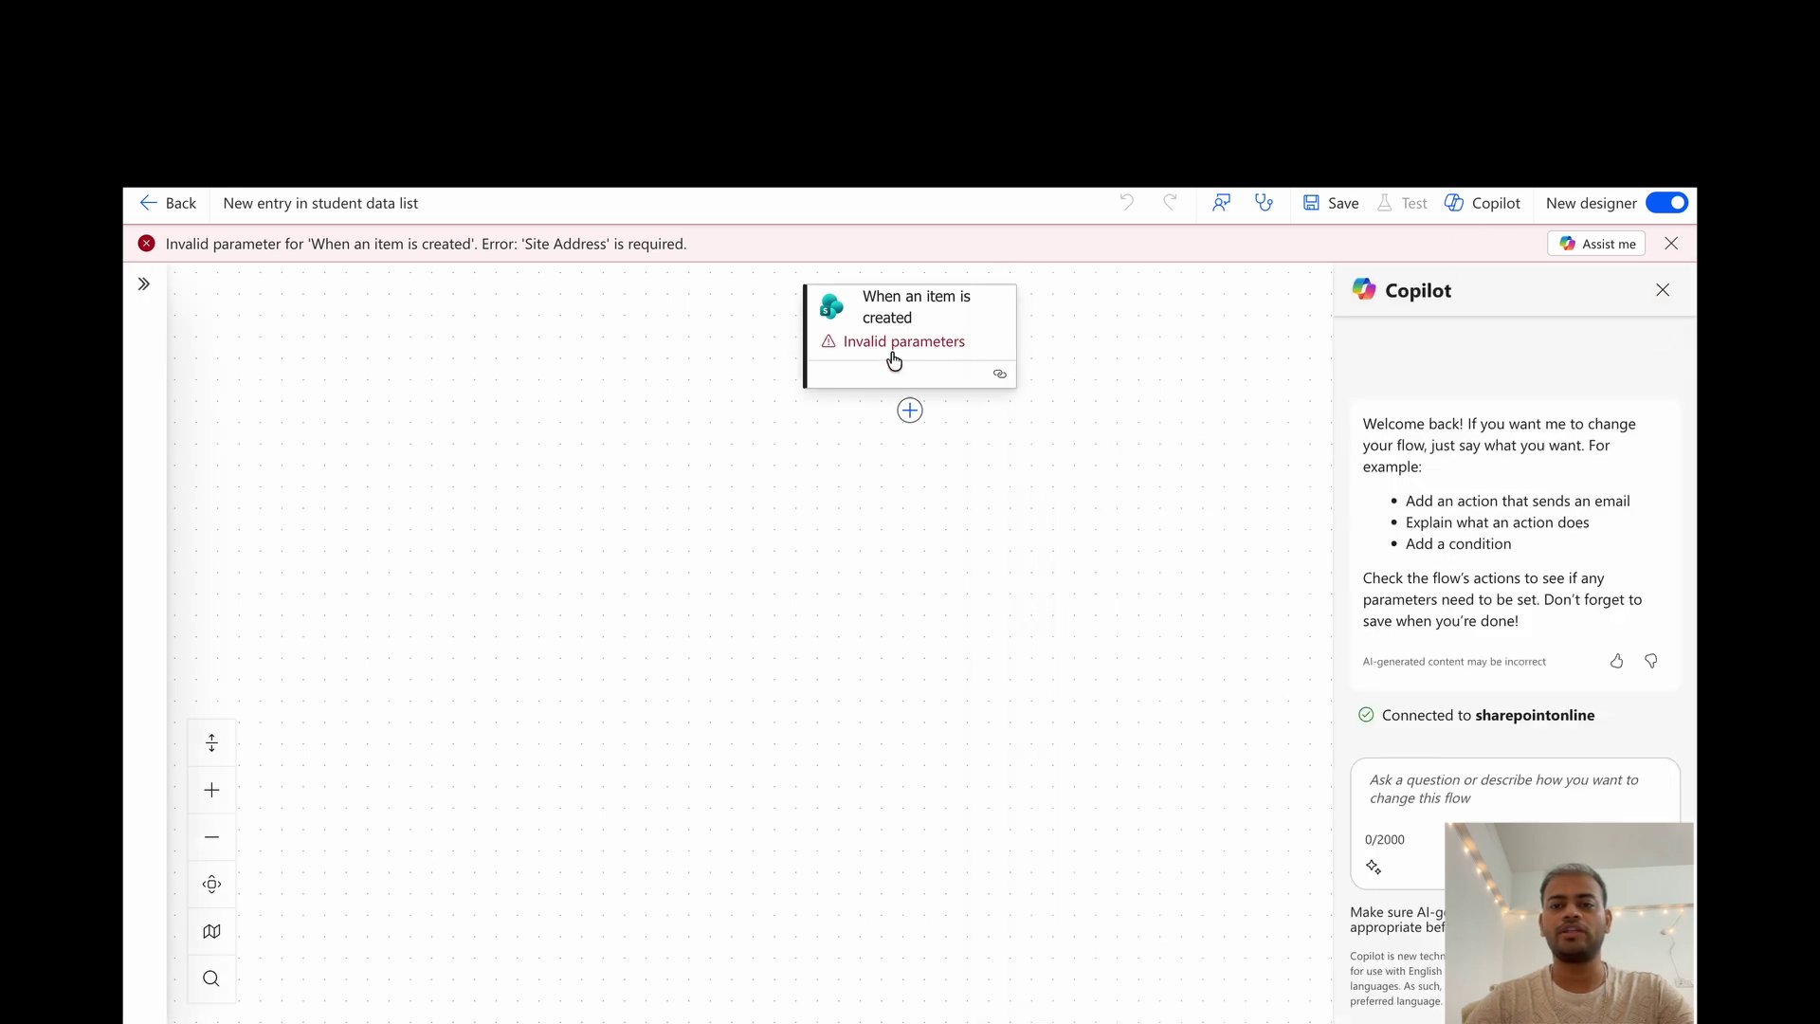
- Add the SharePoint "Update item" action after the trigger
{"action": "left_click", "coordinate": [910, 411]}
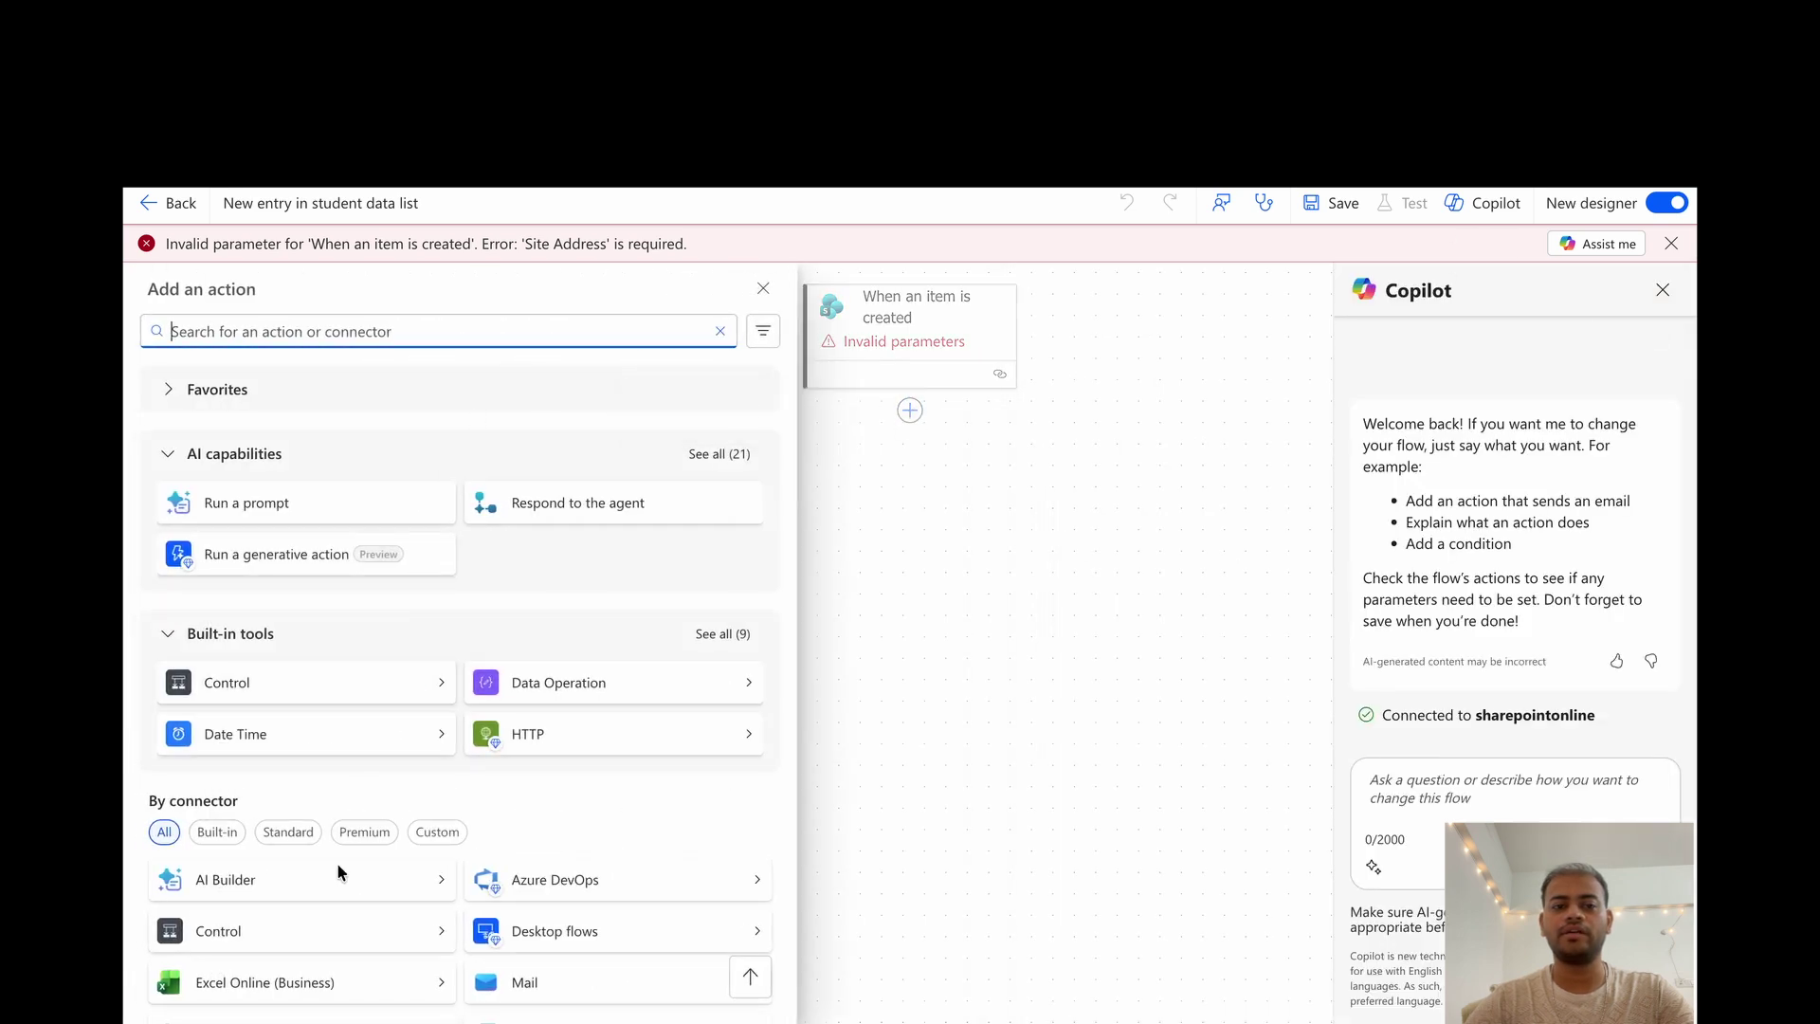
{"action": "type", "text": "update"}
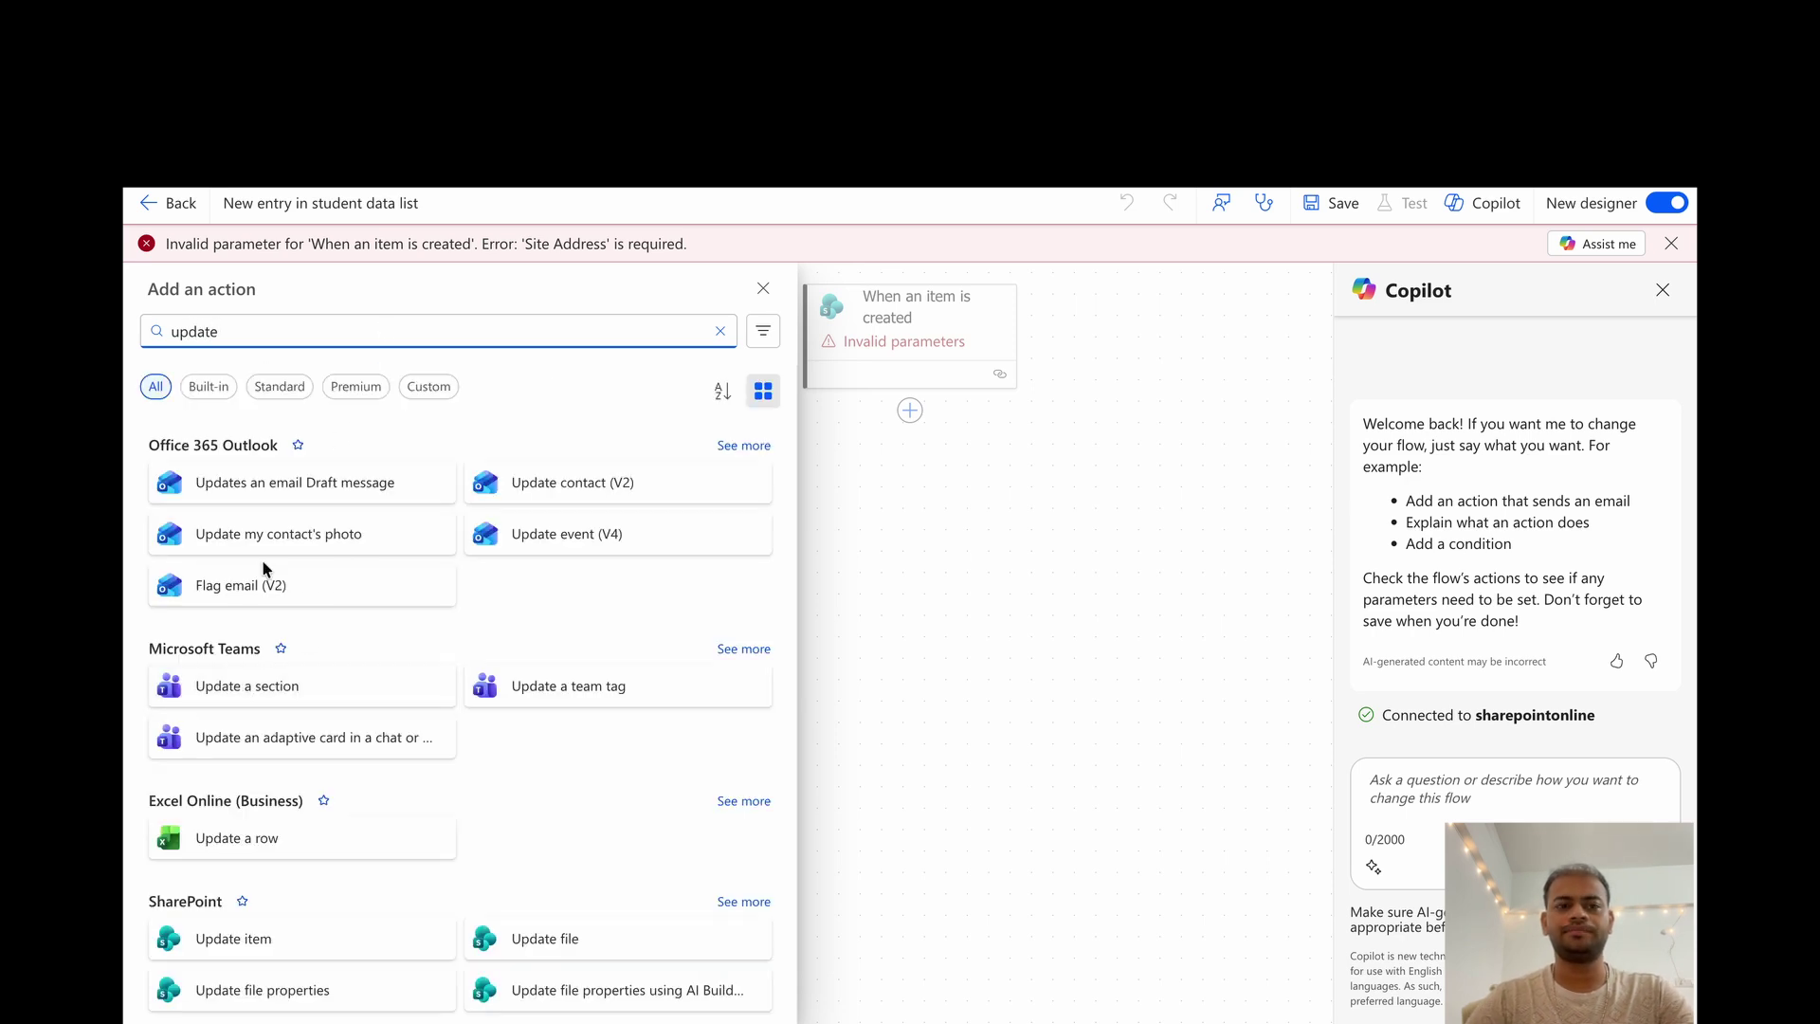
{"action": "scroll", "coordinate": [287, 853], "scroll_direction": "down", "scroll_amount": 1}
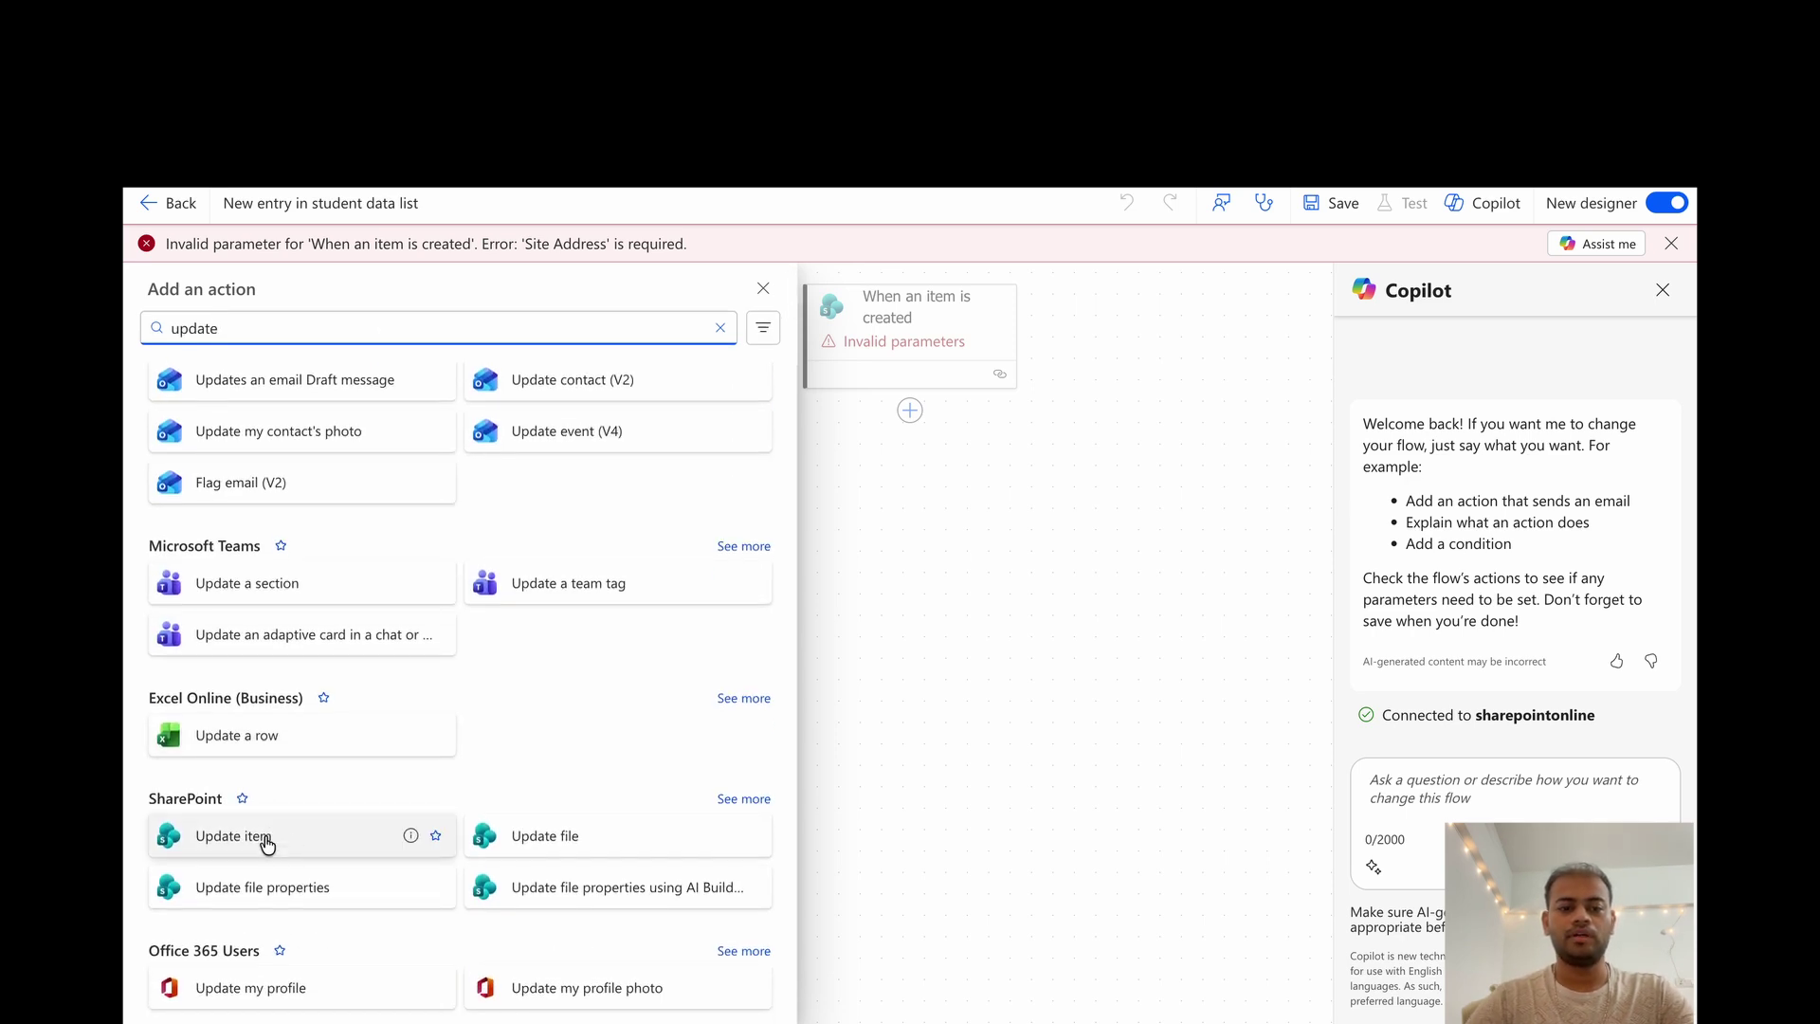
{"action": "left_click", "coordinate": [267, 845]}
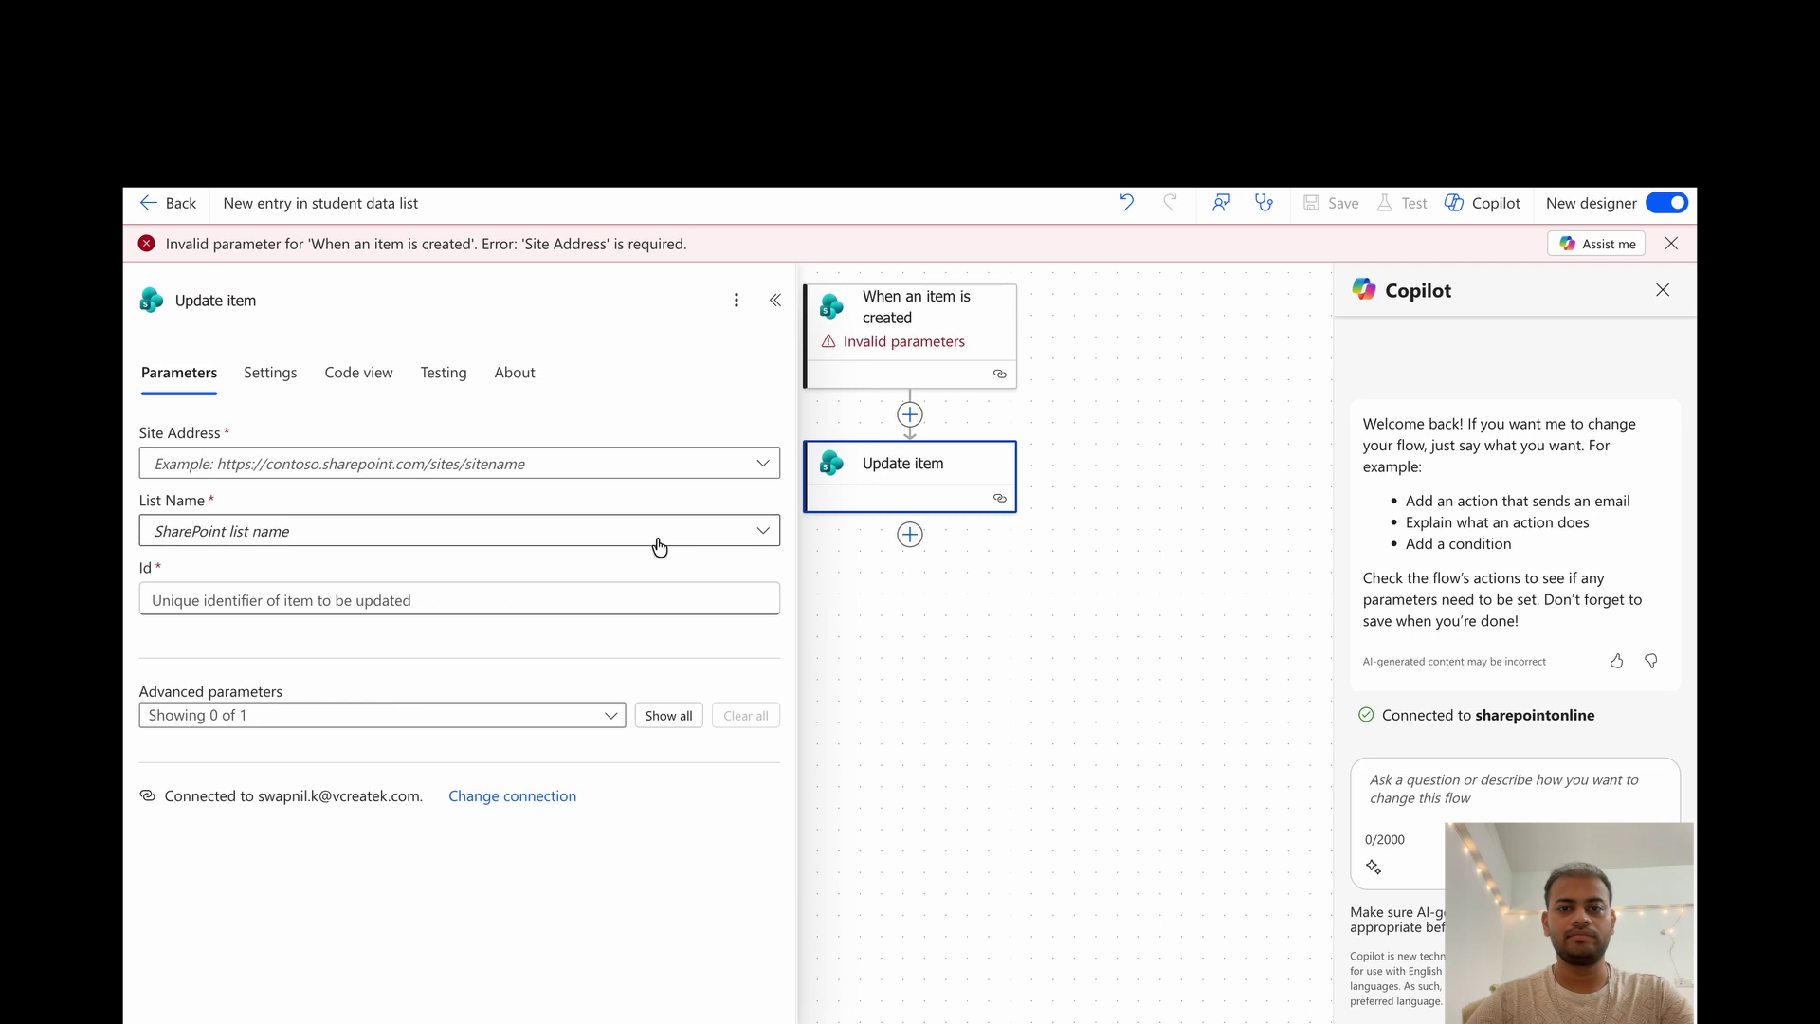
- Set the Update item action's site address to Demo Site ABC and its list to "Student Data - Prod"
{"action": "left_click", "coordinate": [434, 465]}
{"action": "type", "text": "demo"}
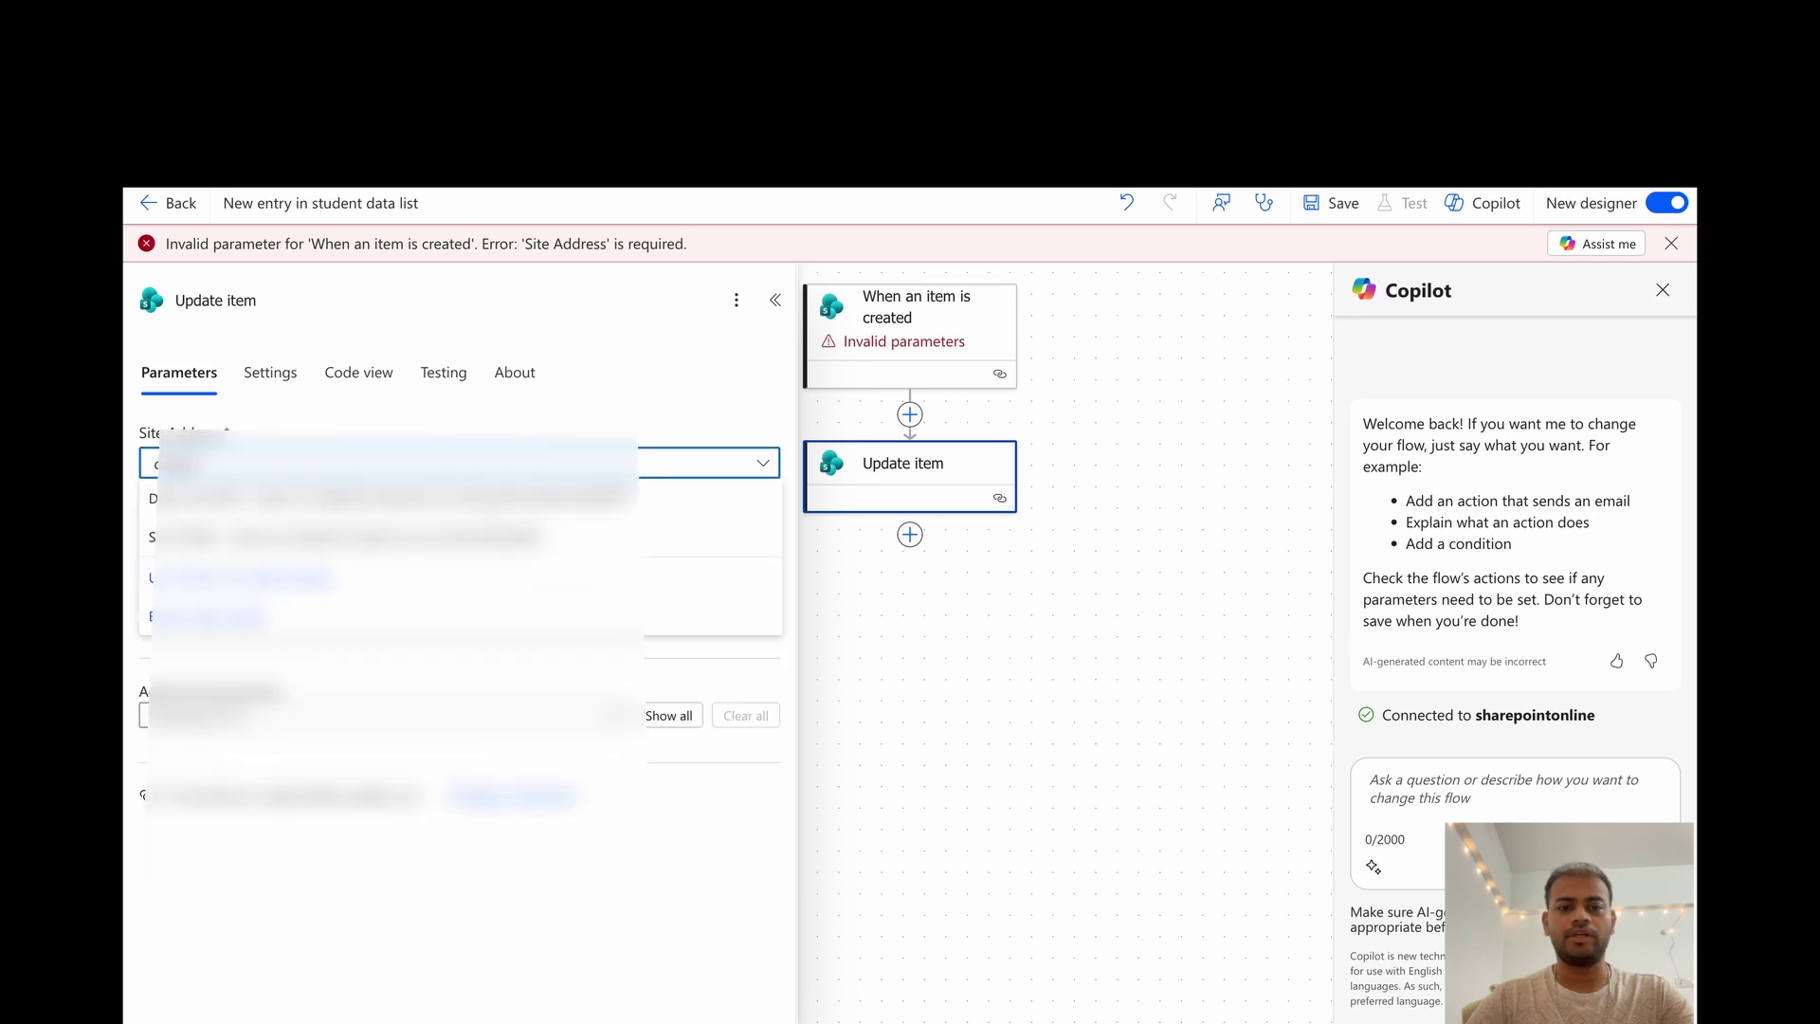
{"action": "left_click", "coordinate": [305, 491]}
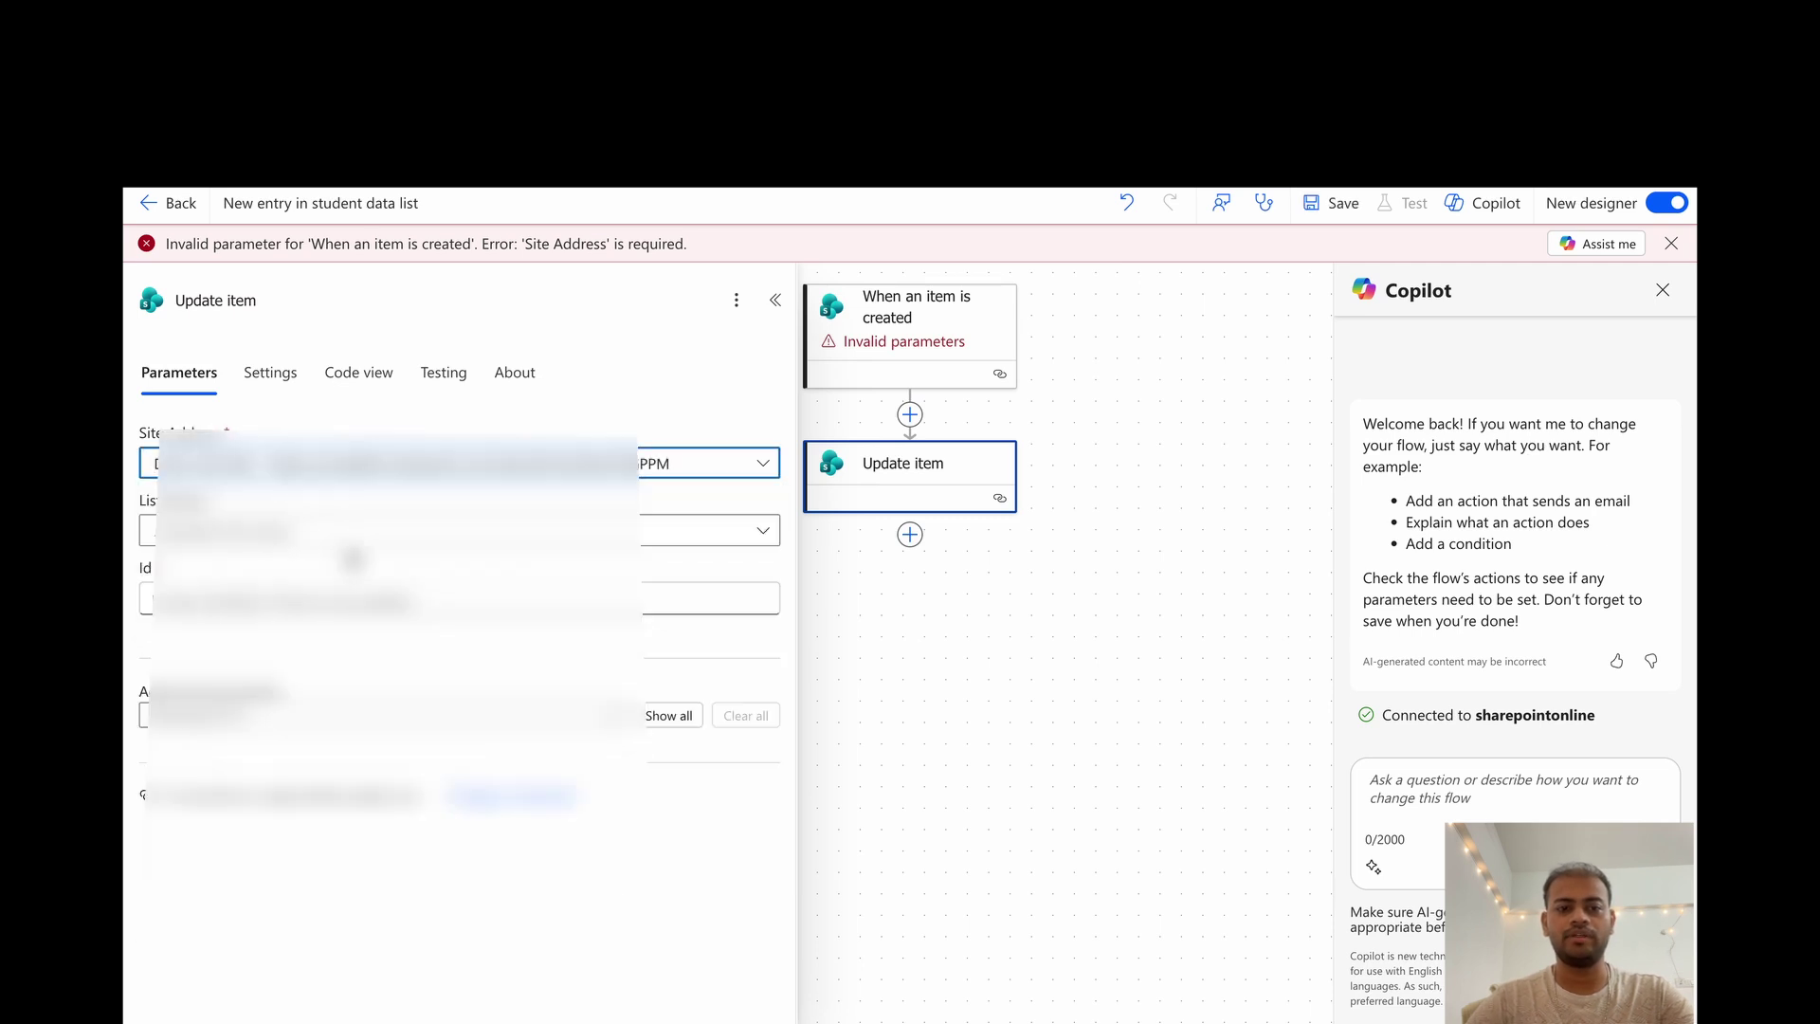
{"action": "left_click", "coordinate": [353, 531]}
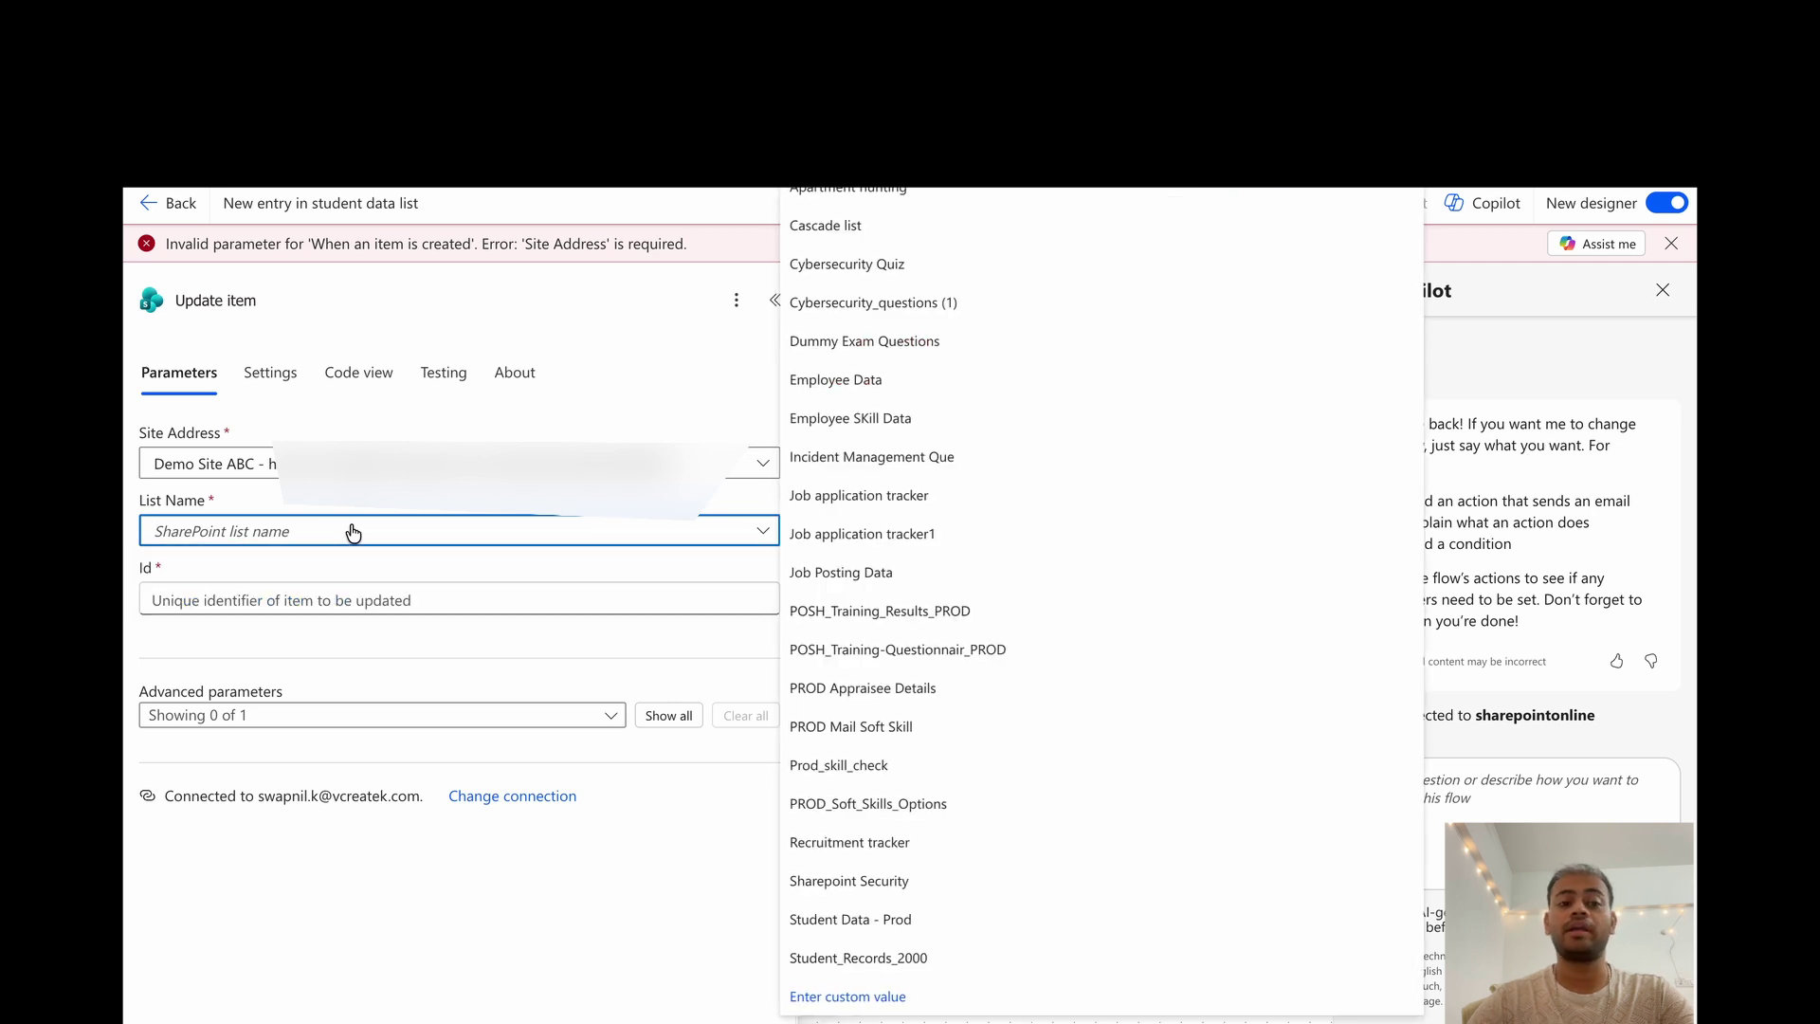
{"action": "type", "text": "studen"}
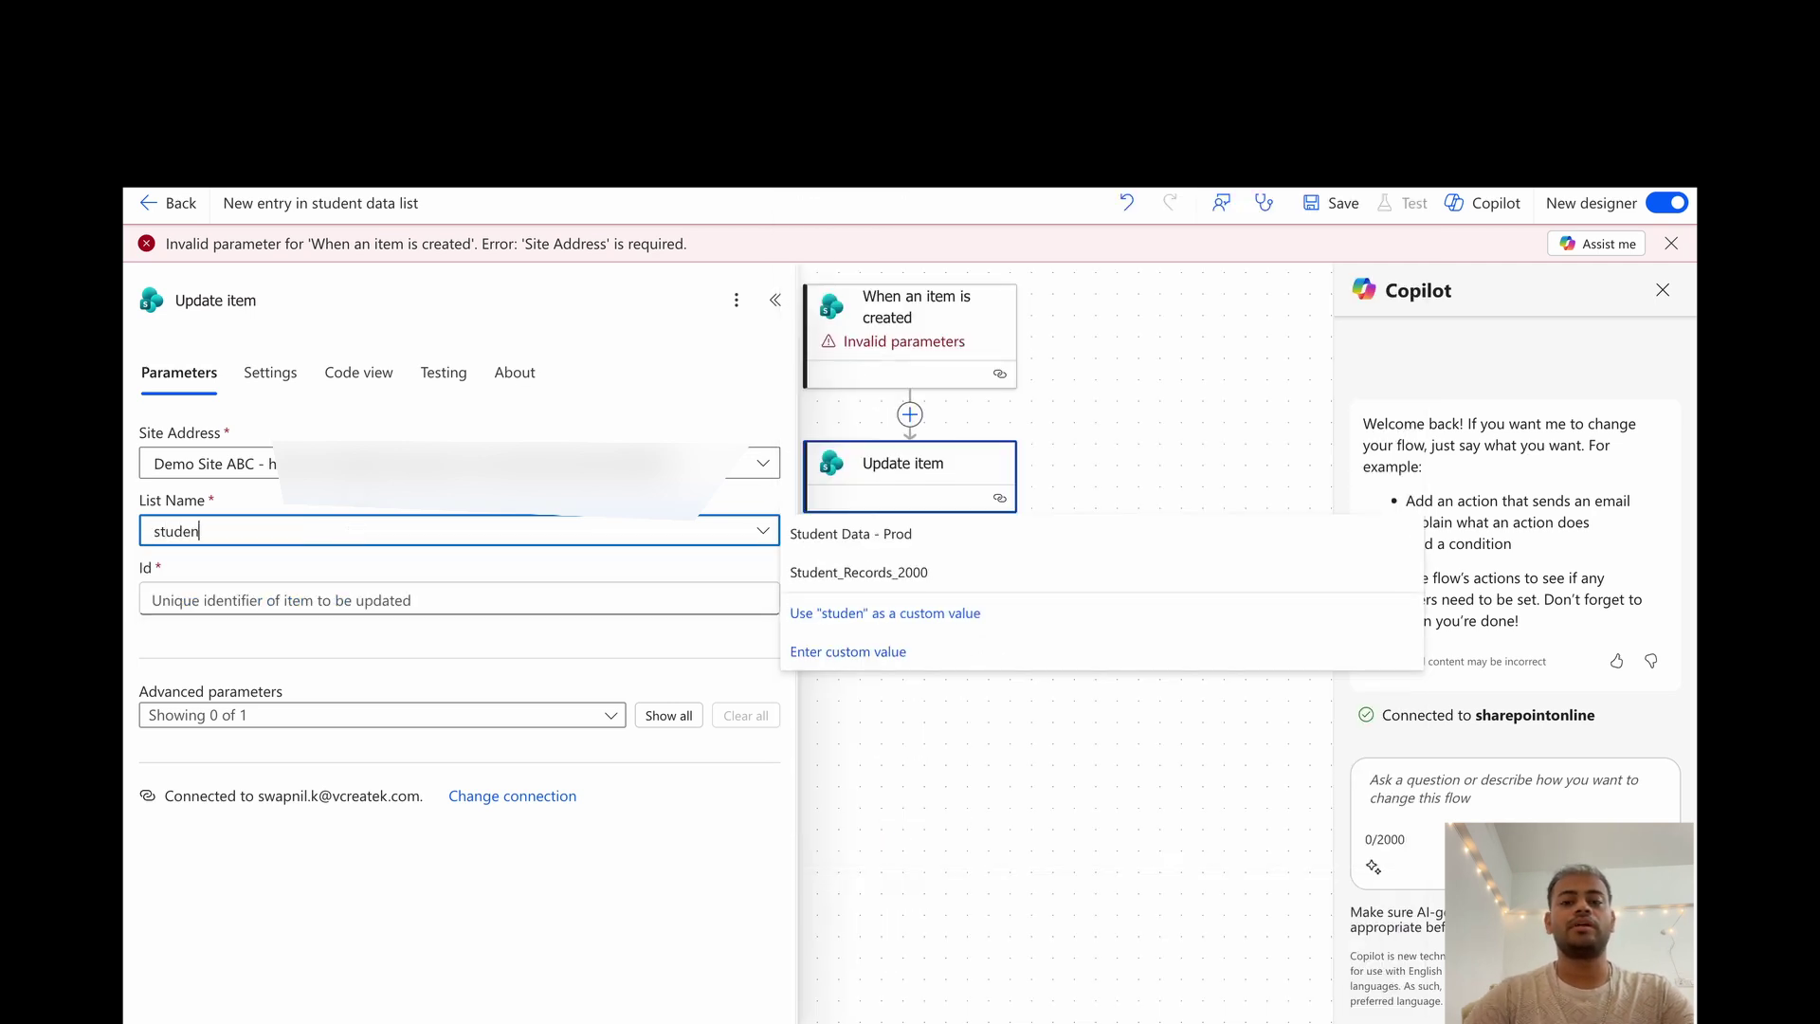
{"action": "key", "text": "BackSpace"}
{"action": "key", "text": "BackSpace"}
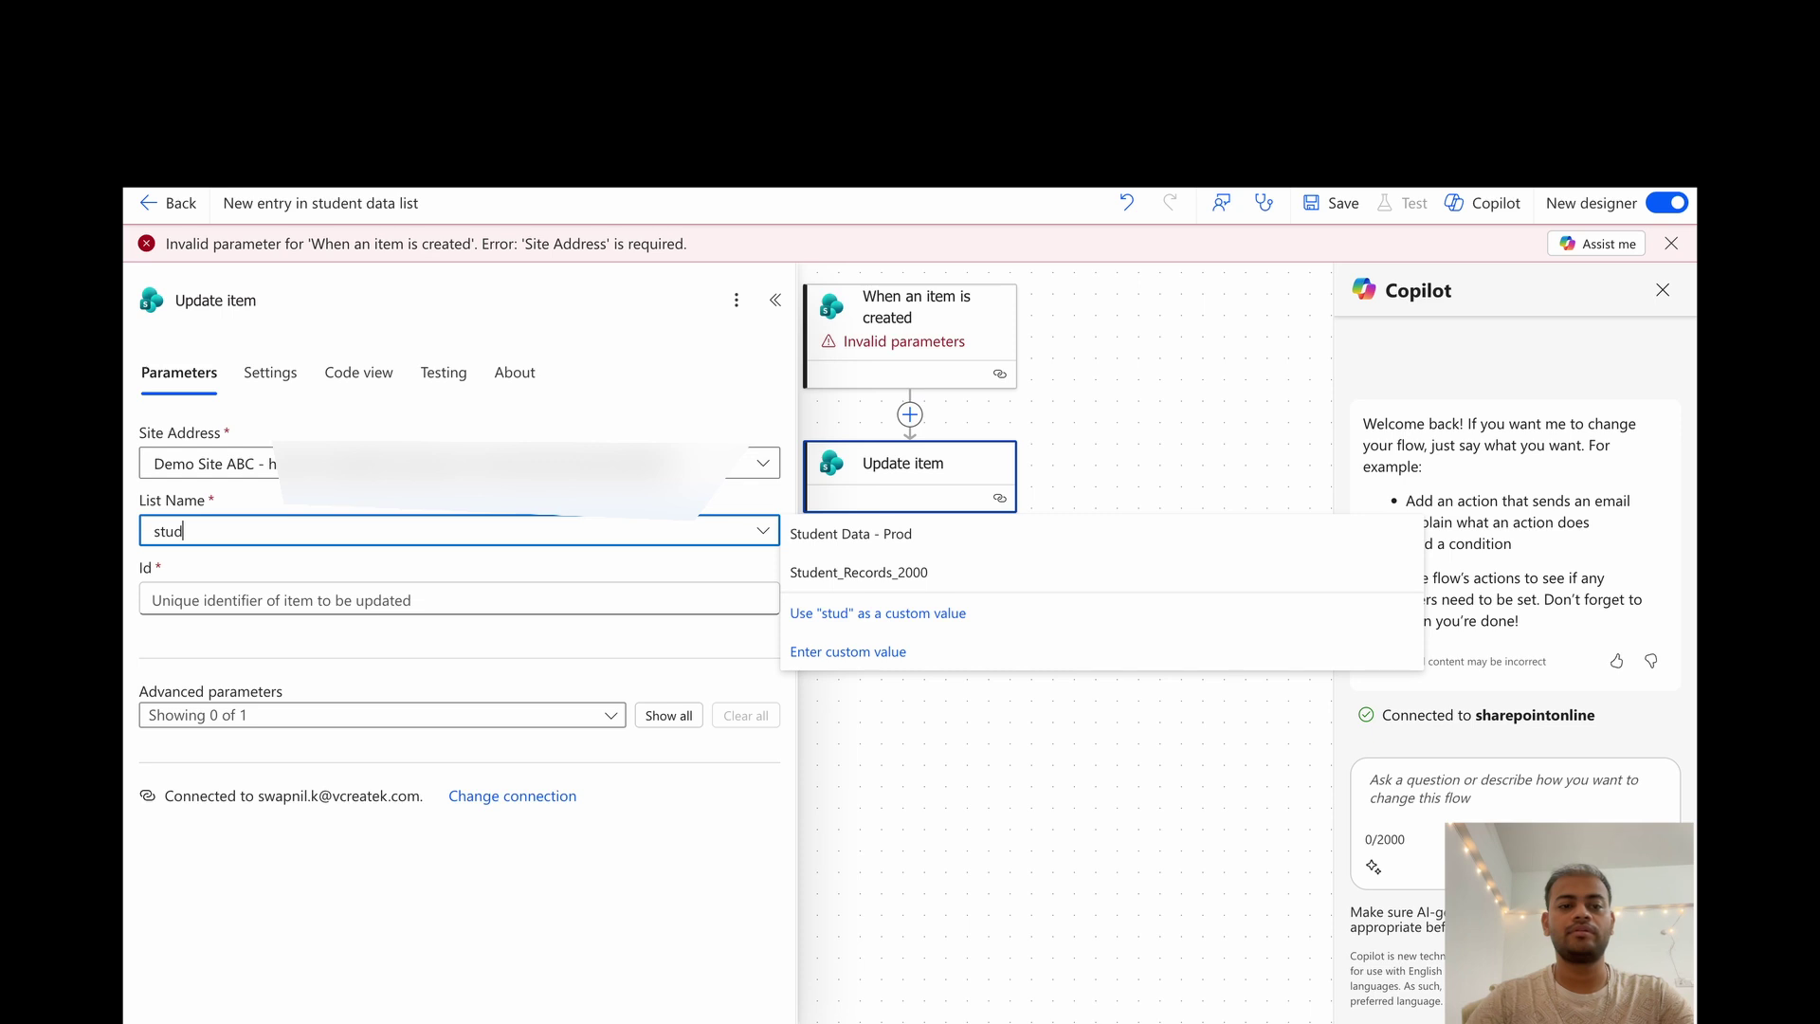
{"action": "left_click", "coordinate": [226, 537]}
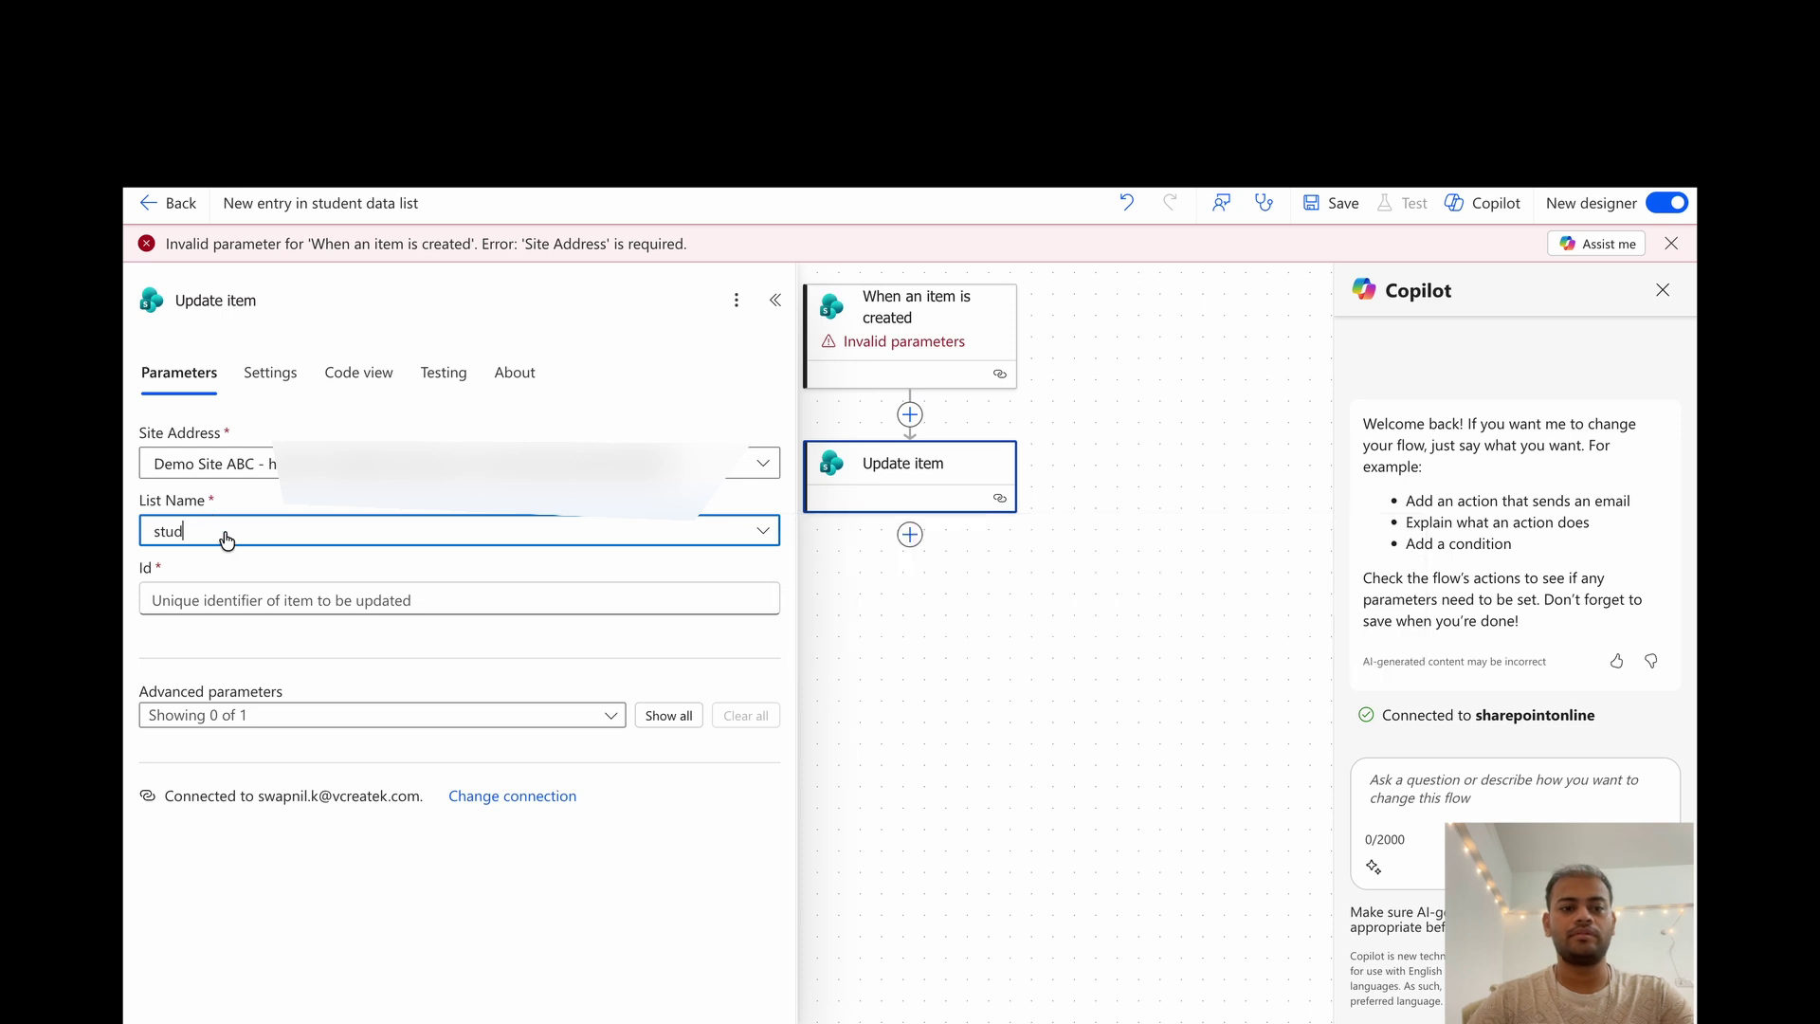
{"action": "left_click", "coordinate": [225, 534]}
{"action": "left_click", "coordinate": [233, 569]}
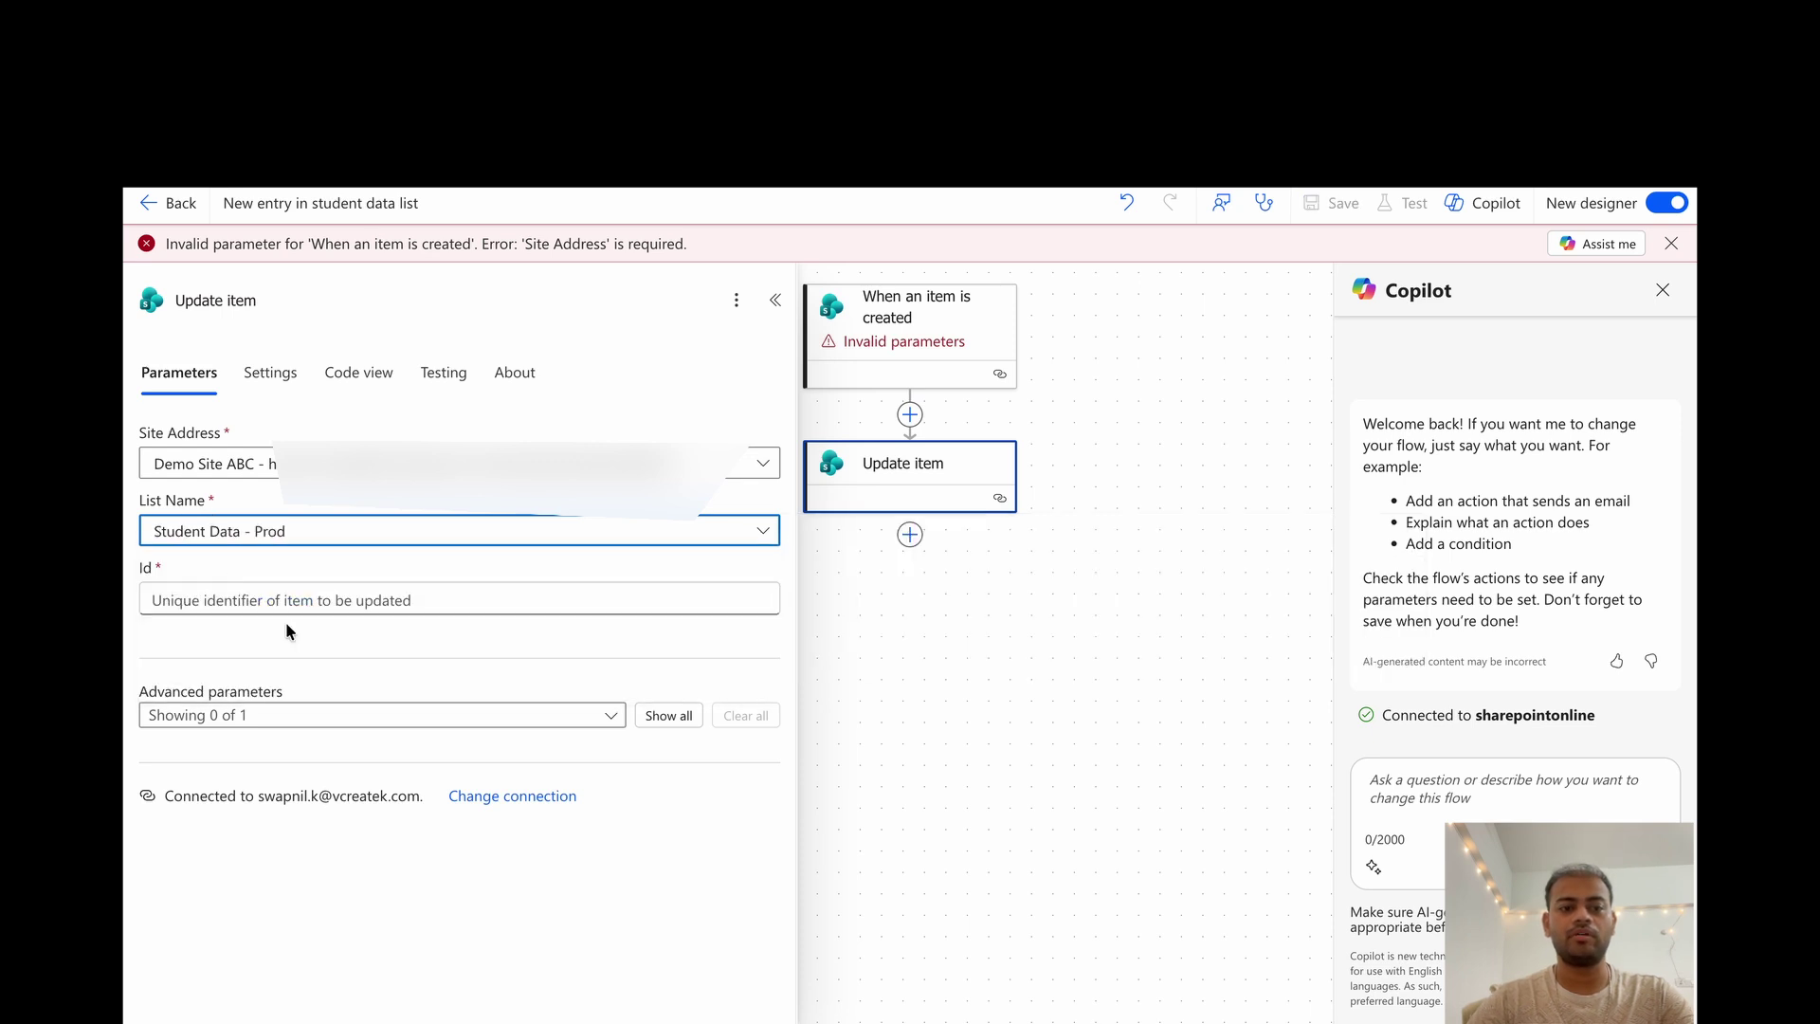
{"action": "left_click", "coordinate": [283, 598]}
{"action": "left_click", "coordinate": [779, 582]}
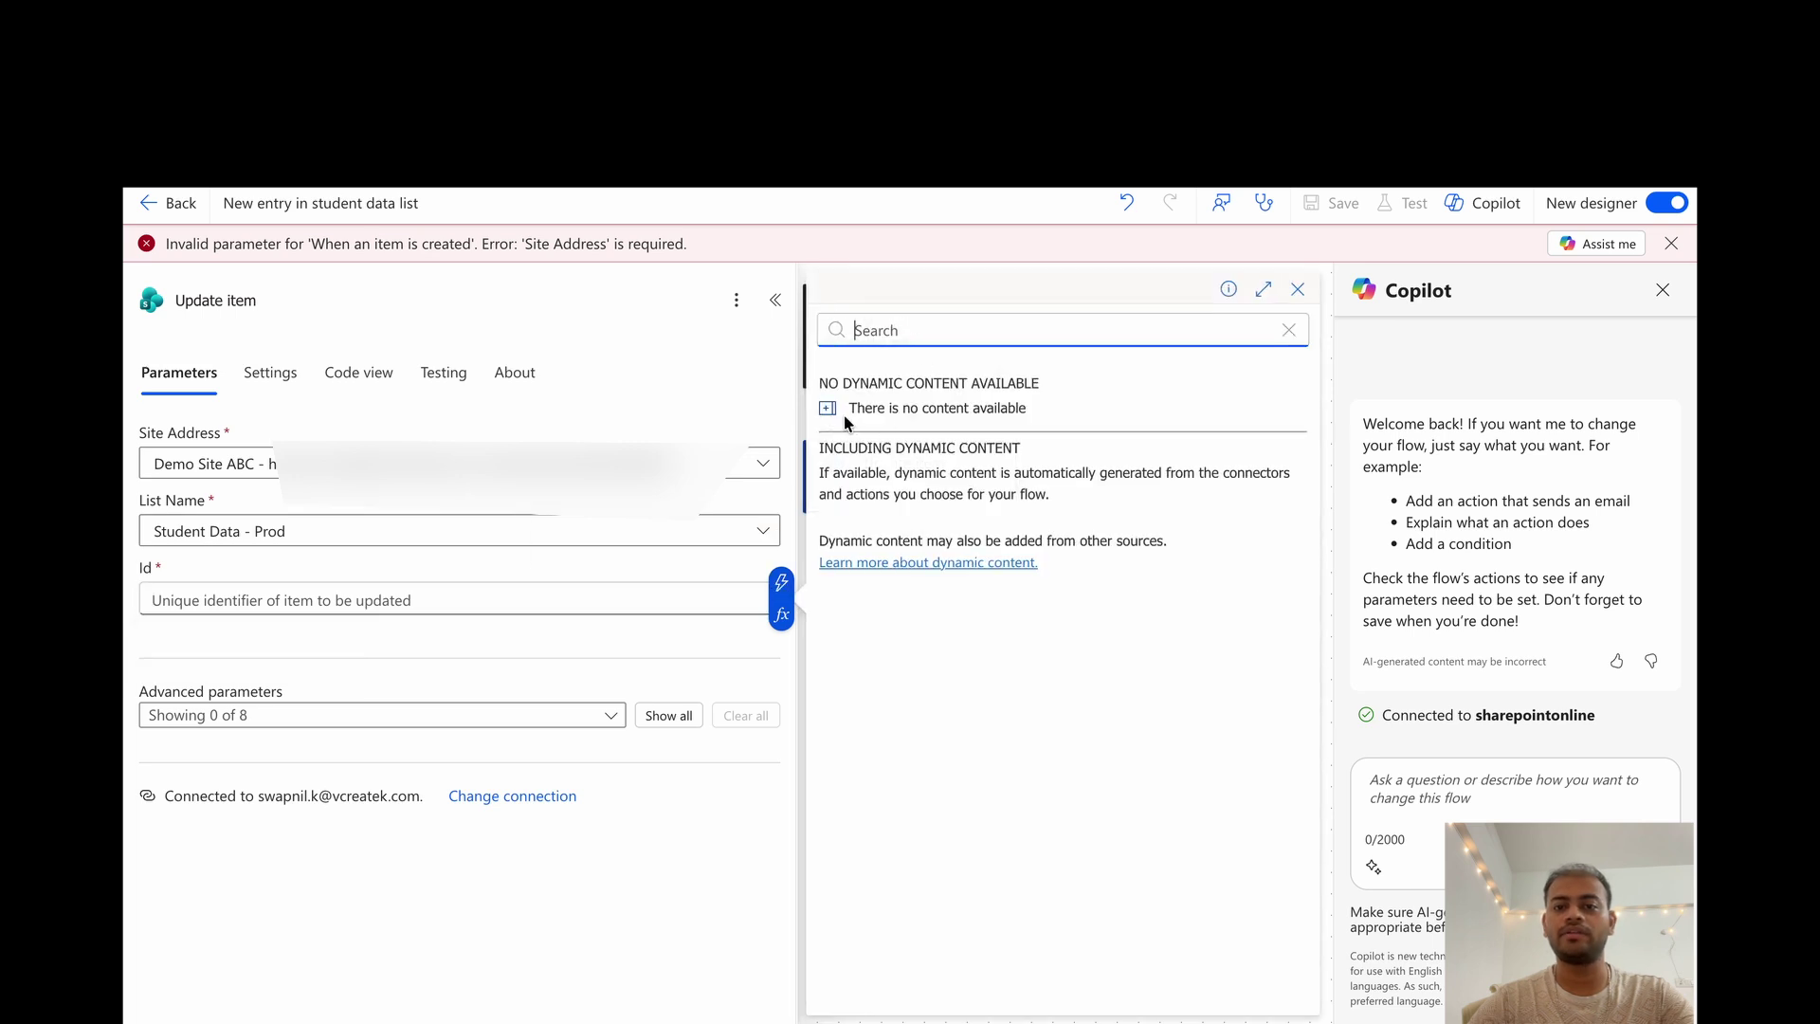
{"action": "left_click", "coordinate": [833, 414]}
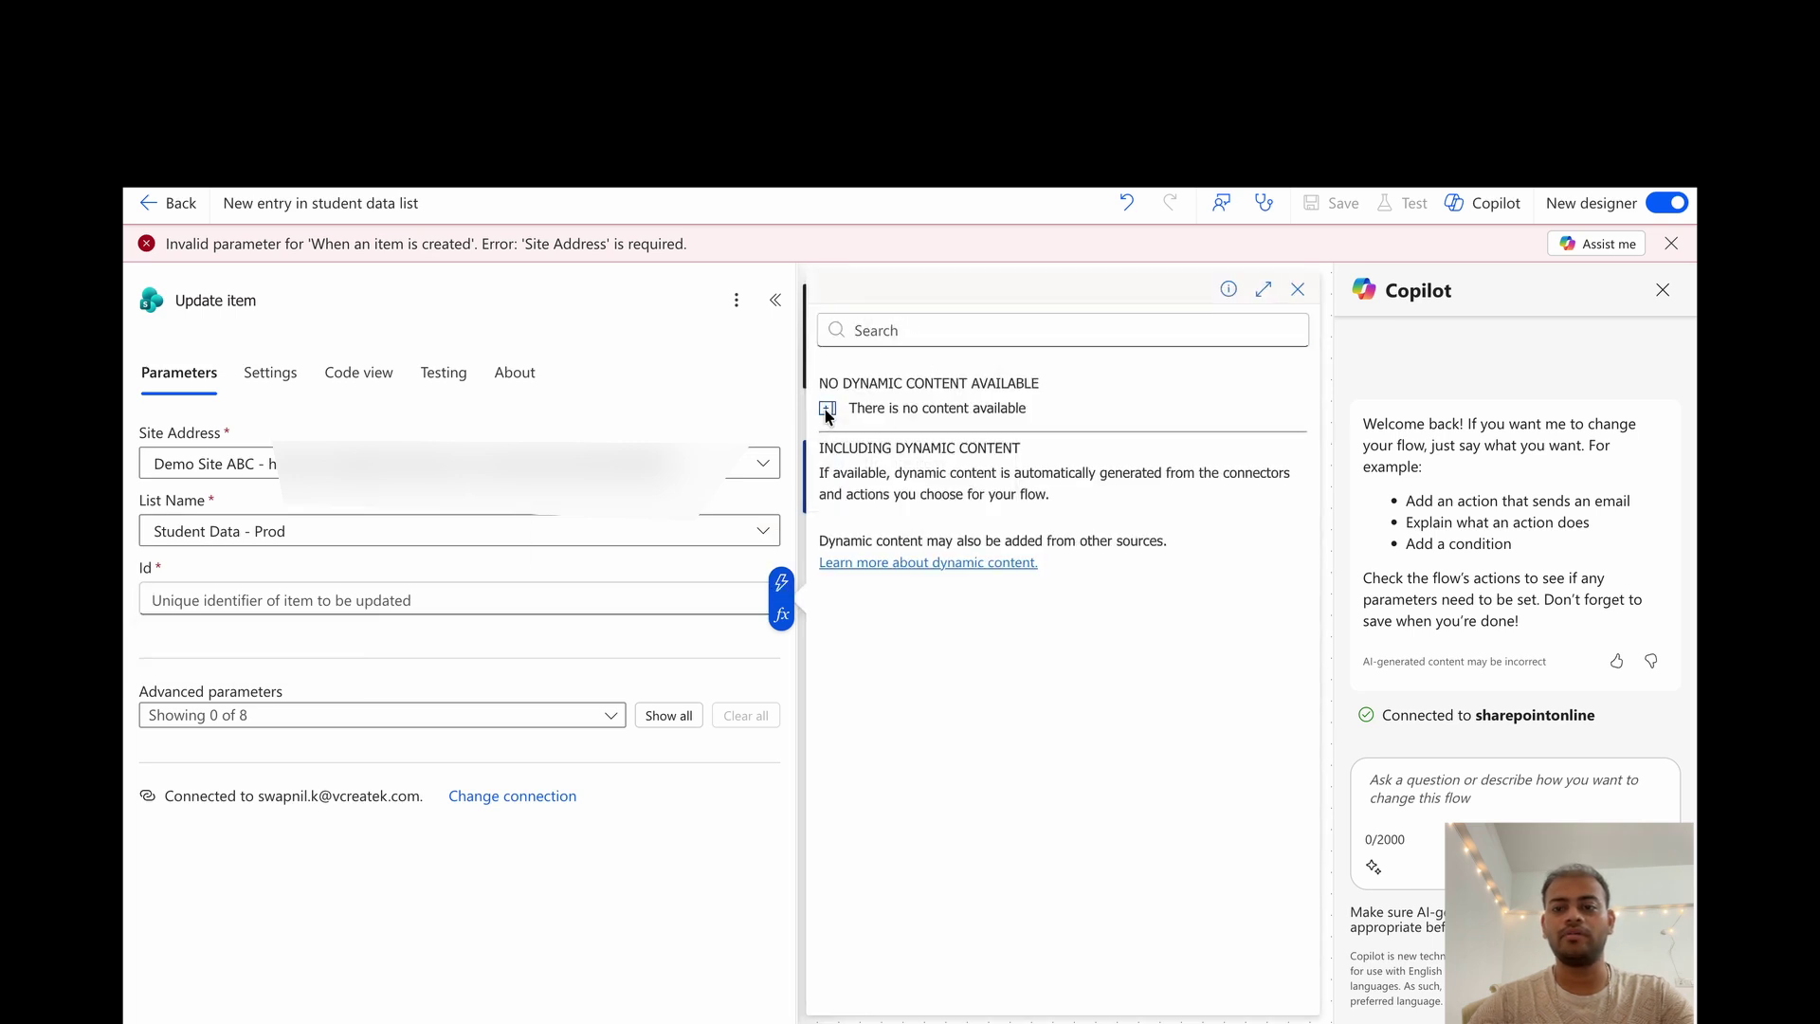
{"action": "left_click", "coordinate": [1299, 292]}
- Set the "When an item is created" trigger's site address to Demo Site ABC and its list to "Student Data - Prod"
{"action": "left_click", "coordinate": [948, 357]}
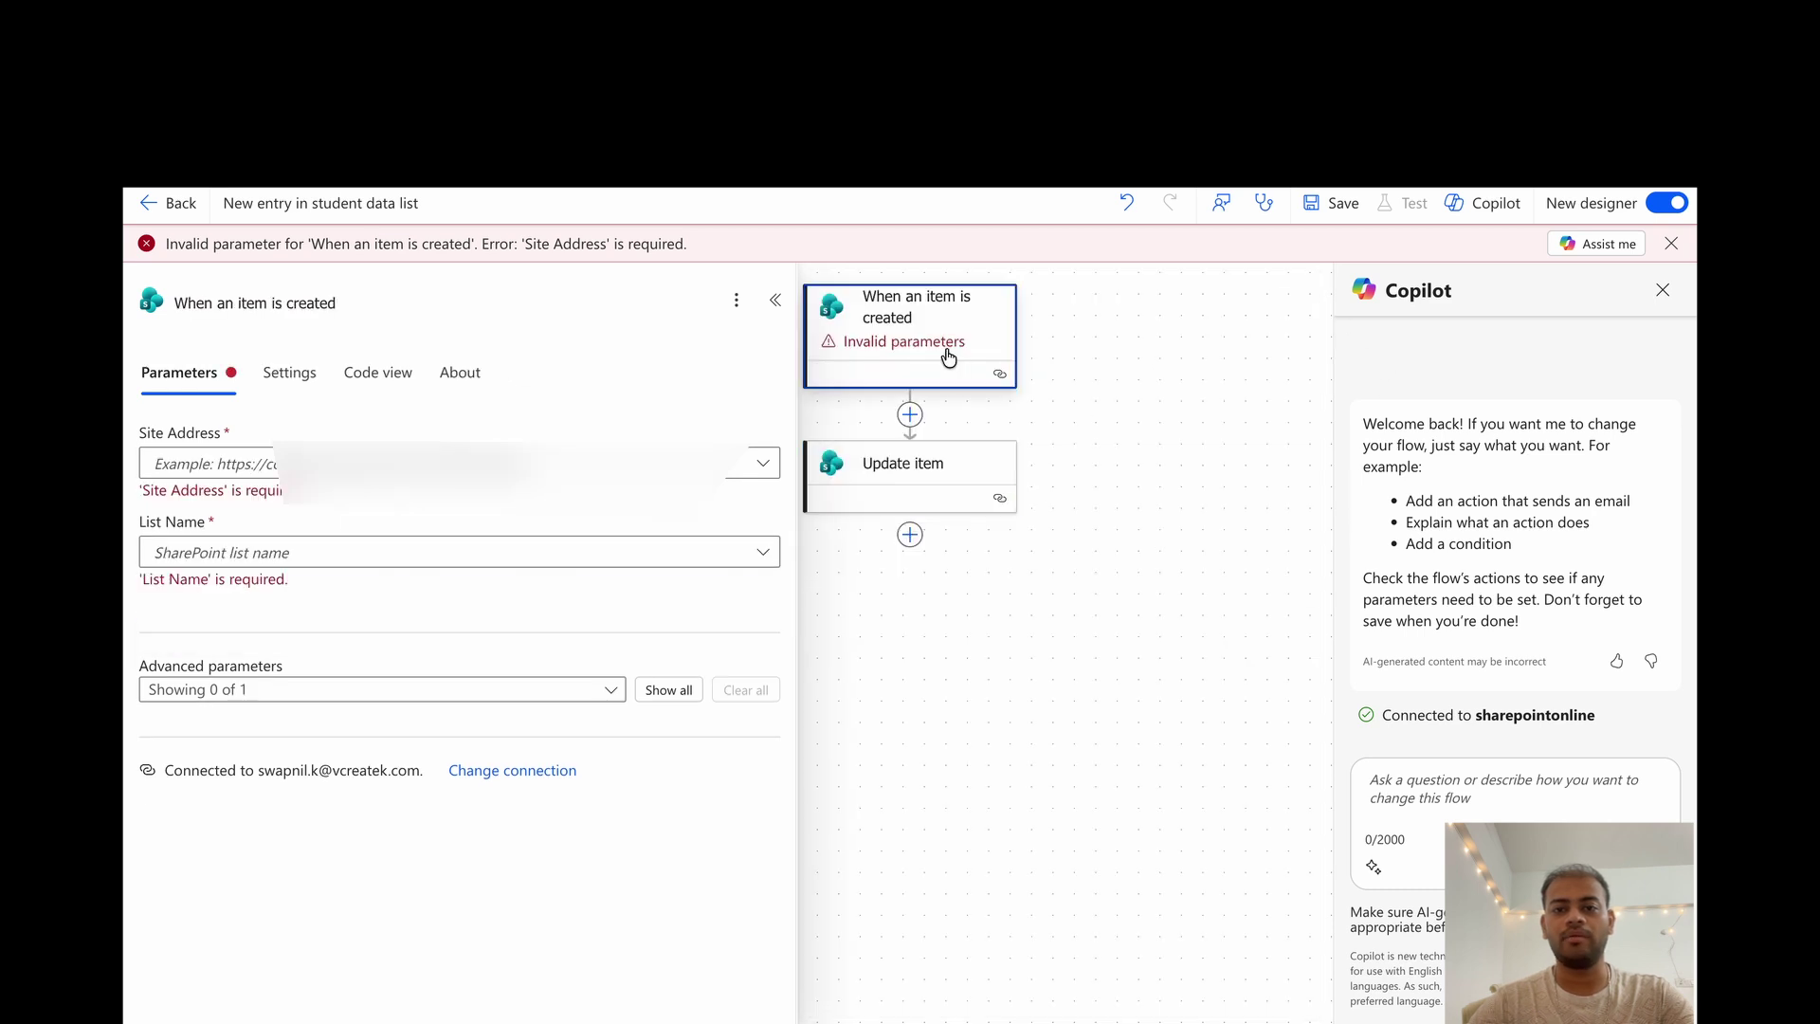
{"action": "left_click", "coordinate": [474, 462]}
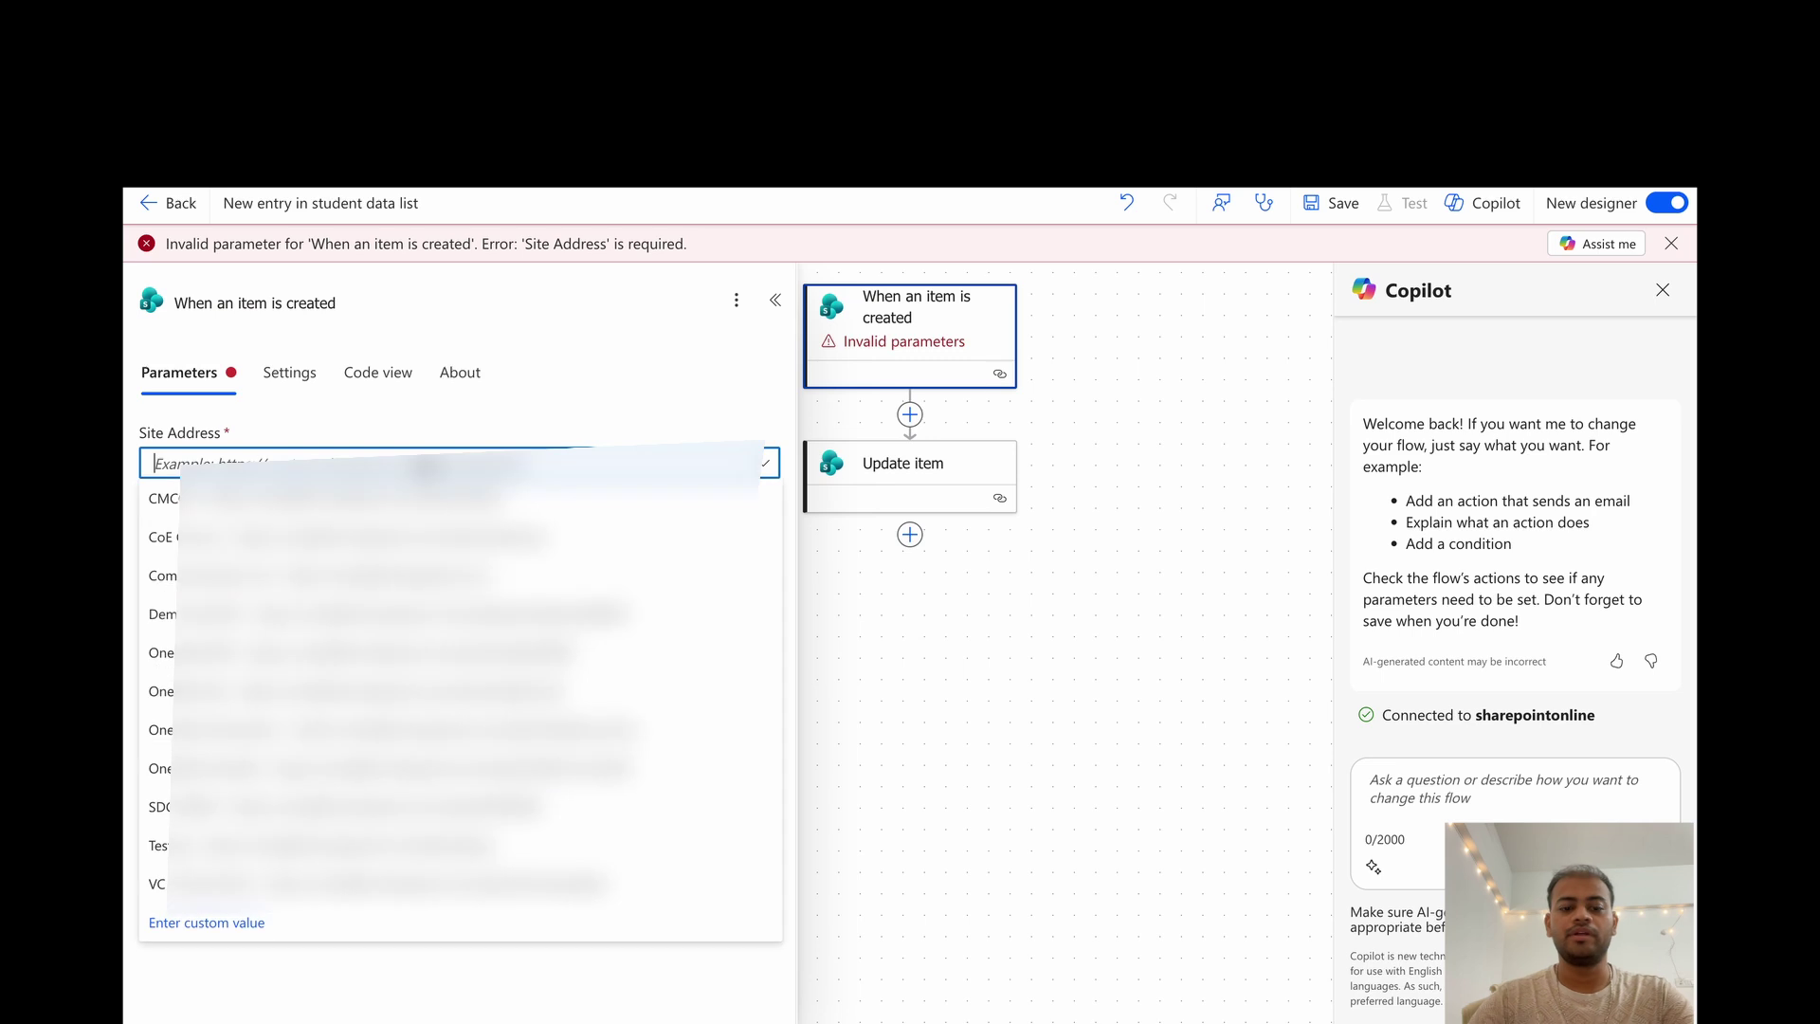
{"action": "type", "text": "demo"}
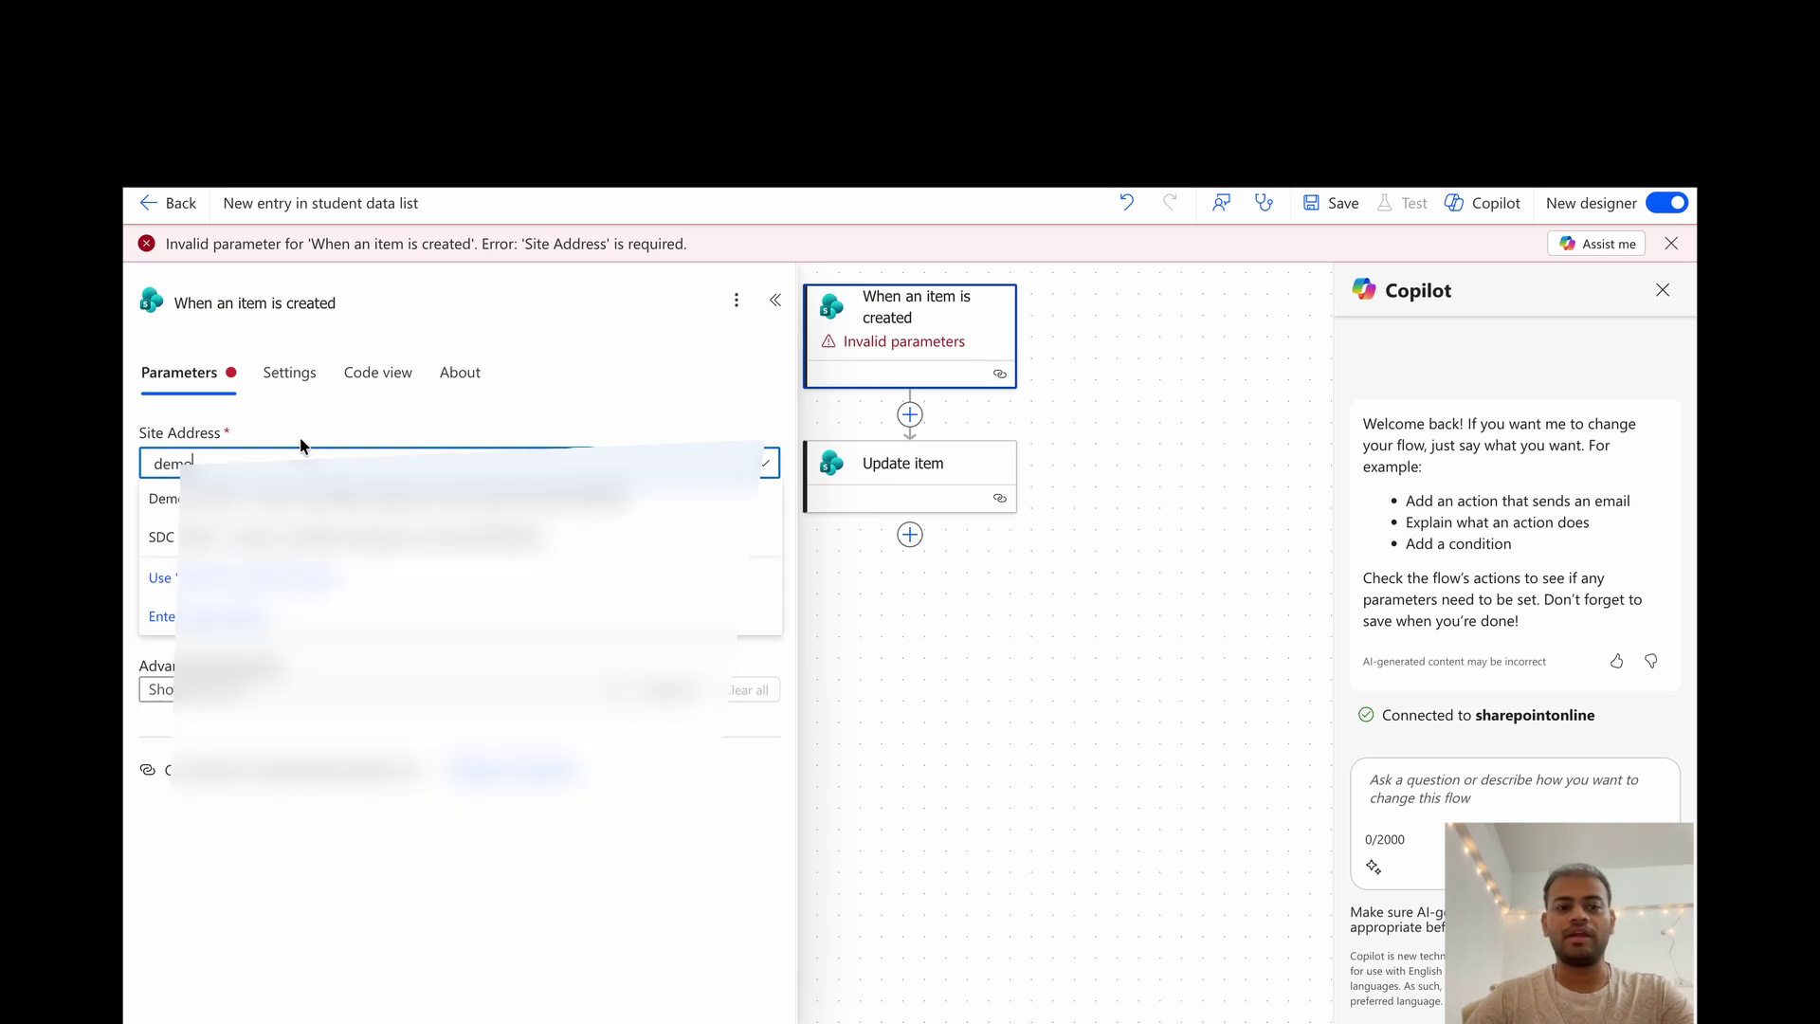
{"action": "left_click", "coordinate": [256, 512]}
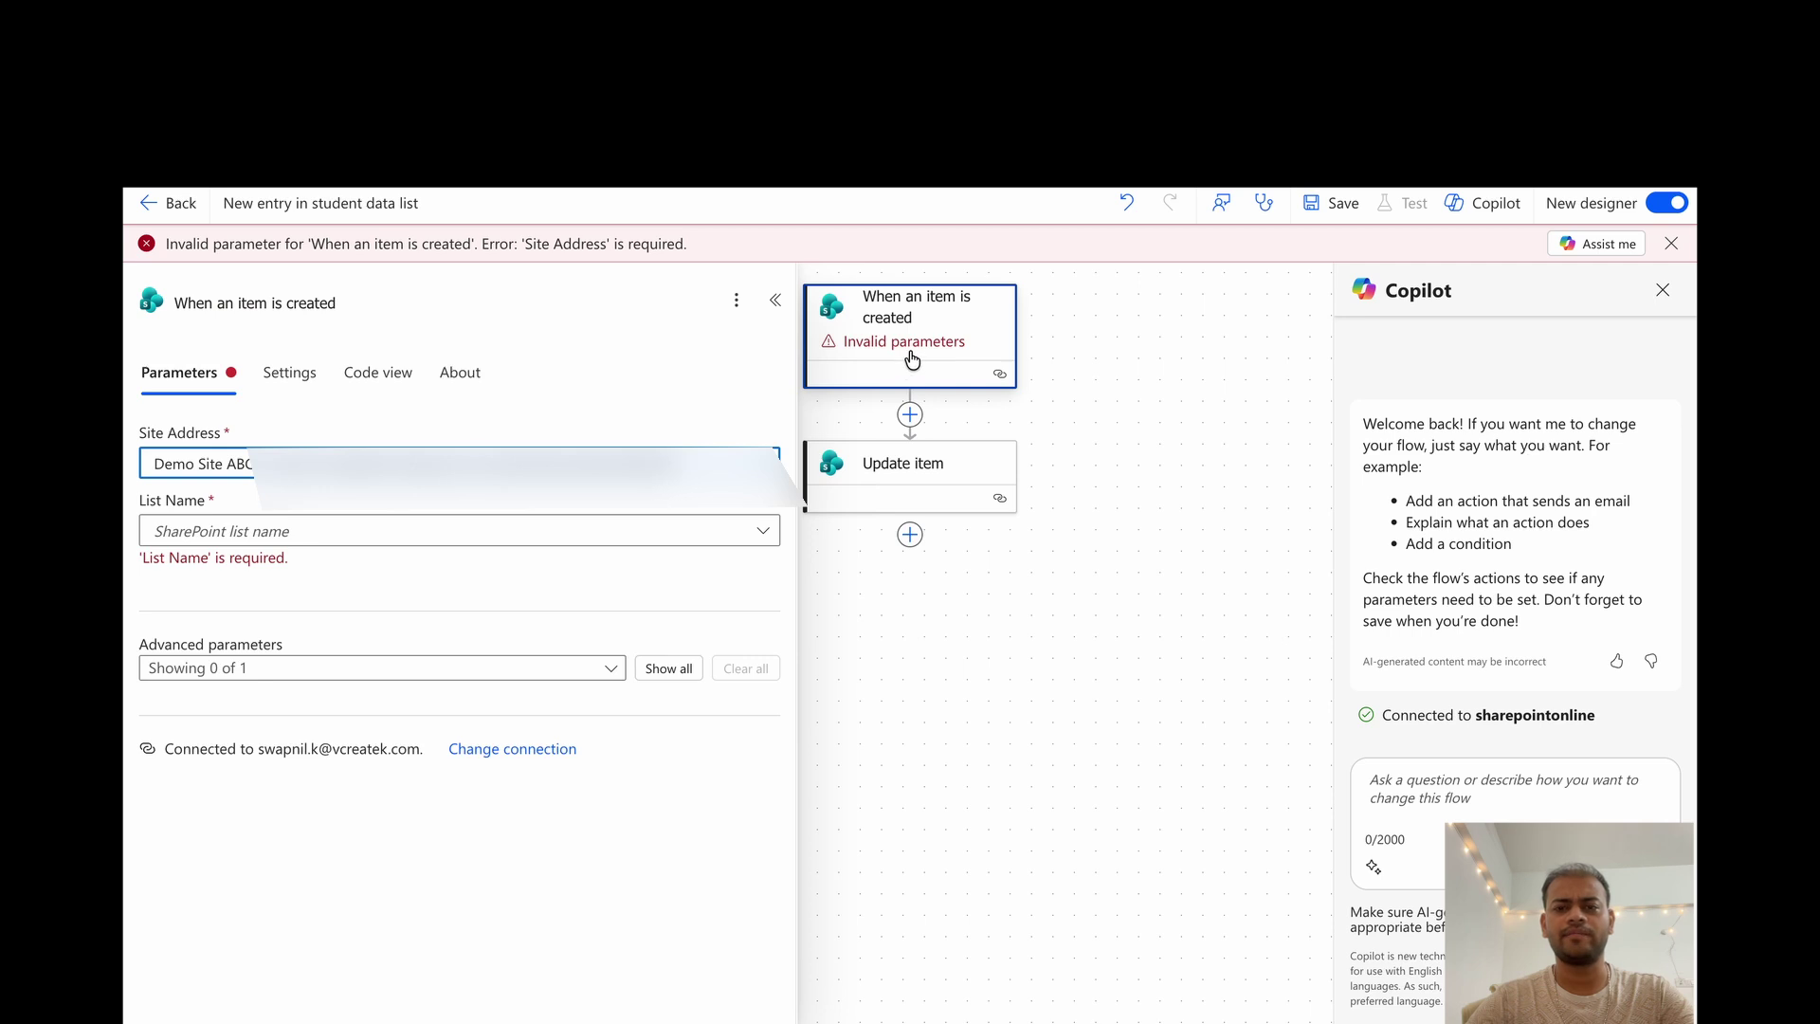
{"action": "left_click", "coordinate": [491, 546]}
{"action": "left_click", "coordinate": [480, 543]}
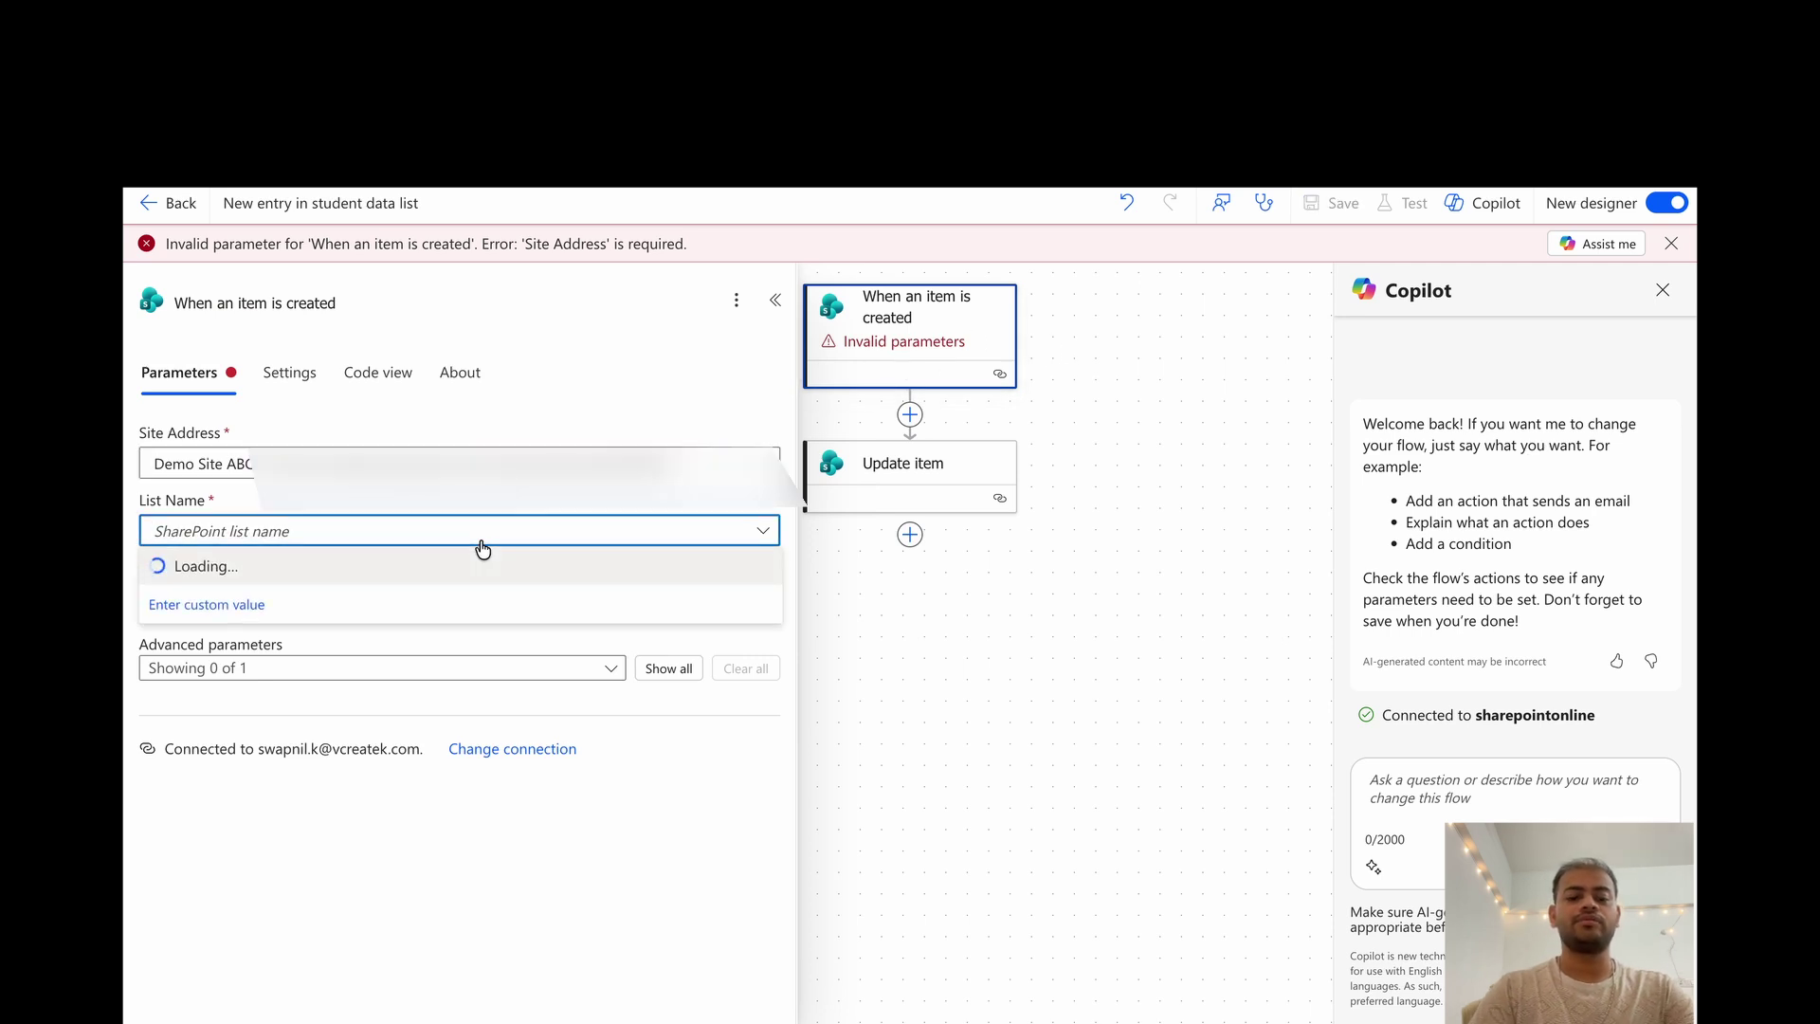
{"action": "type", "text": "student"}
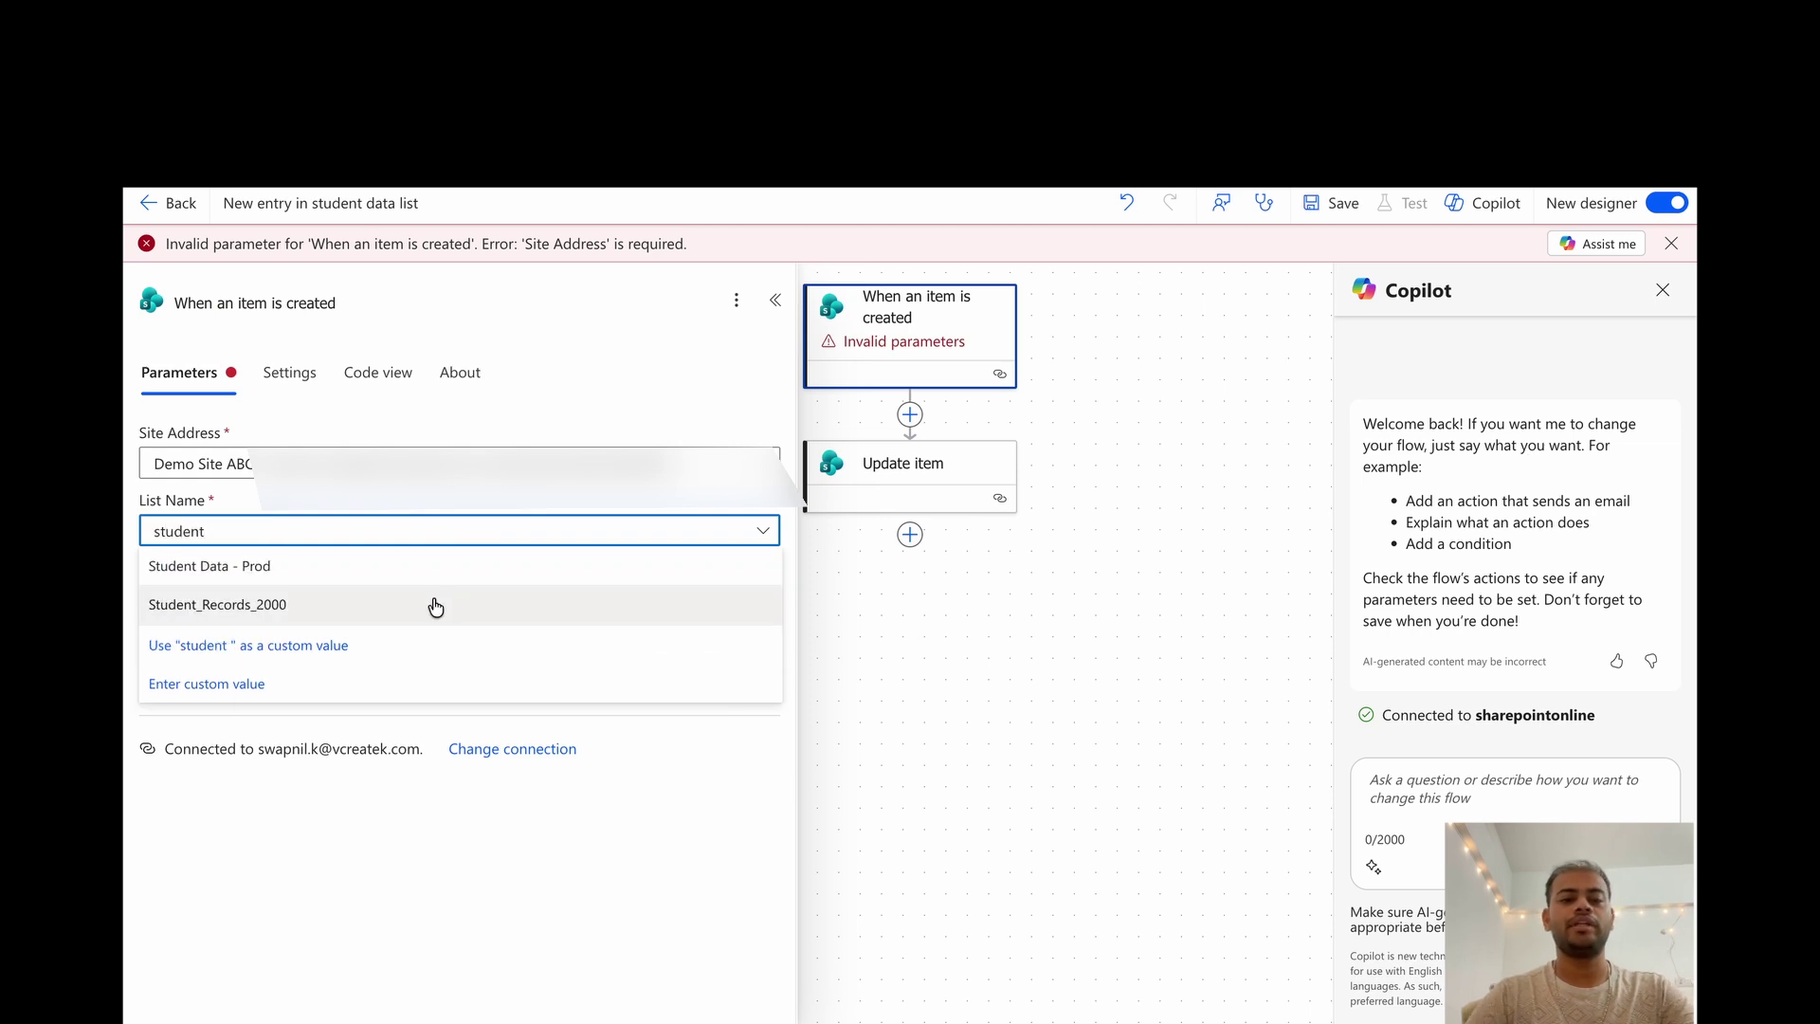
{"action": "left_click", "coordinate": [423, 573]}
- Fill the Update item action's Id with the trigger's dynamic ID value and show all of its advanced parameters
{"action": "left_click", "coordinate": [897, 469]}
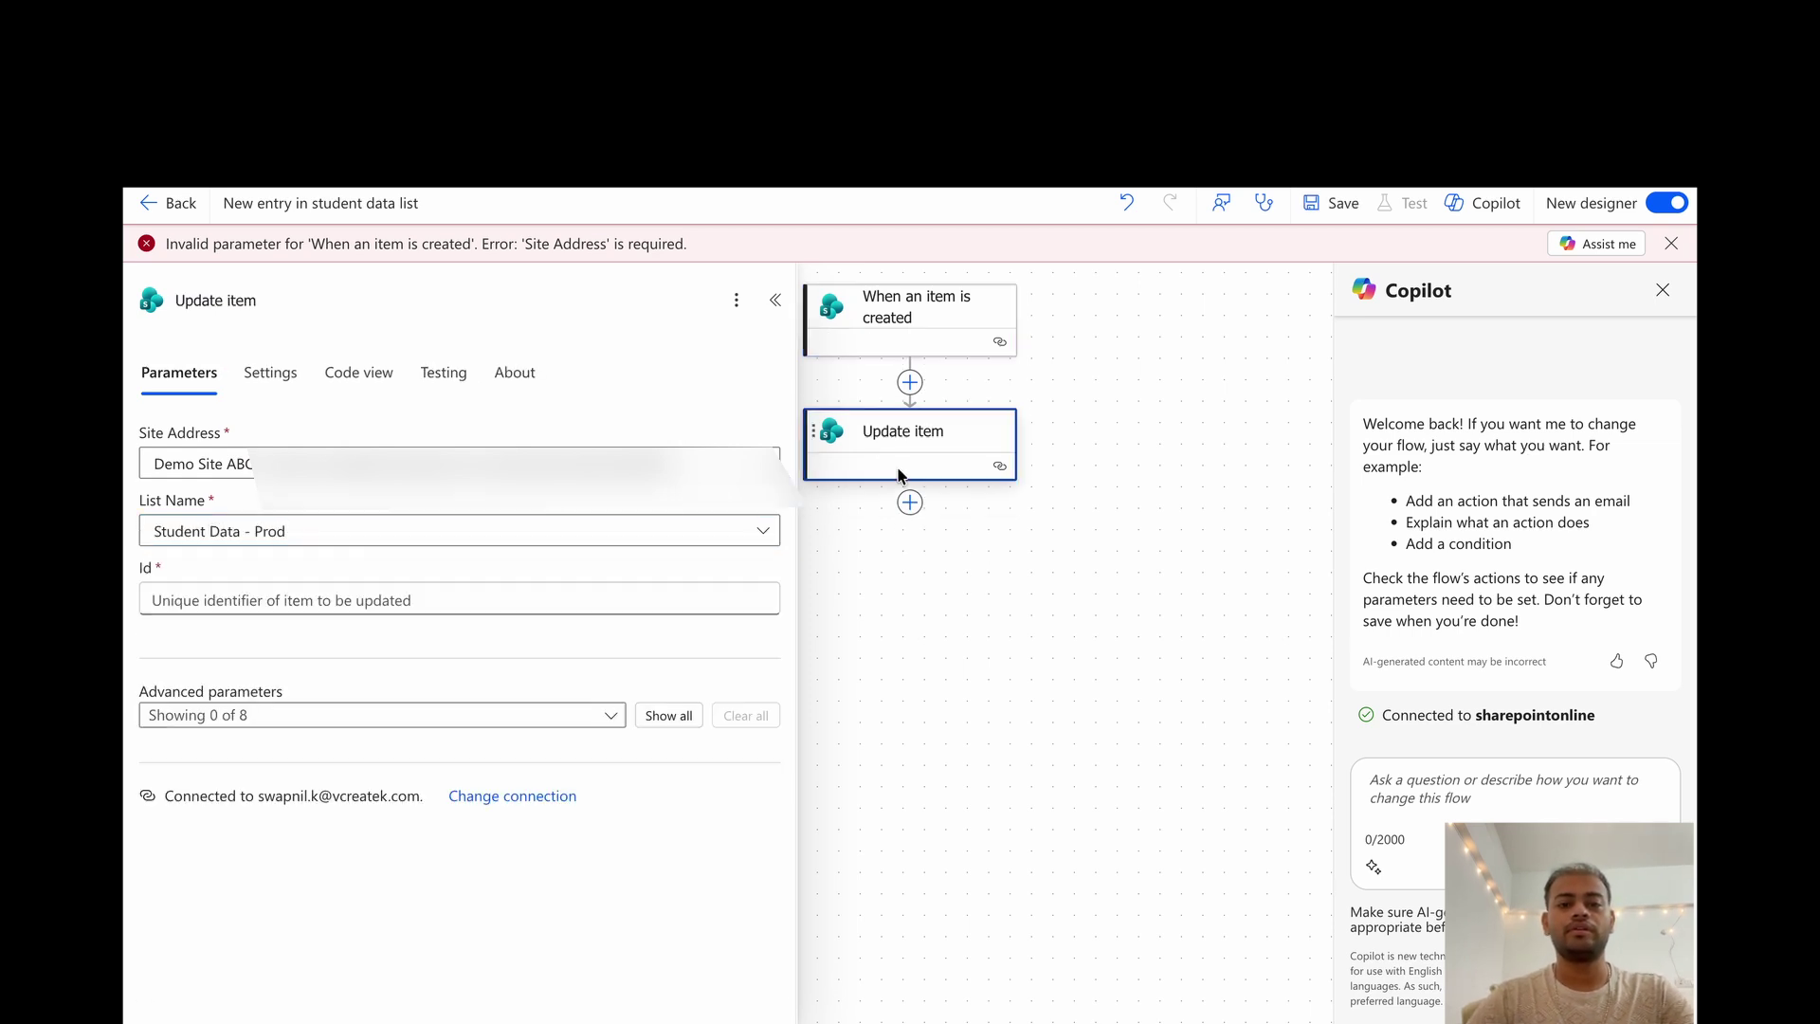
{"action": "left_click", "coordinate": [675, 602]}
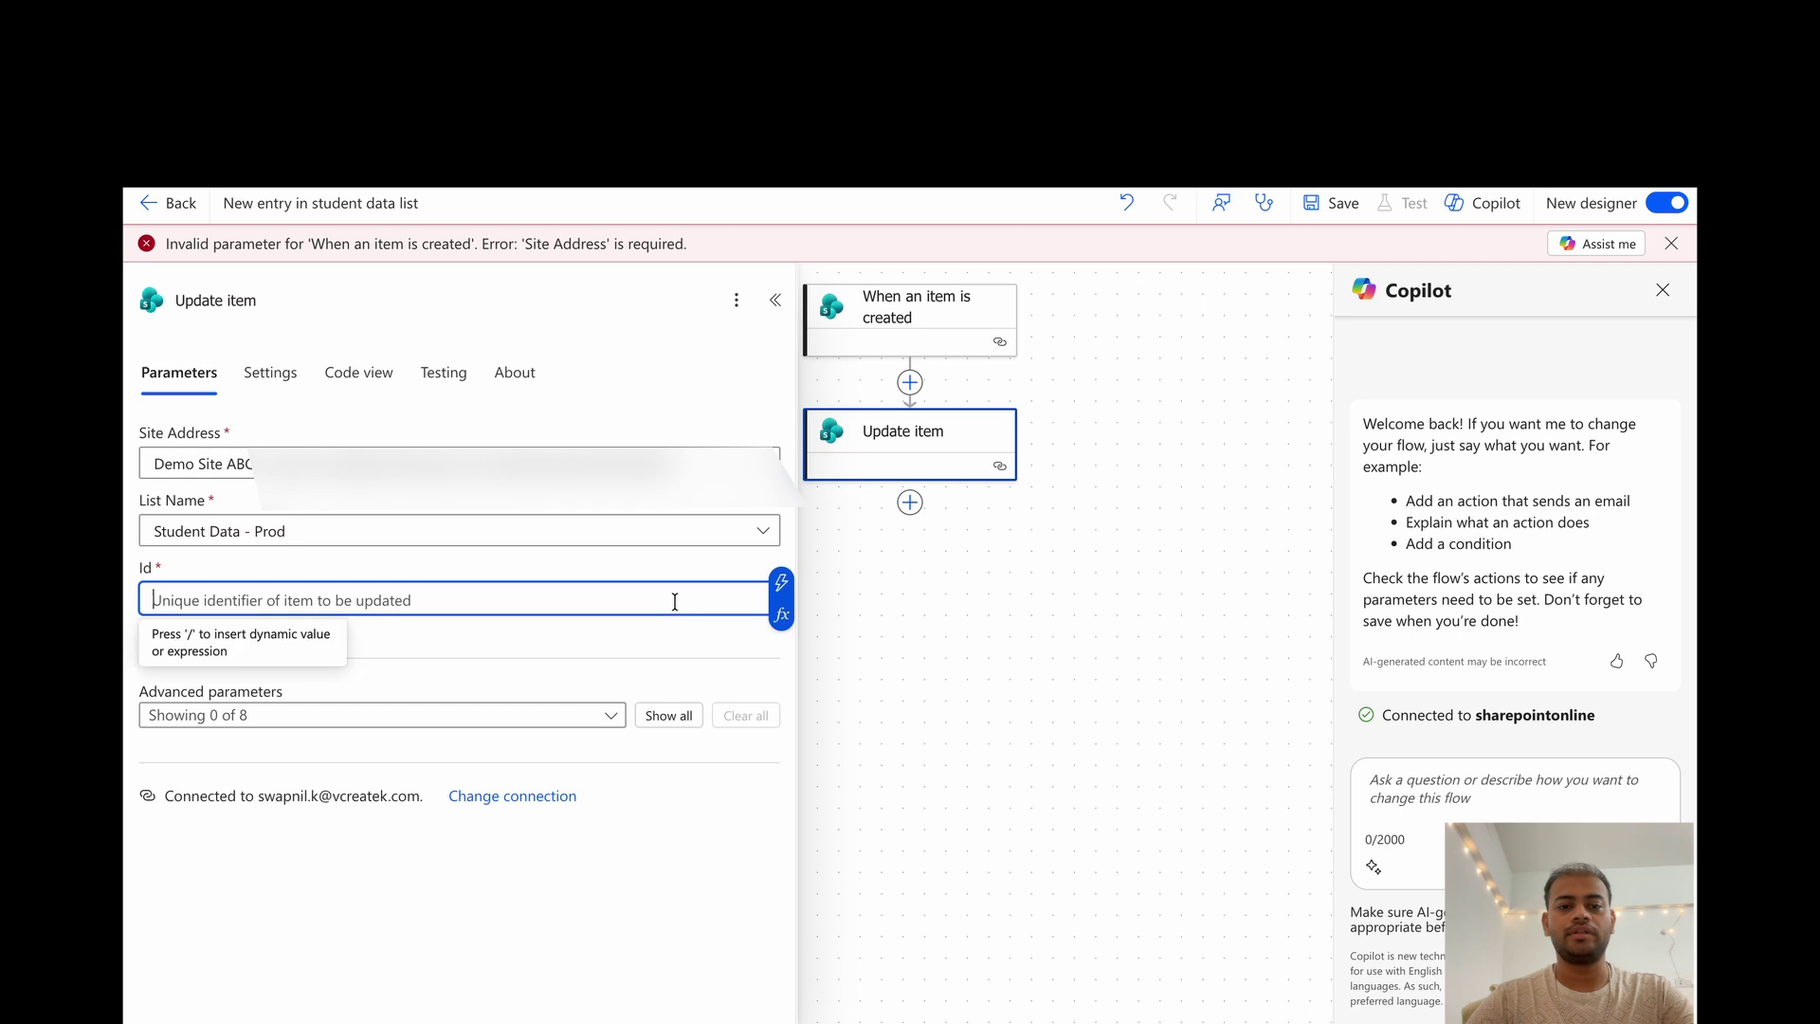
{"action": "left_click", "coordinate": [782, 586]}
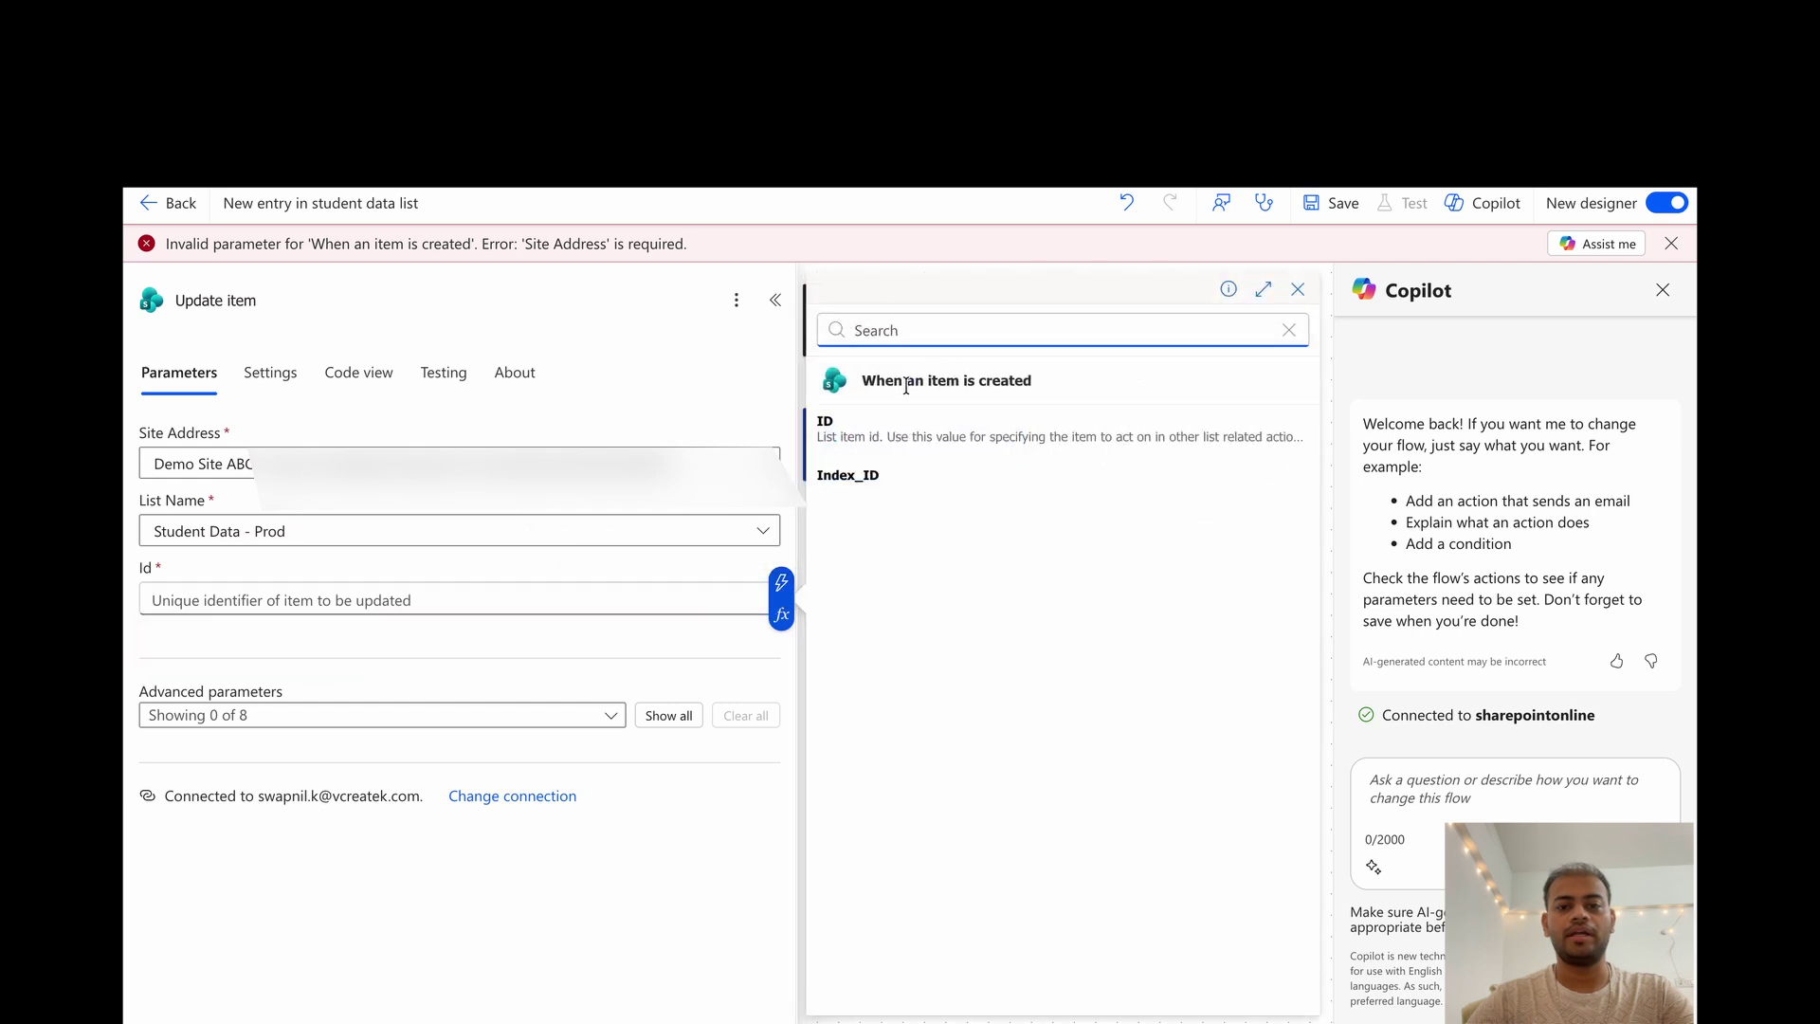
{"action": "left_click", "coordinate": [889, 440]}
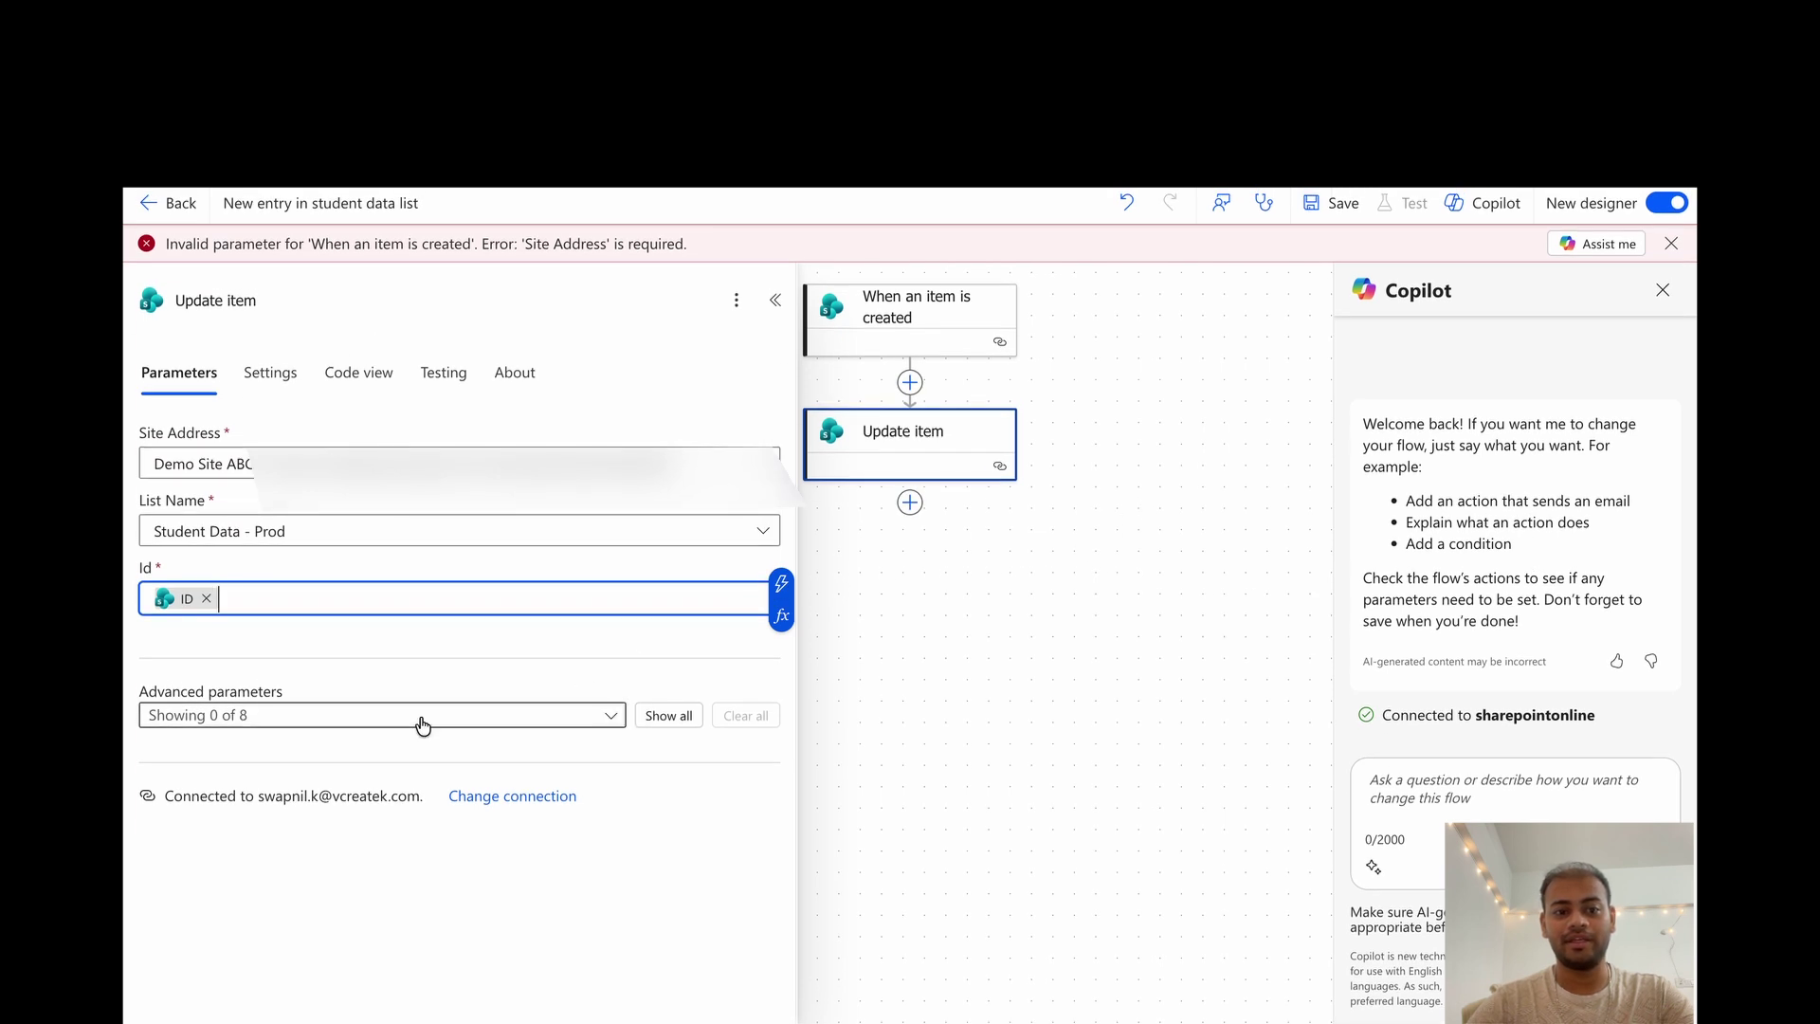
{"action": "left_click", "coordinate": [669, 712]}
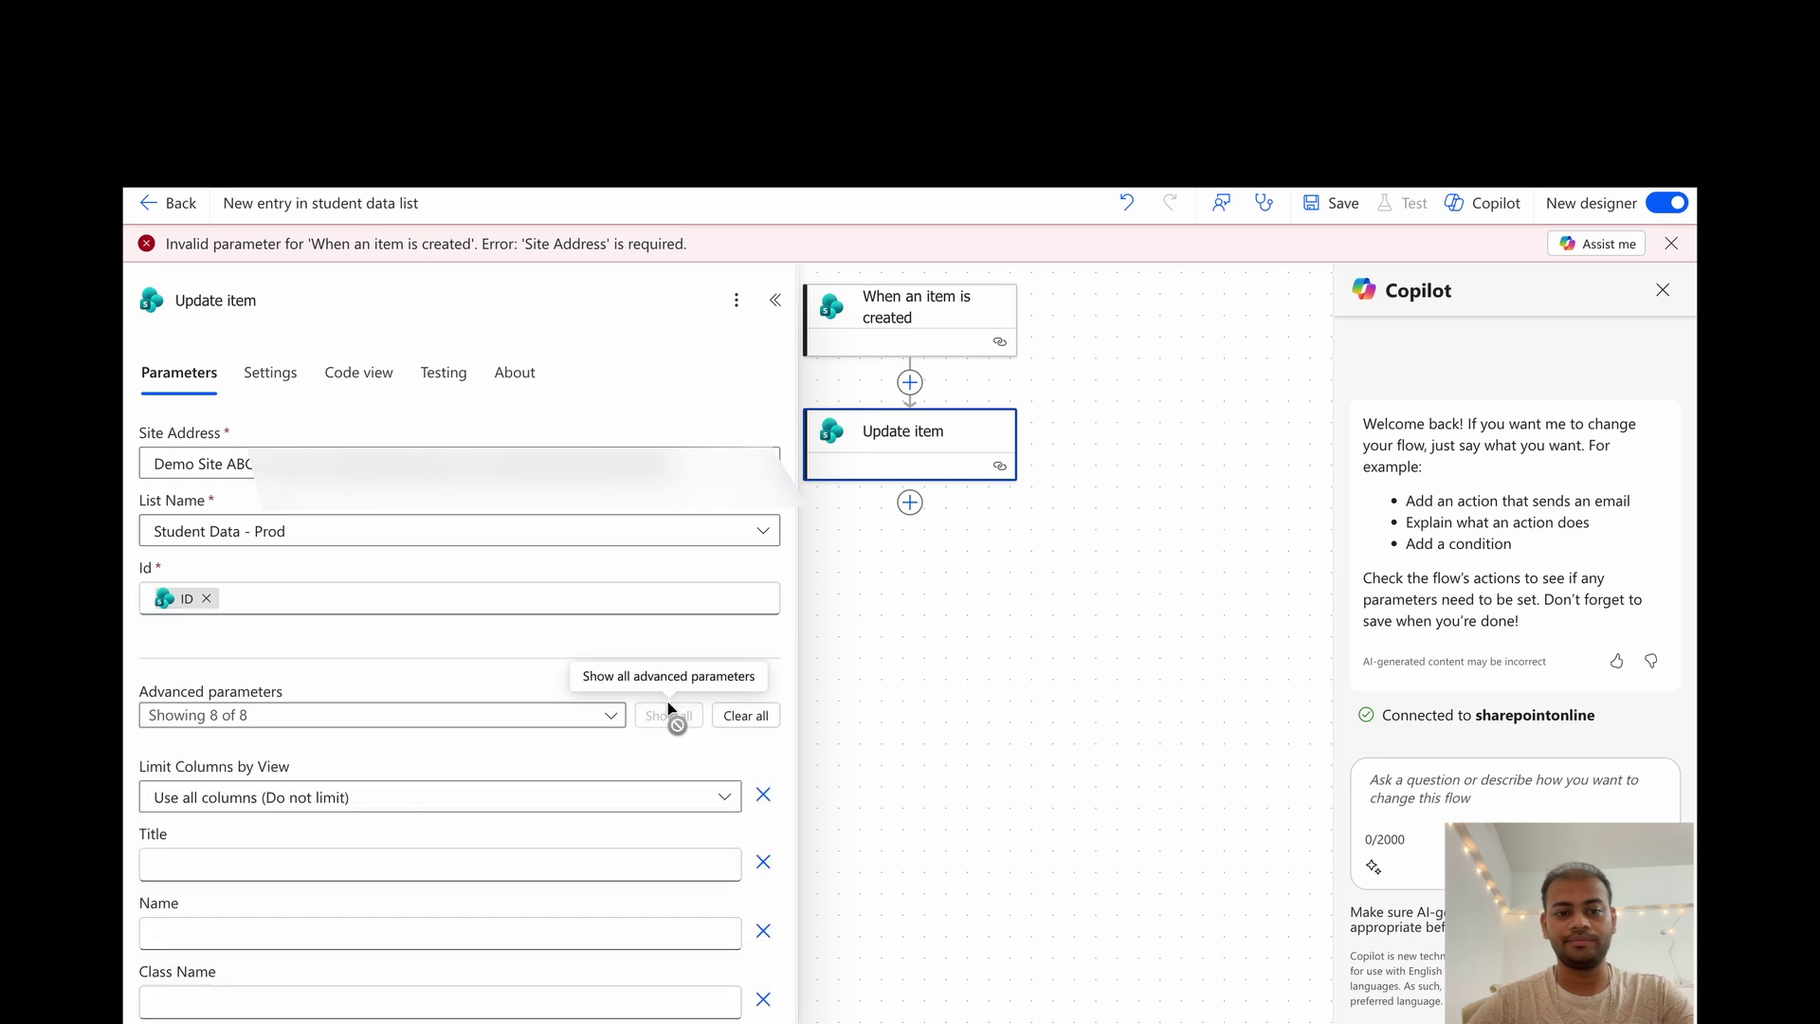
- Fill the Update item action's Index_ID with the ID dynamic value from the "When an item is created" trigger
{"action": "scroll", "coordinate": [524, 840], "scroll_direction": "down", "scroll_amount": 3}
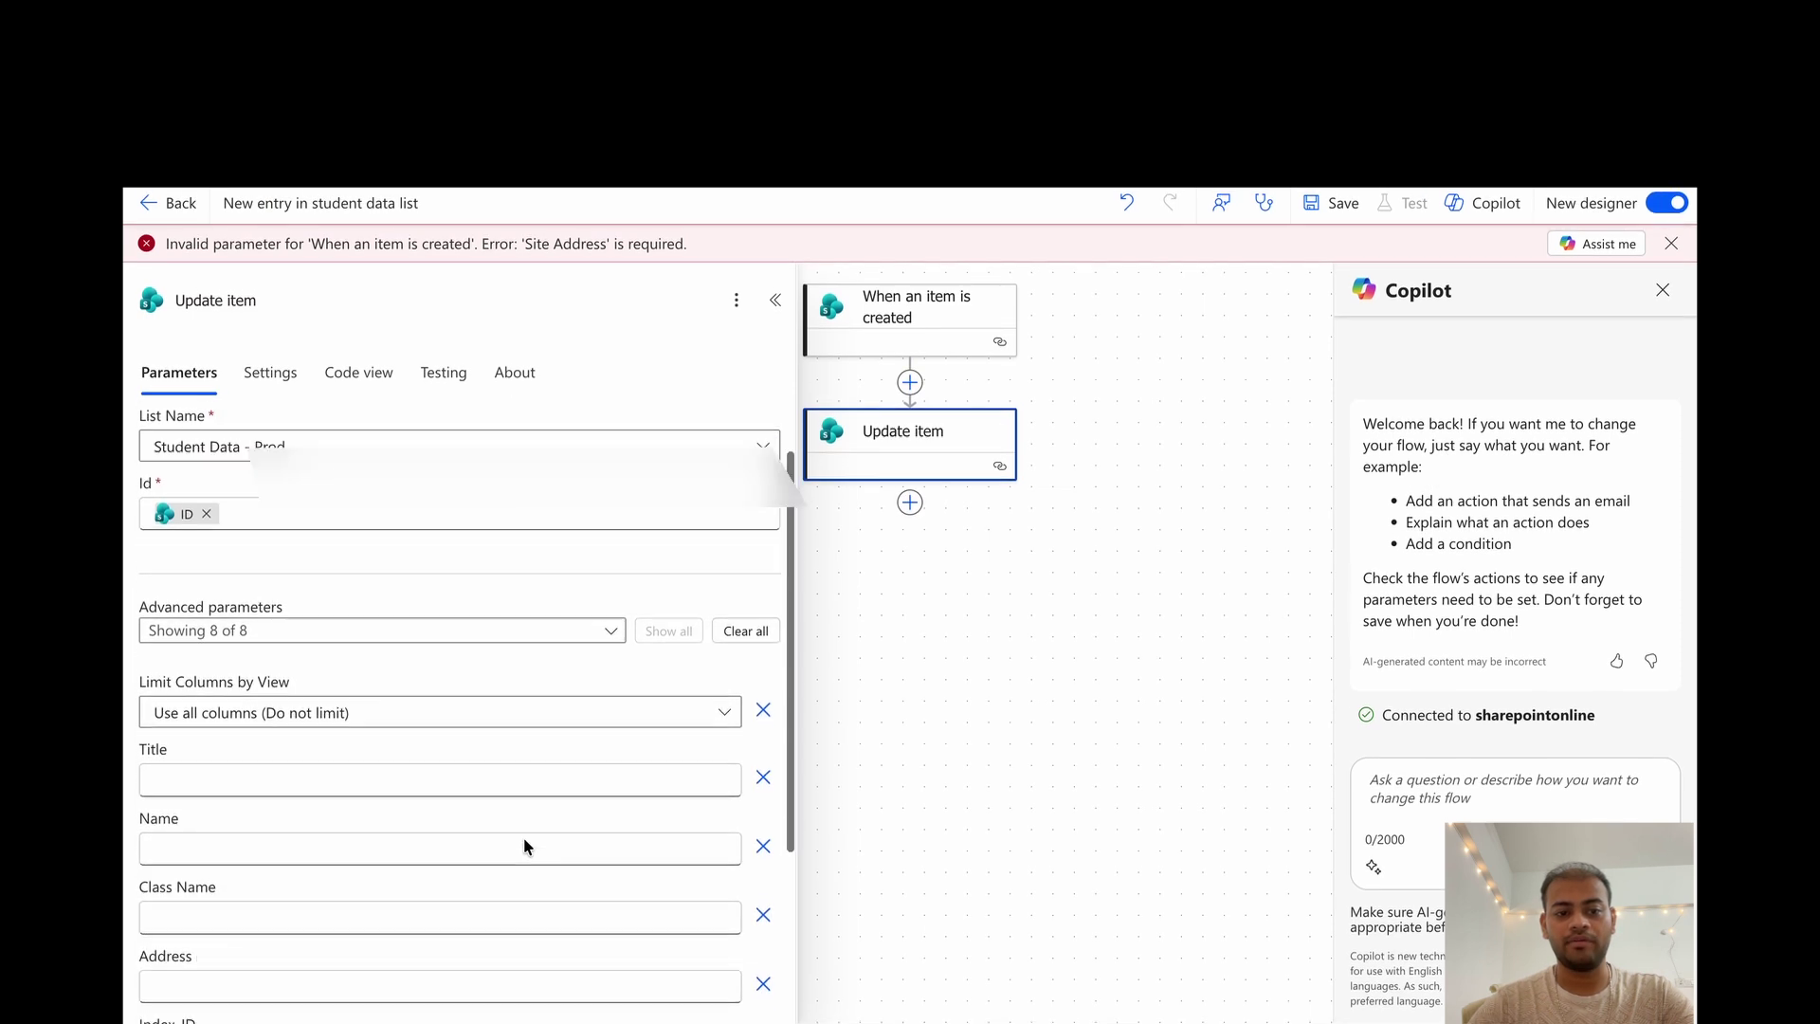
{"action": "scroll", "coordinate": [523, 838], "scroll_direction": "up", "scroll_amount": 3}
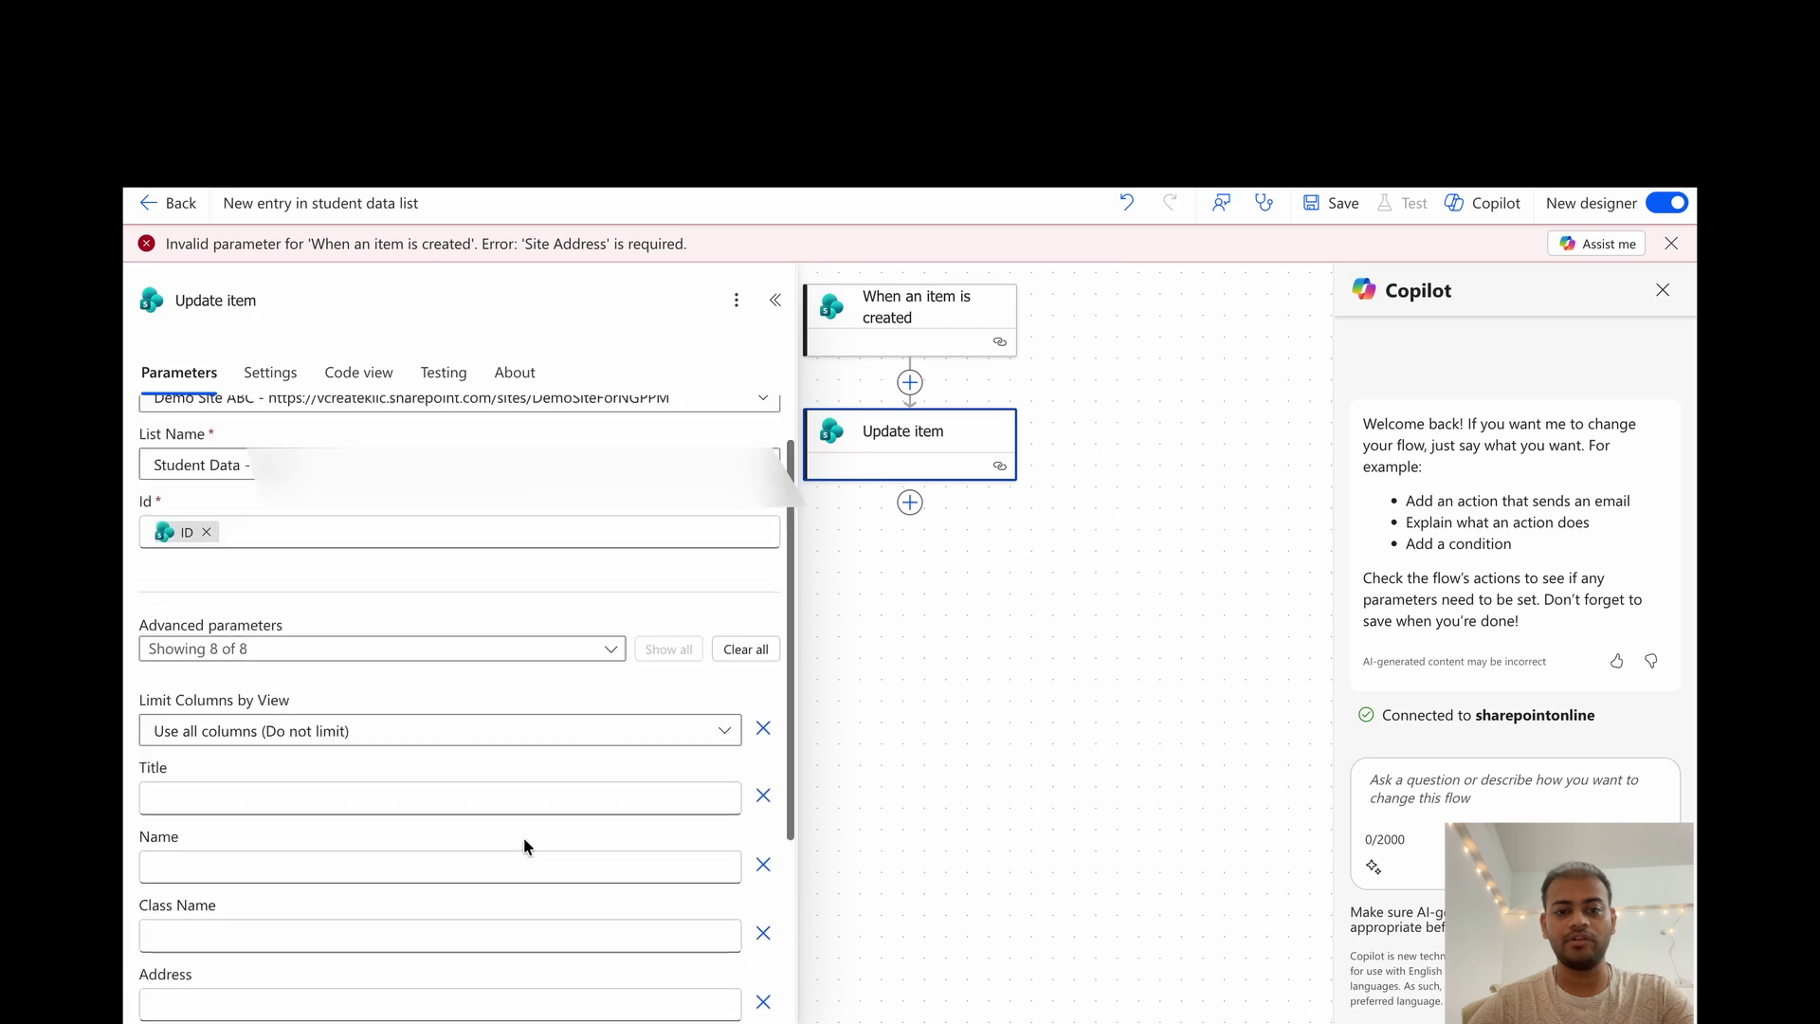
{"action": "scroll", "coordinate": [622, 737], "scroll_direction": "down", "scroll_amount": 2}
{"action": "scroll", "coordinate": [621, 744], "scroll_direction": "down", "scroll_amount": 2}
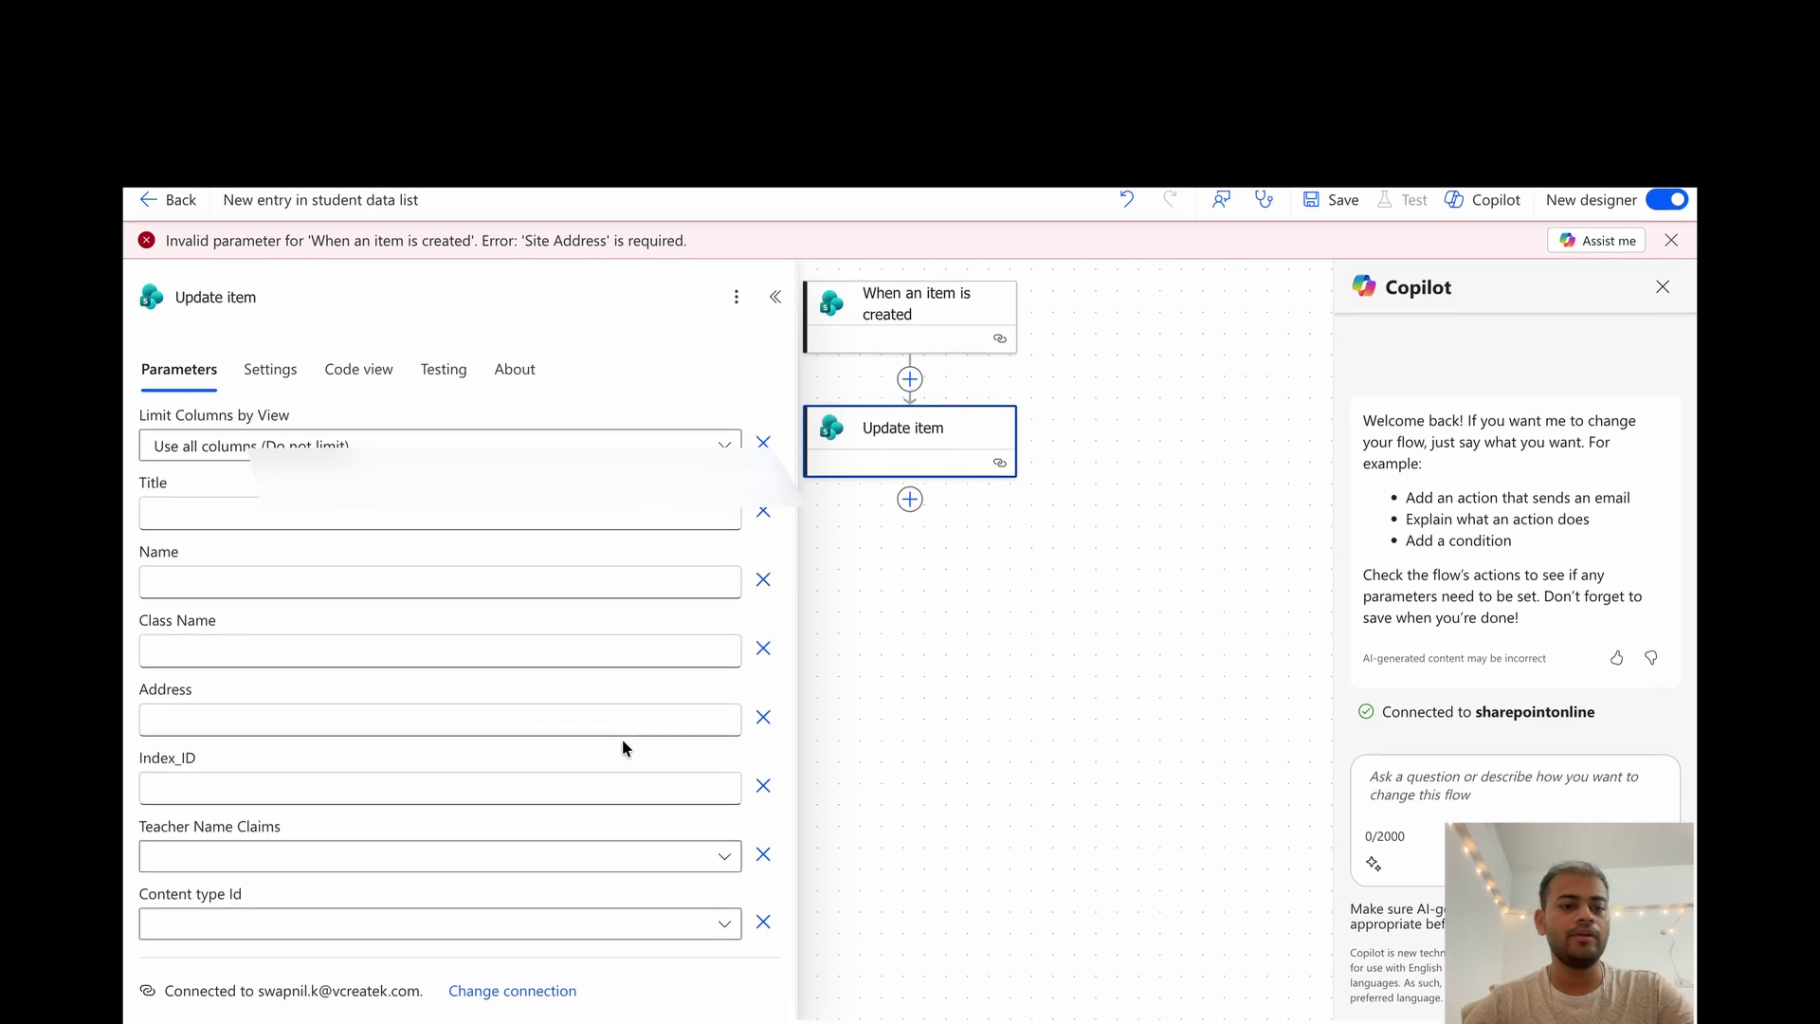
{"action": "left_click", "coordinate": [299, 778]}
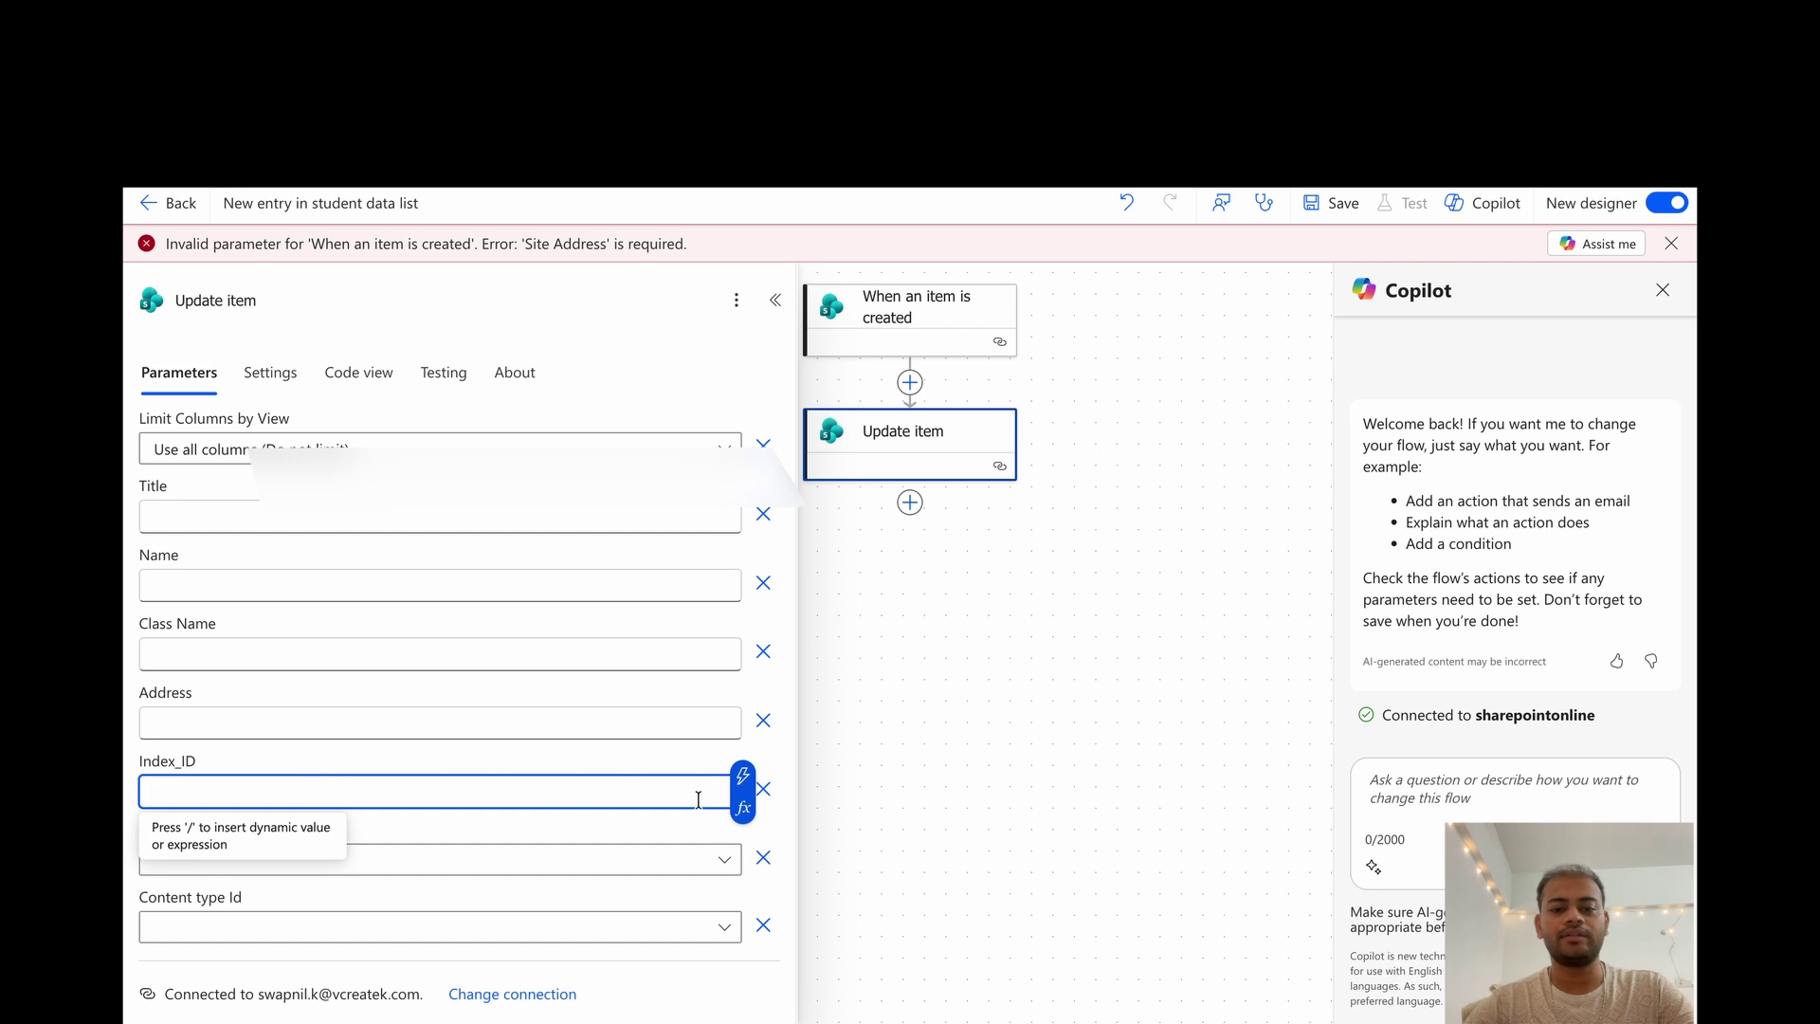
{"action": "left_click", "coordinate": [743, 776]}
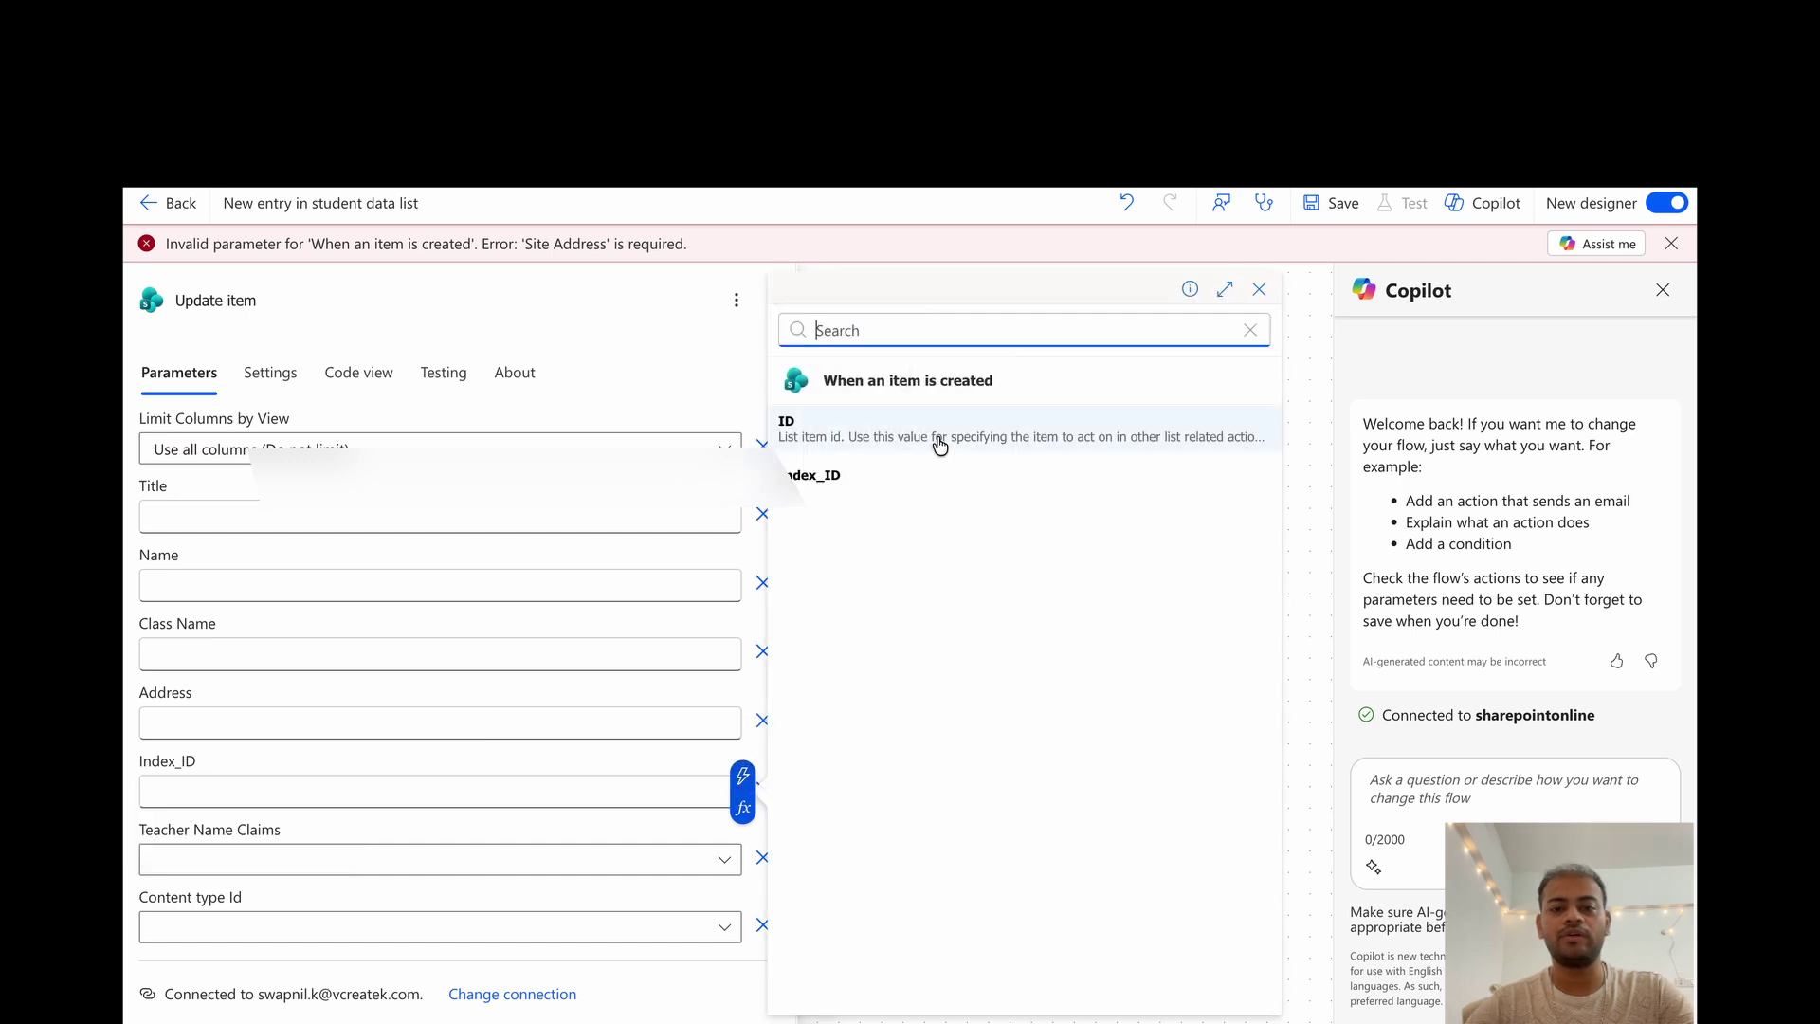
{"action": "left_click", "coordinate": [940, 443]}
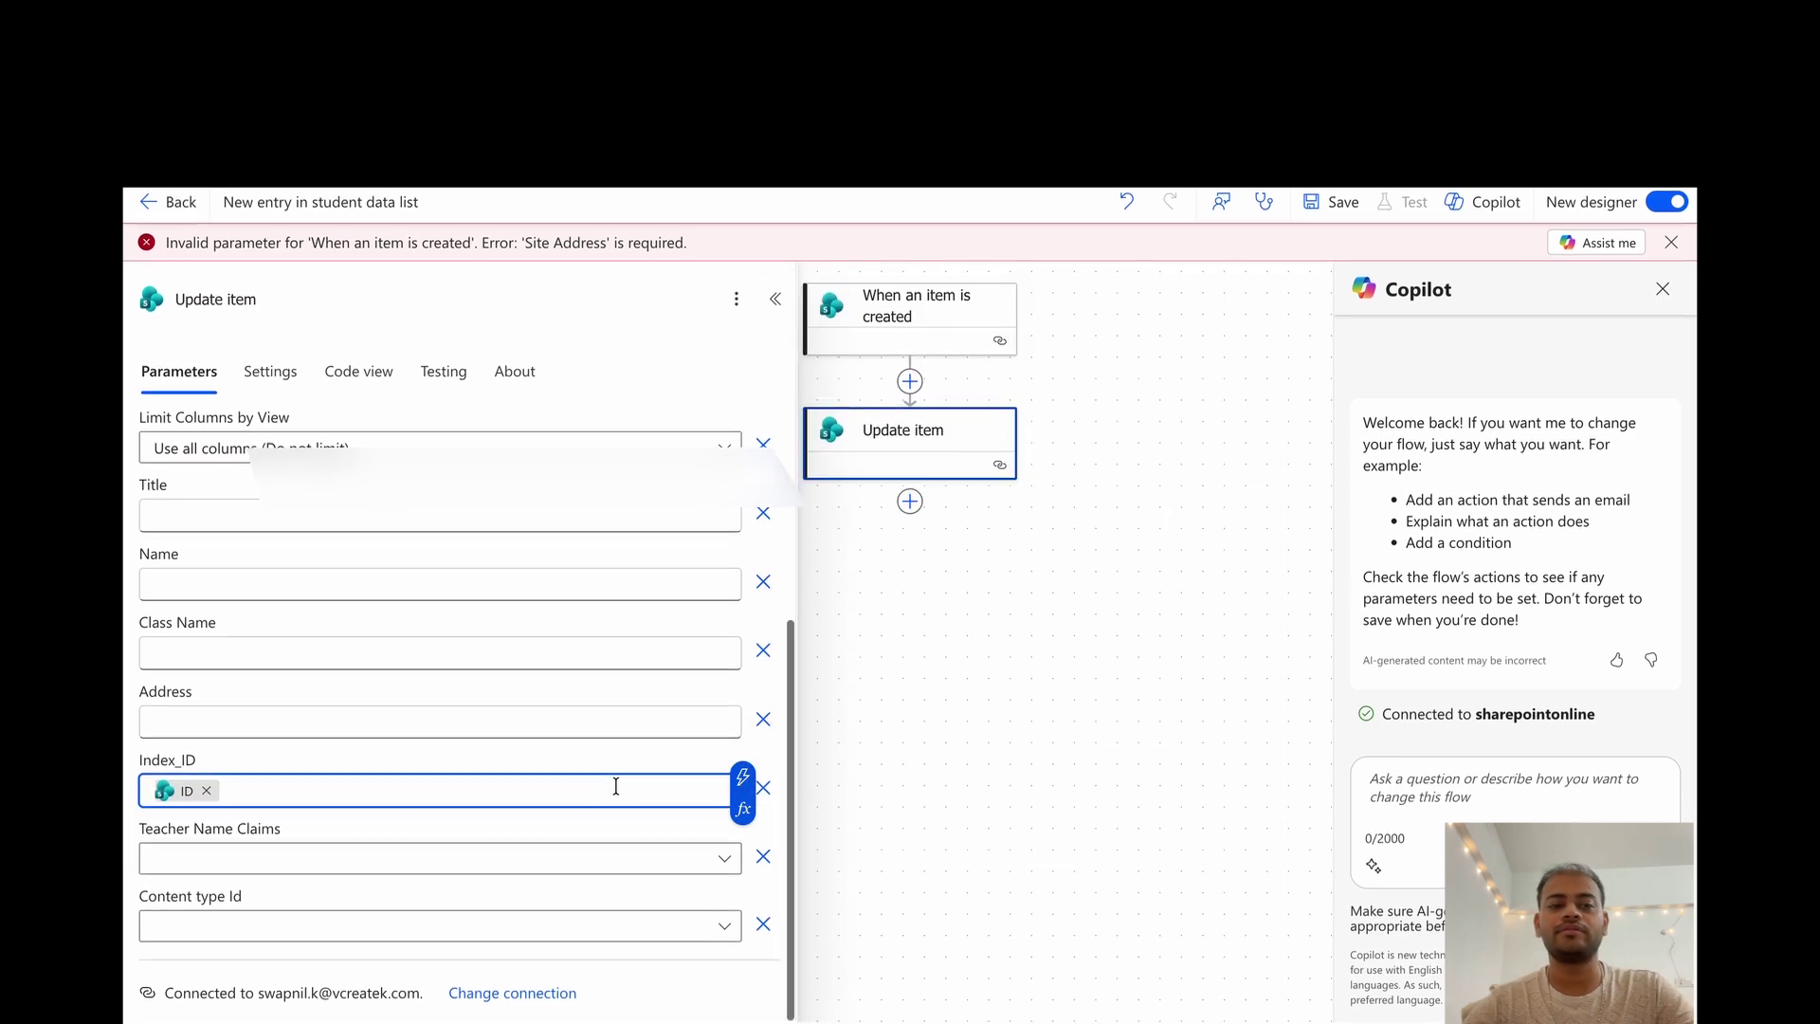
{"action": "scroll", "coordinate": [613, 782], "scroll_direction": "up", "scroll_amount": 5}
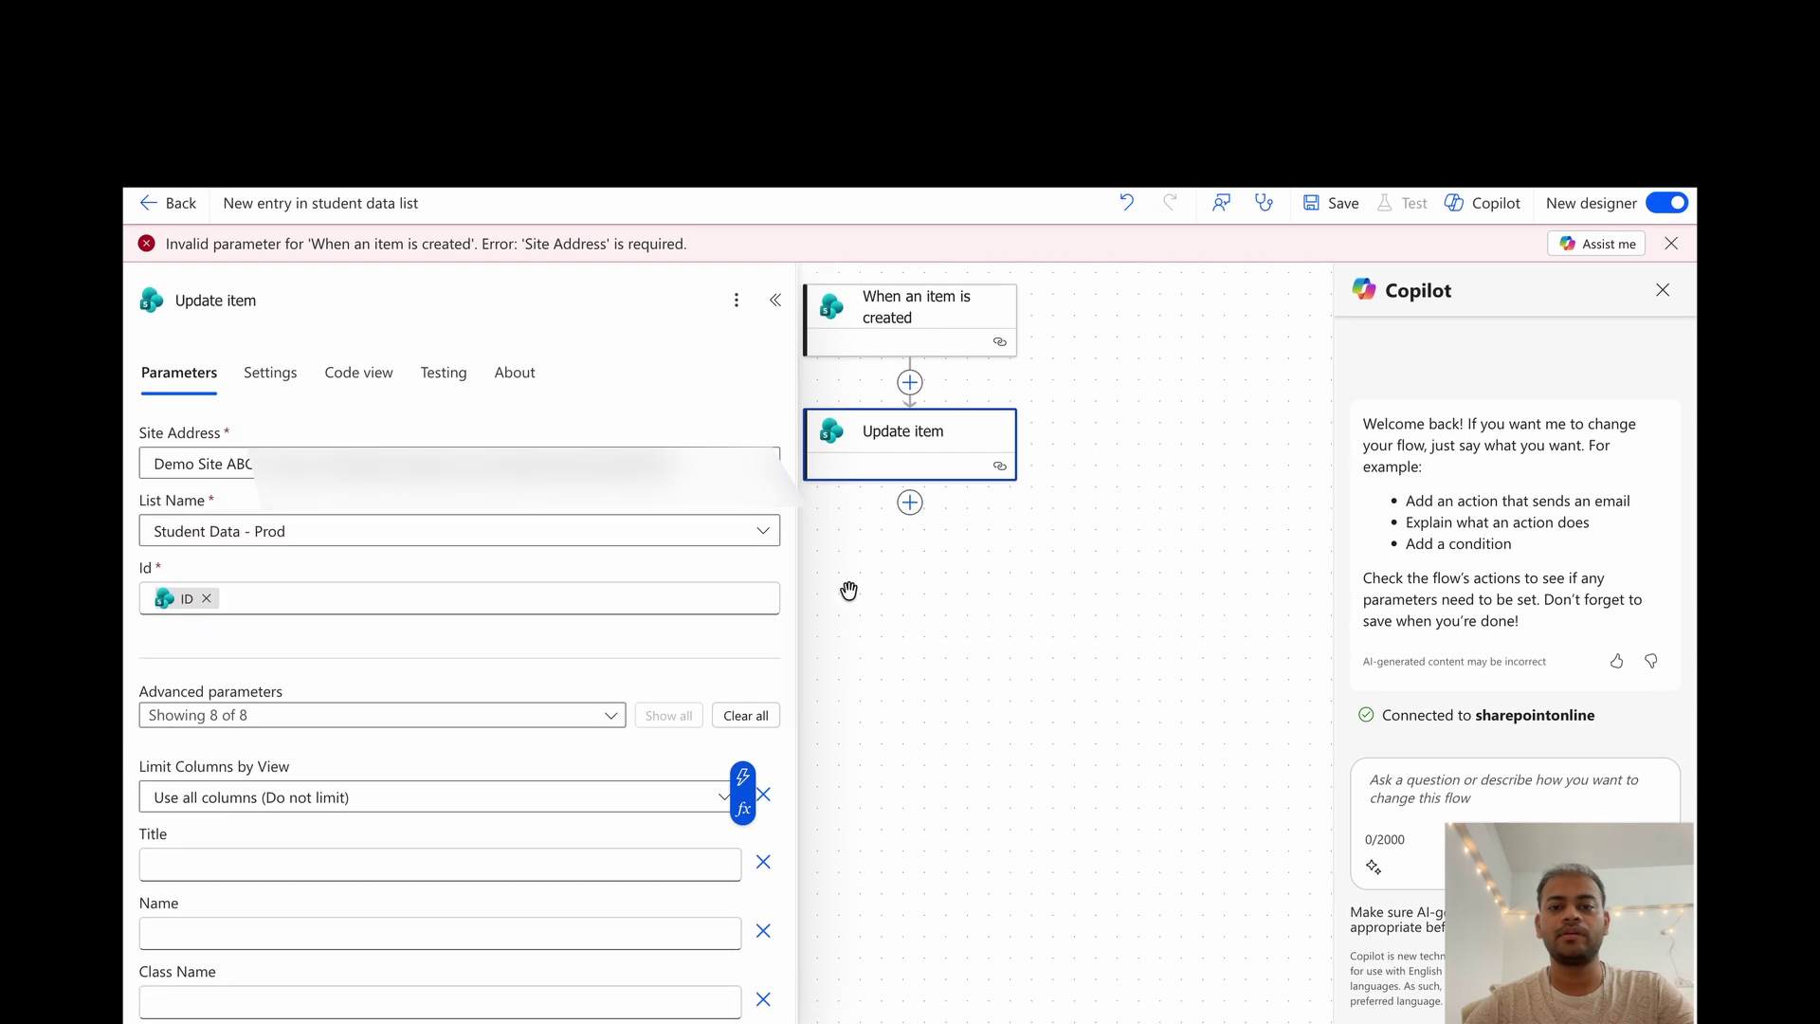
- Save the flow and review the errors in the flow checker, closing it when done
{"action": "left_click", "coordinate": [776, 299]}
{"action": "left_click", "coordinate": [1333, 203]}
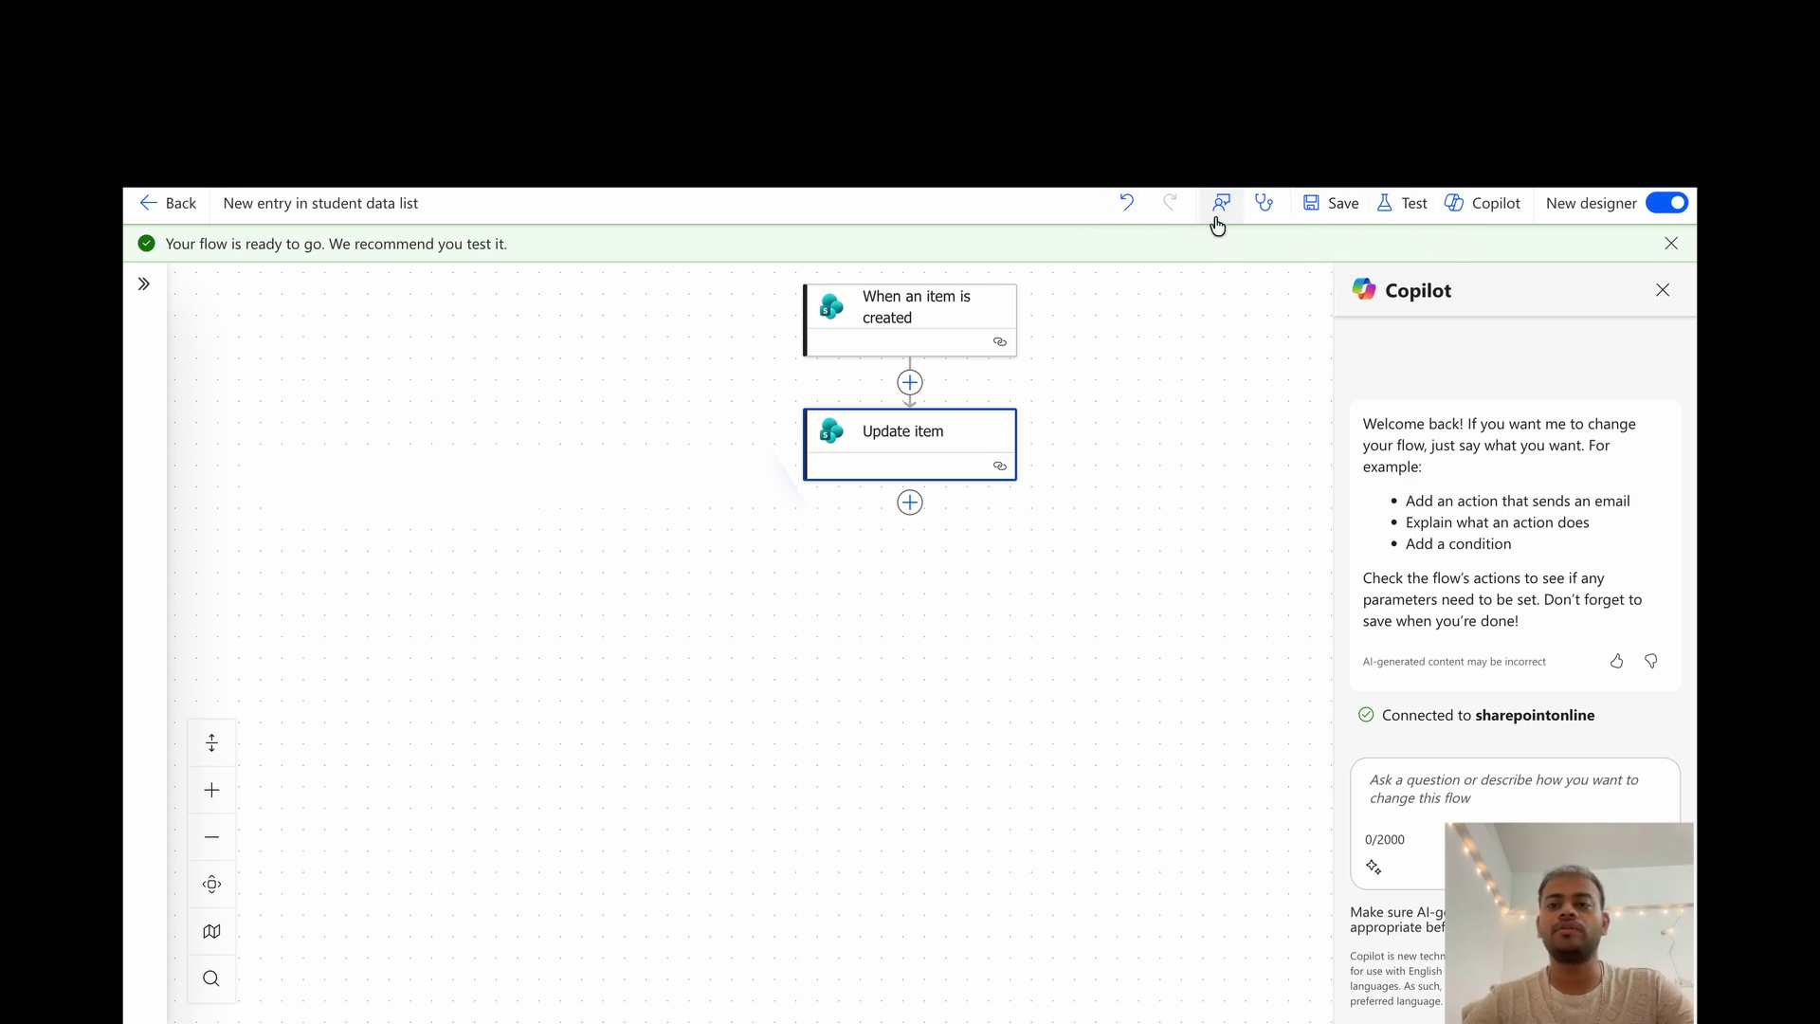
{"action": "left_click", "coordinate": [1265, 203]}
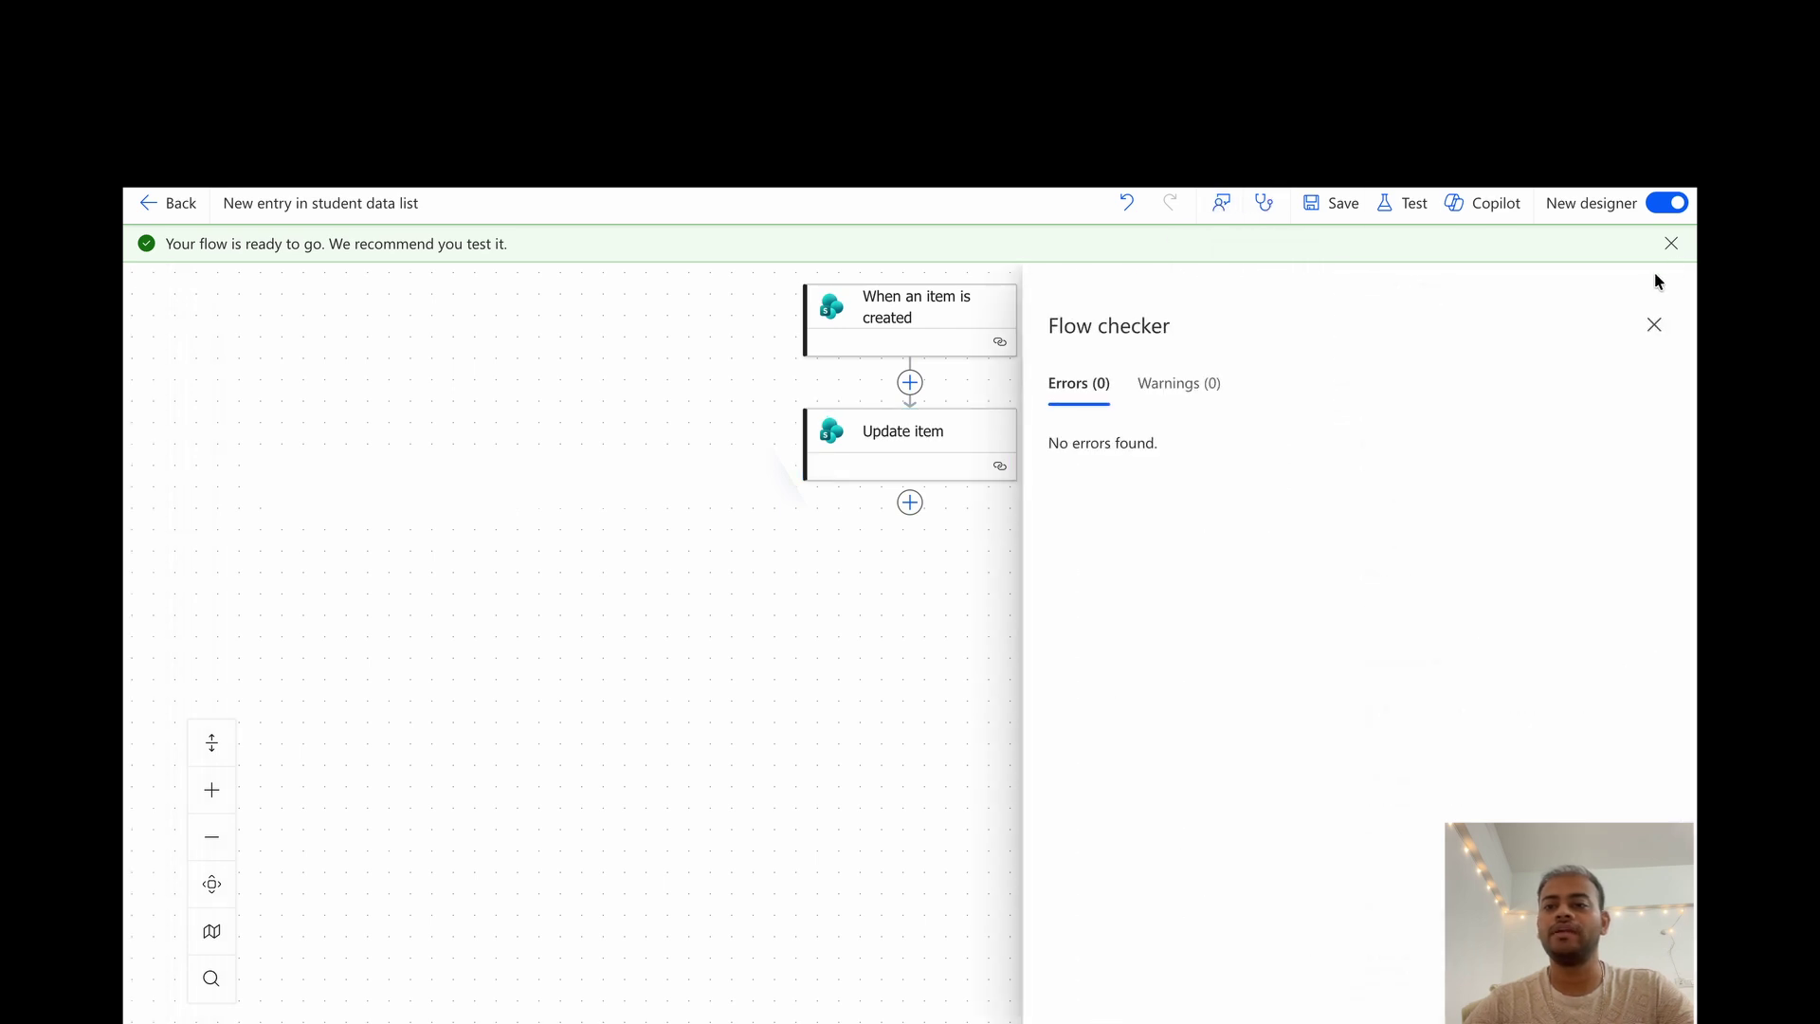
{"action": "left_click", "coordinate": [1654, 325]}
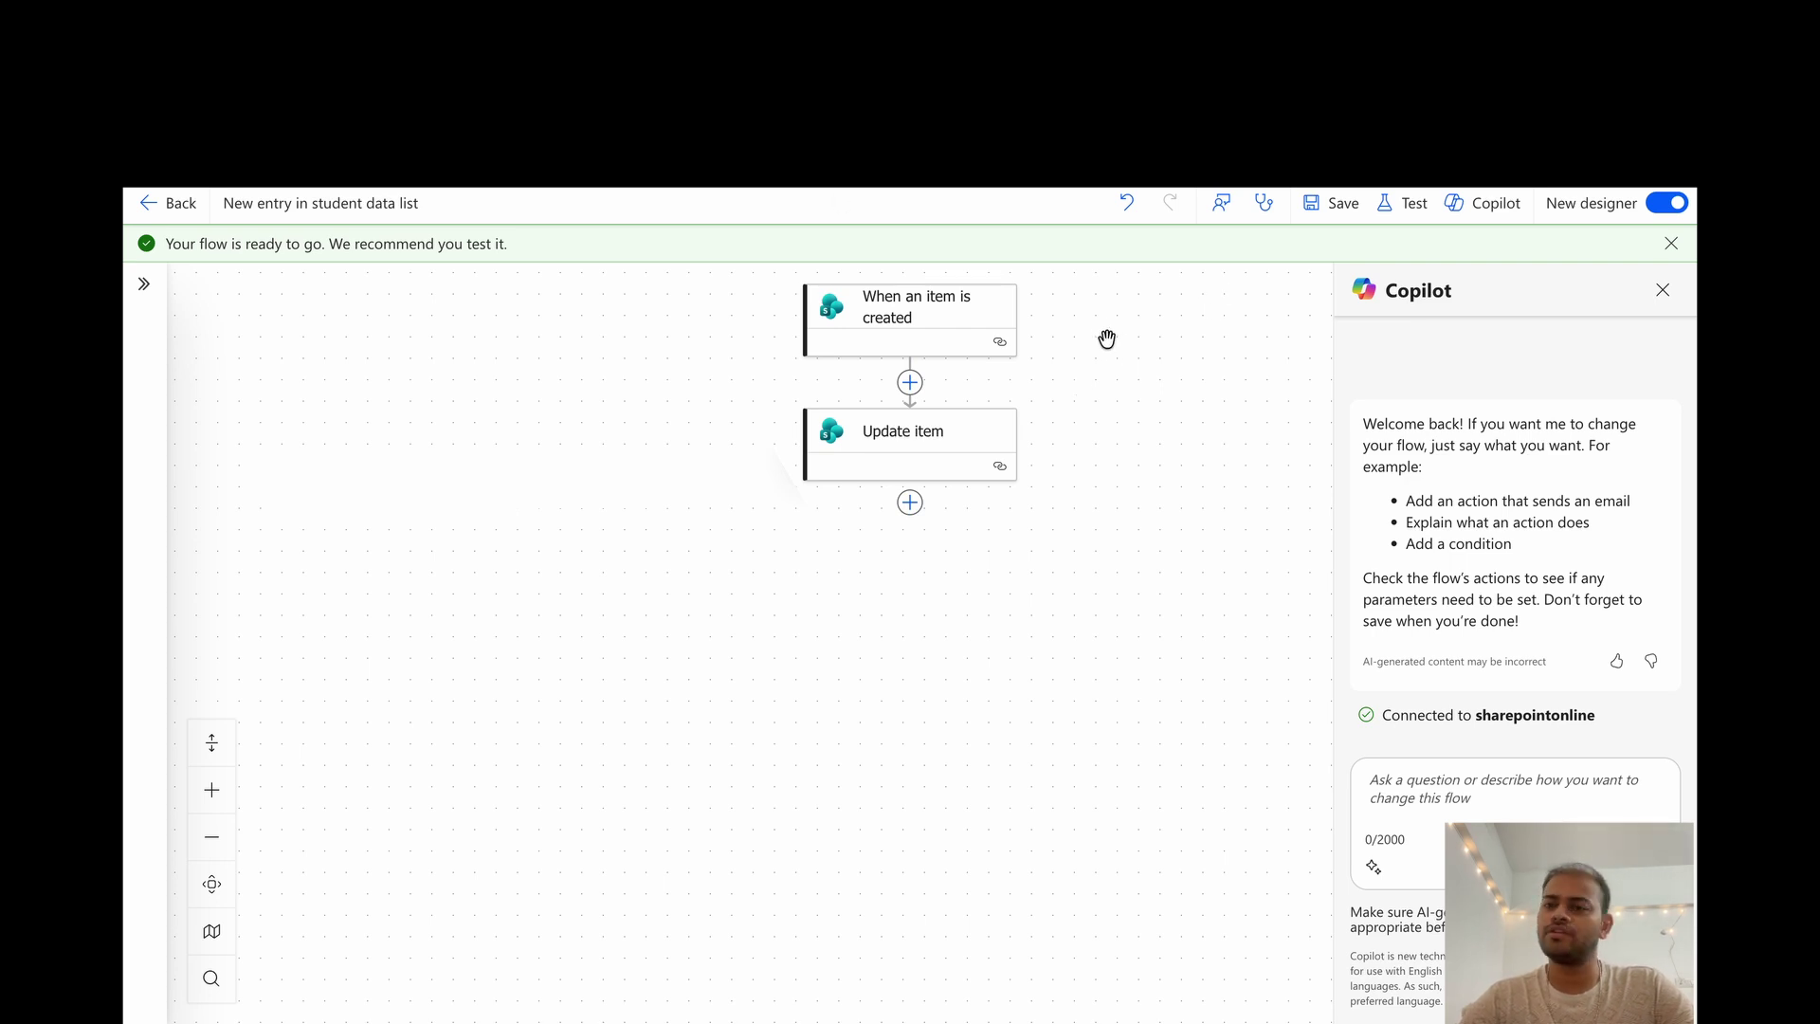
- Leave the flow designer and view the list of cloud flows in My flows
{"action": "left_click", "coordinate": [157, 203]}
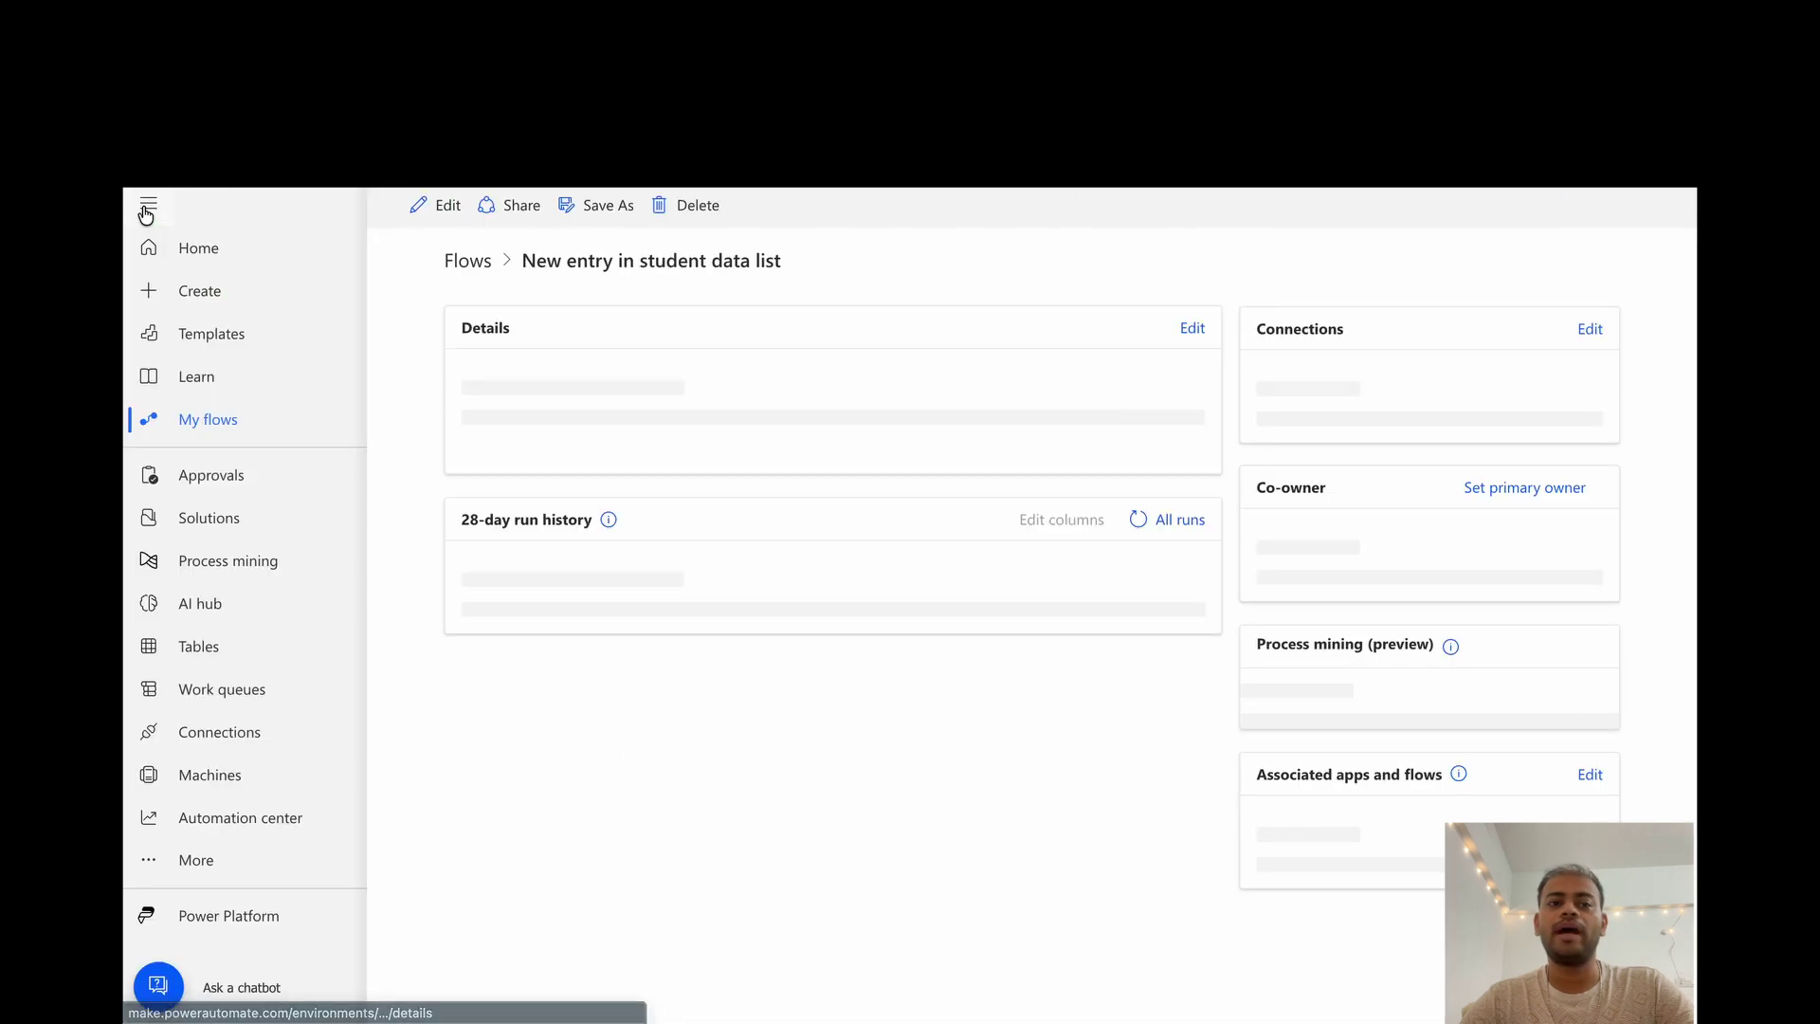
{"action": "left_click", "coordinate": [1022, 765]}
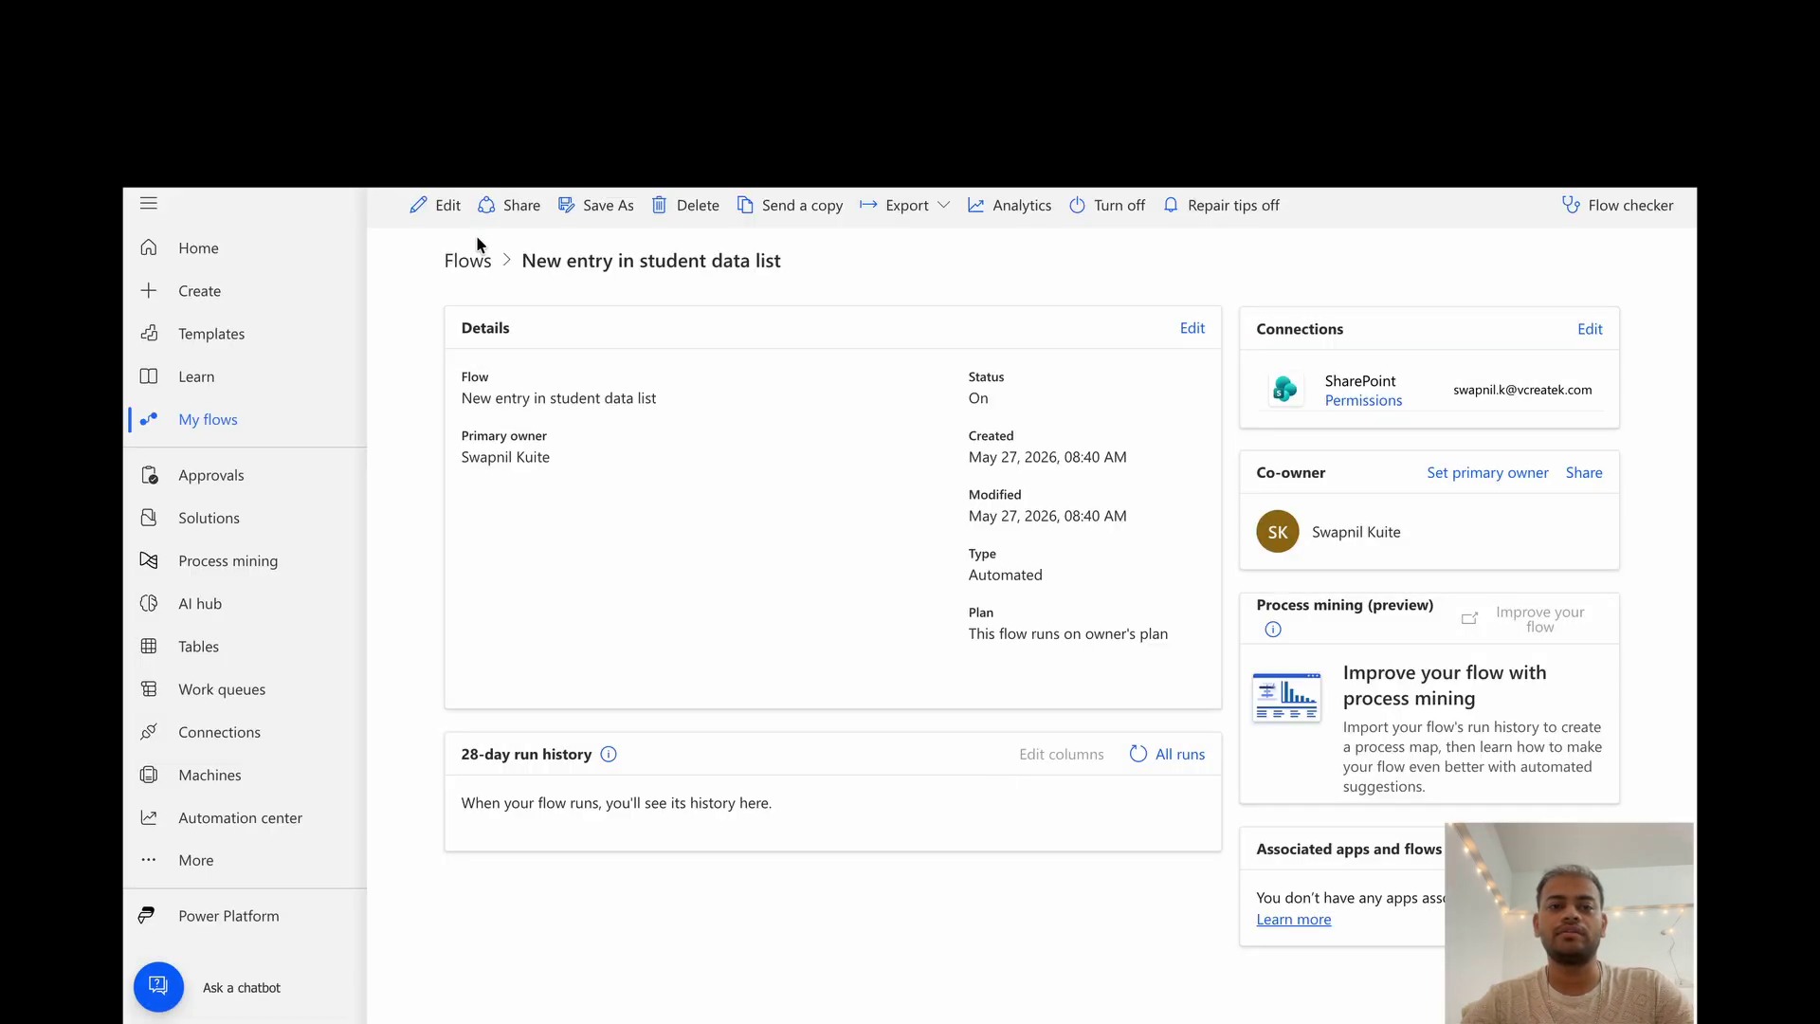
{"action": "left_click", "coordinate": [234, 420]}
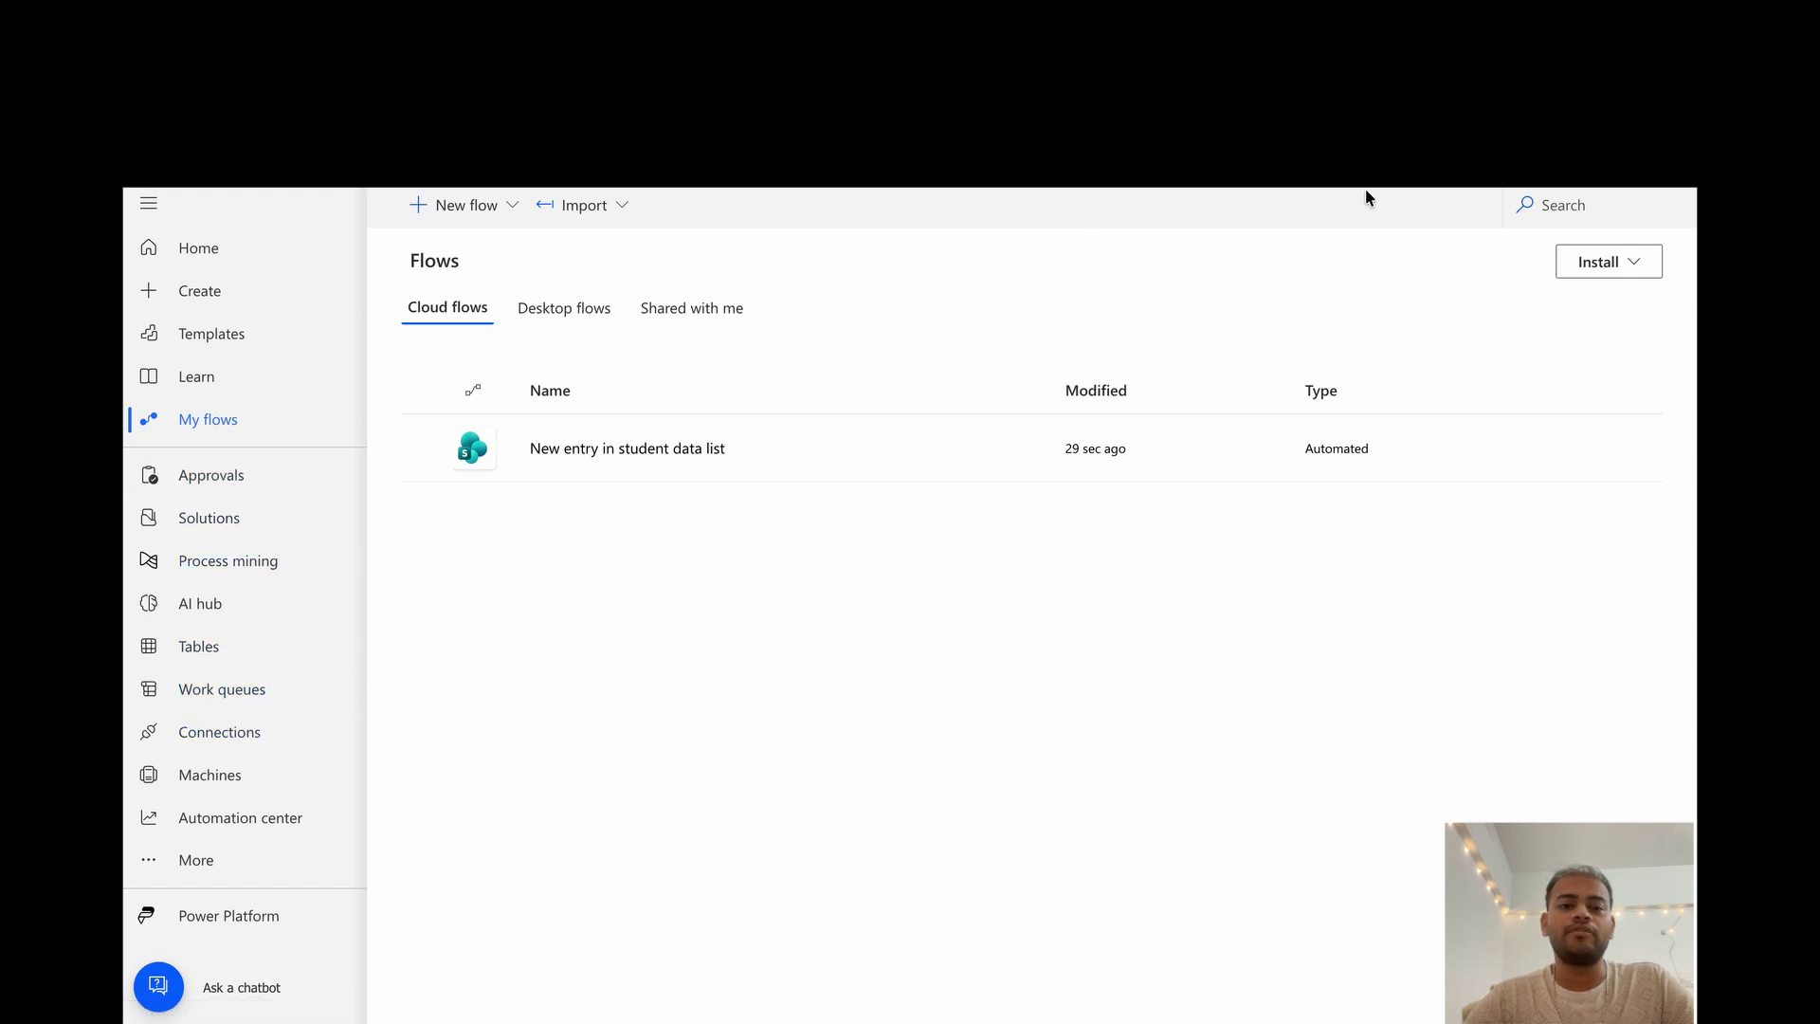
- Open the Deployment Test 17th April solution and show the cloud flows among its objects
{"action": "left_click", "coordinate": [211, 520]}
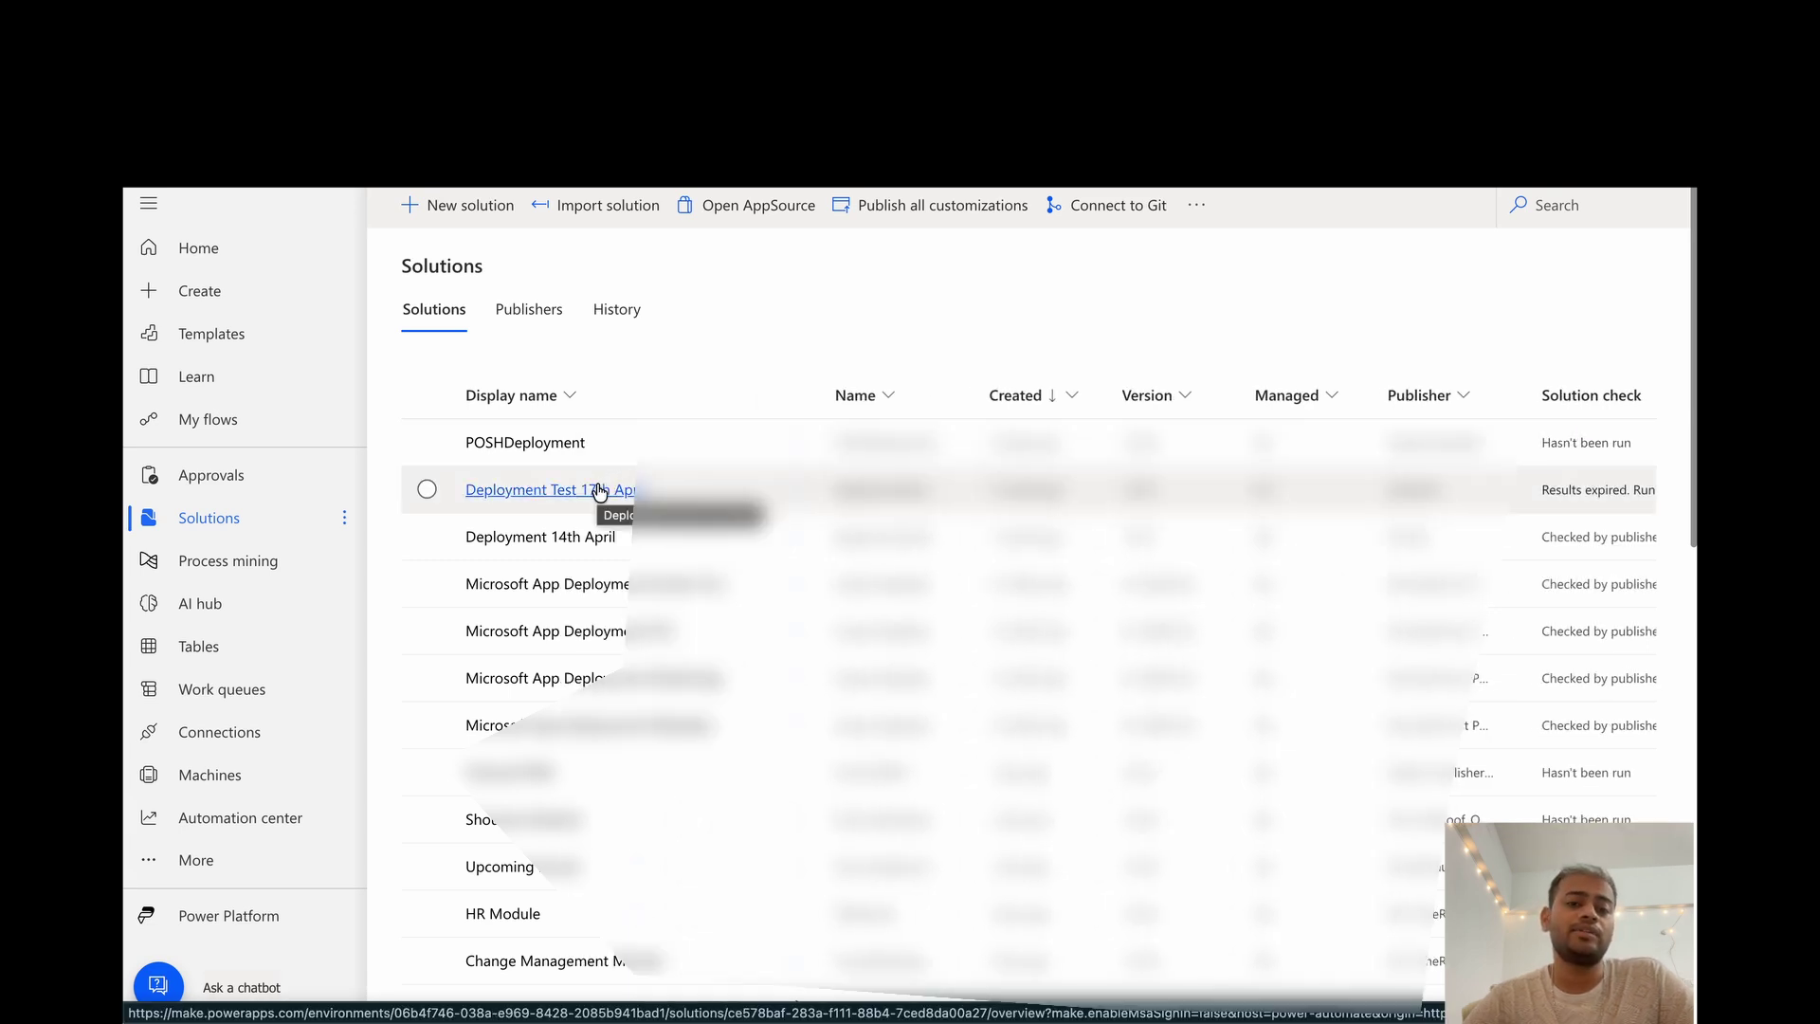
{"action": "left_click", "coordinate": [520, 491]}
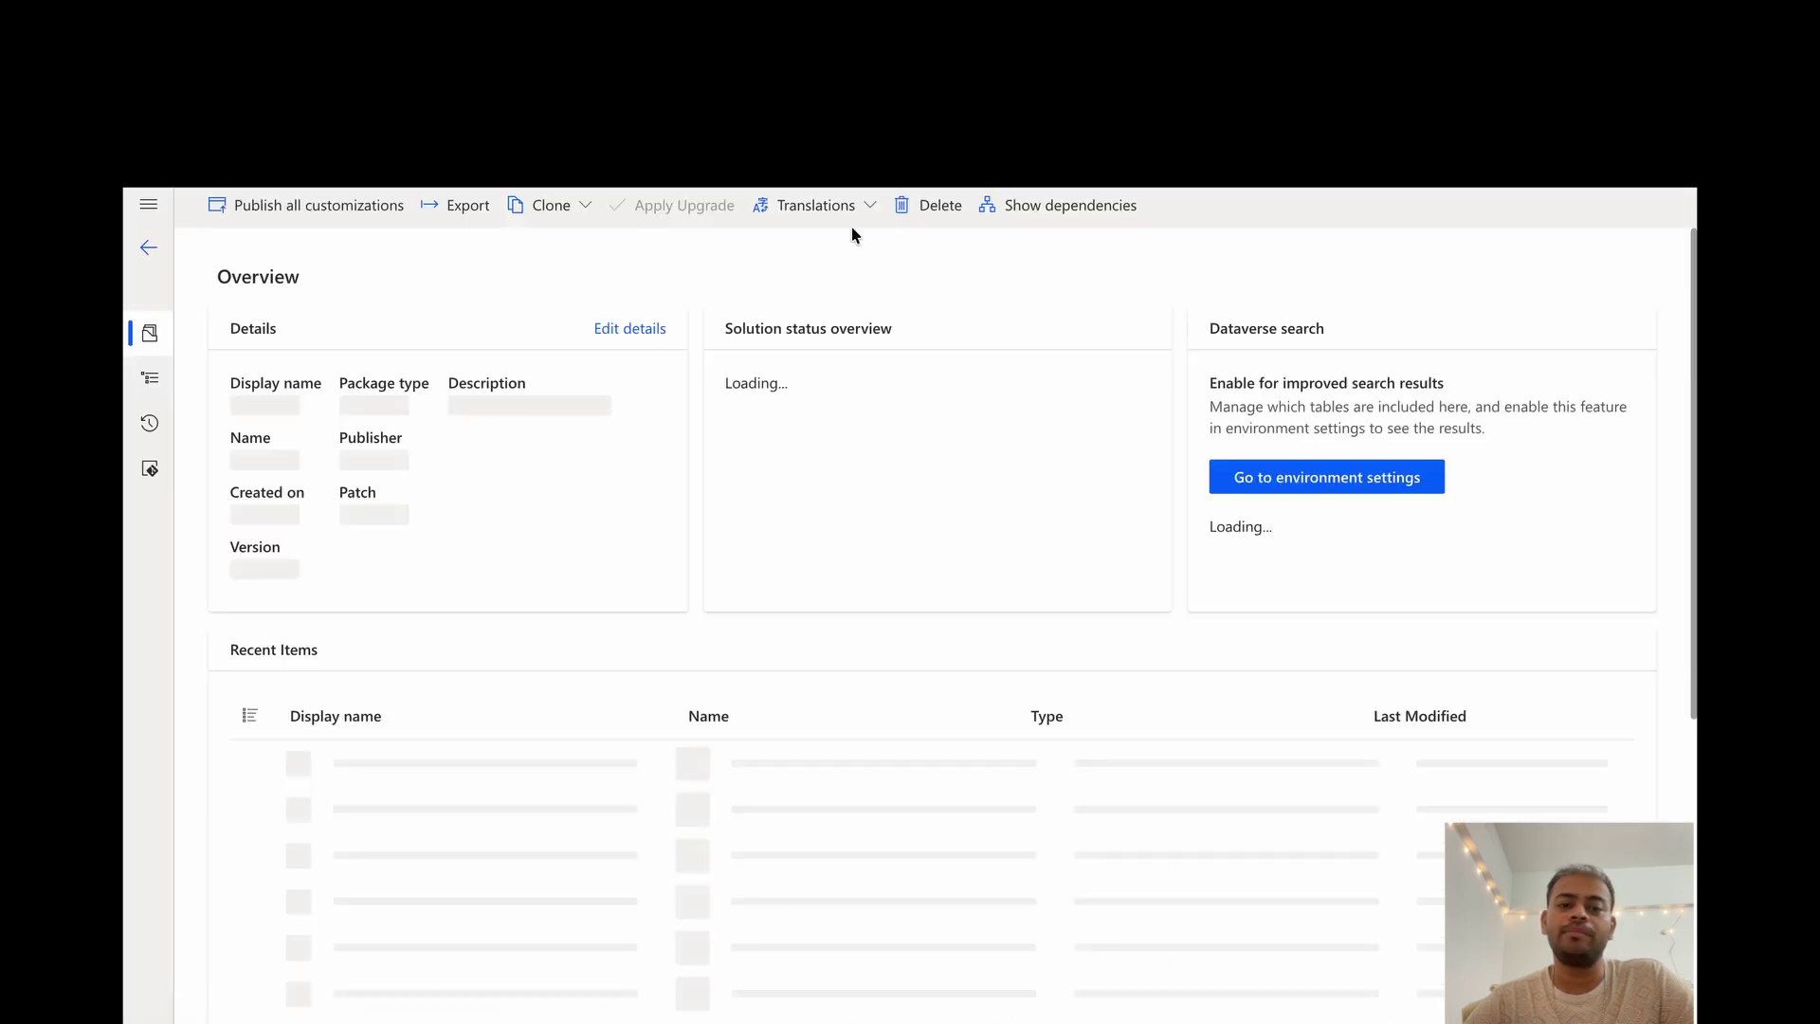
{"action": "scroll", "coordinate": [569, 538], "scroll_direction": "down", "scroll_amount": 1}
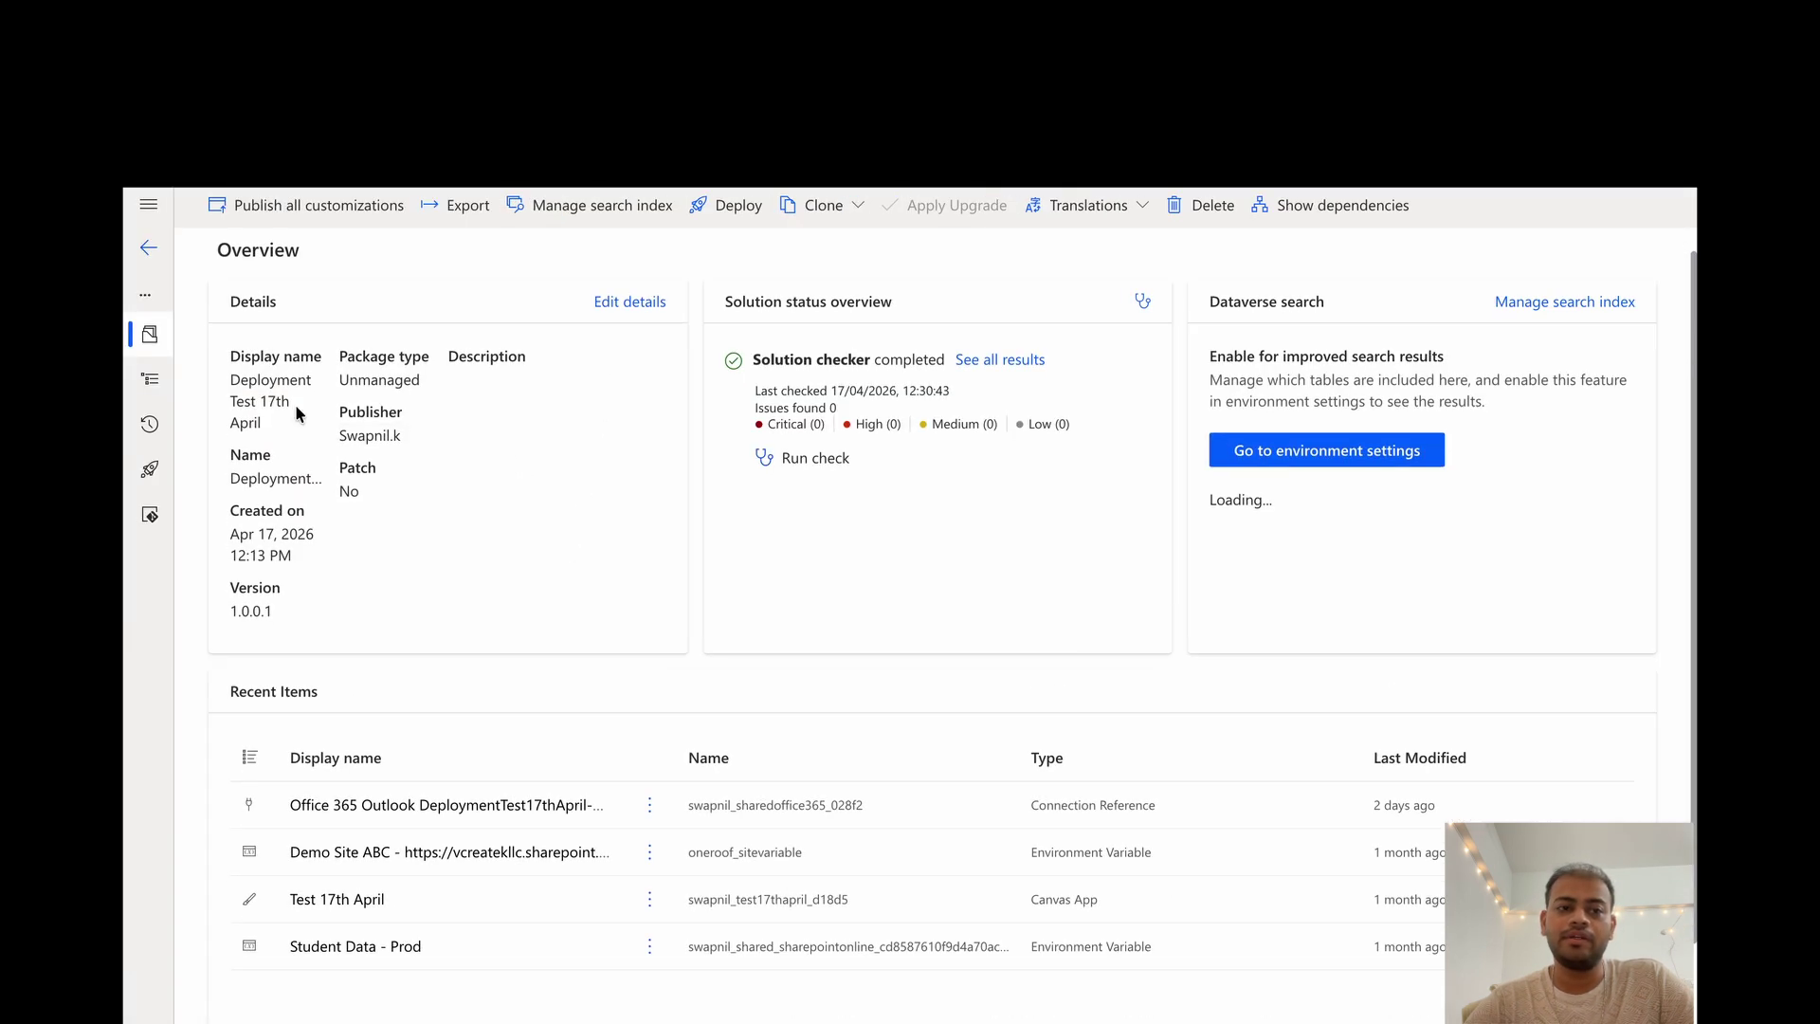
{"action": "left_click", "coordinate": [151, 210]}
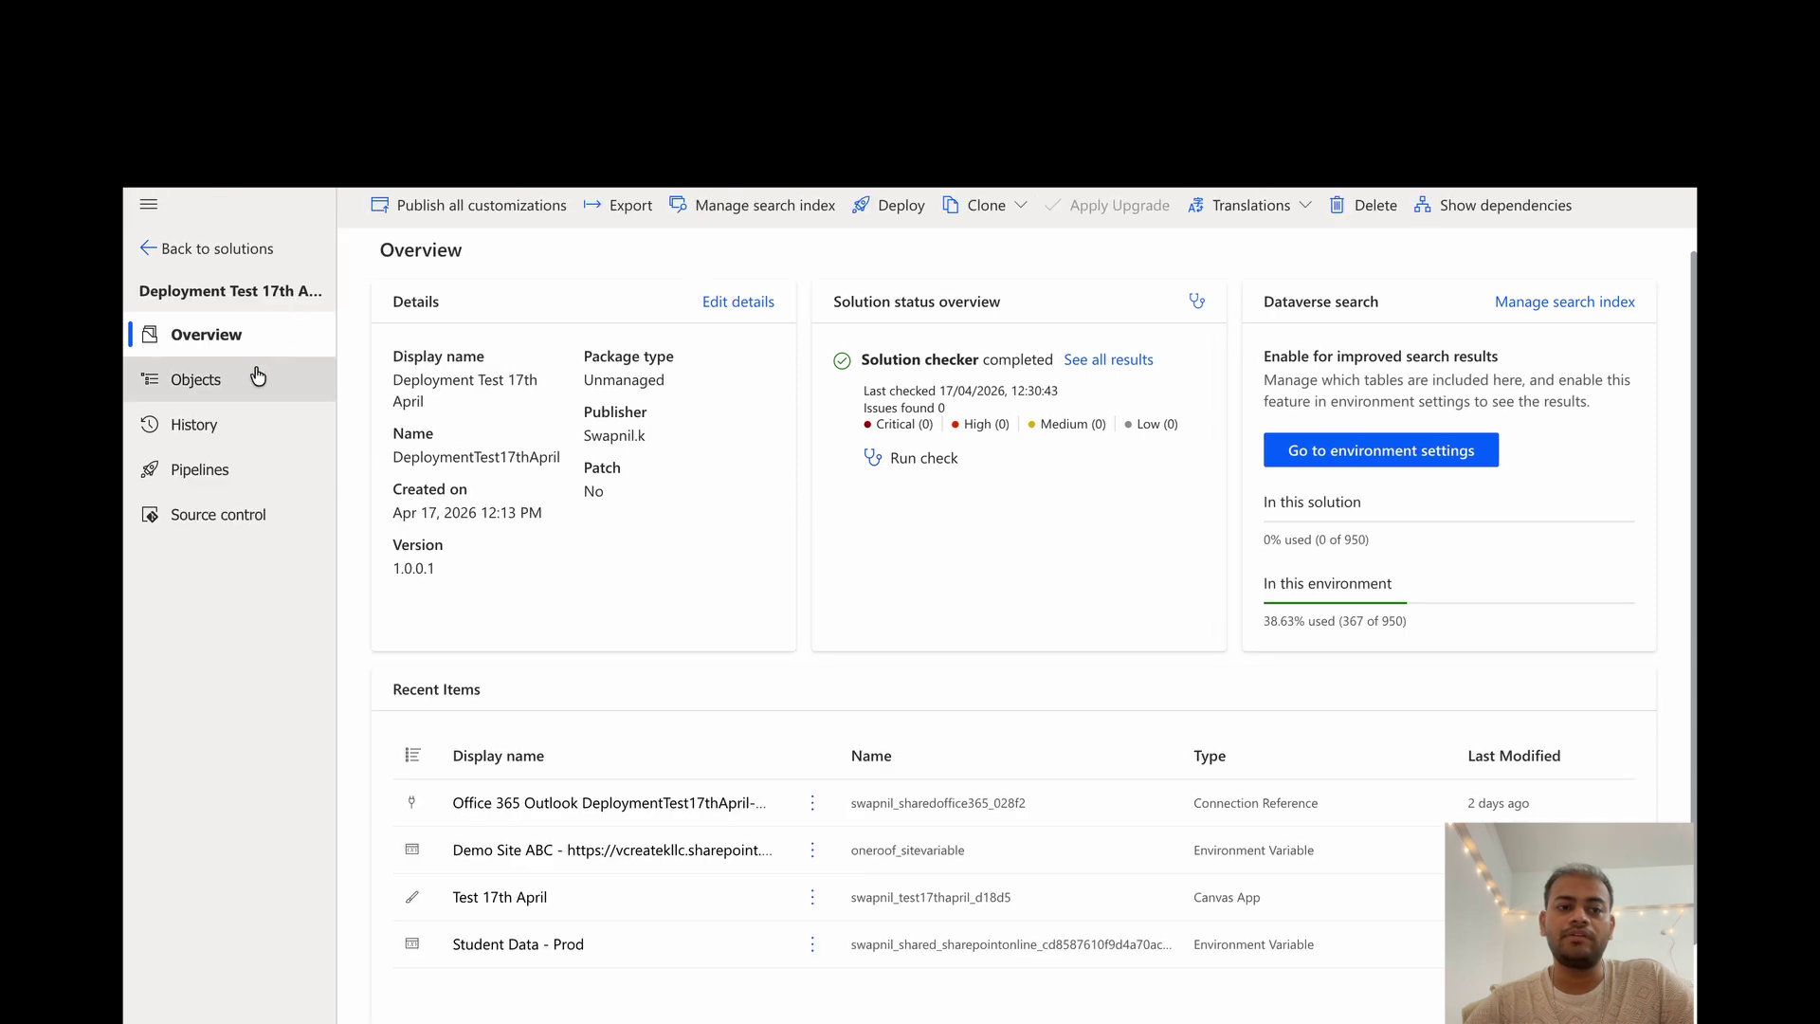
{"action": "left_click", "coordinate": [260, 374]}
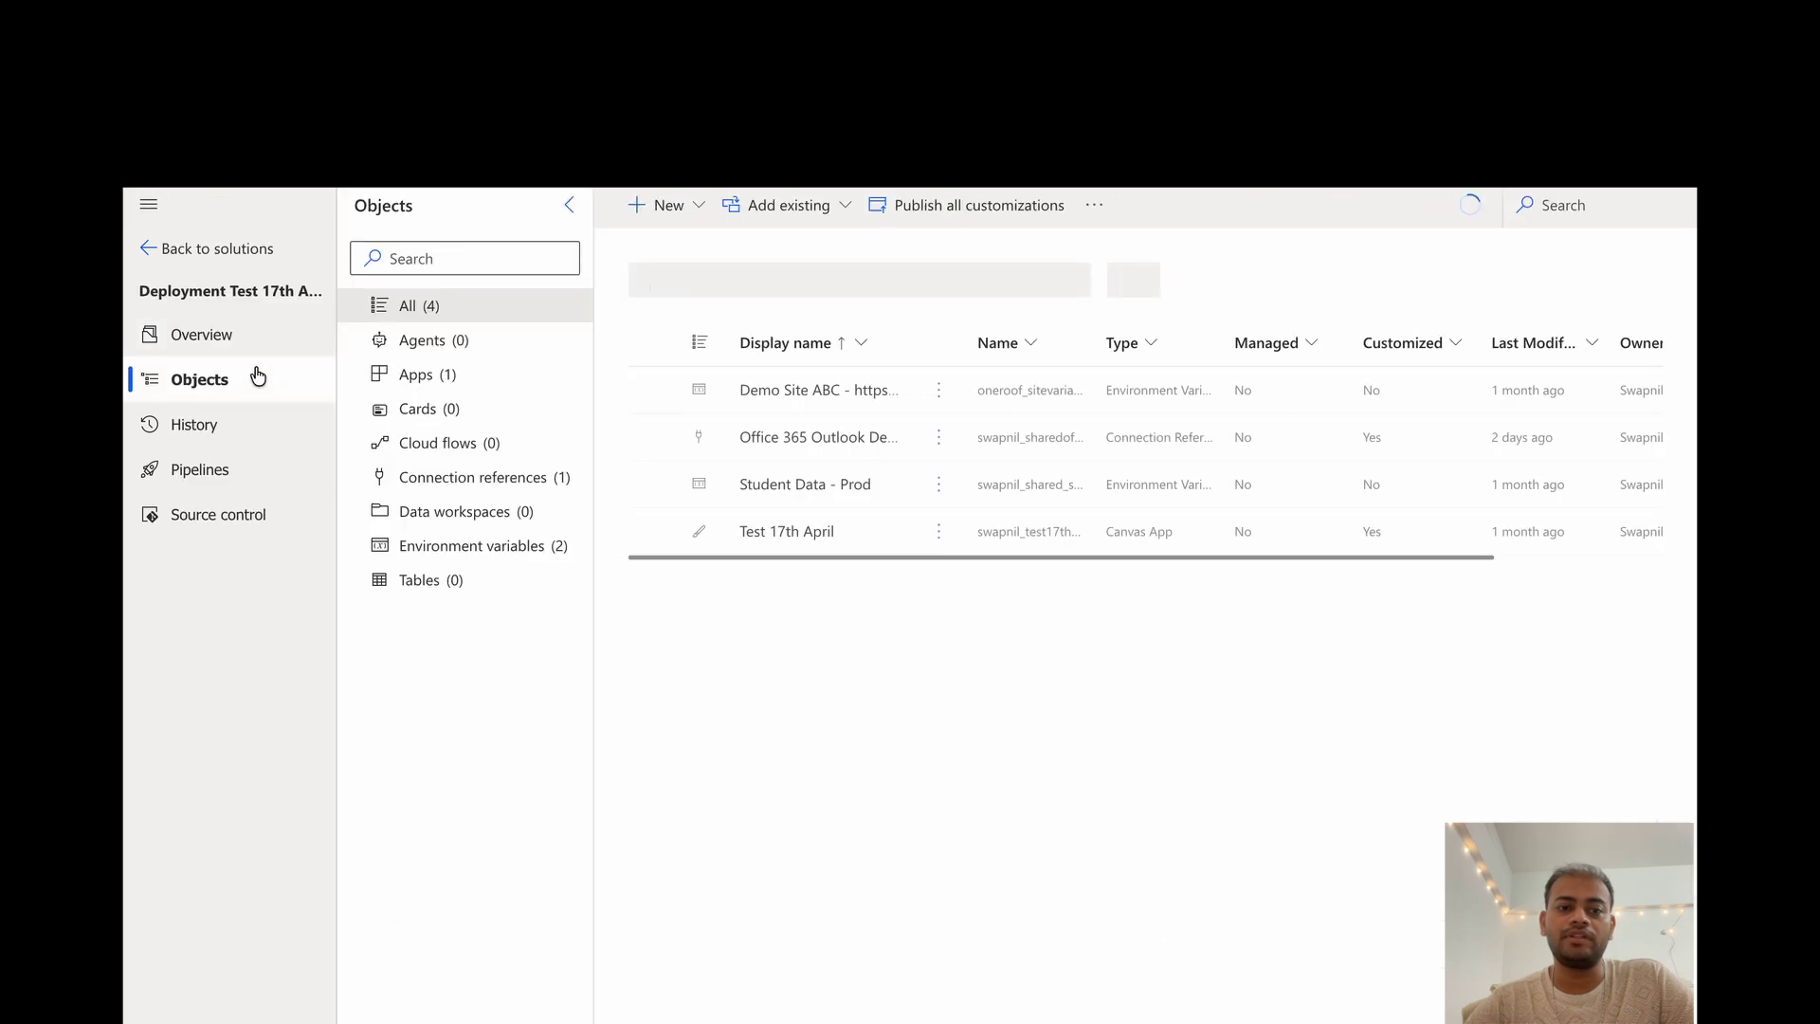
{"action": "left_click", "coordinate": [480, 444]}
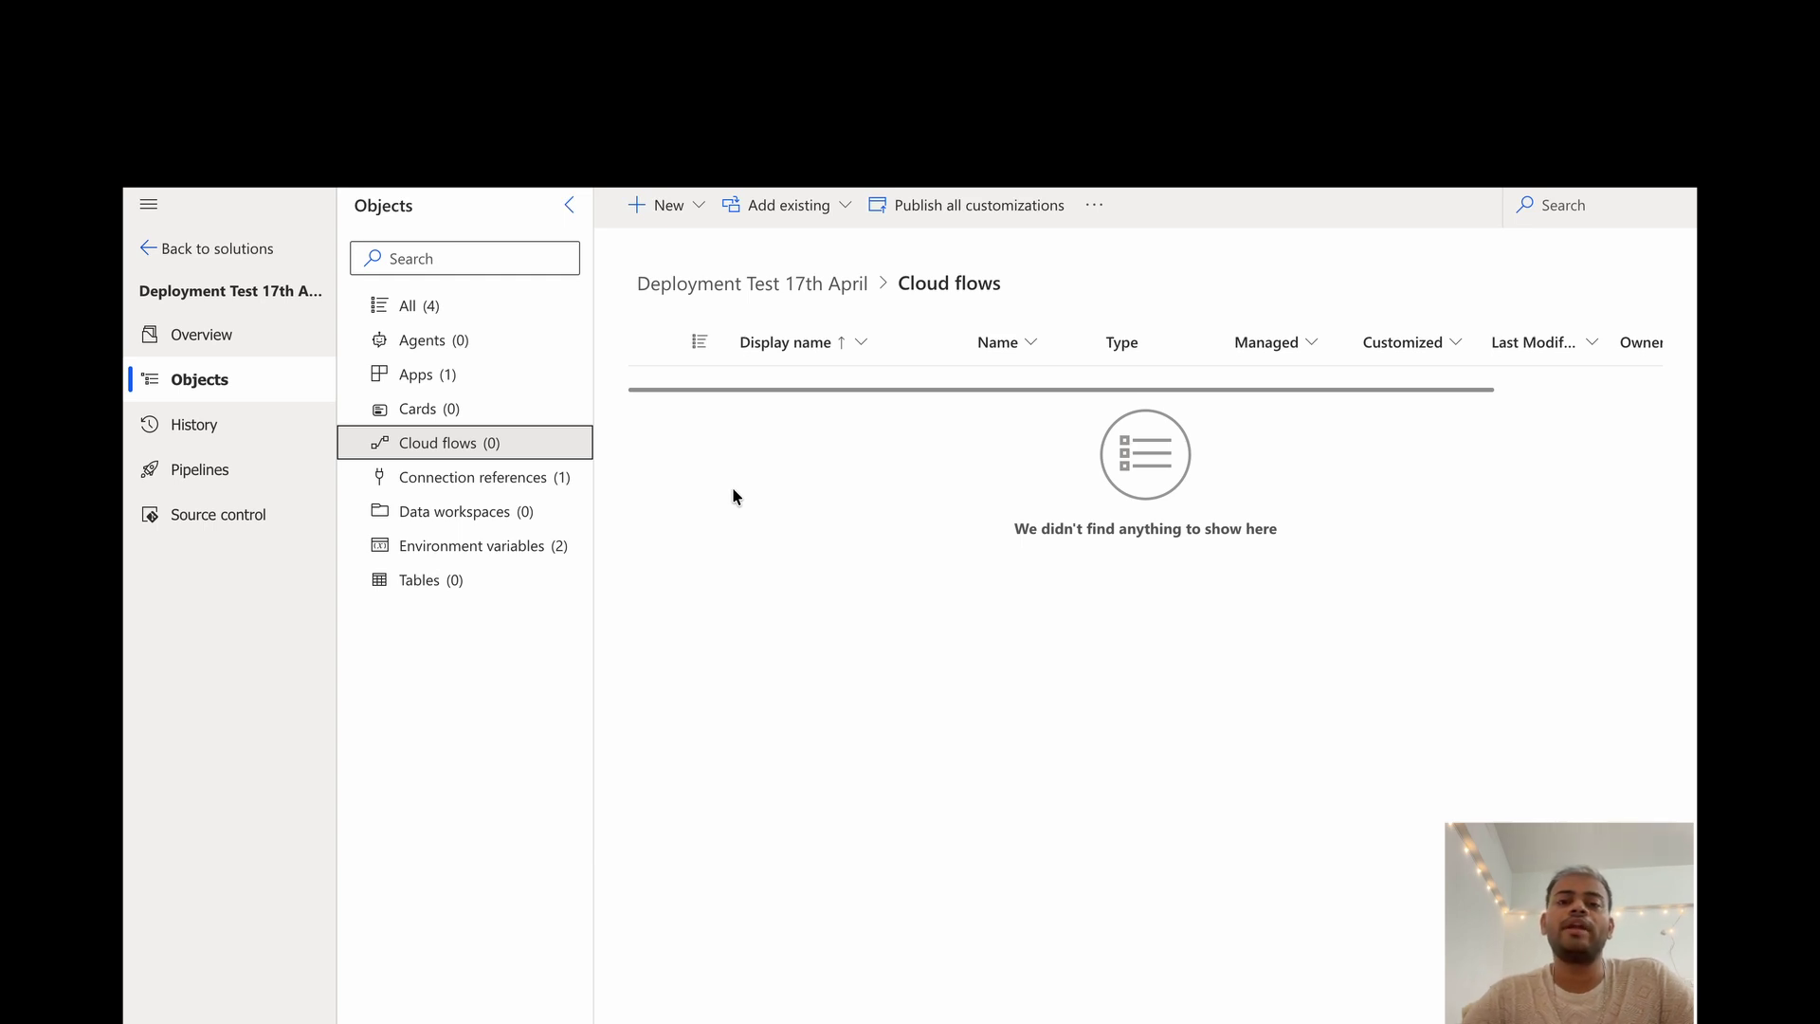
- Add the existing cloud flow "New entry in student data list" from outside Dataverse to the solution
{"action": "left_click", "coordinate": [779, 216]}
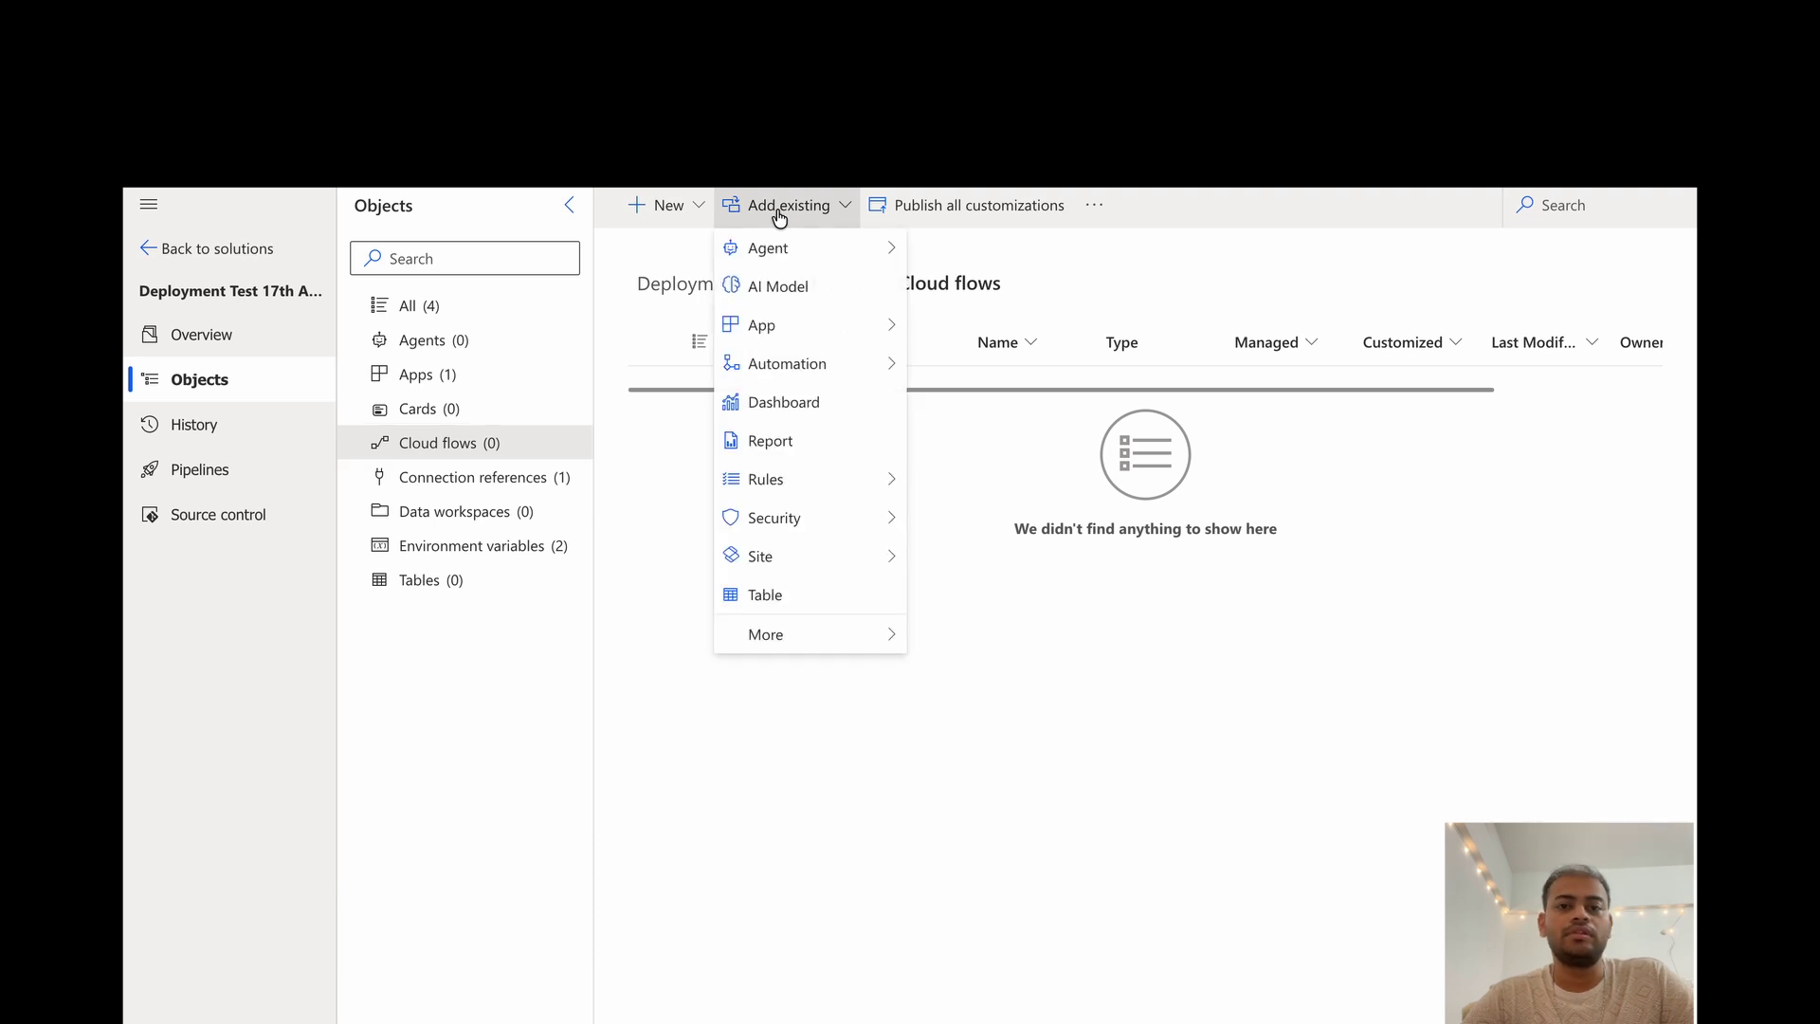
{"action": "mouse_move", "coordinate": [857, 371]}
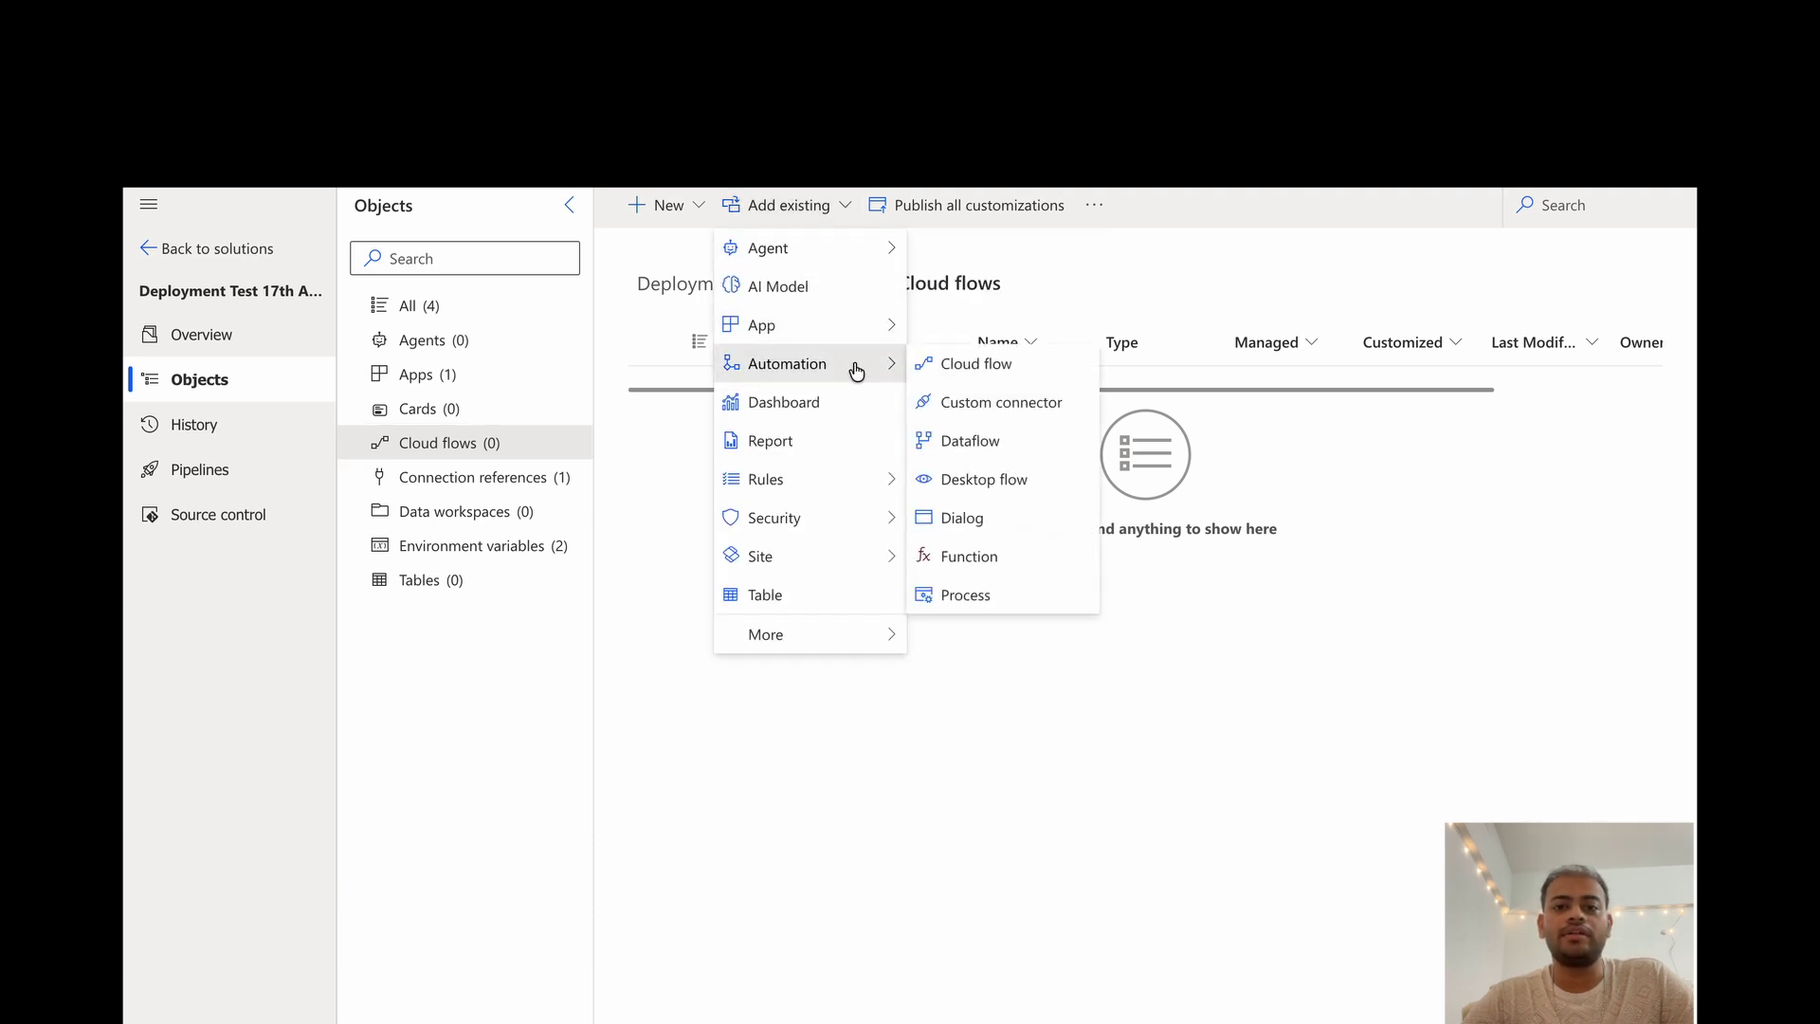
{"action": "left_click", "coordinate": [986, 365]}
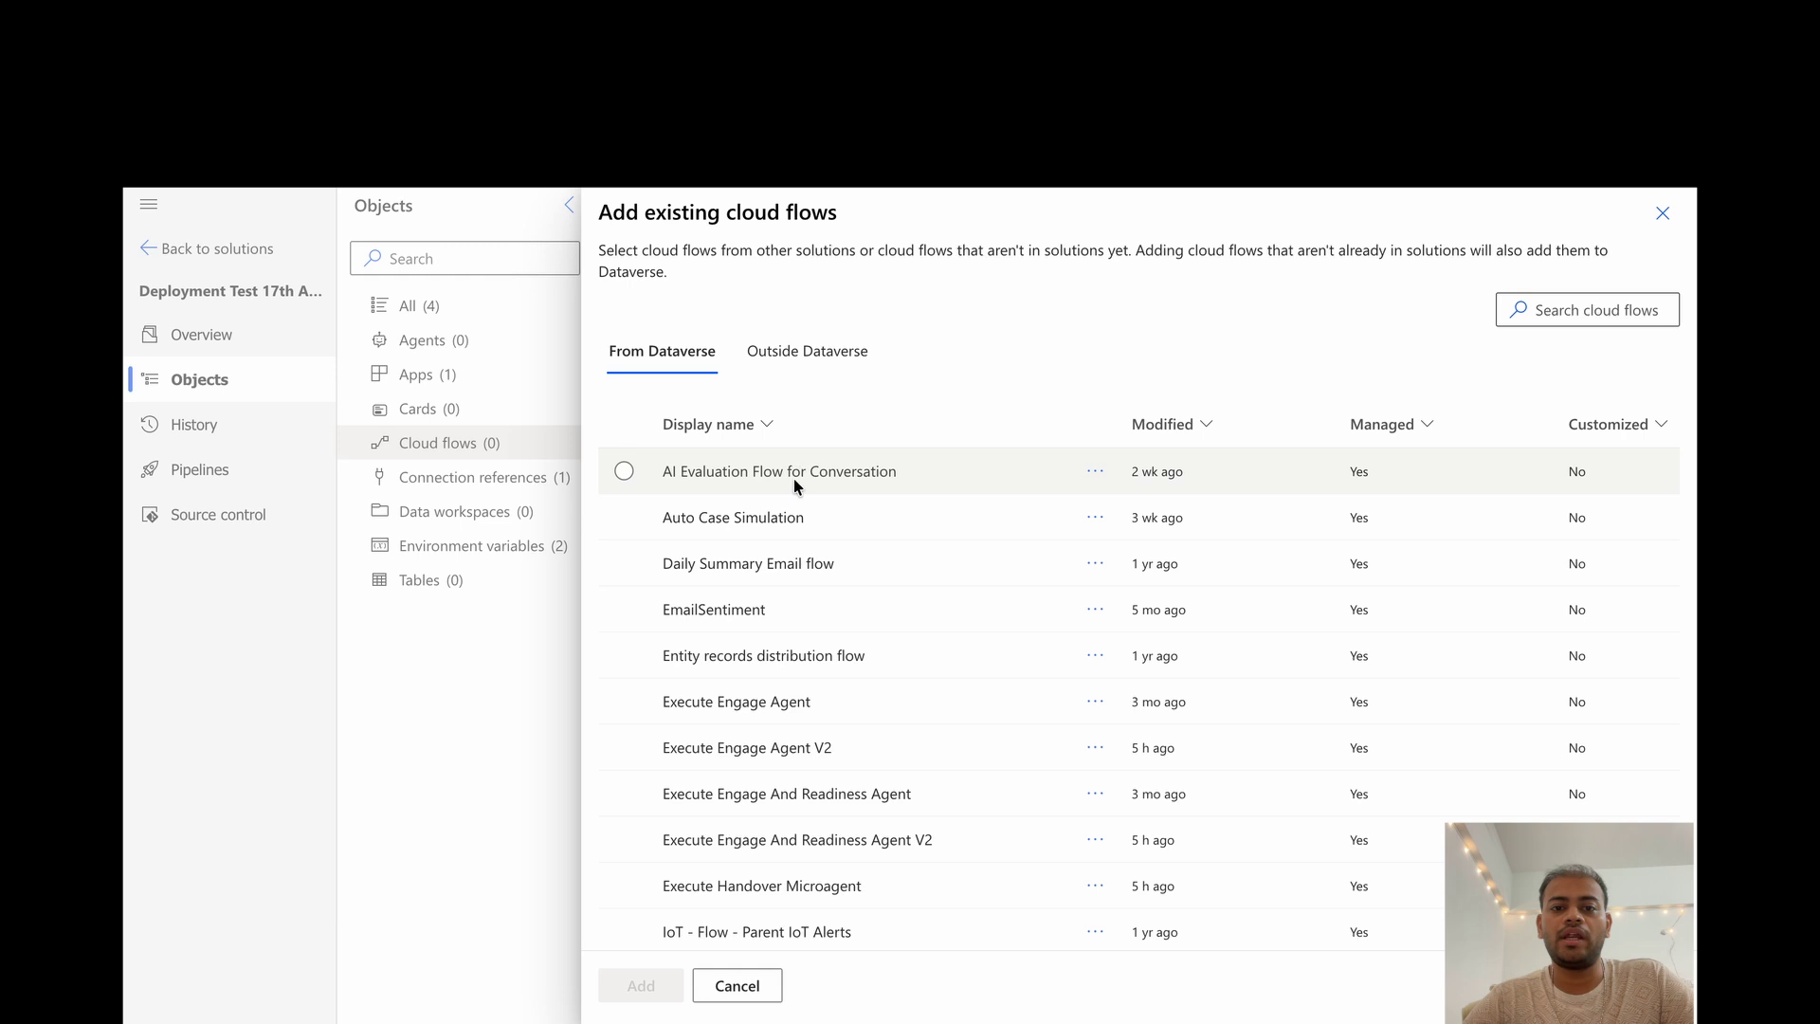
{"action": "scroll", "coordinate": [785, 504], "scroll_direction": "down", "scroll_amount": 1}
{"action": "scroll", "coordinate": [783, 502], "scroll_direction": "up", "scroll_amount": 1}
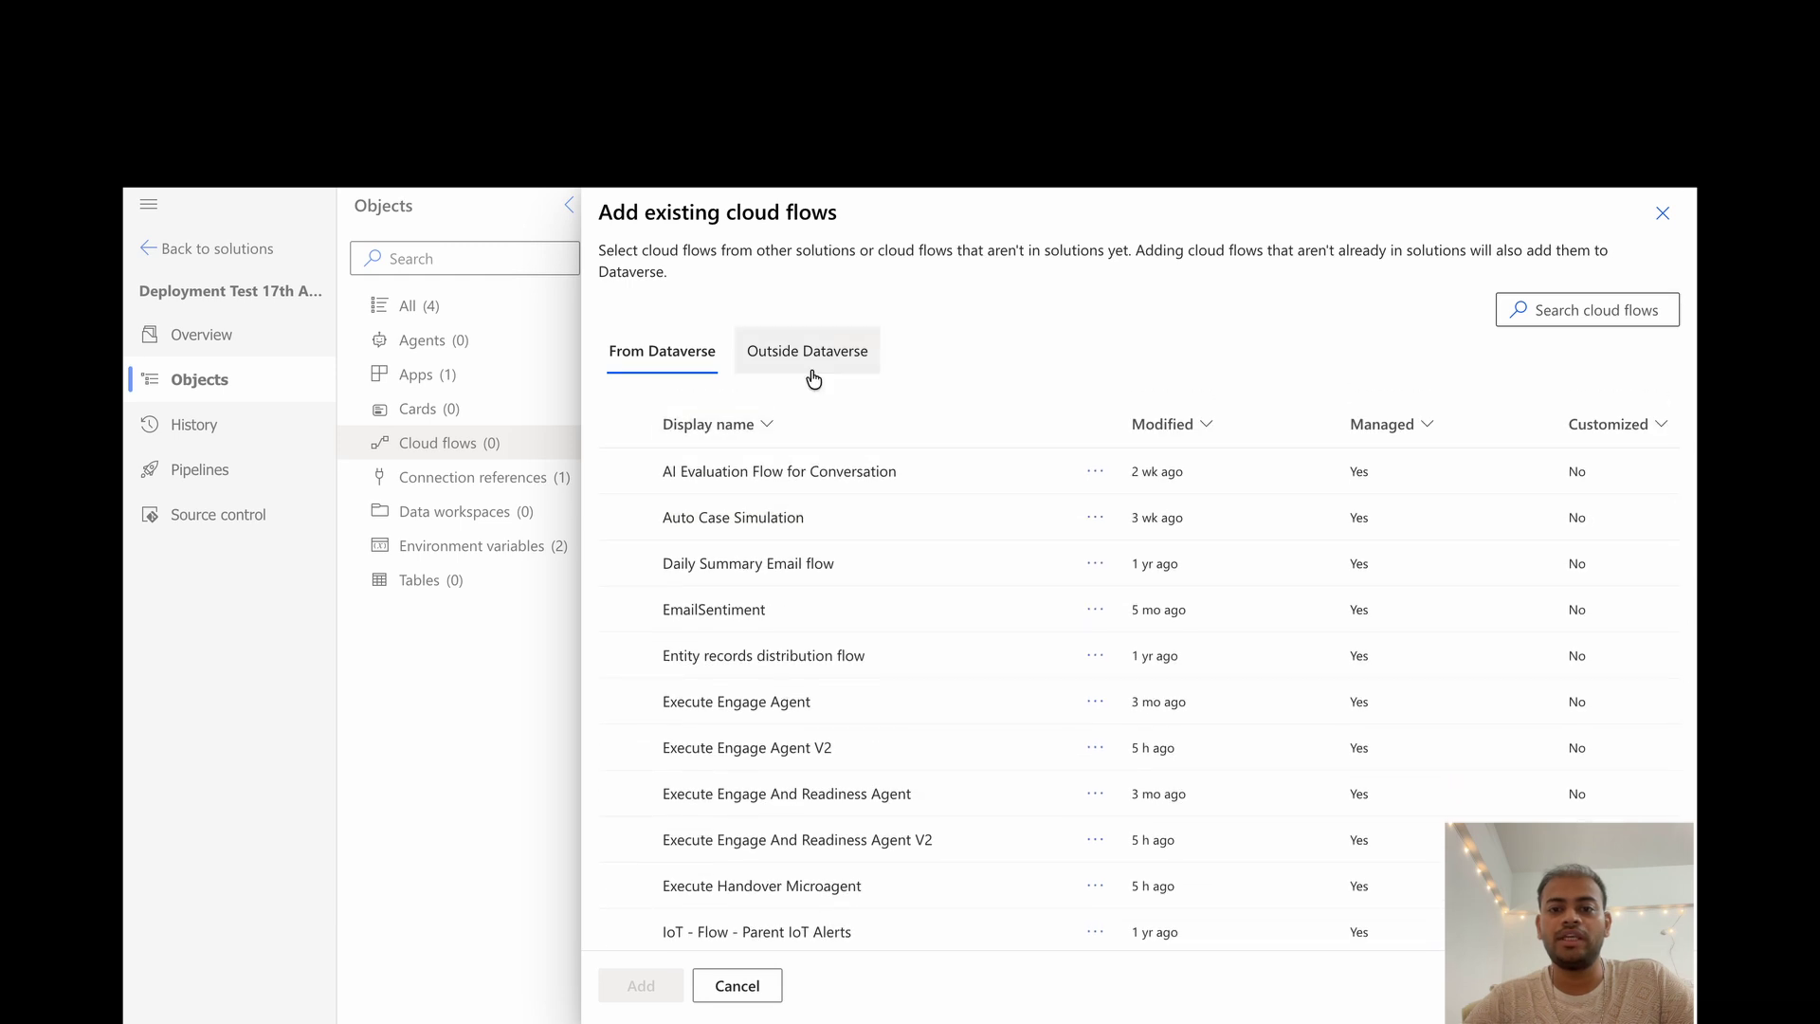
{"action": "left_click", "coordinate": [806, 358]}
{"action": "left_click", "coordinate": [748, 472]}
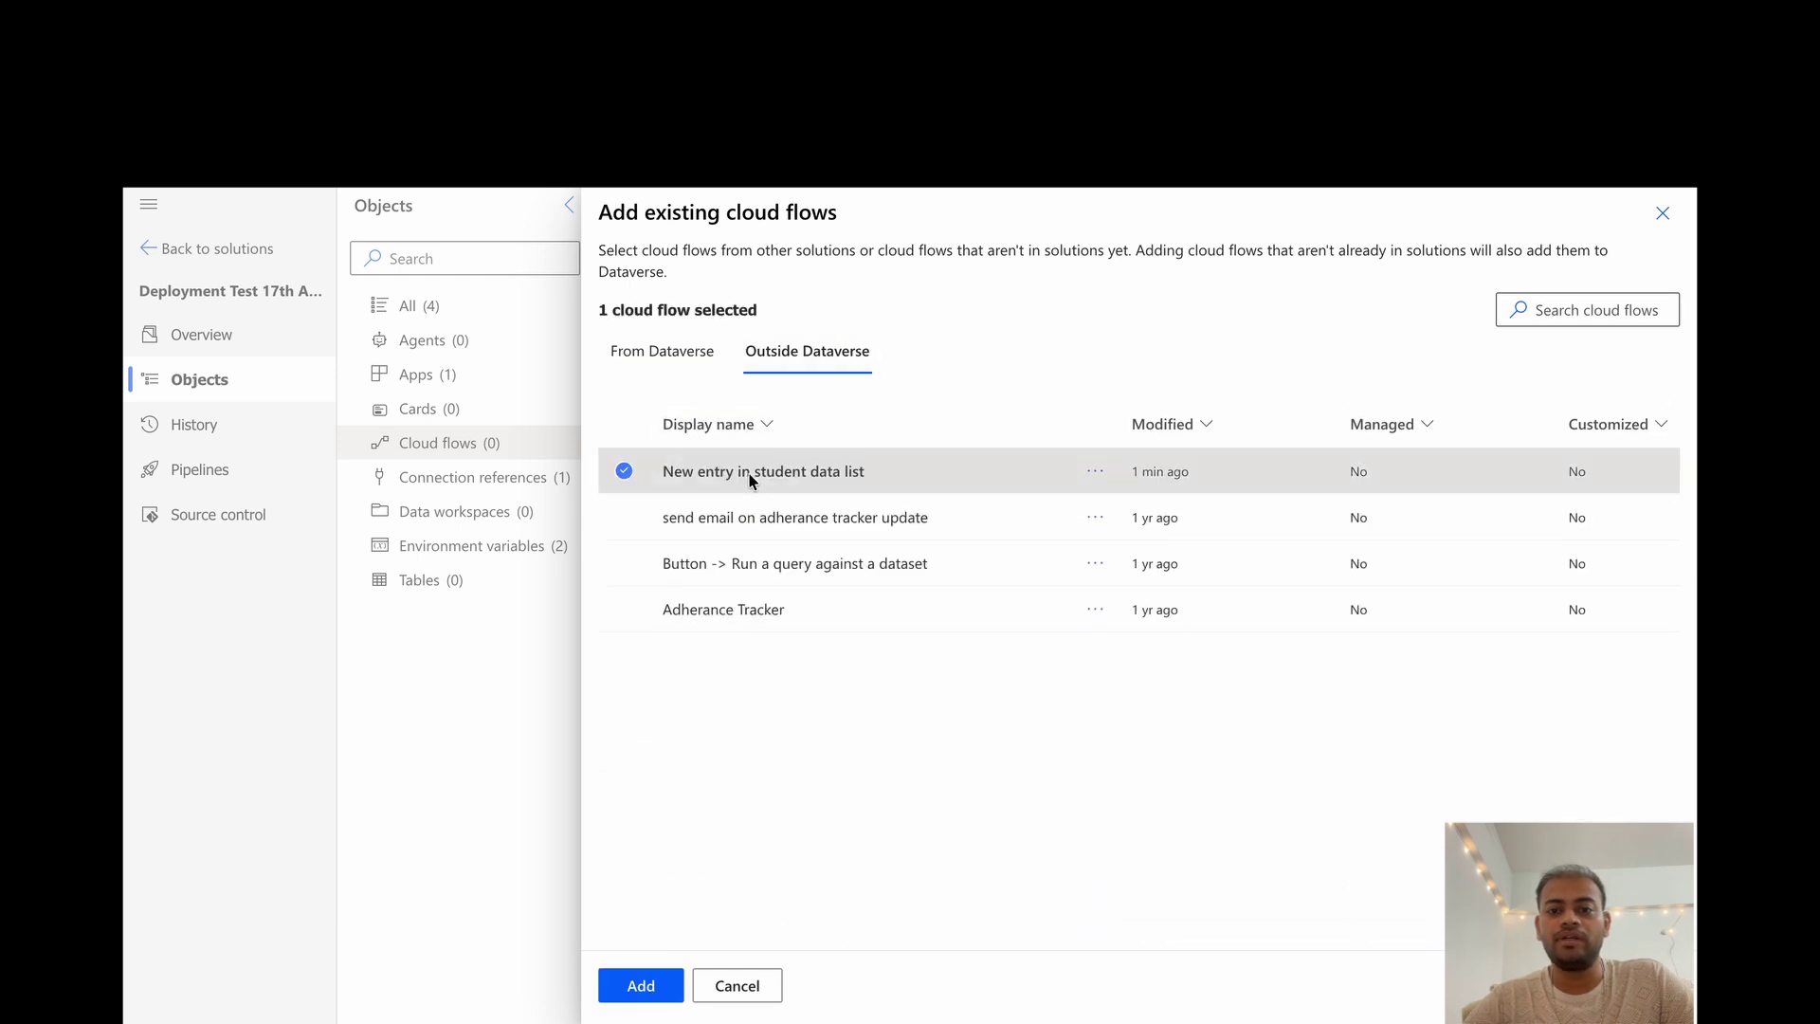
{"action": "left_click", "coordinate": [642, 993]}
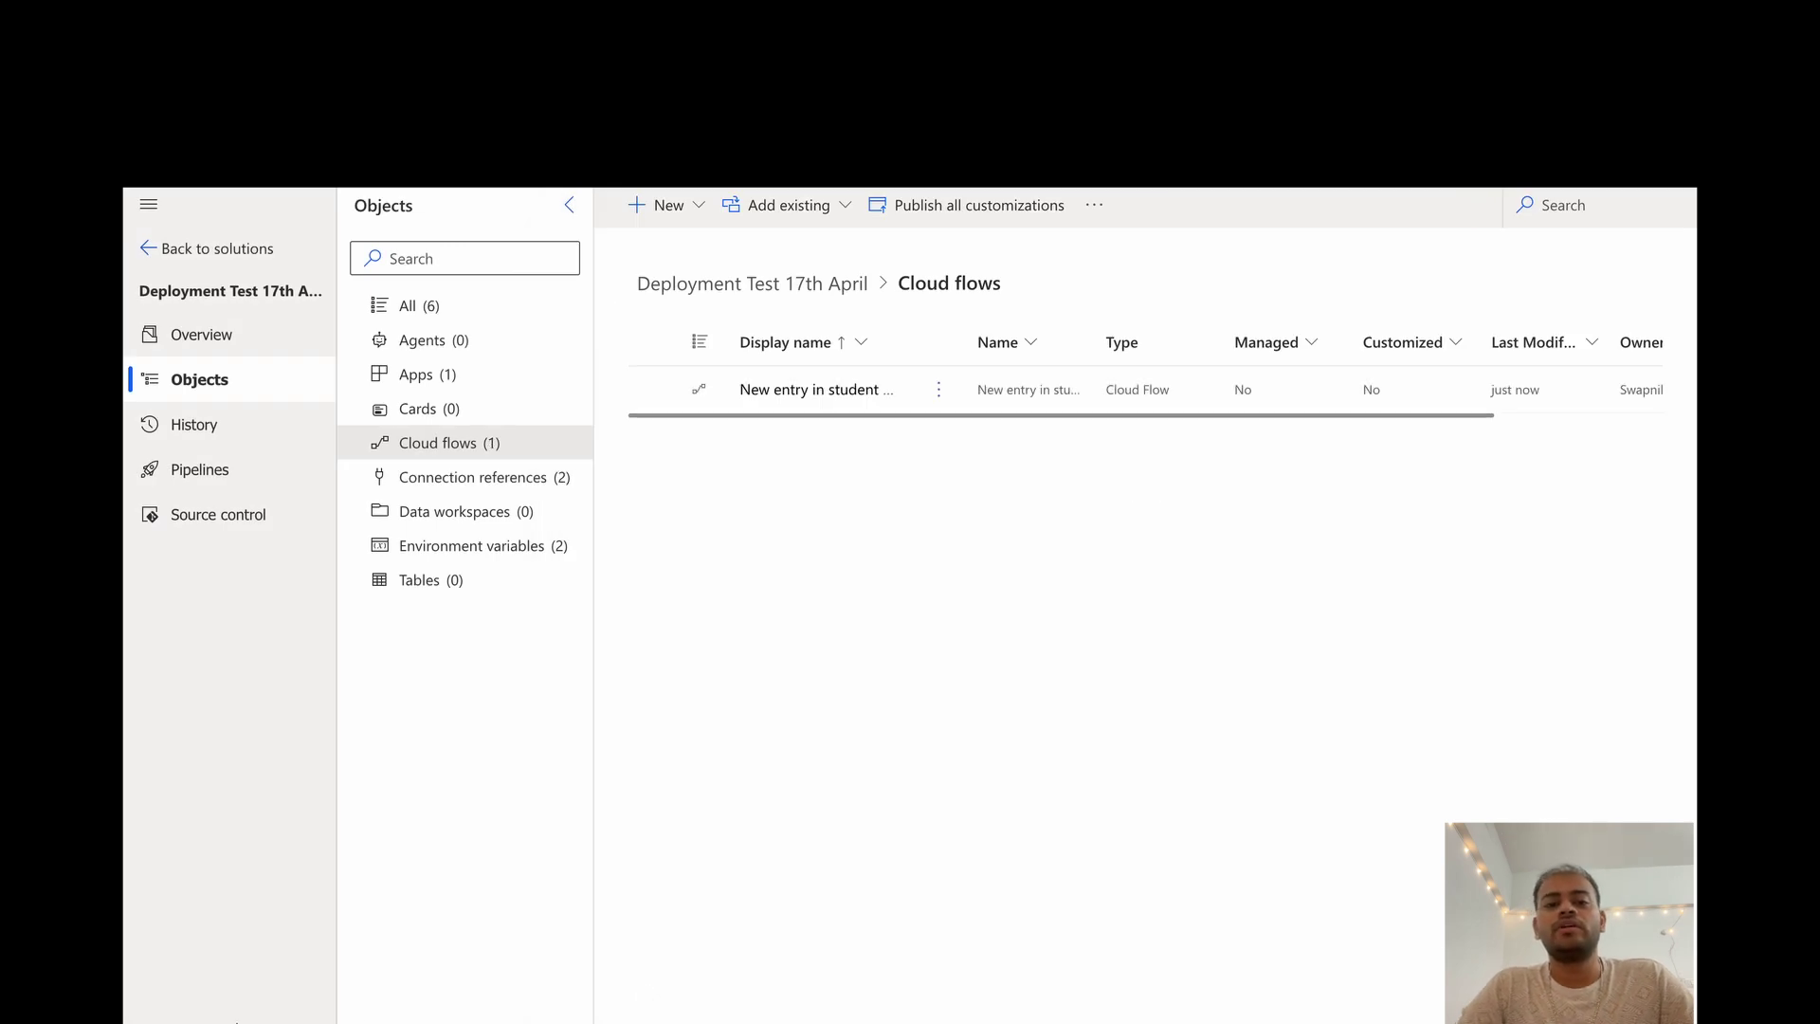
- Open the "New entry in student data list" flow for editing and add the Office 365 Outlook "Send an email (V2)" action after Update item
{"action": "left_click", "coordinate": [804, 398]}
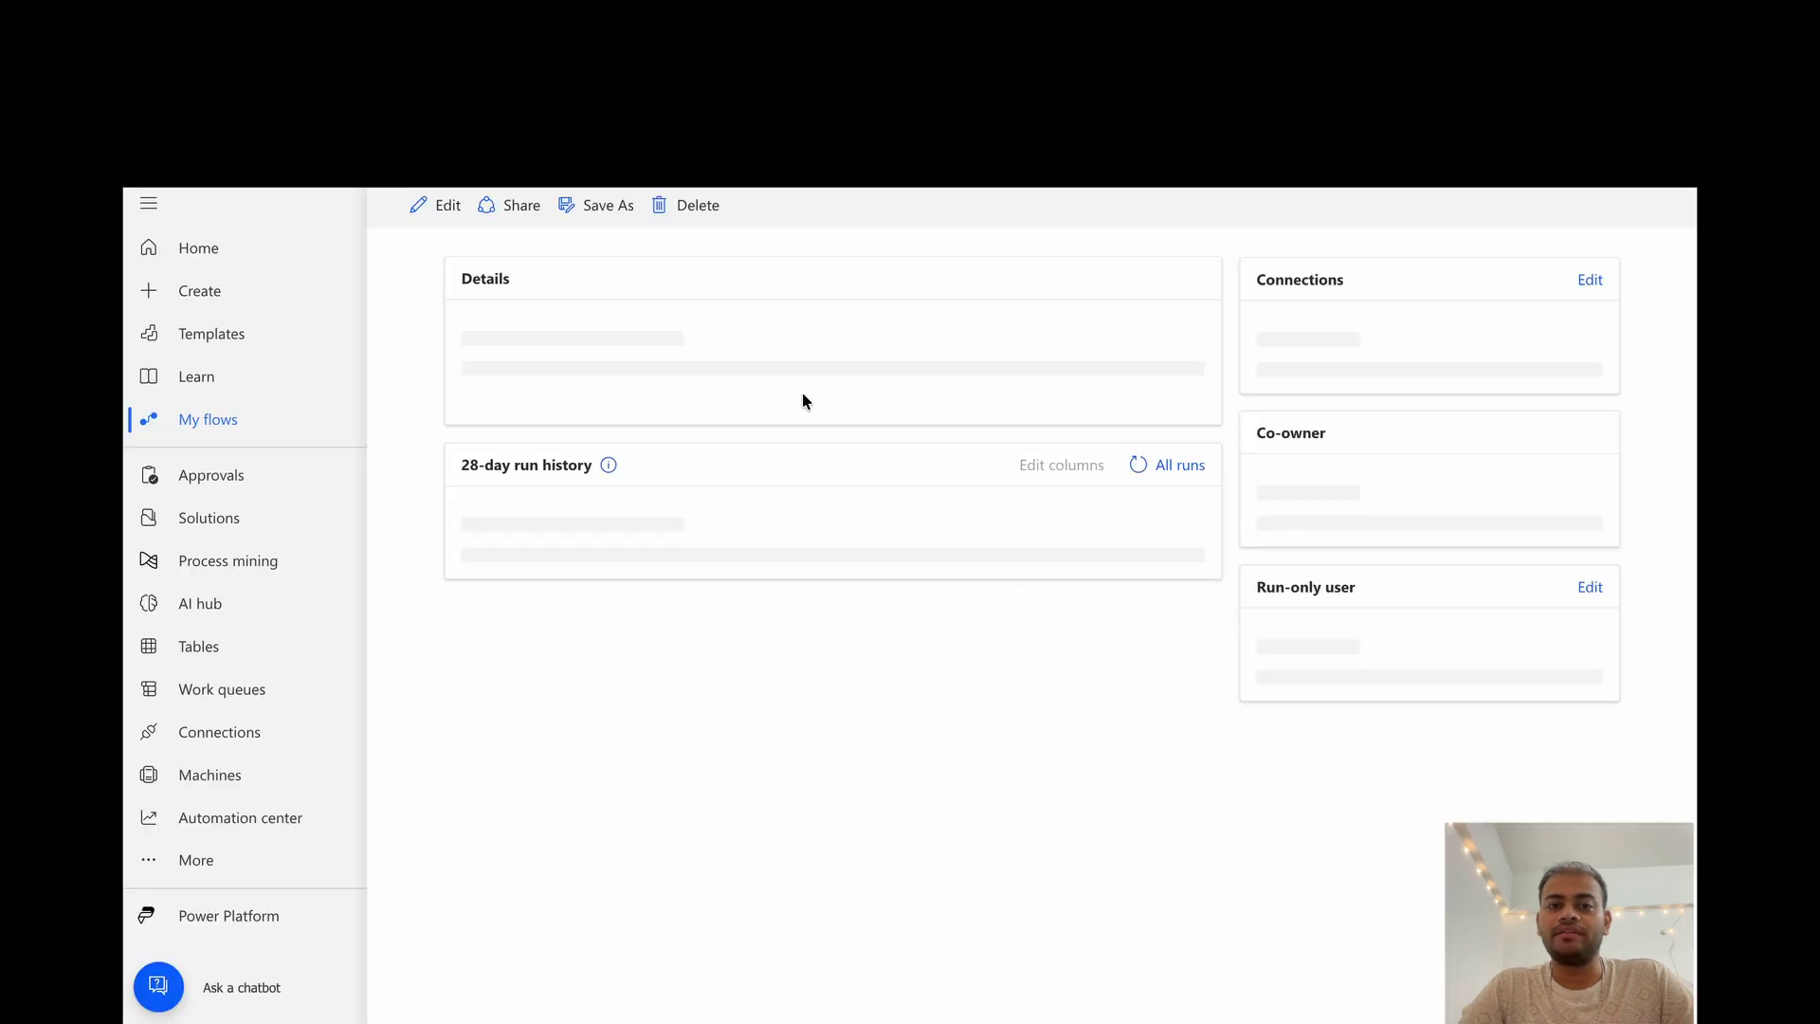
{"action": "left_click", "coordinate": [429, 207]}
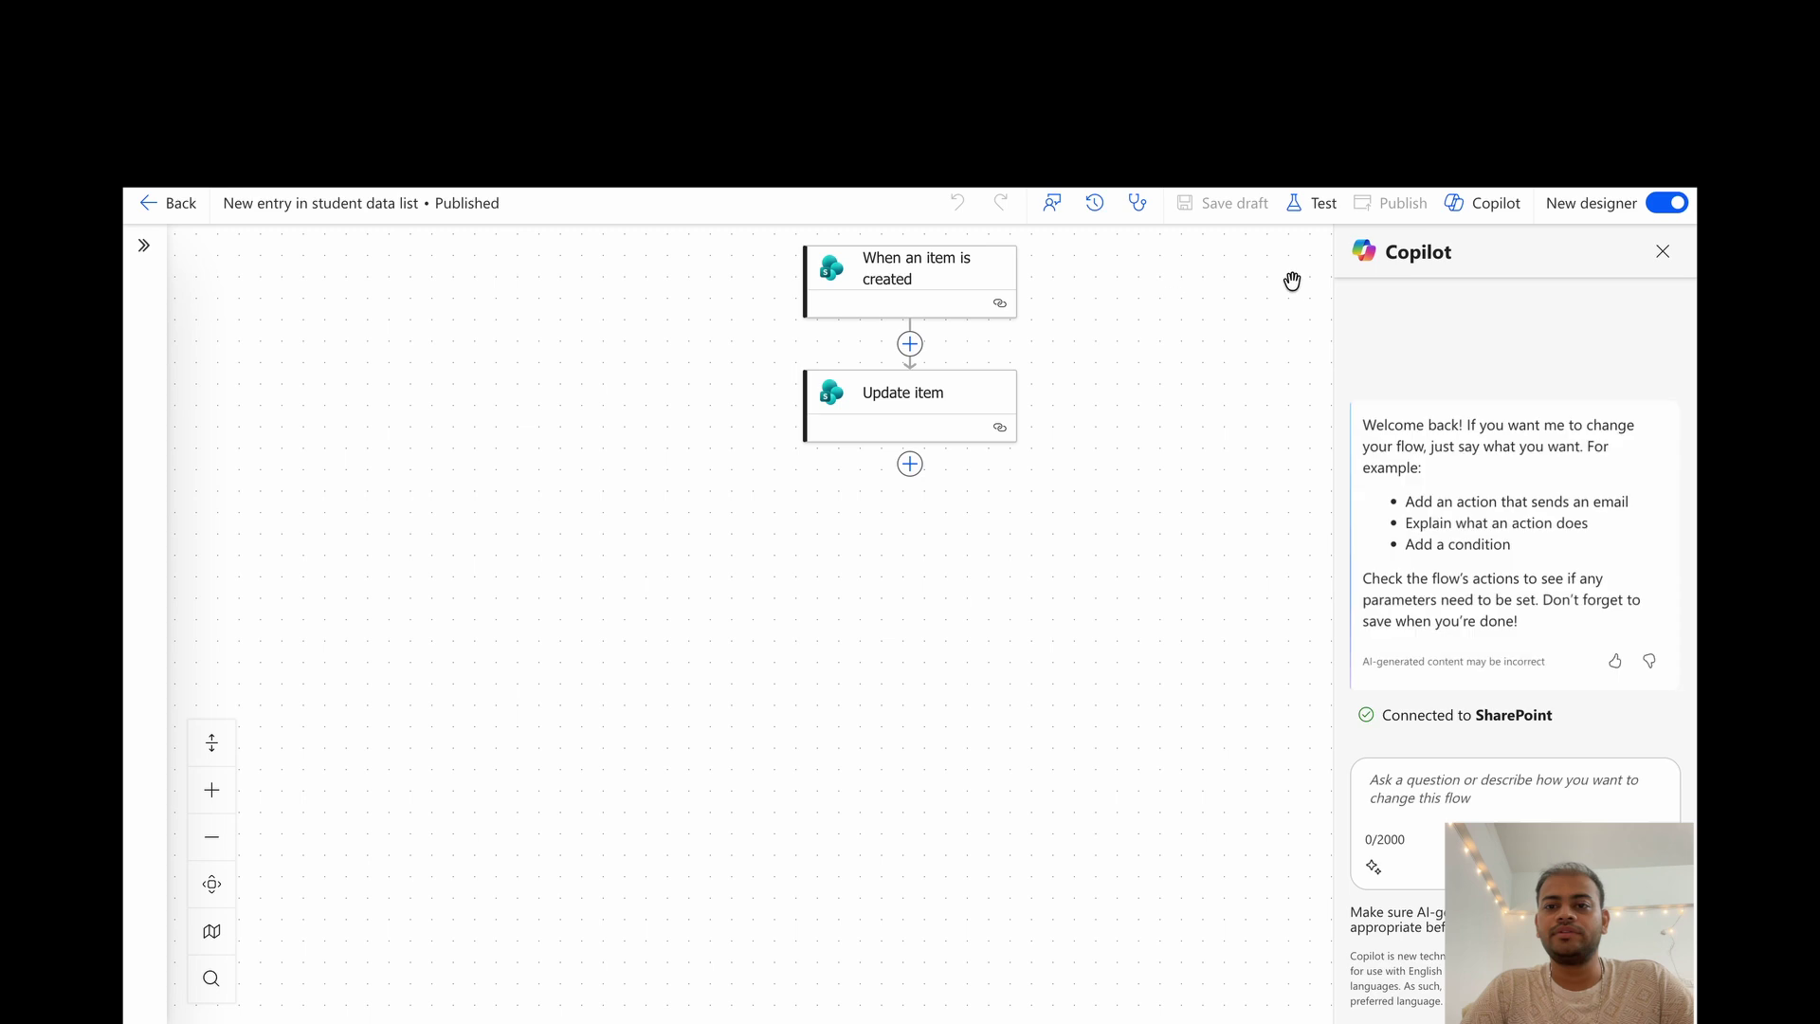
{"action": "left_click", "coordinate": [910, 463]}
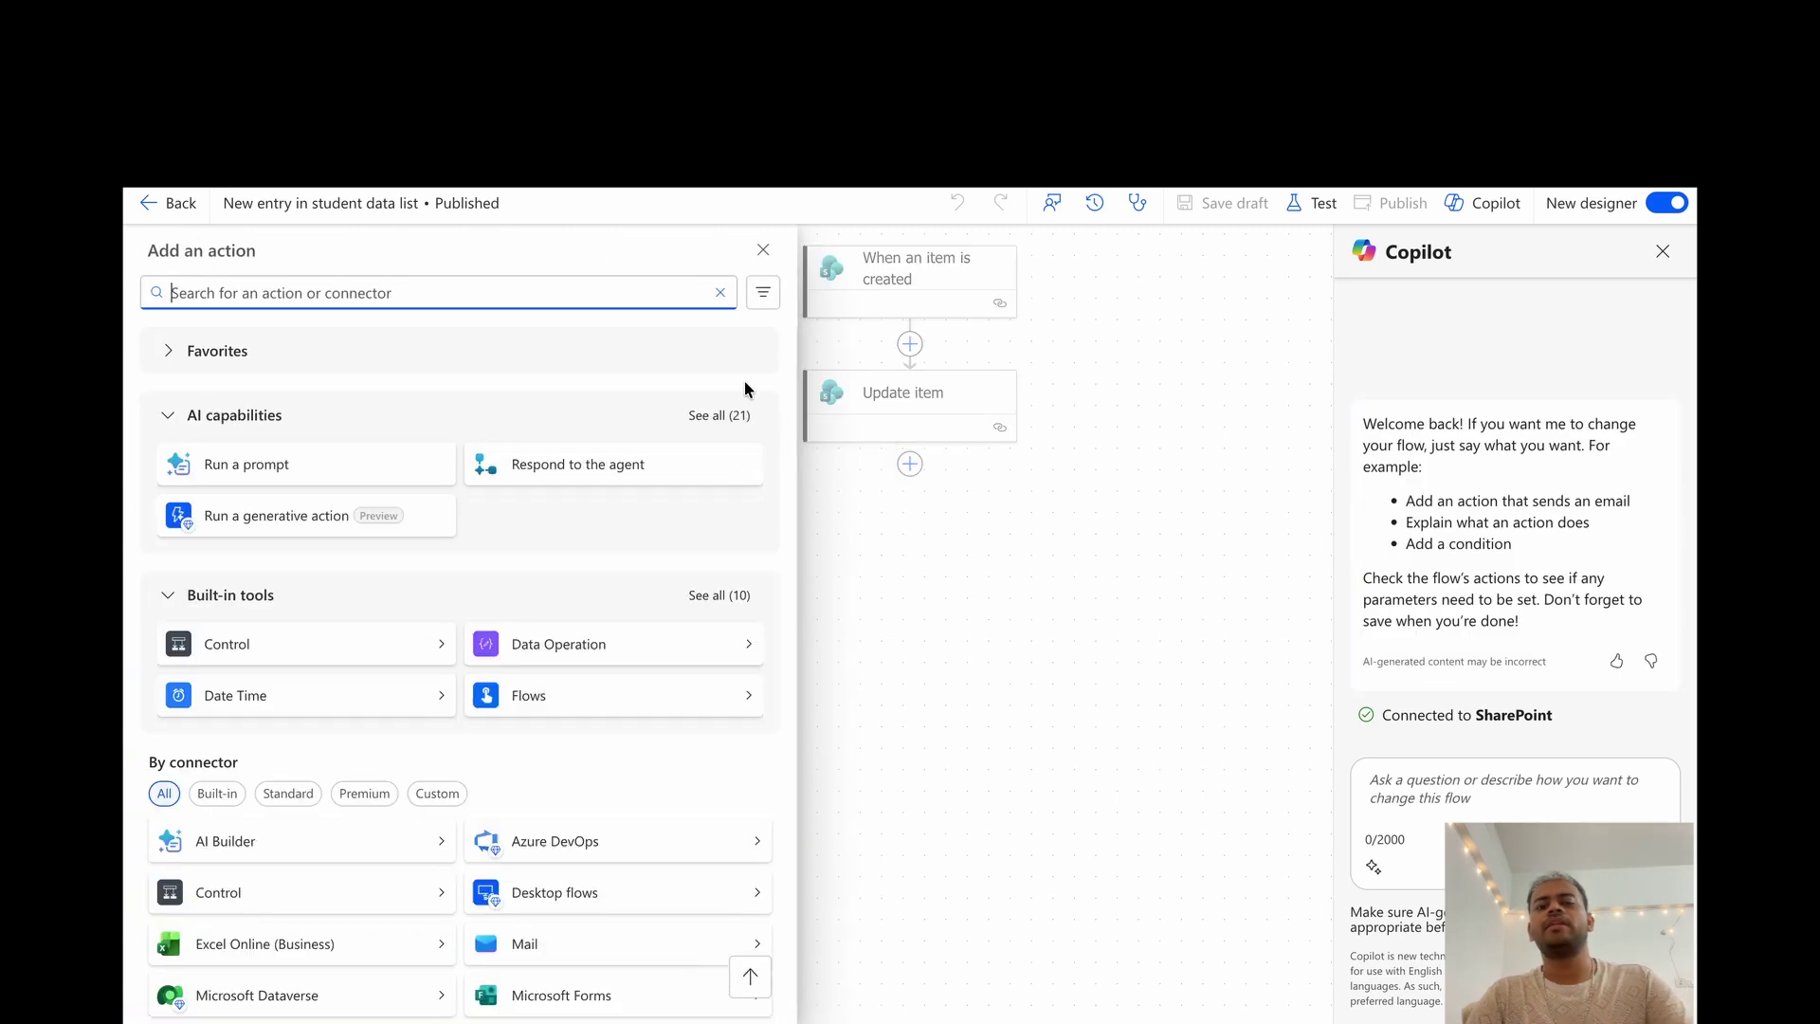
{"action": "type", "text": "send maiuk"}
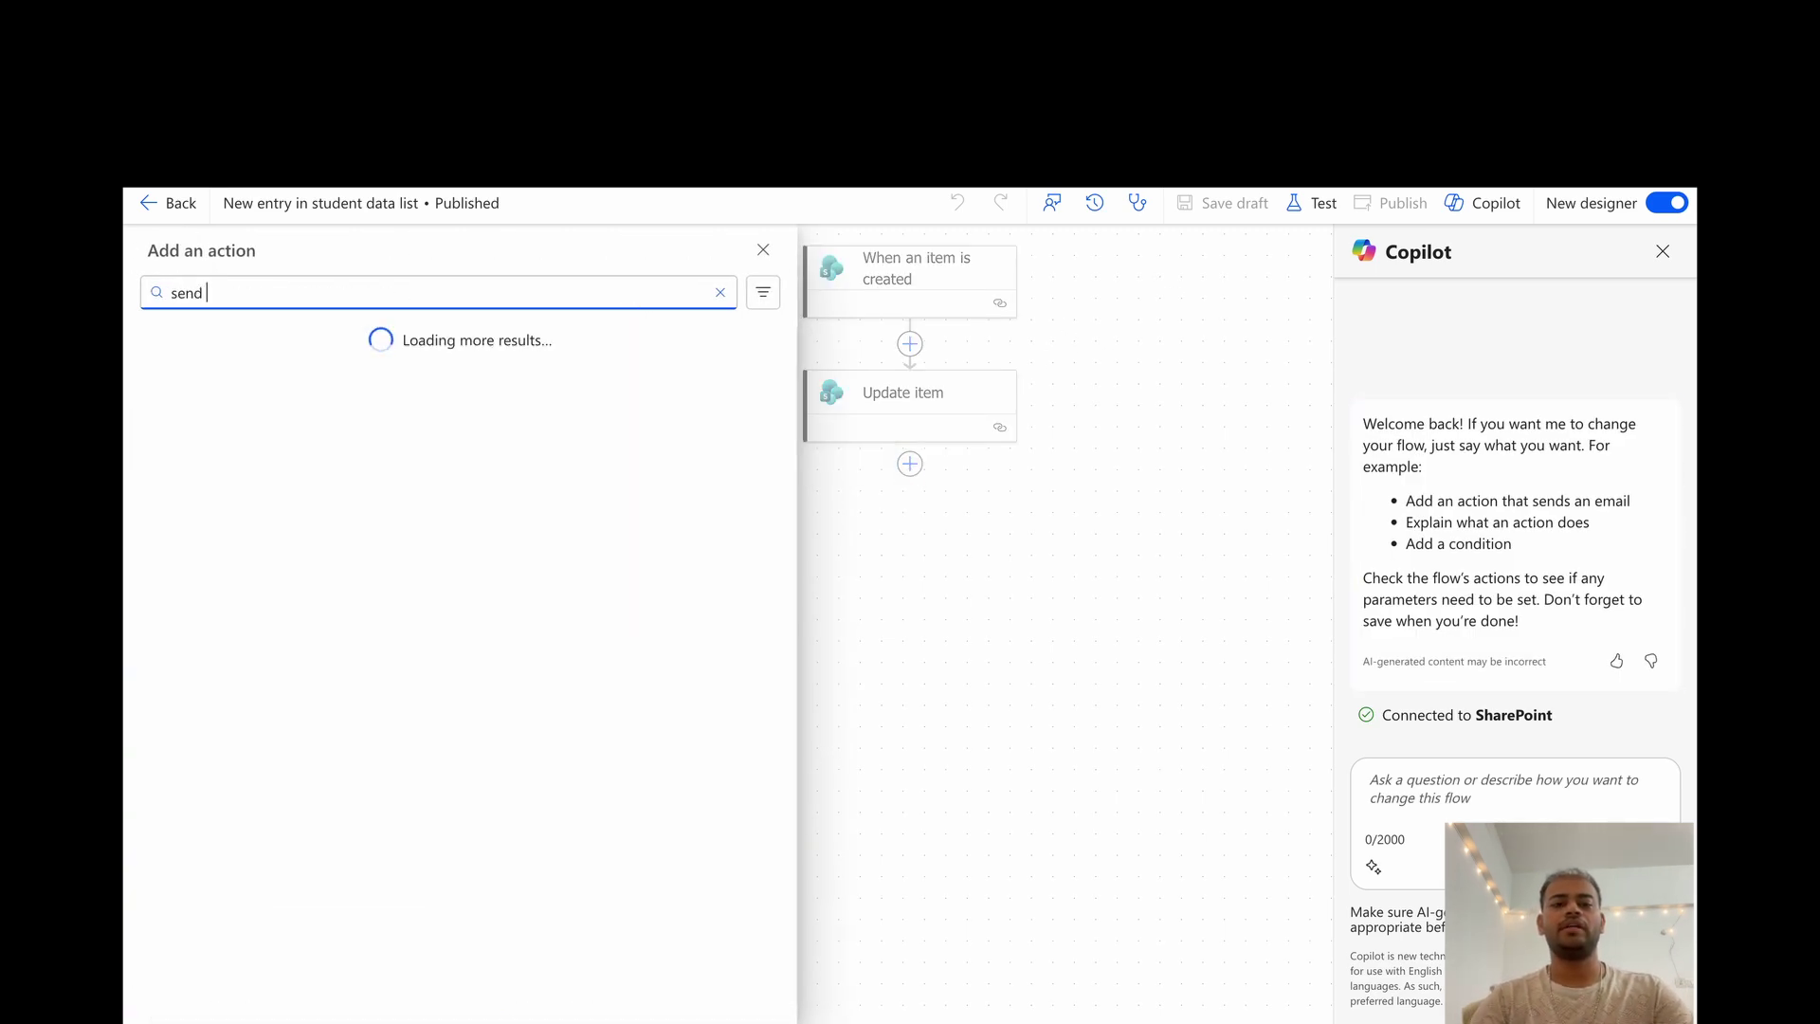
{"action": "key", "text": "BackSpace"}
{"action": "key", "text": "BackSpace"}
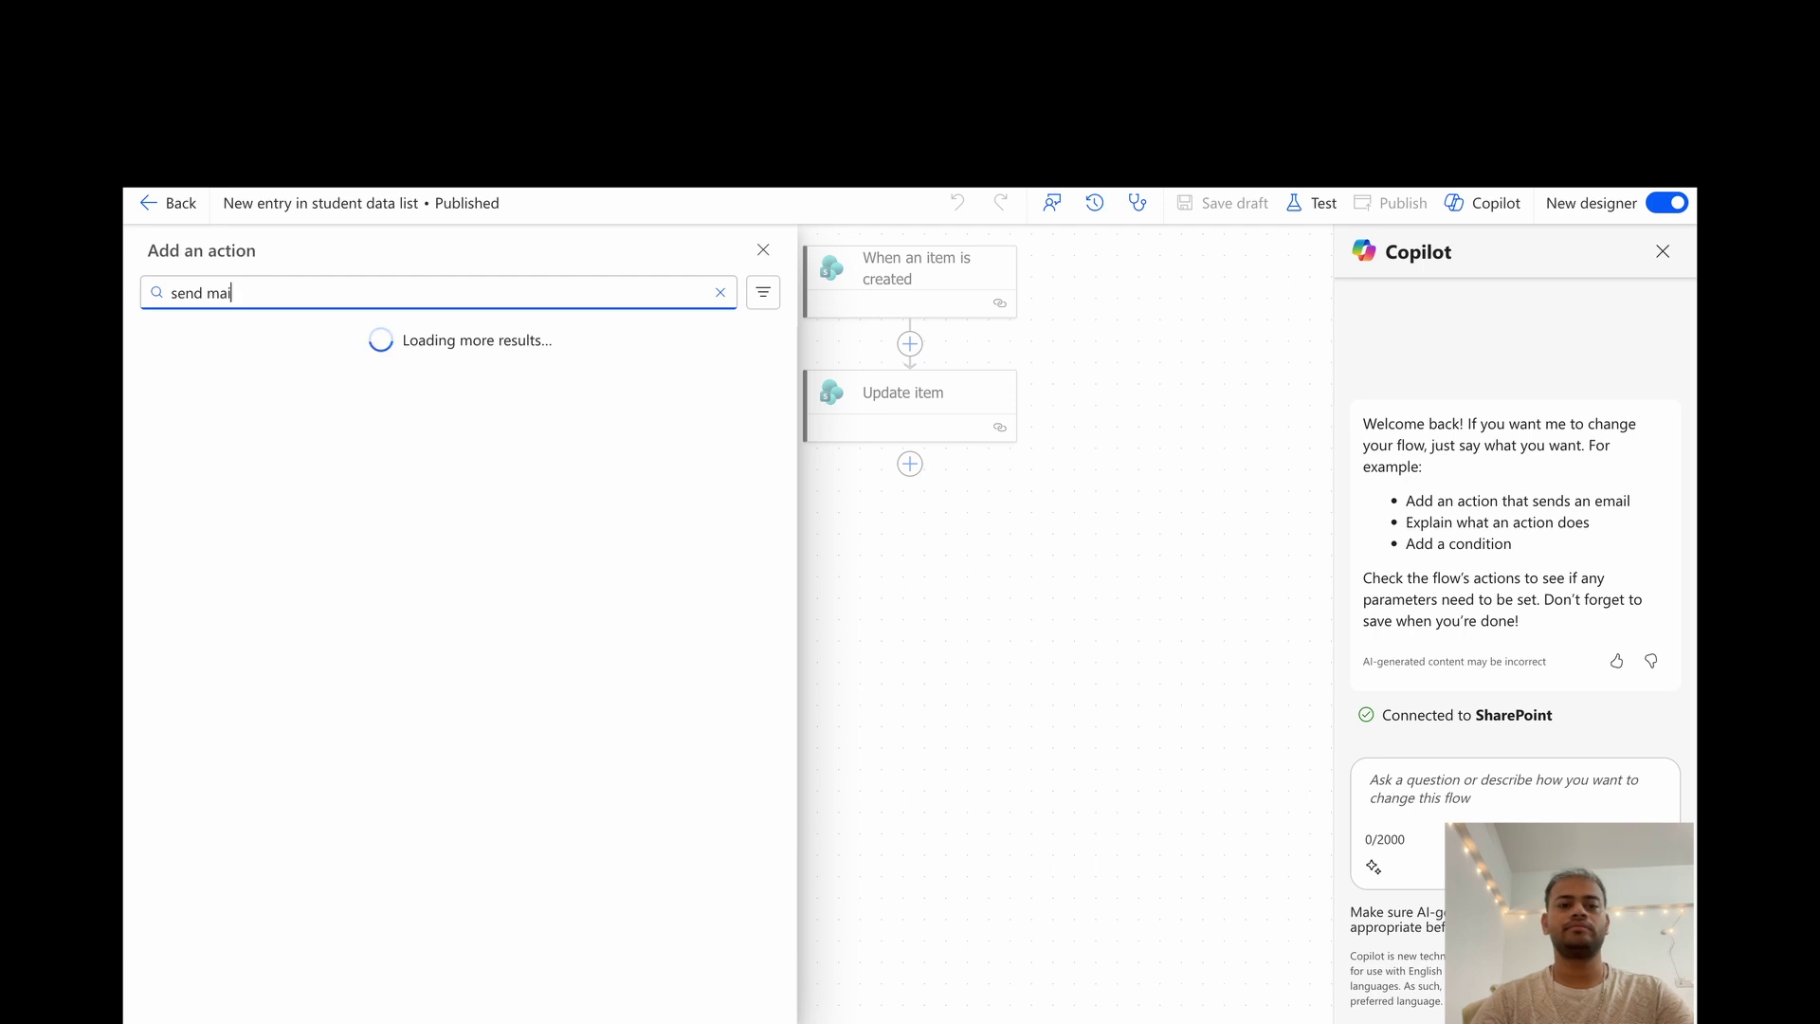
{"action": "type", "text": "l"}
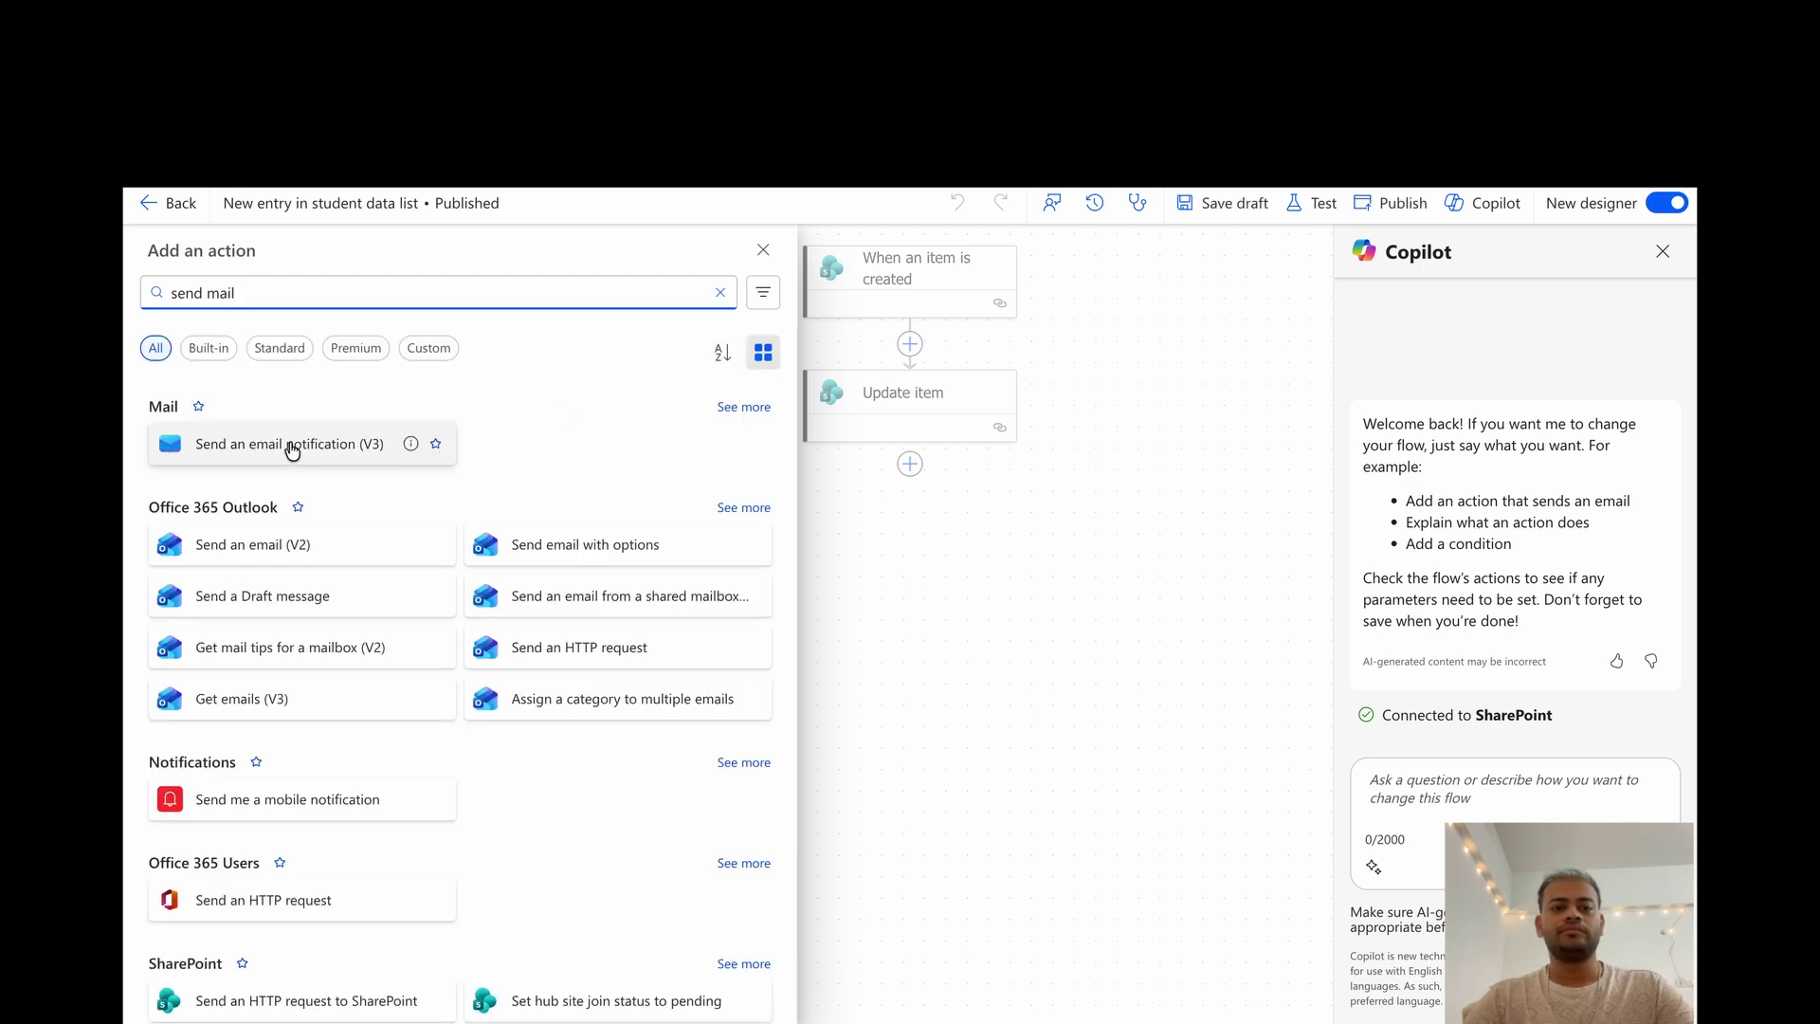
{"action": "left_click", "coordinate": [254, 543]}
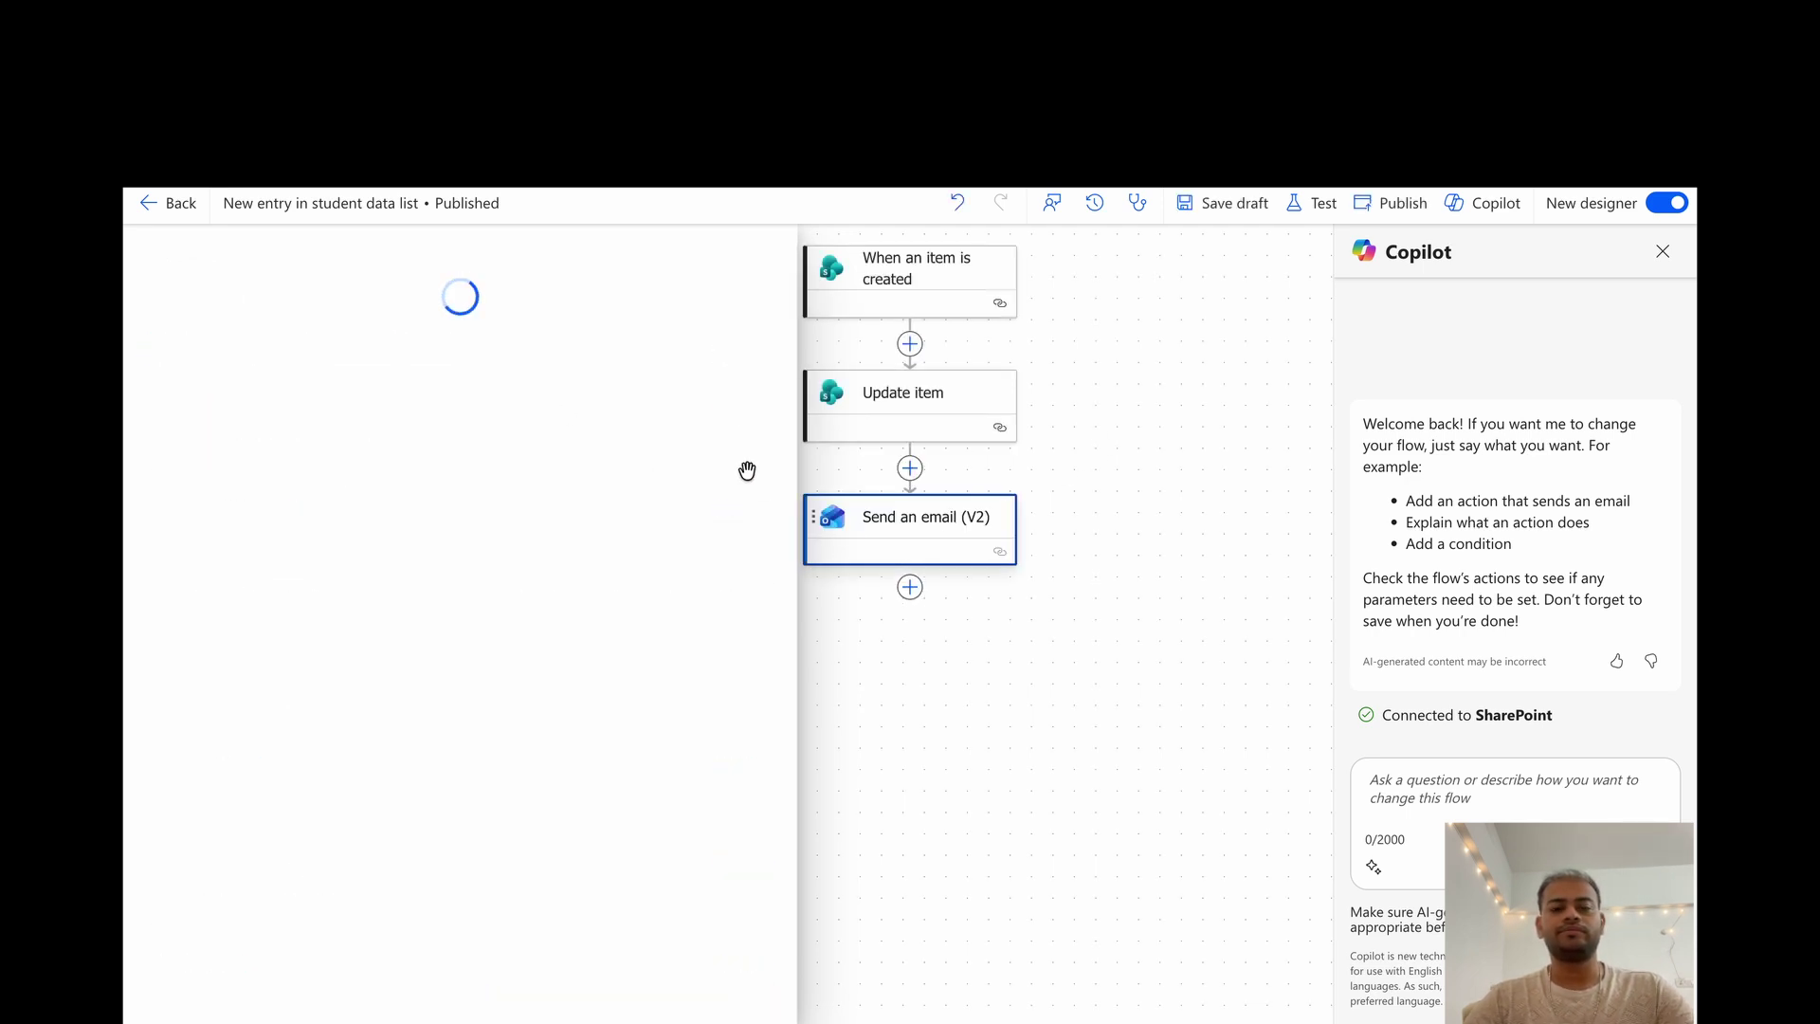
- Look up the team lead contact and set them as the recipient of the Send an email (V2) action
{"action": "left_click", "coordinate": [339, 430]}
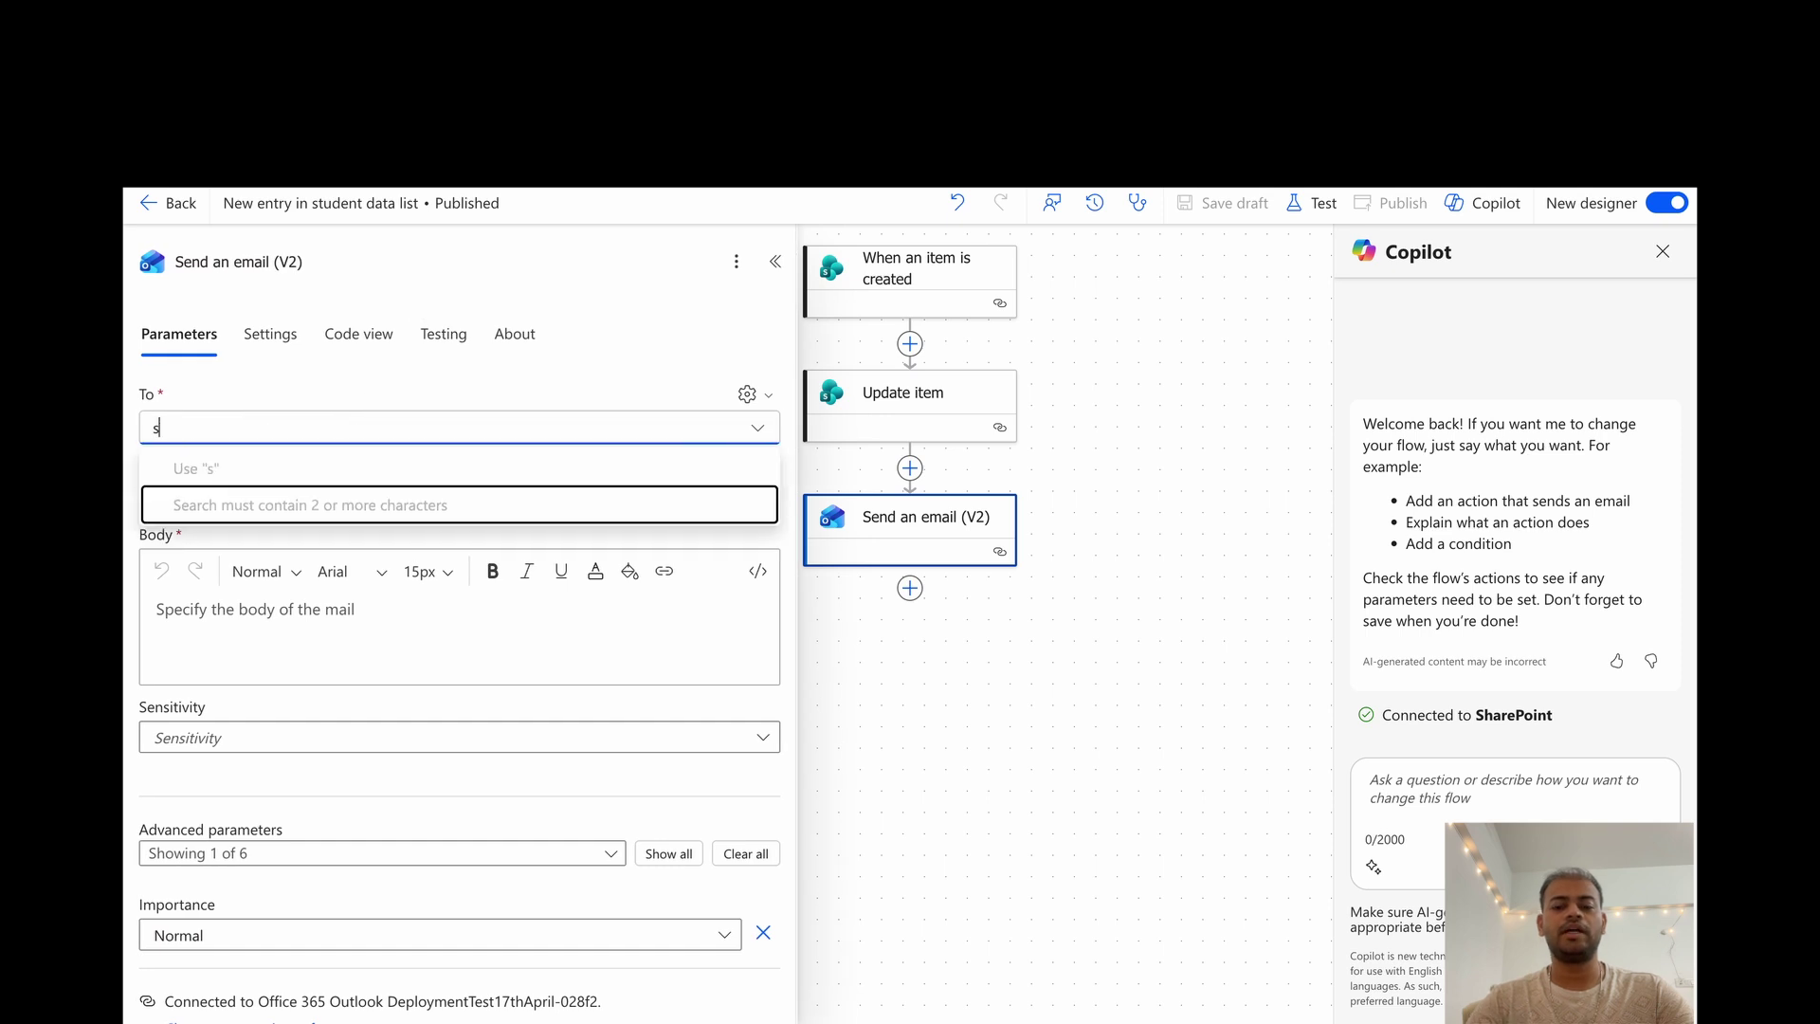
{"action": "type", "text": "swapnil"}
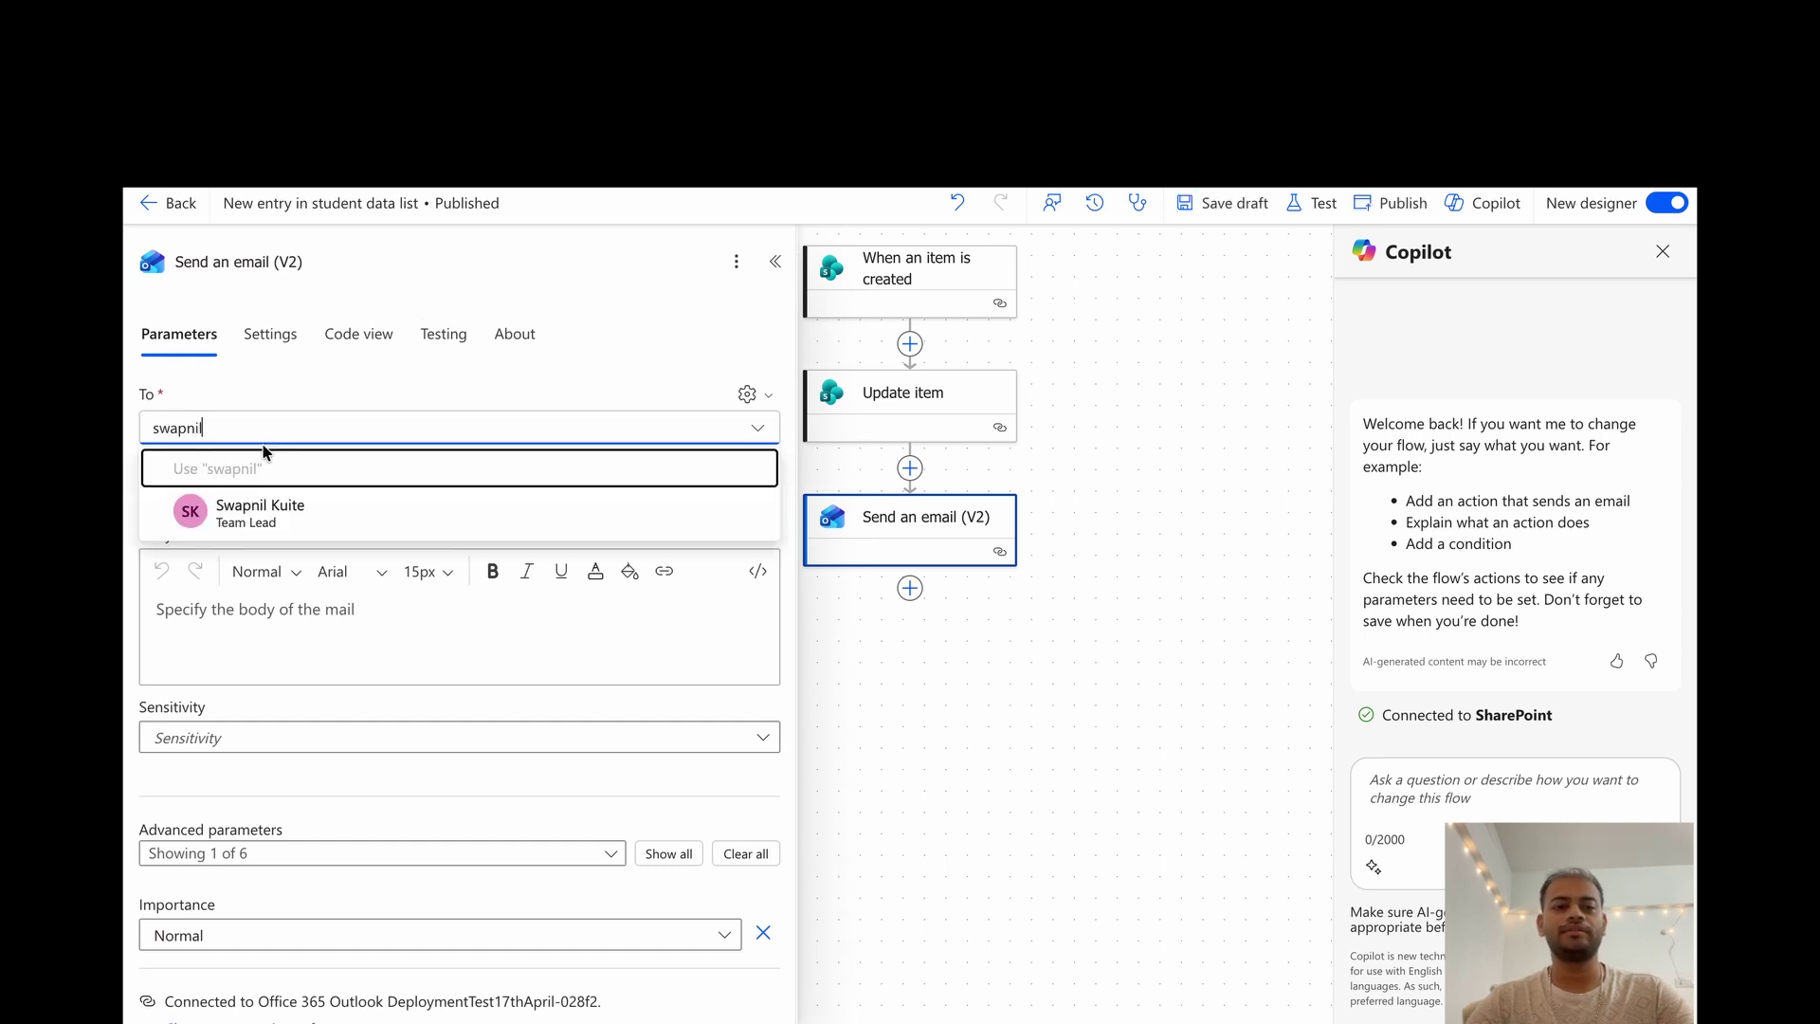
{"action": "left_click", "coordinate": [243, 521]}
- Set the email subject to "New entry added -" followed by the ID dynamic value from "When an item is created"
{"action": "left_click", "coordinate": [262, 548]}
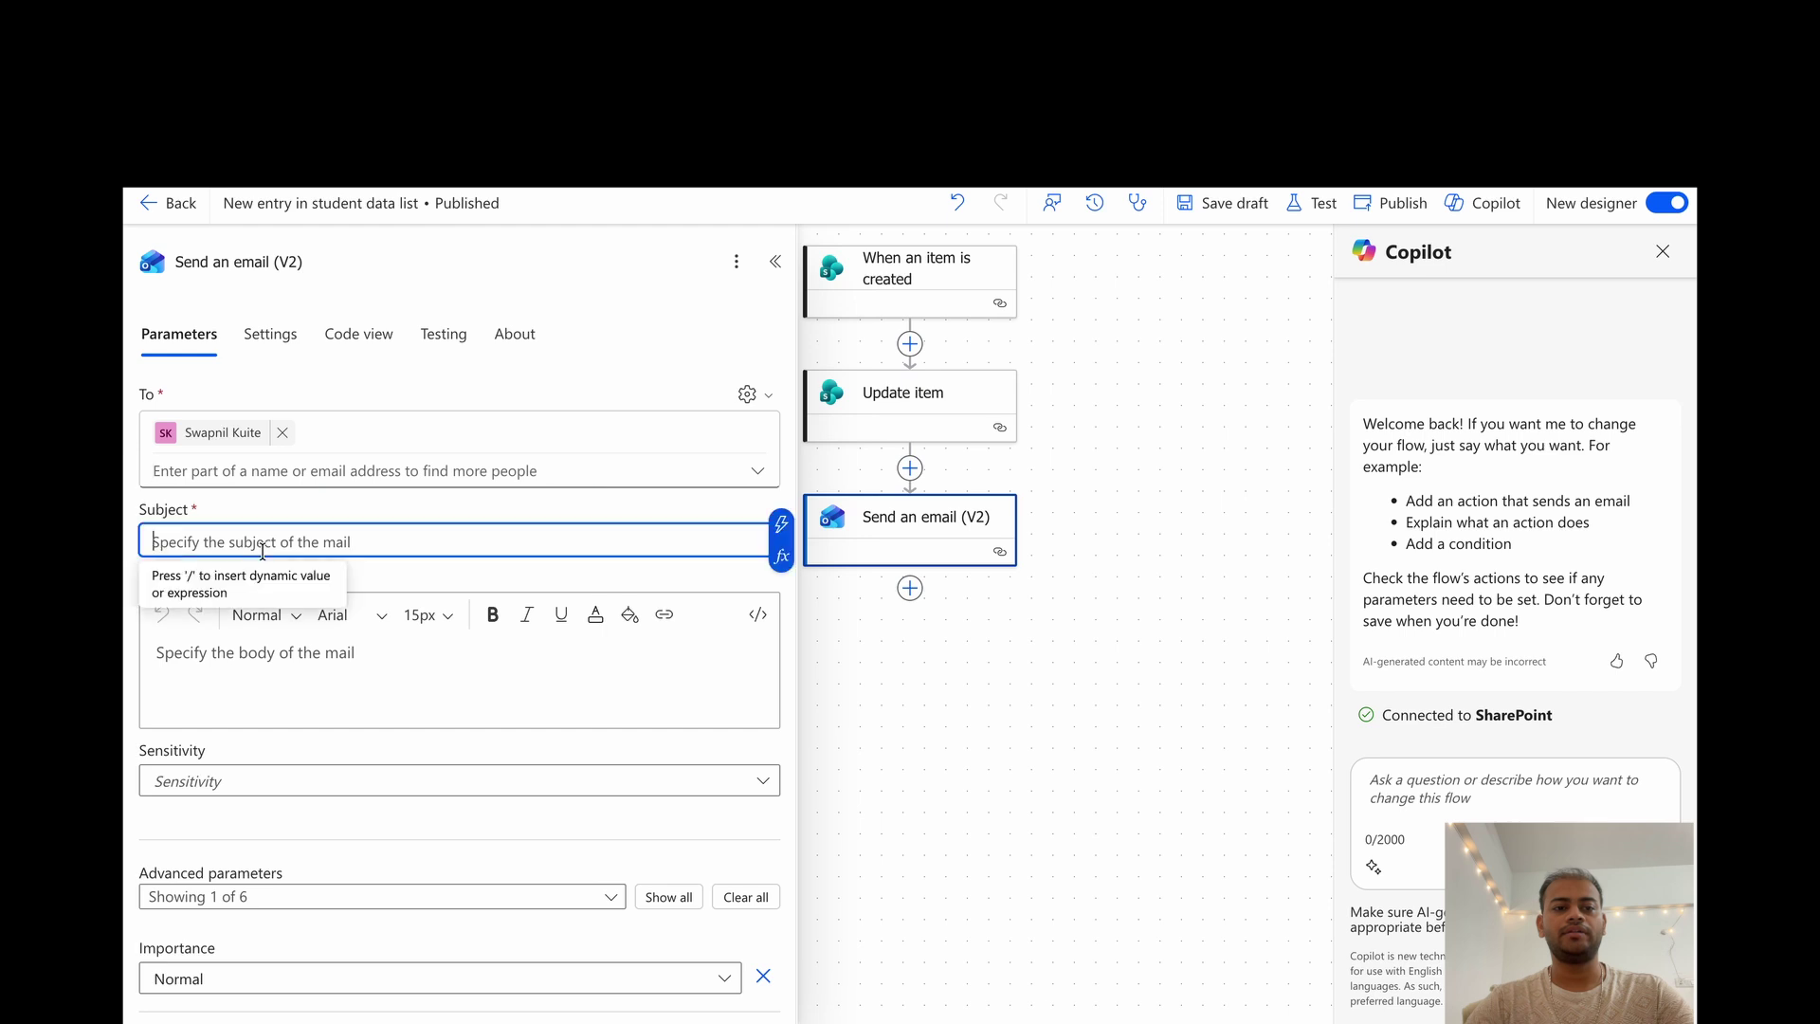
{"action": "type", "text": "N"}
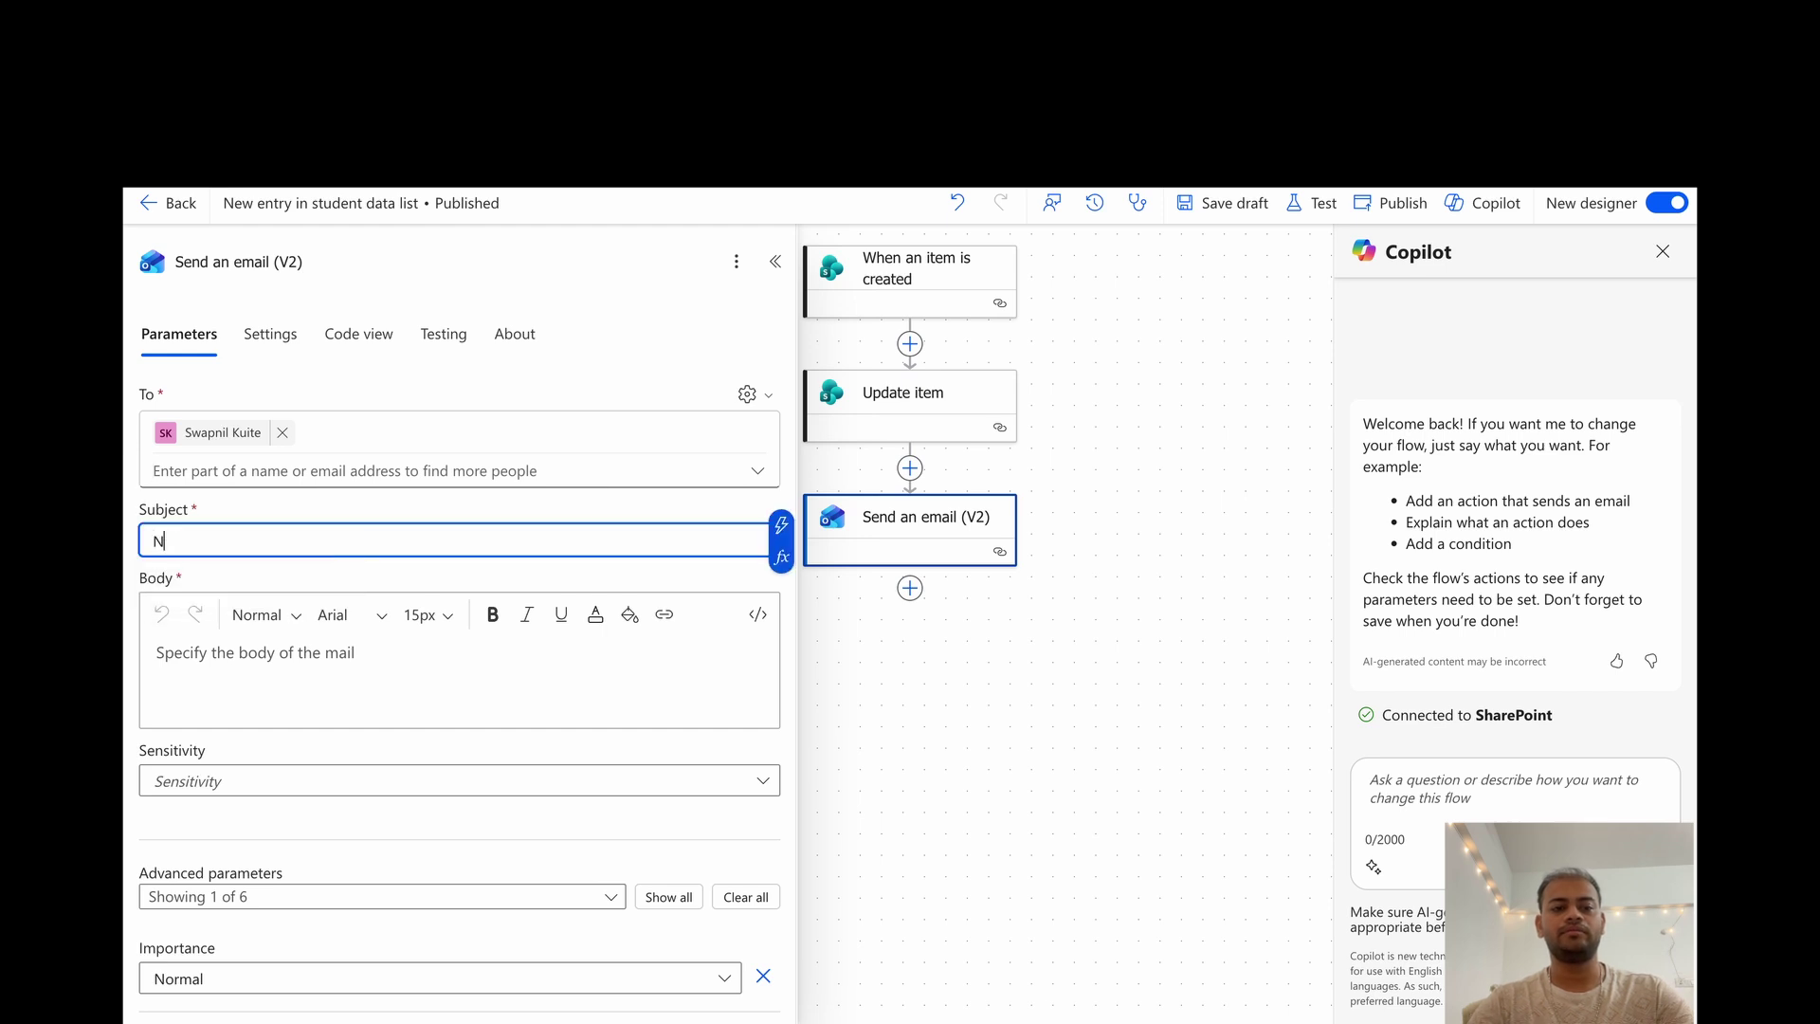
{"action": "type", "text": "ew entry "}
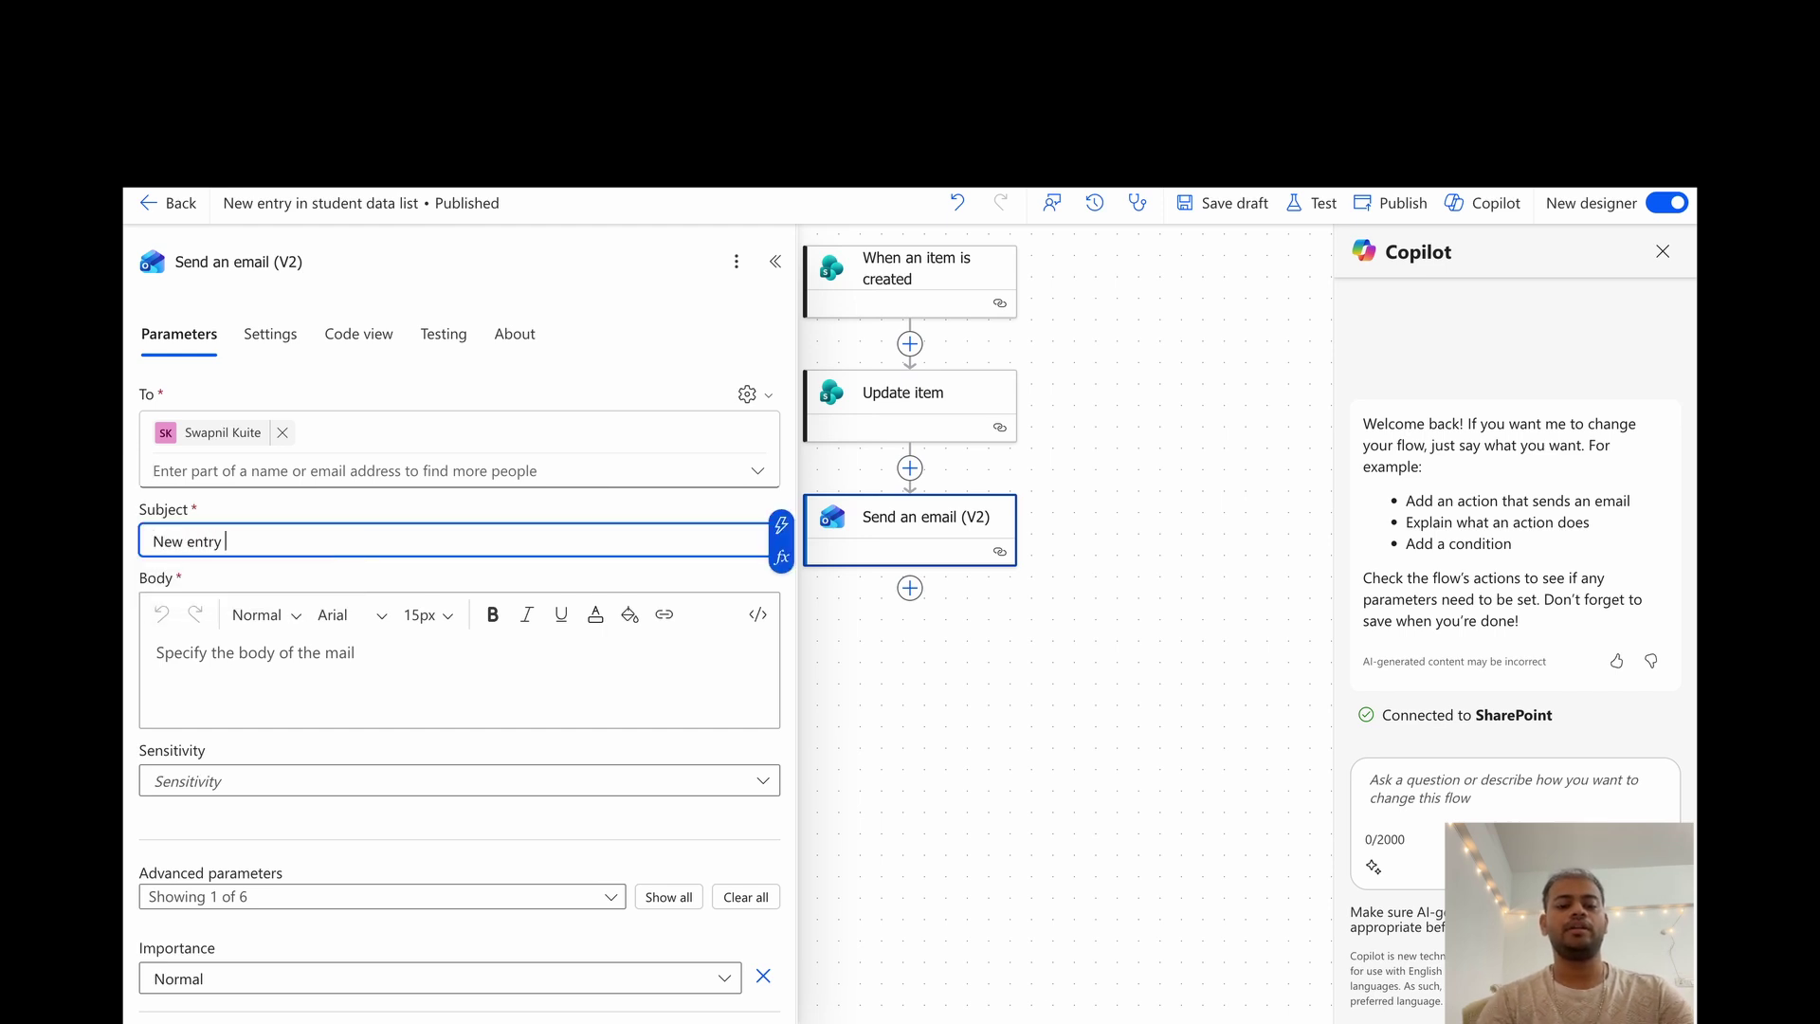
{"action": "type", "text": "added -"}
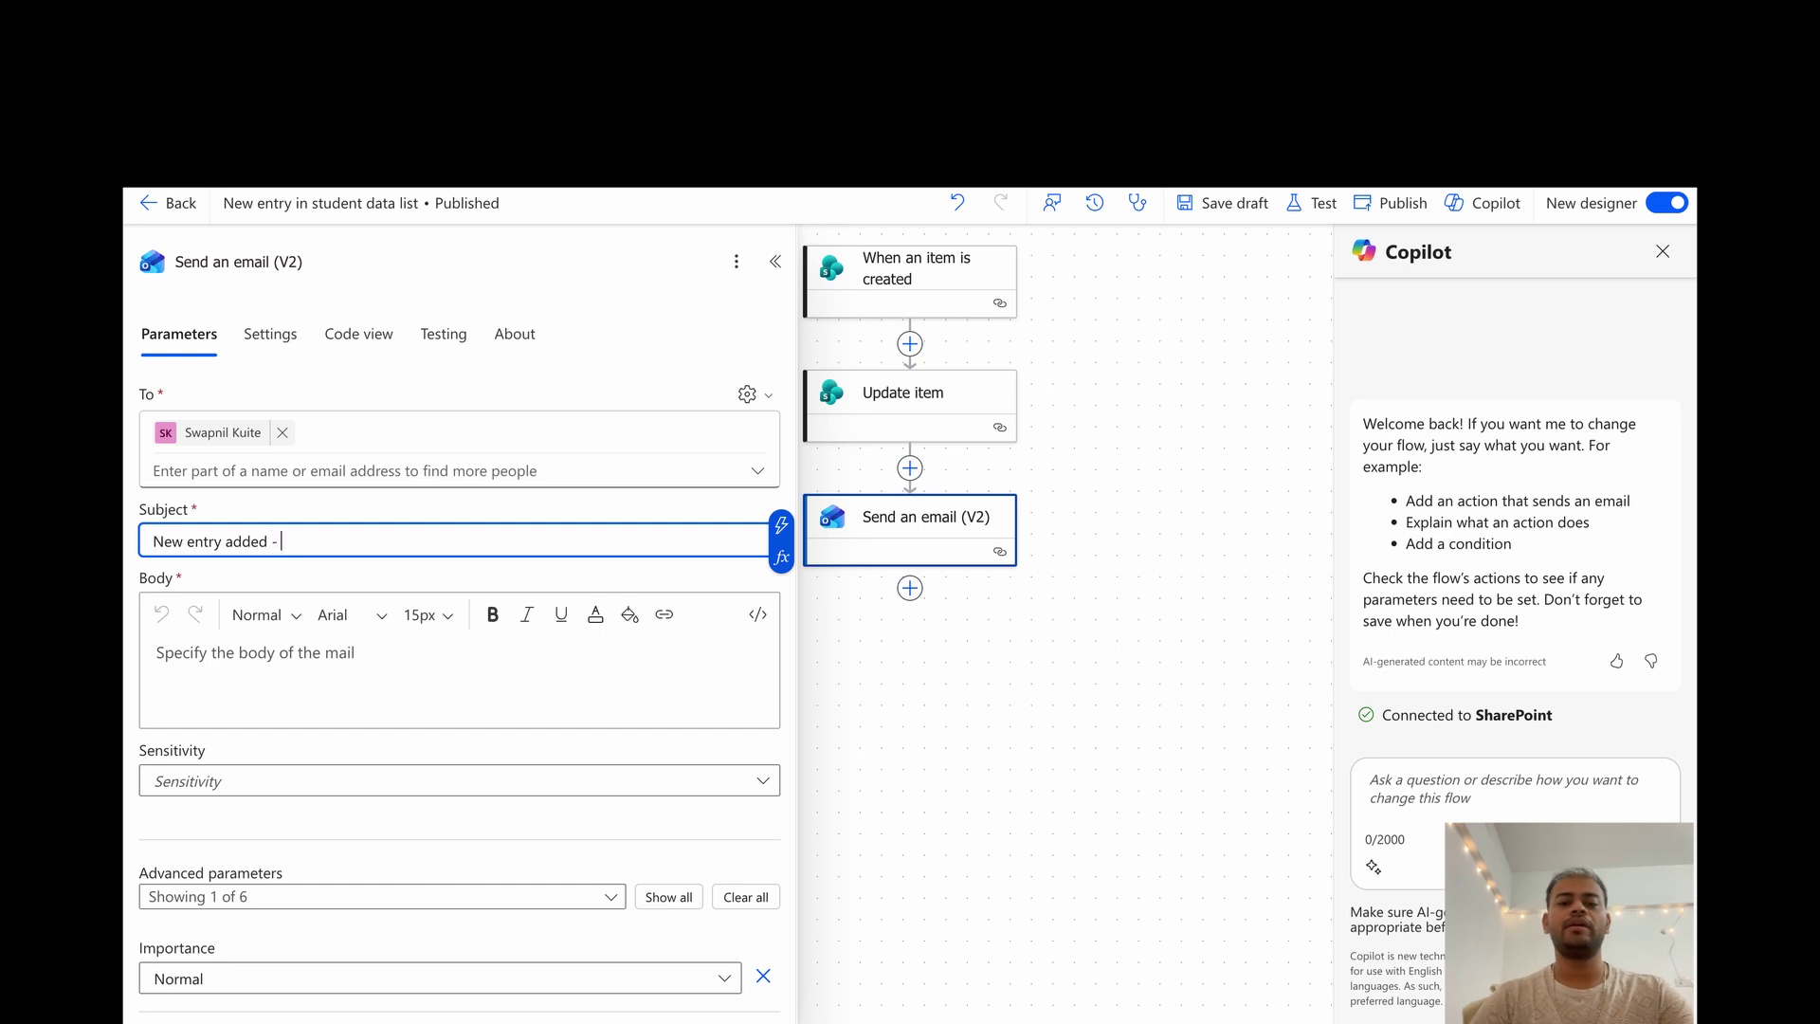
{"action": "left_click", "coordinate": [781, 524]}
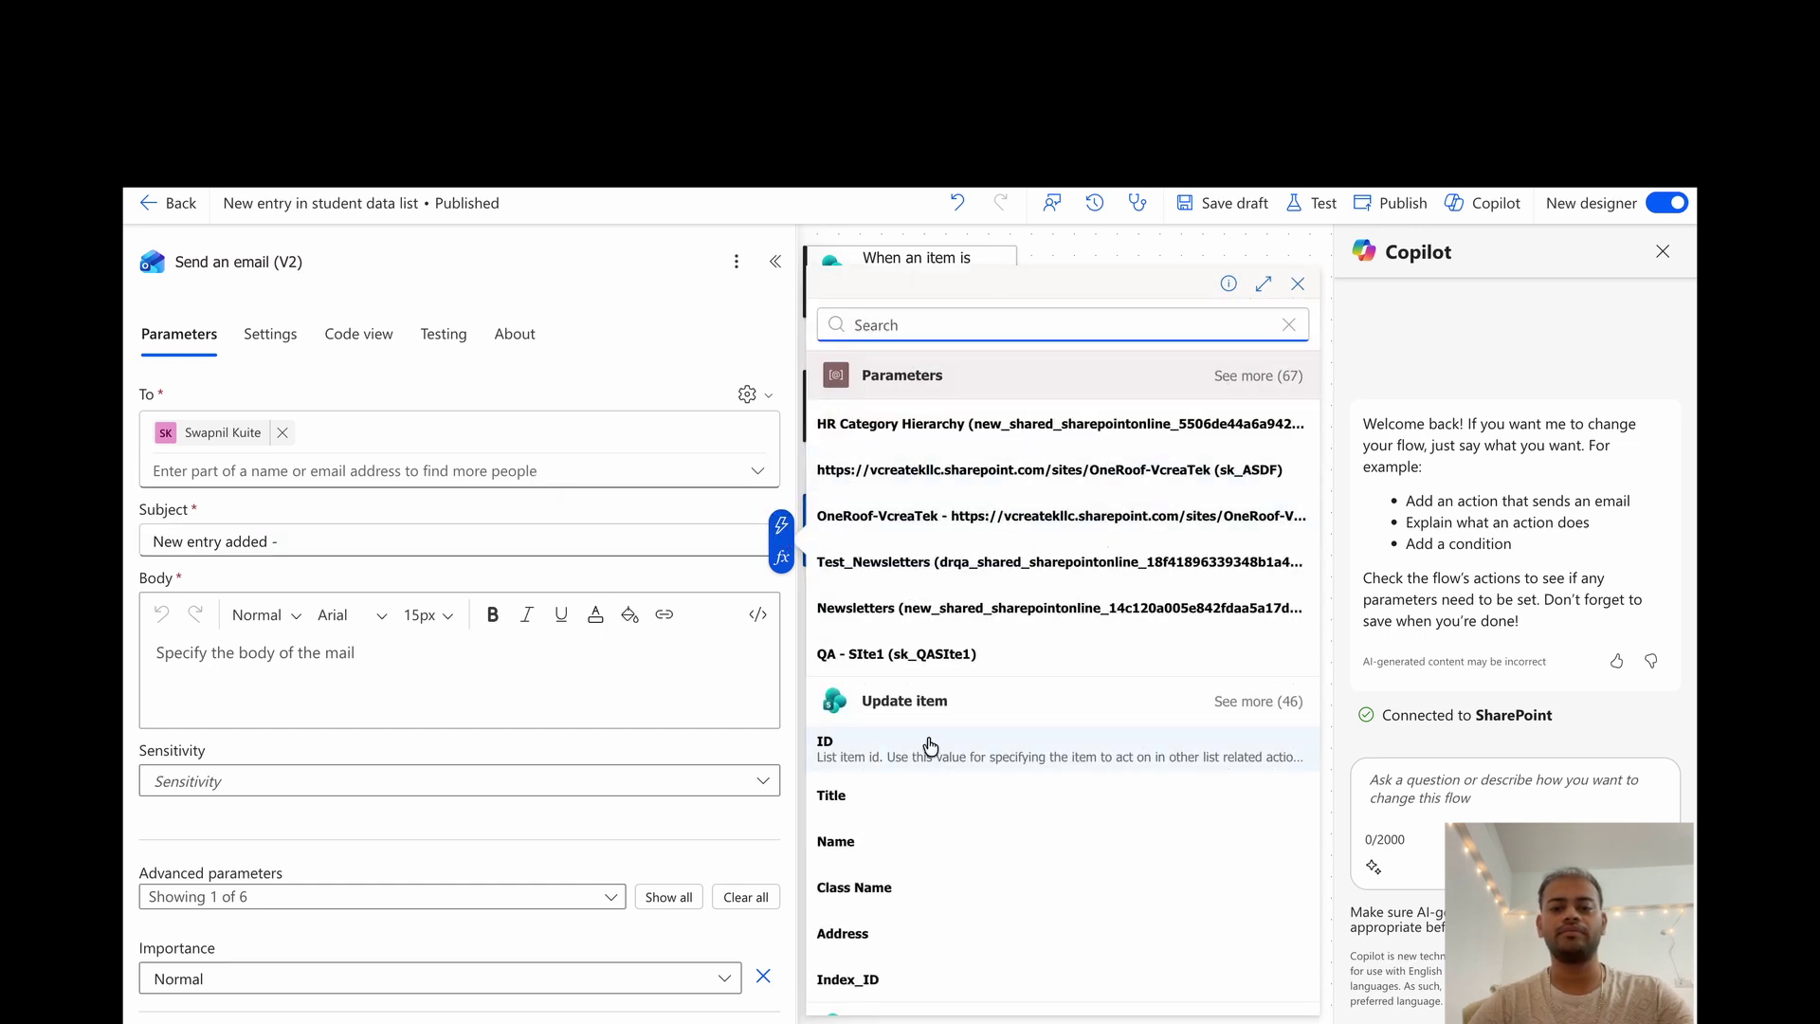
{"action": "scroll", "coordinate": [927, 745], "scroll_direction": "down", "scroll_amount": 3}
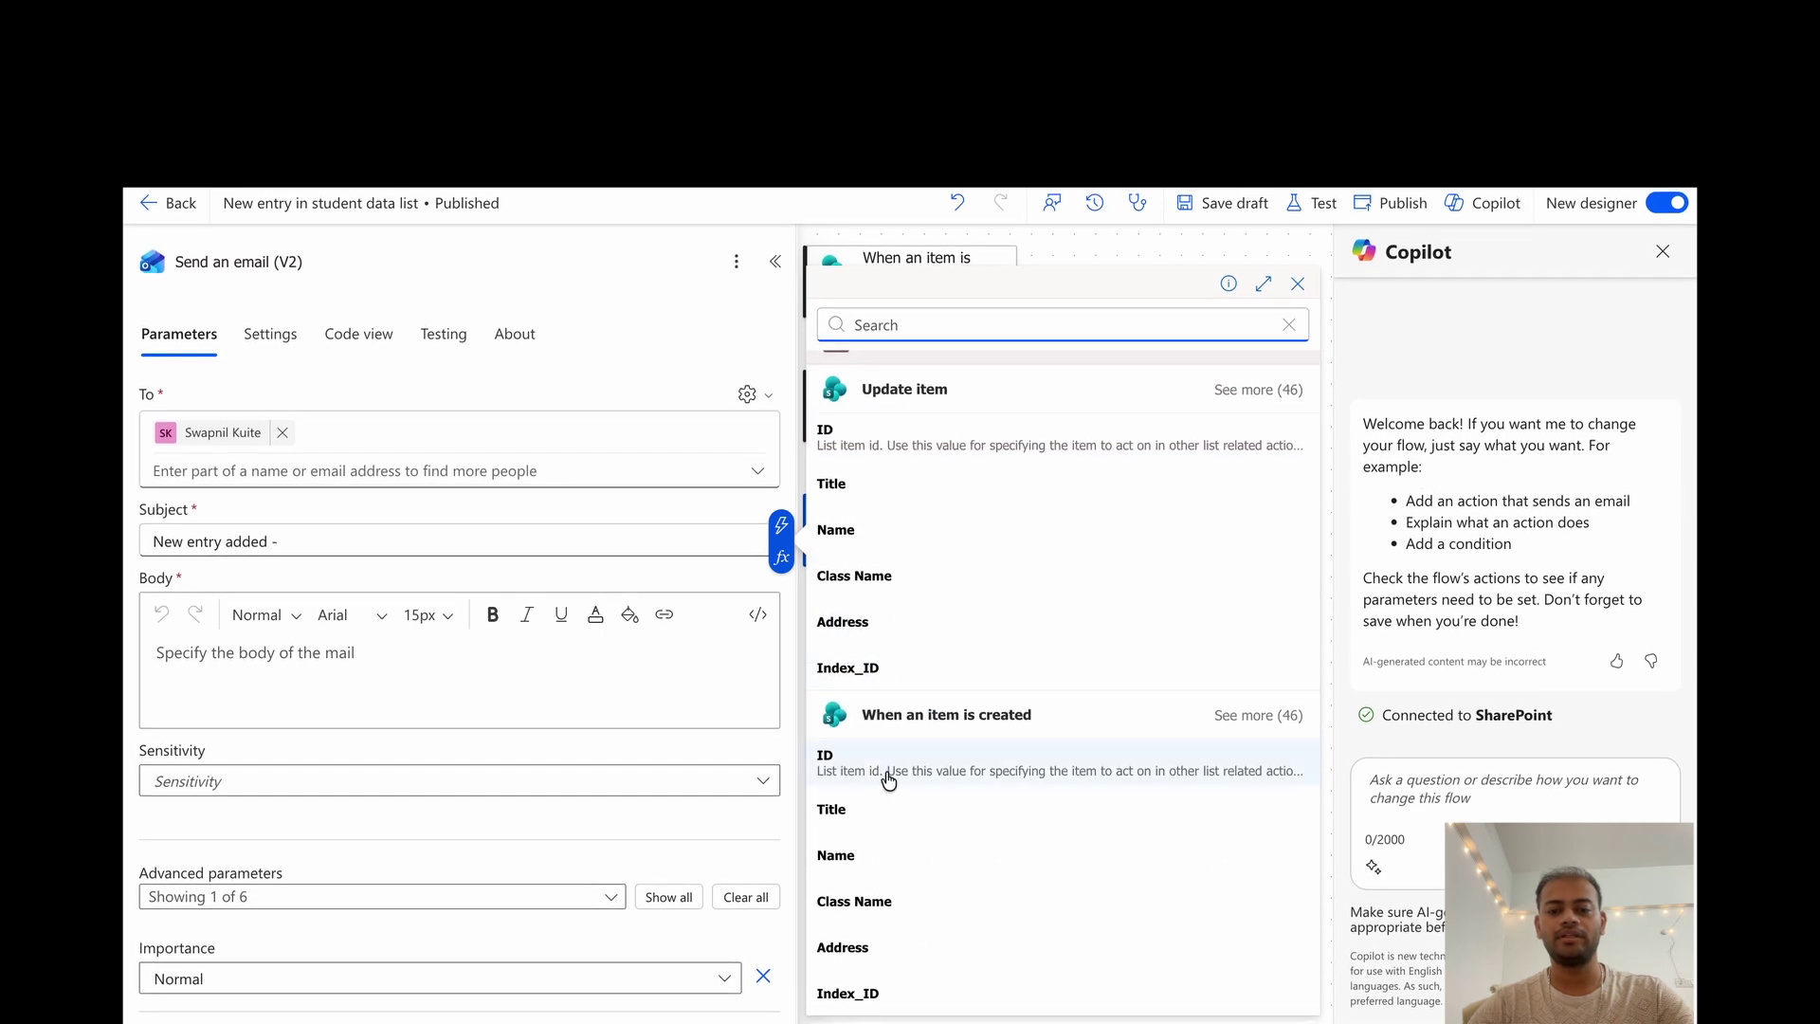
{"action": "left_click", "coordinate": [879, 773]}
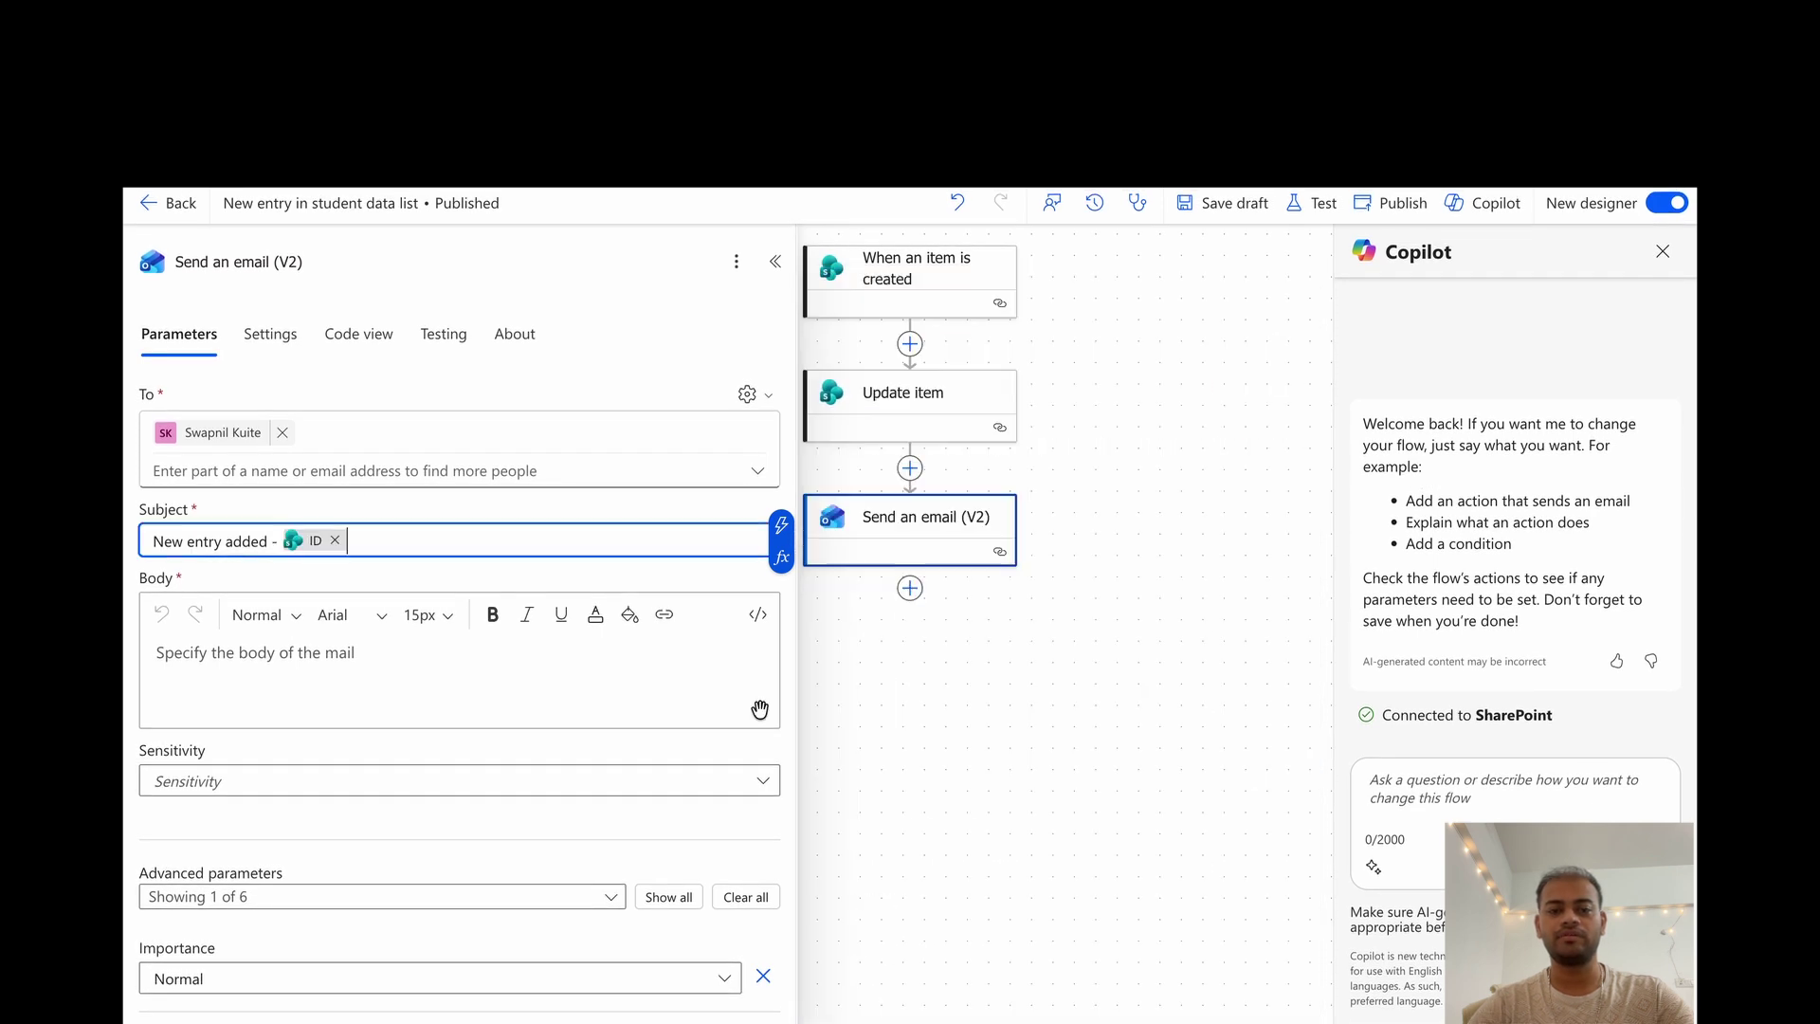
- Start the email body with the greeting "HI Team," and a separate paragraph "New netry is added."
{"action": "left_click", "coordinate": [323, 659]}
{"action": "type", "text": "HI Tea"}
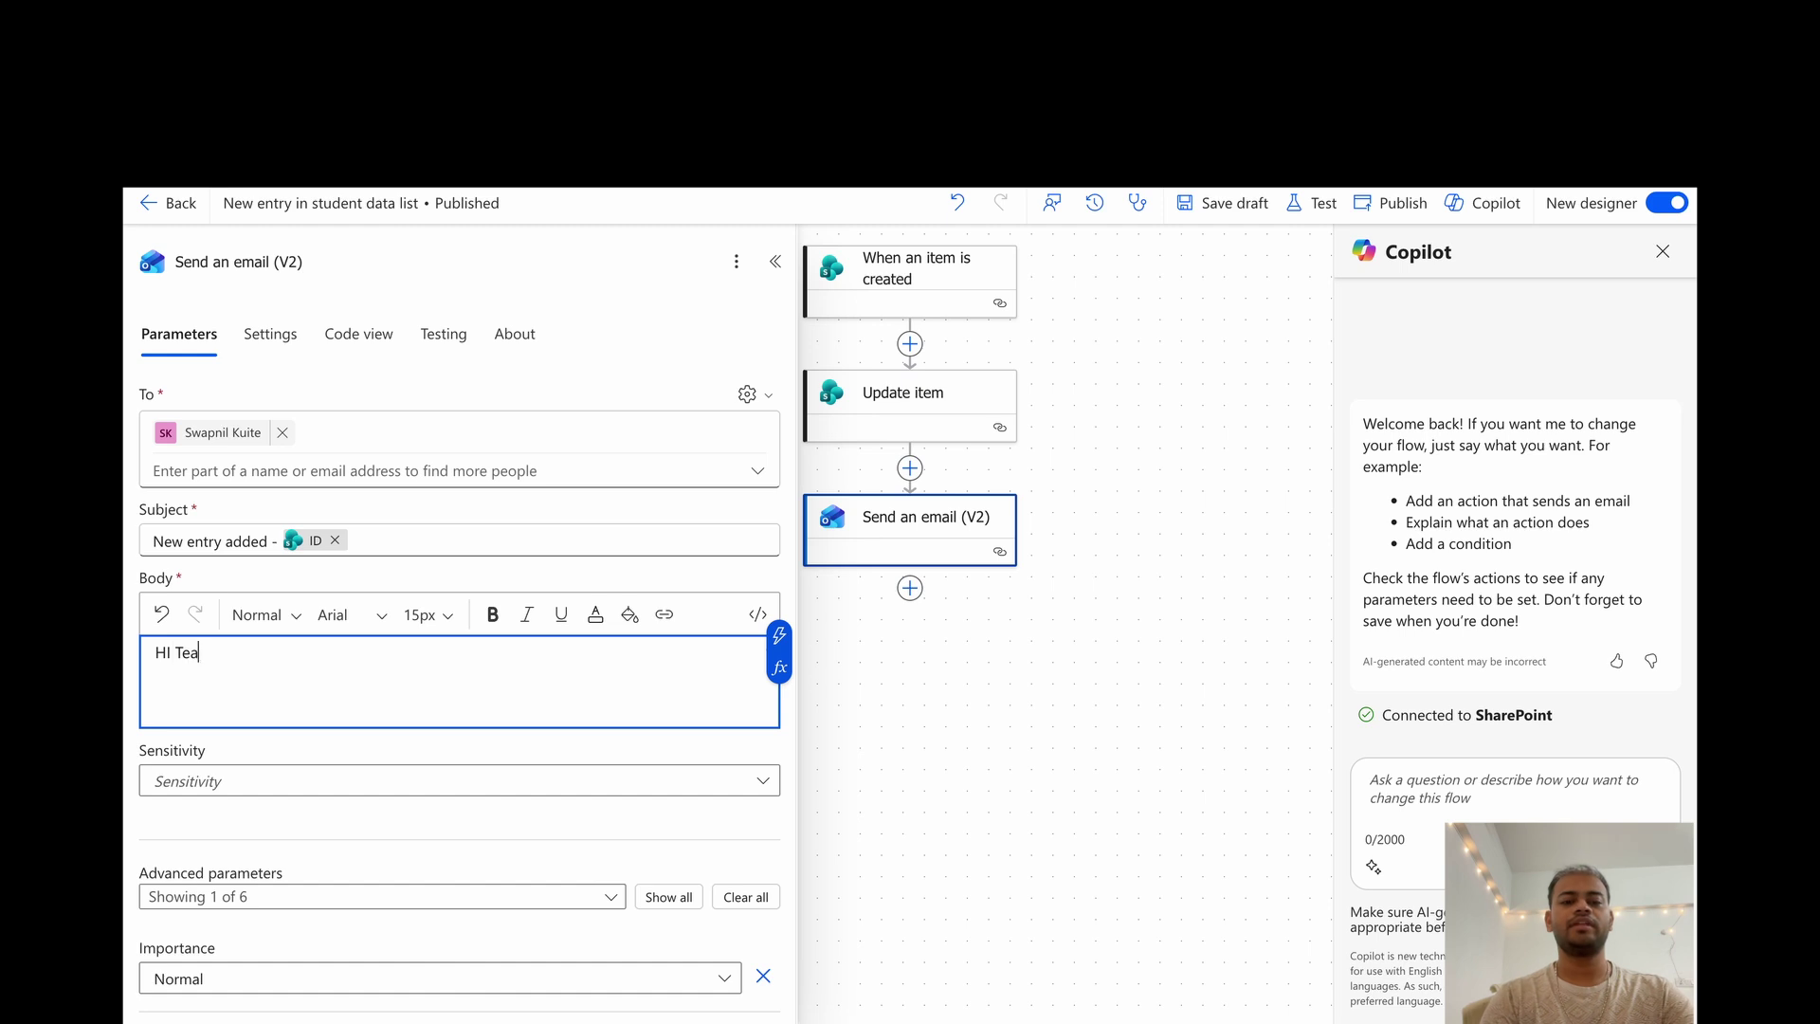
{"action": "type", "text": "m,"}
{"action": "key", "text": "Return"}
{"action": "key", "text": "Return"}
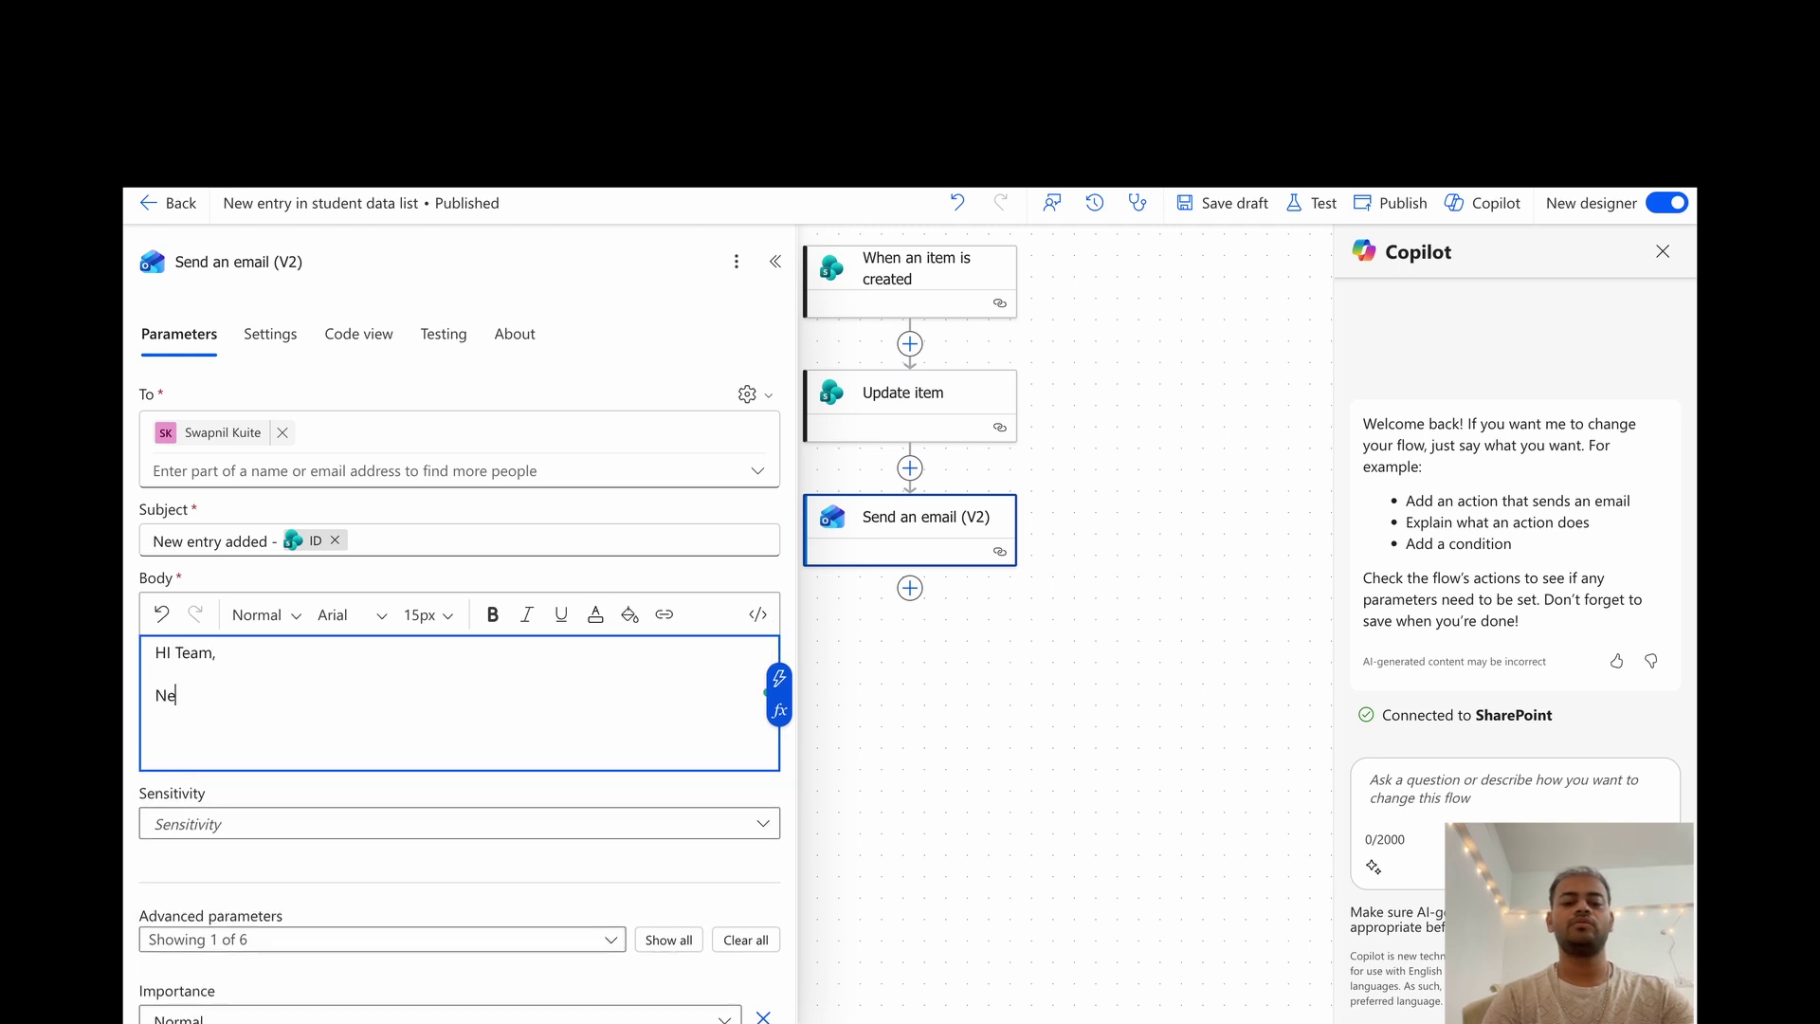
{"action": "type", "text": "New netry is adde"}
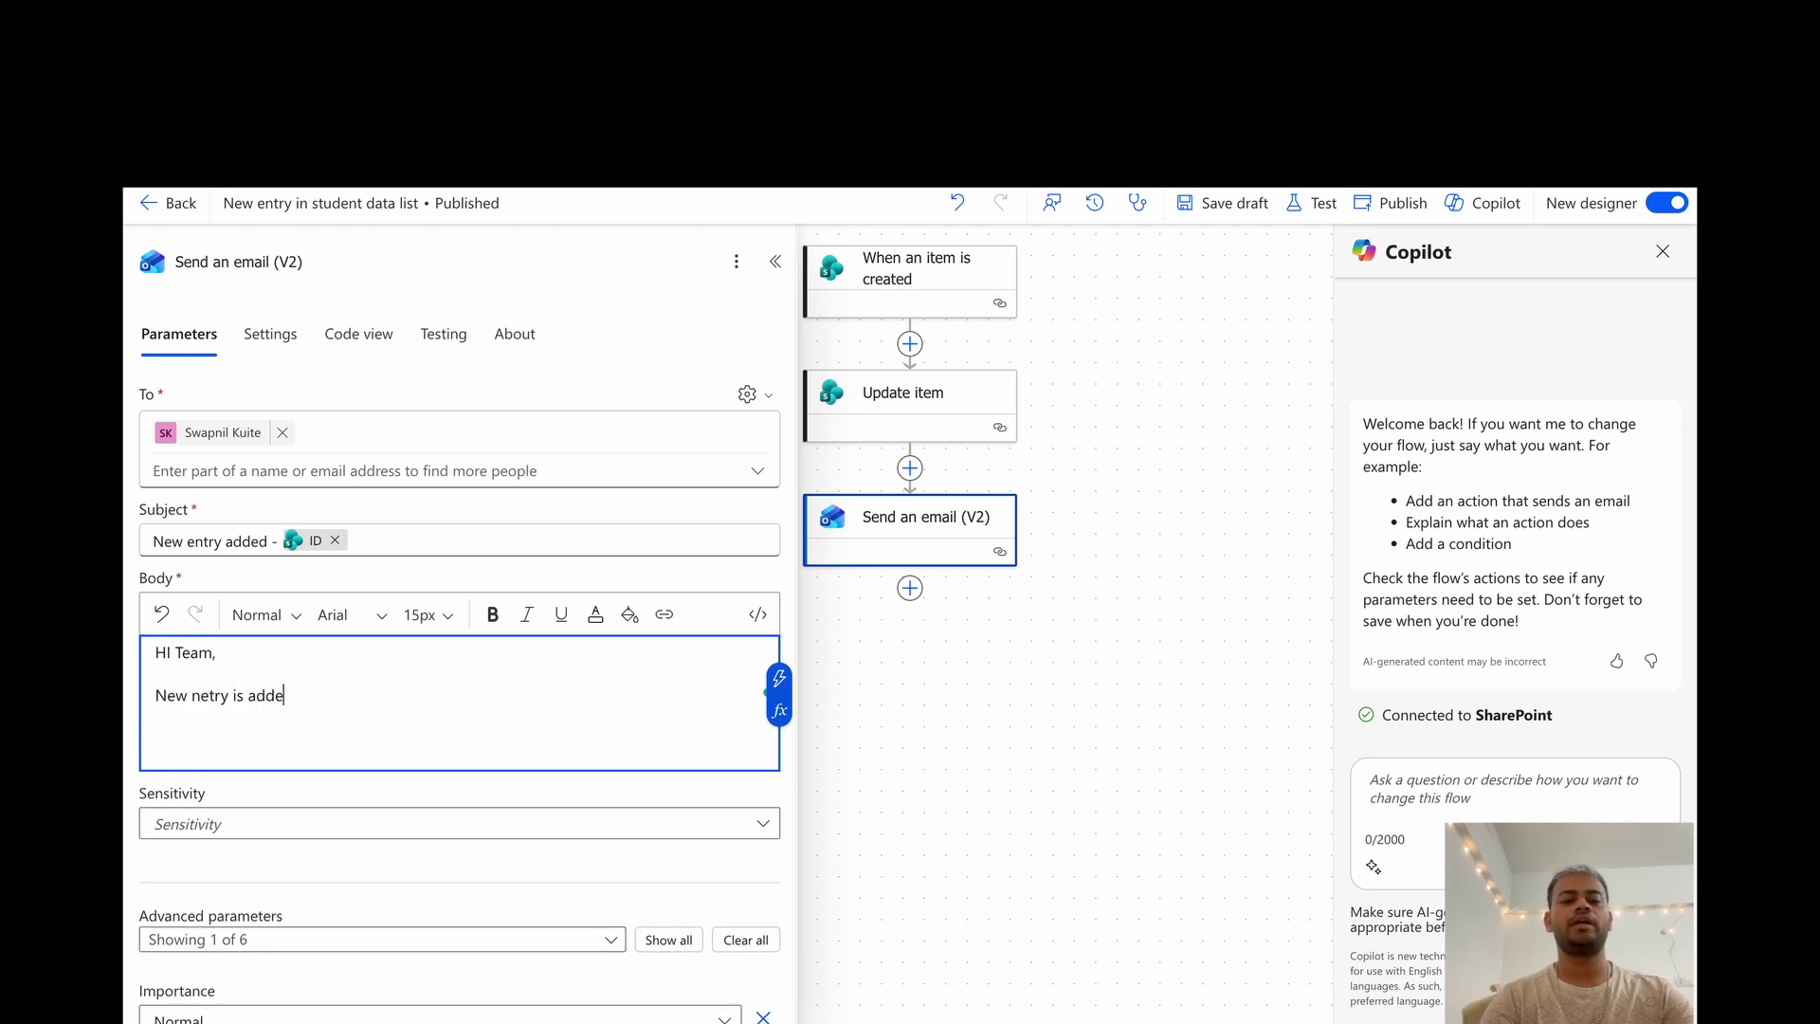
{"action": "type", "text": "d."}
{"action": "key", "text": "Return"}
{"action": "key", "text": "Return"}
- Add the line "ID =" followed by the item's ID dynamic value to the email body
{"action": "type", "text": "ID "}
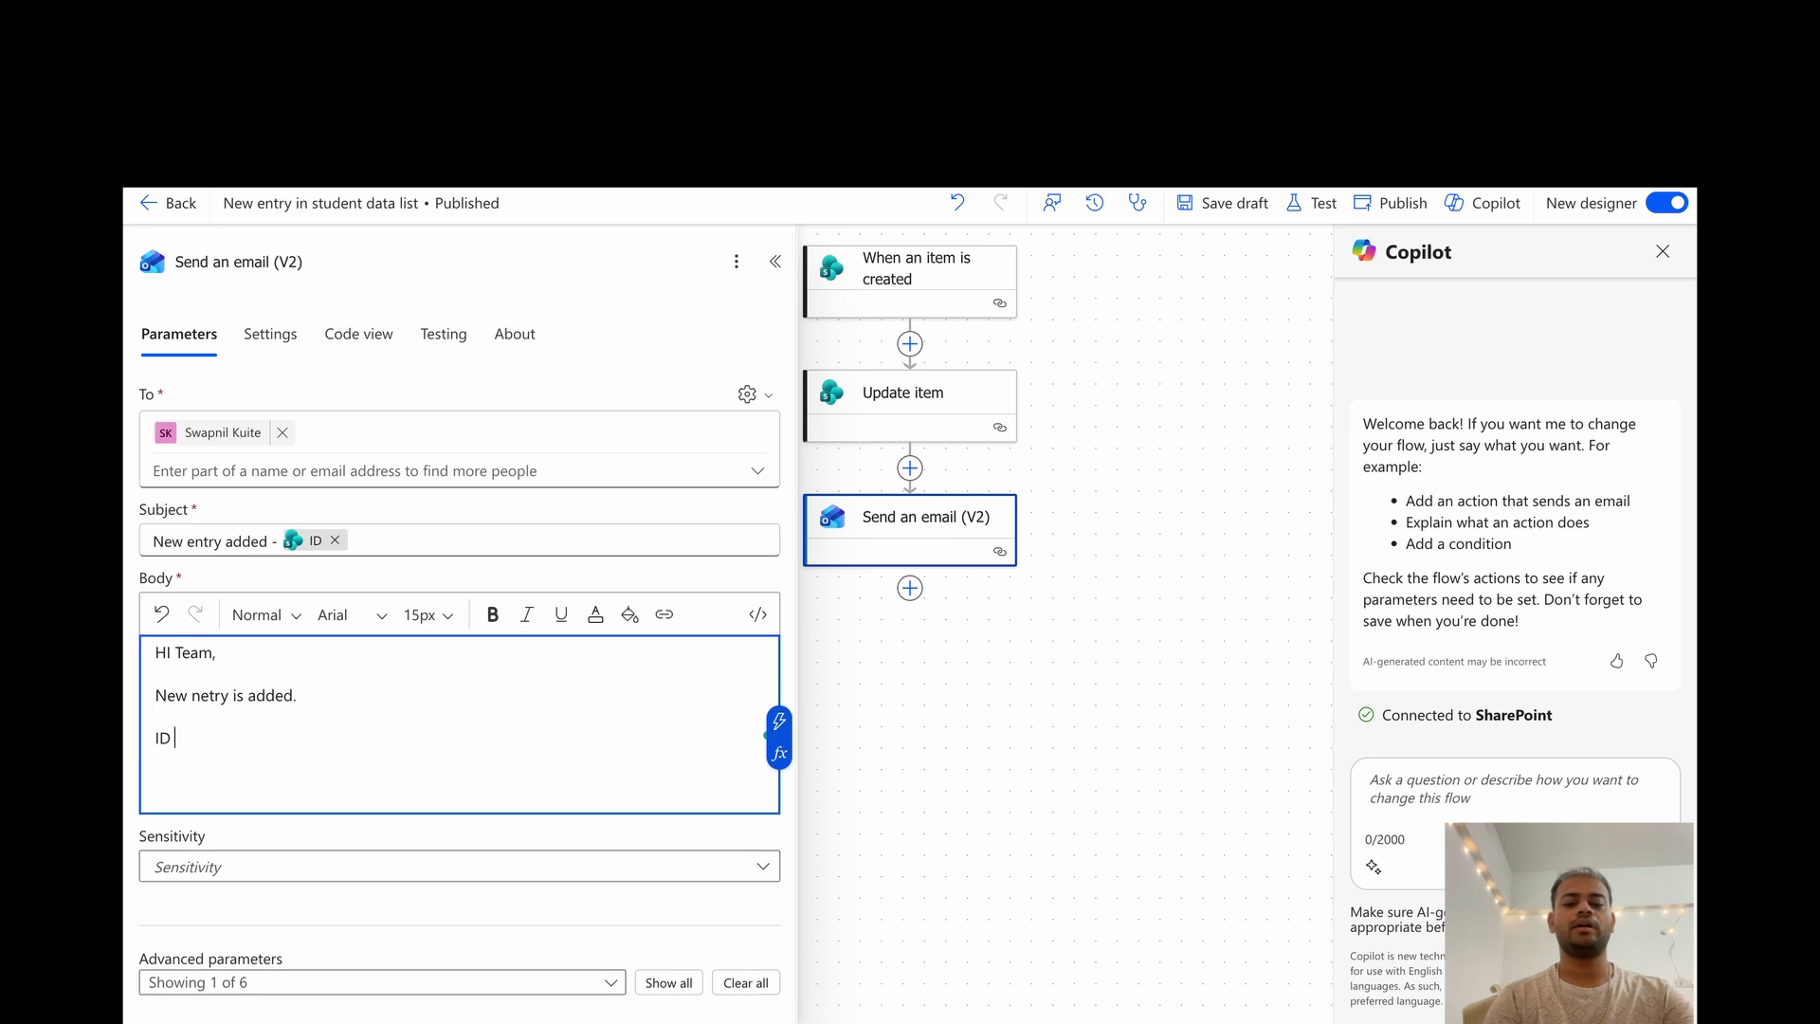
{"action": "type", "text": "-="}
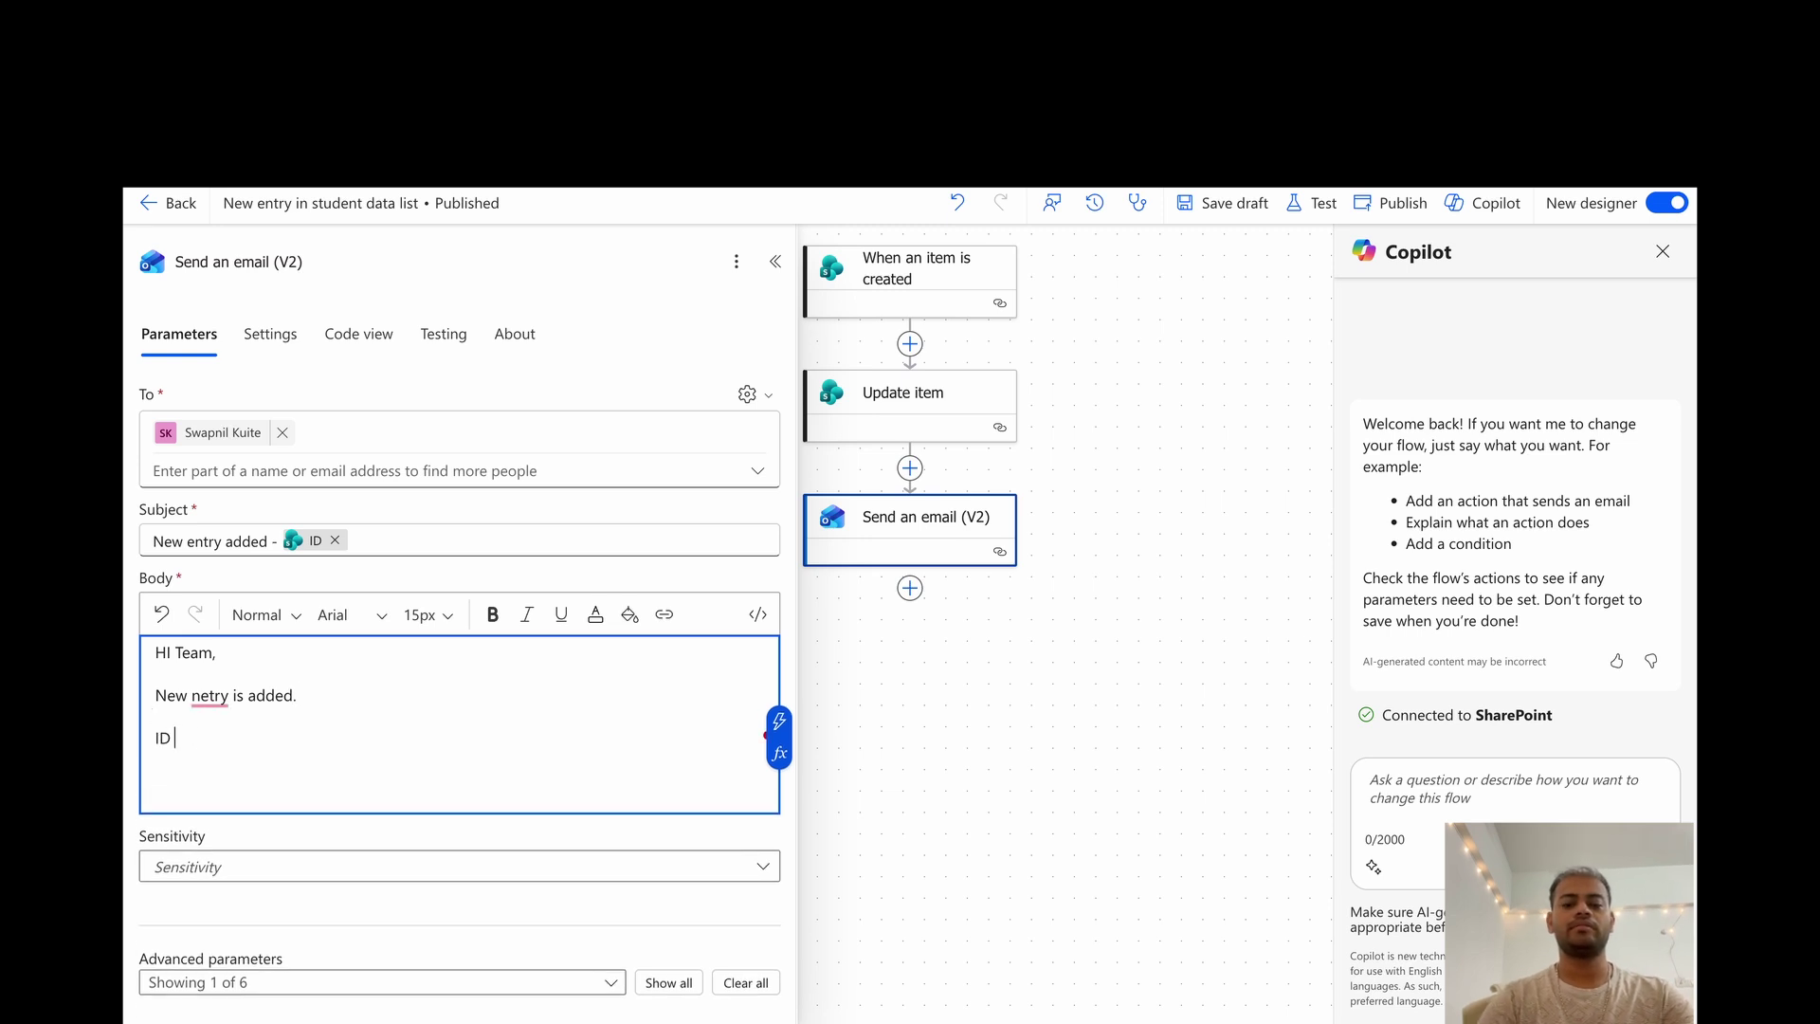
{"action": "left_click", "coordinate": [780, 728]}
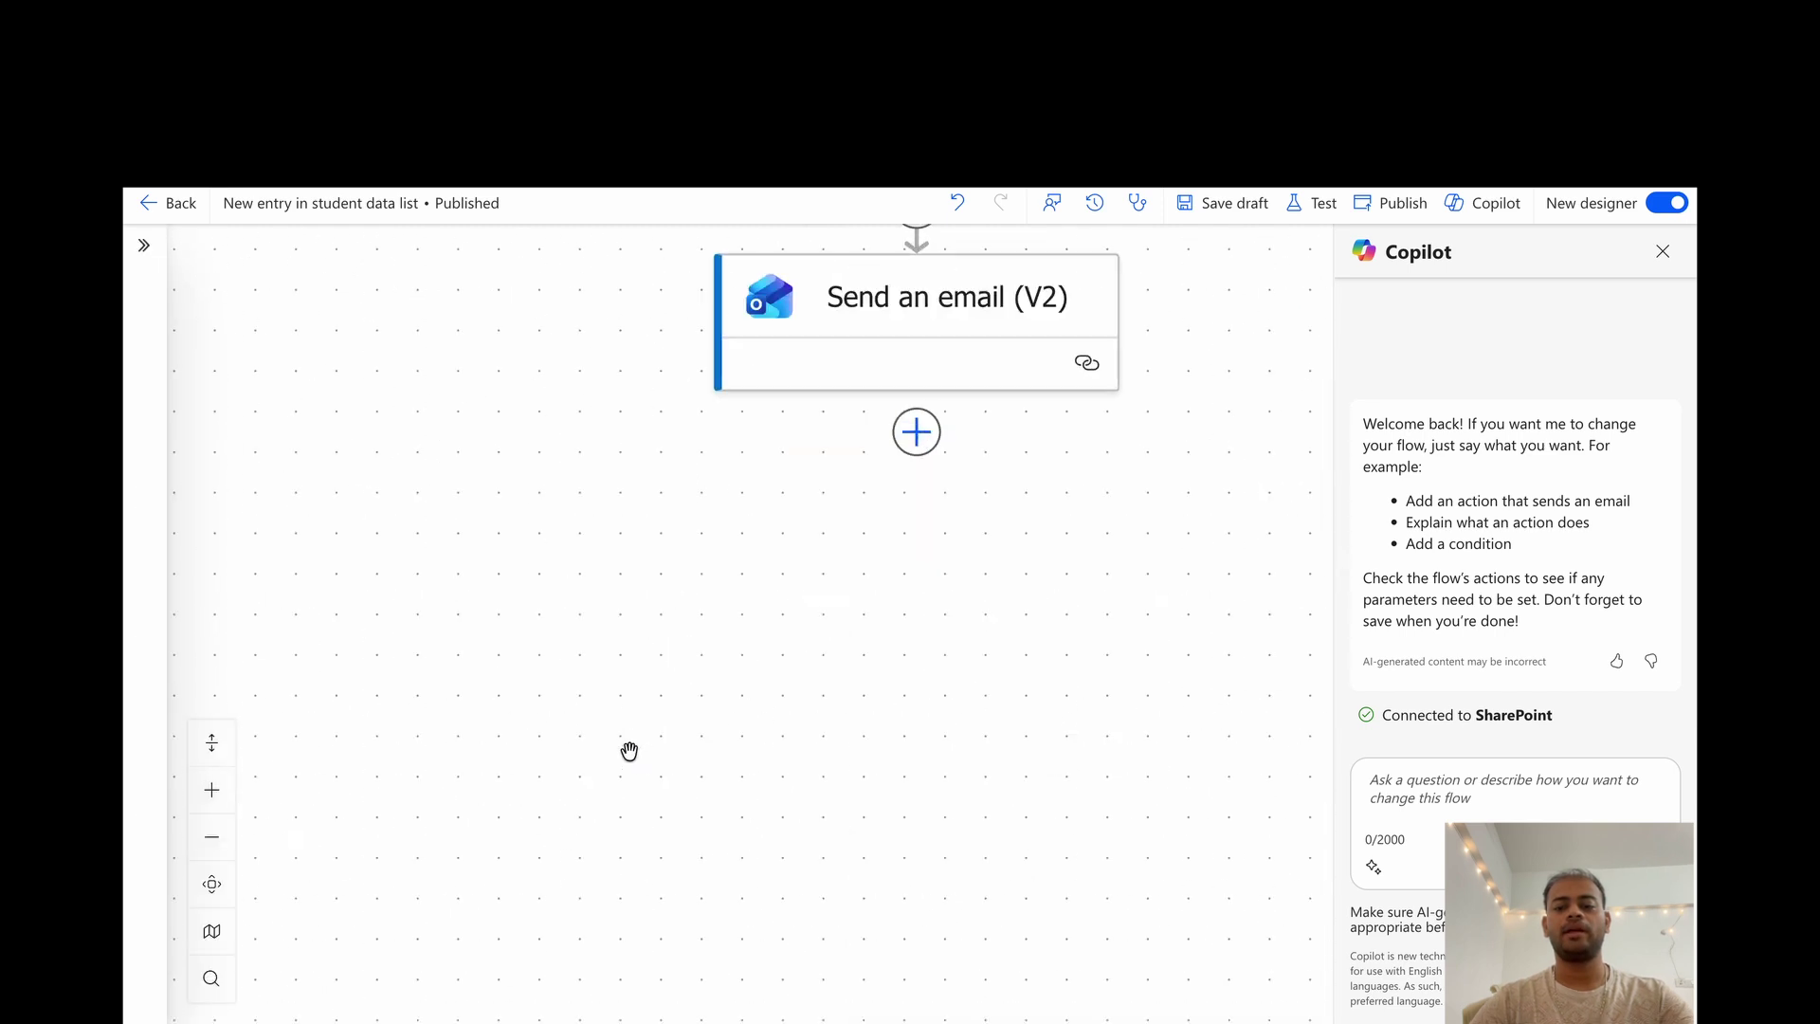
{"action": "scroll", "coordinate": [691, 547], "scroll_direction": "up", "scroll_amount": 3}
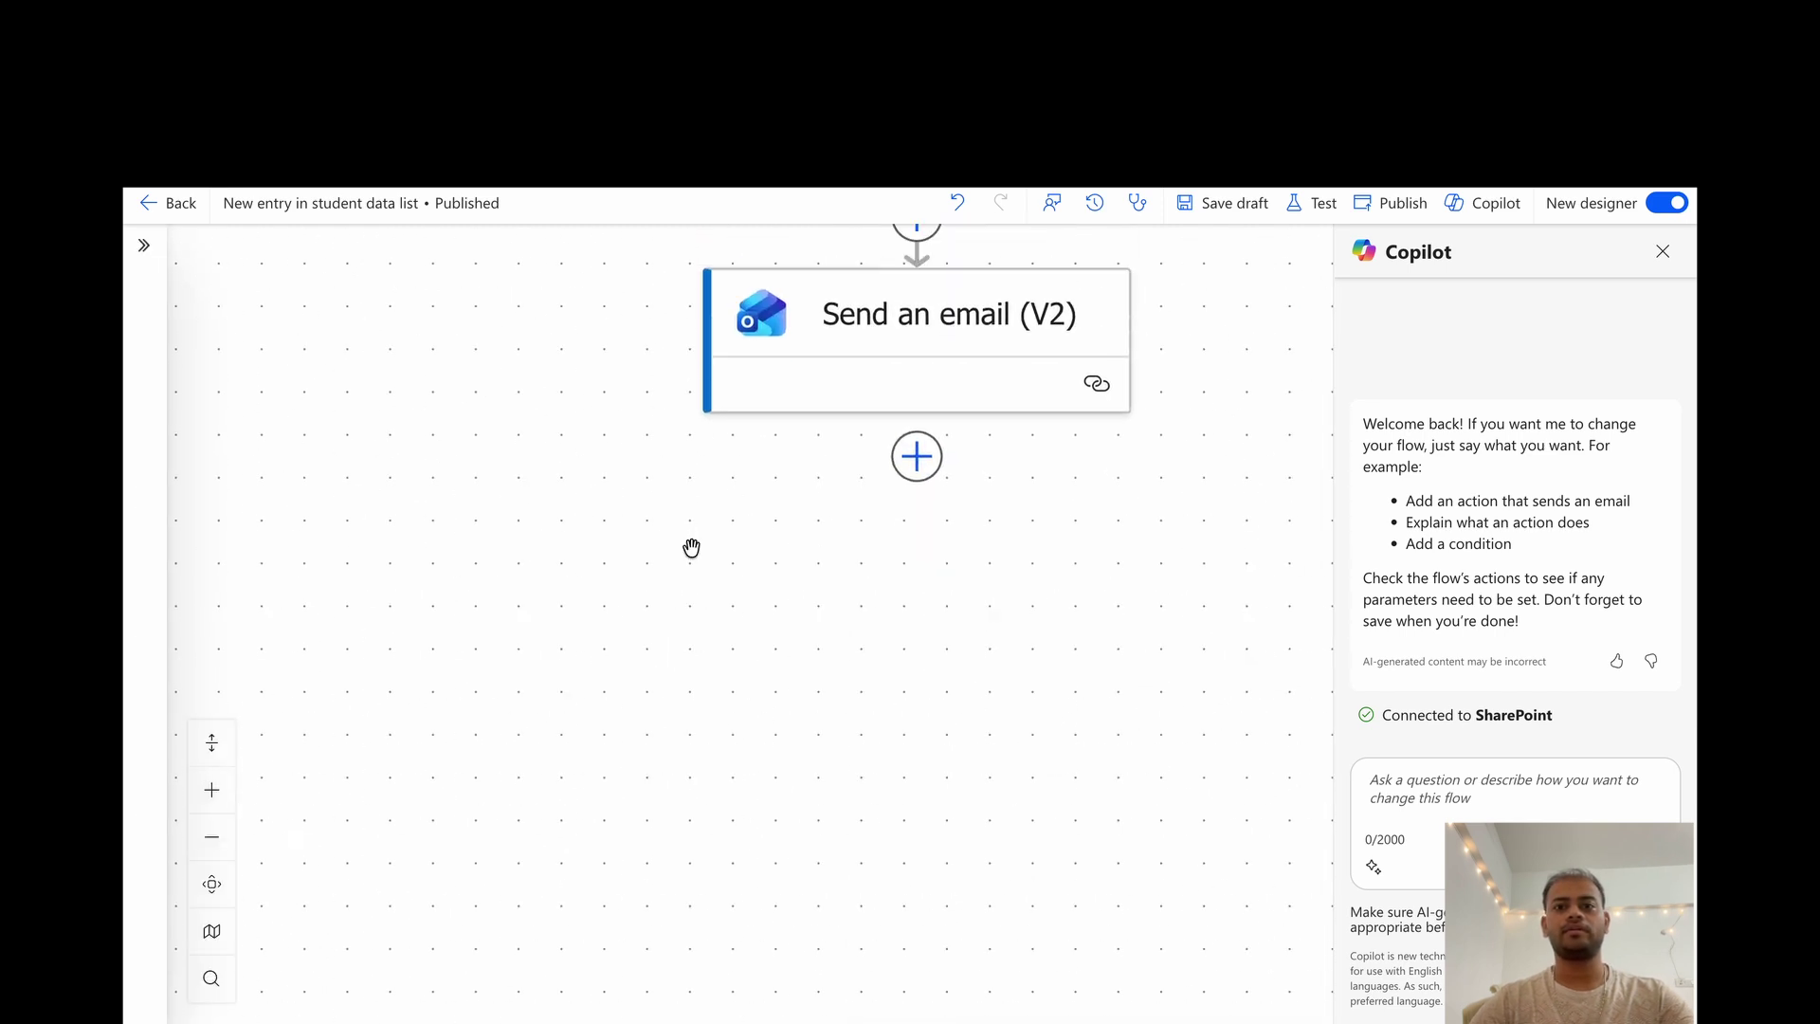
{"action": "scroll", "coordinate": [691, 548], "scroll_direction": "down", "scroll_amount": 3}
{"action": "left_click", "coordinate": [800, 581]}
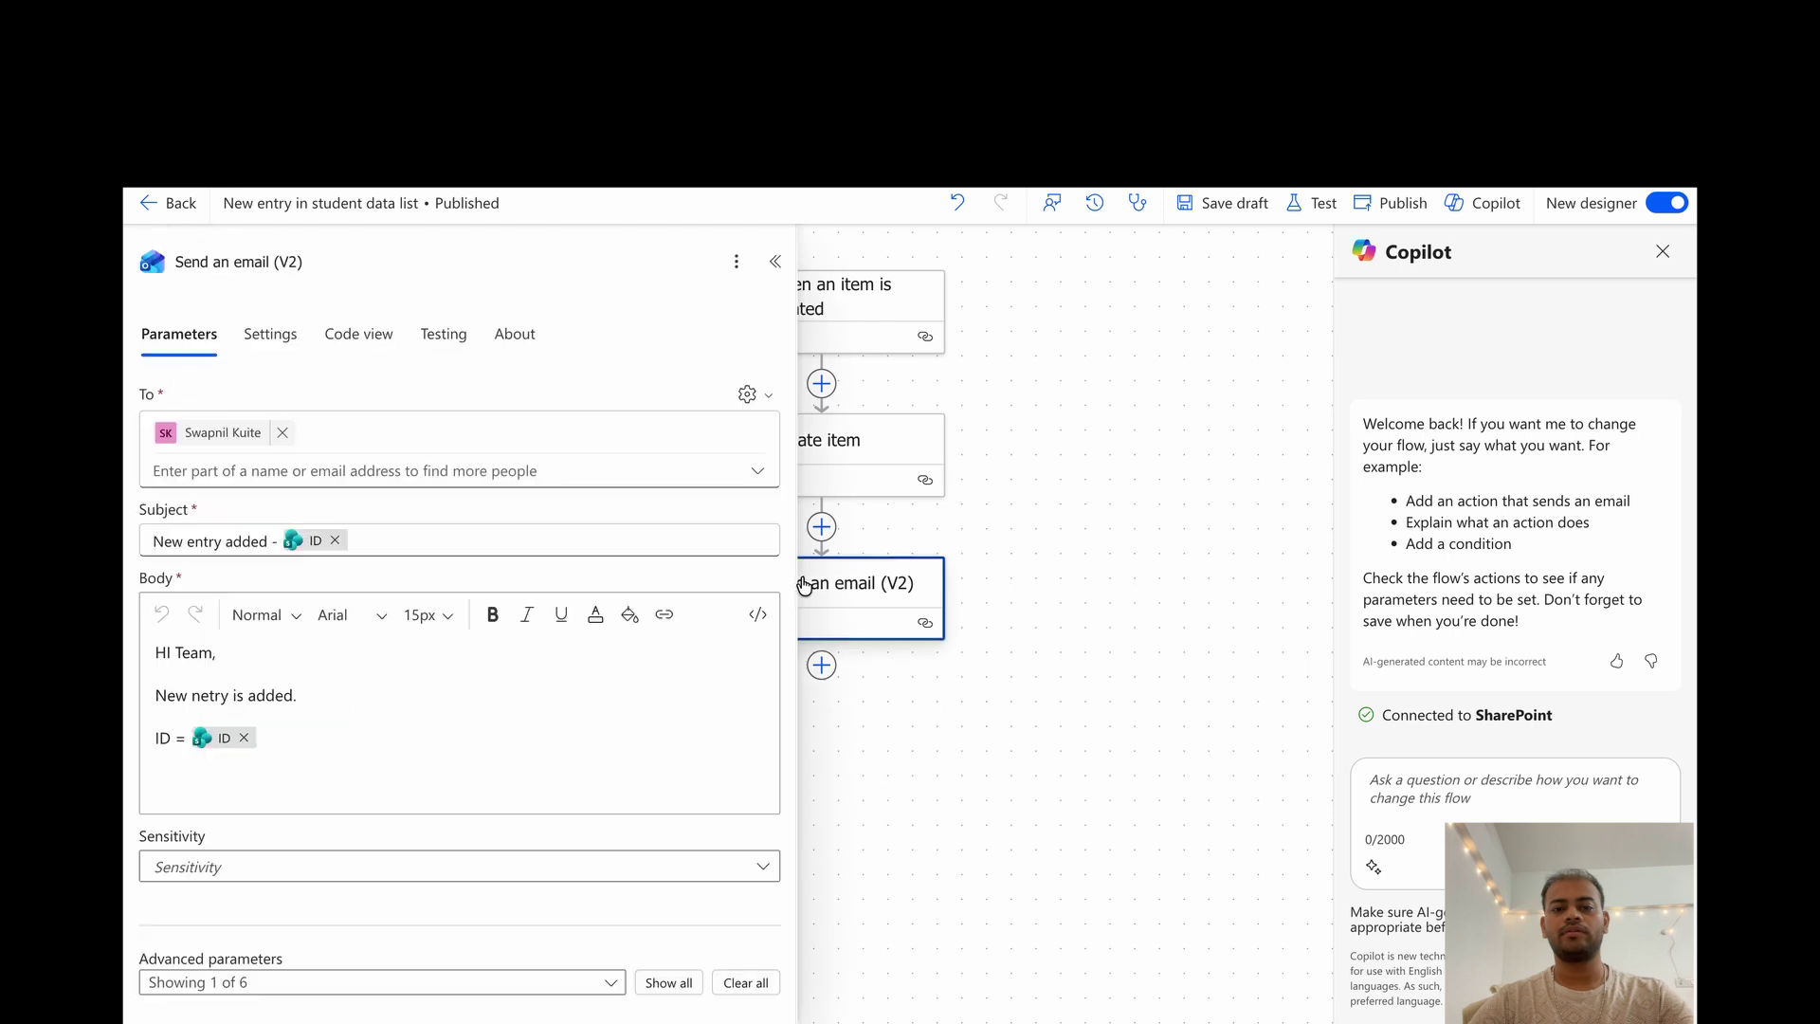
- Add the body line "Student Name =" followed by the Title dynamic value from "When an item is created"
{"action": "left_click", "coordinate": [283, 736]}
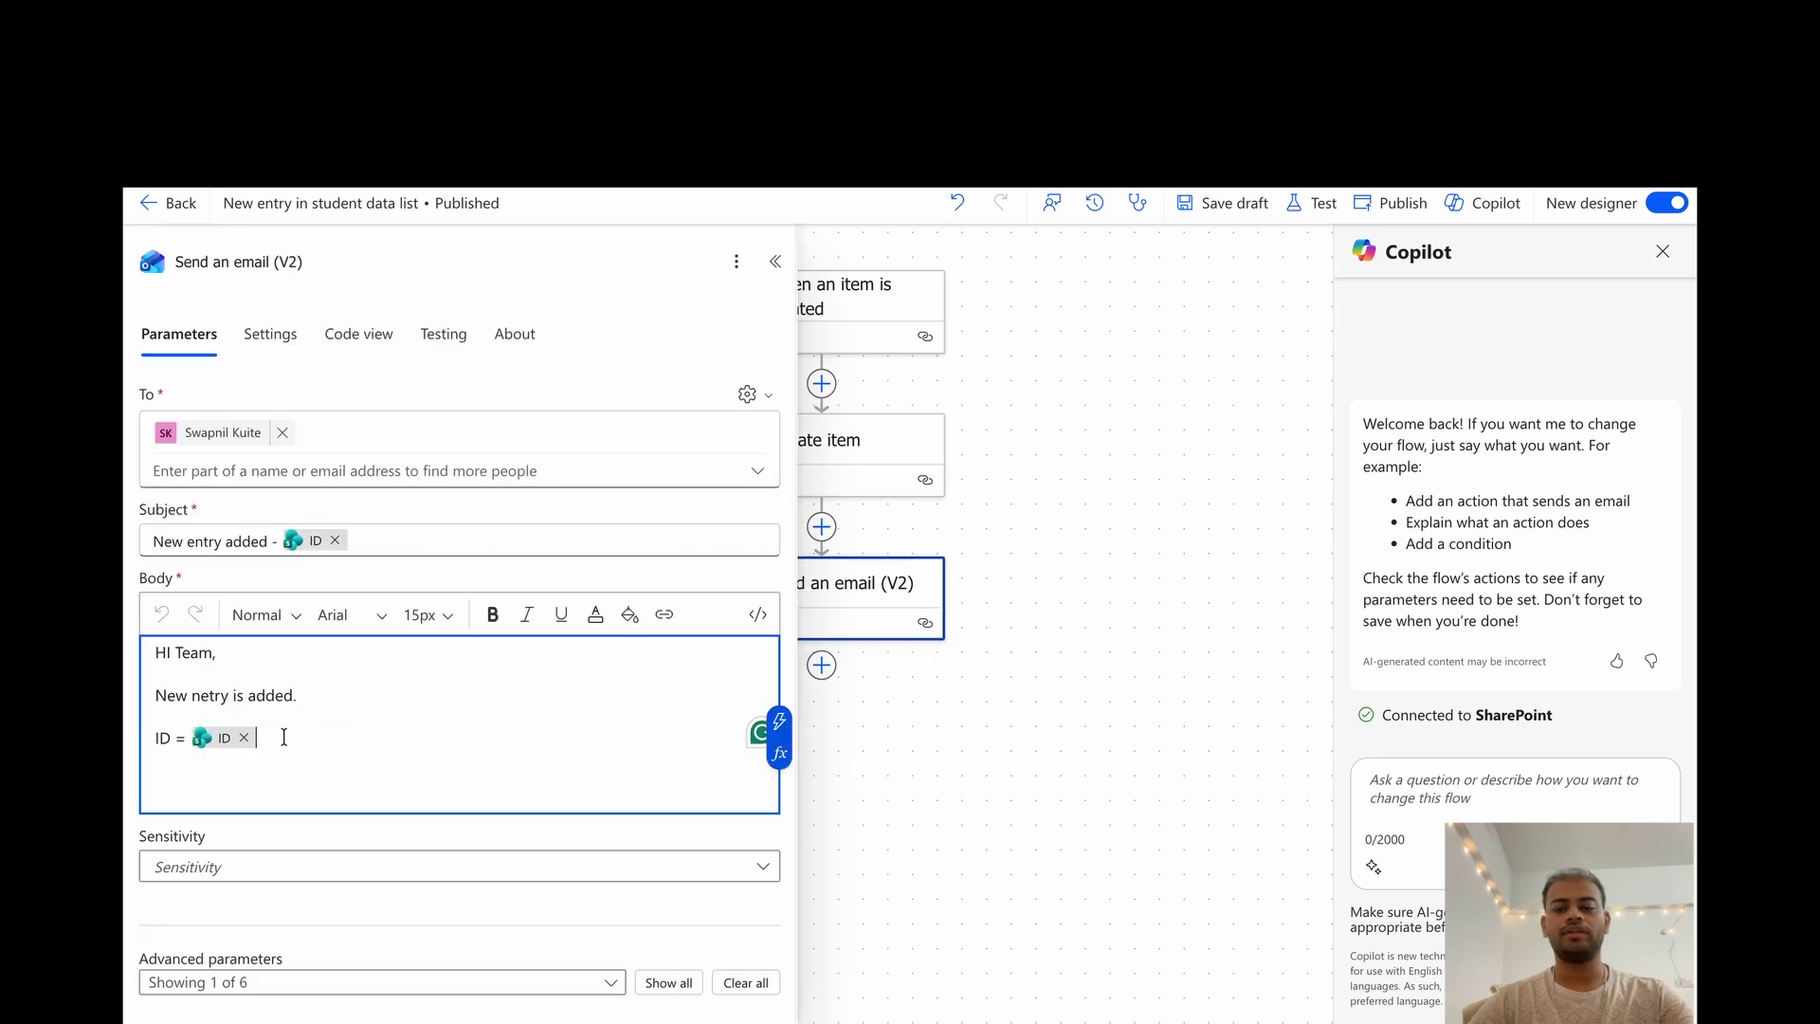
{"action": "key", "text": "Return"}
{"action": "type", "text": "Student "}
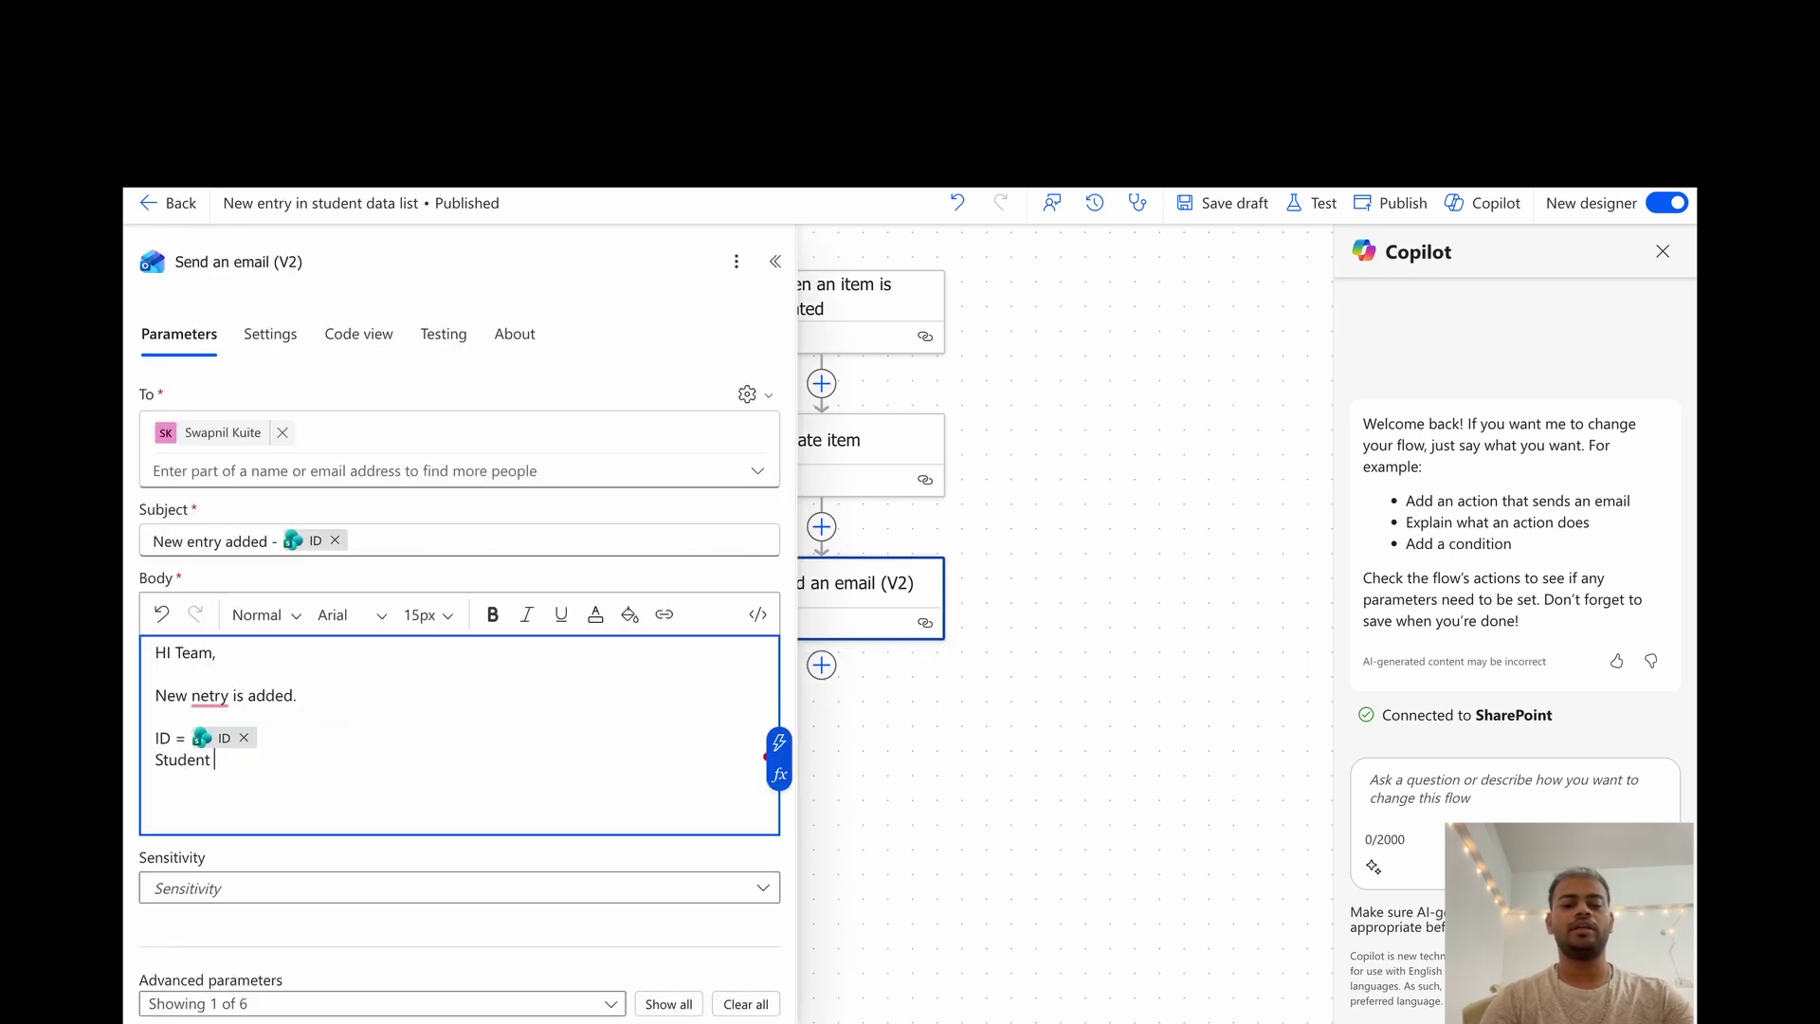
{"action": "type", "text": "Name ="}
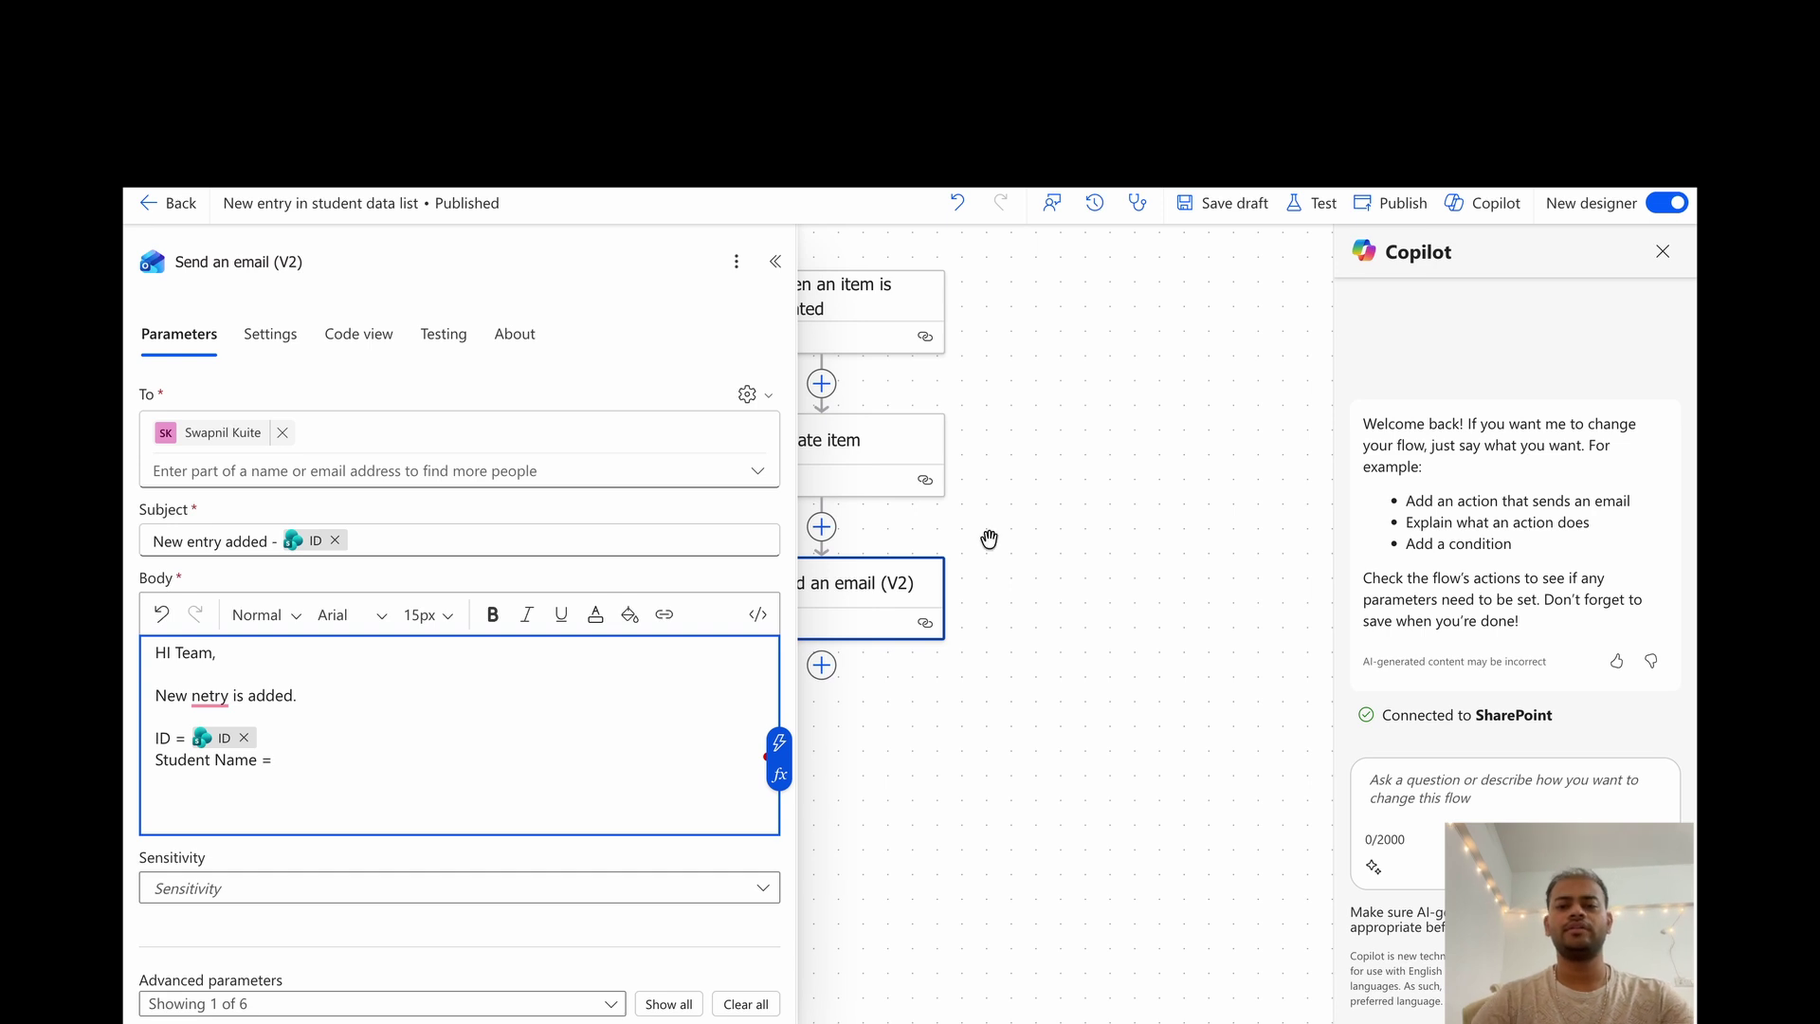
{"action": "left_click", "coordinate": [779, 742]}
{"action": "scroll", "coordinate": [1024, 777], "scroll_direction": "down", "scroll_amount": 5}
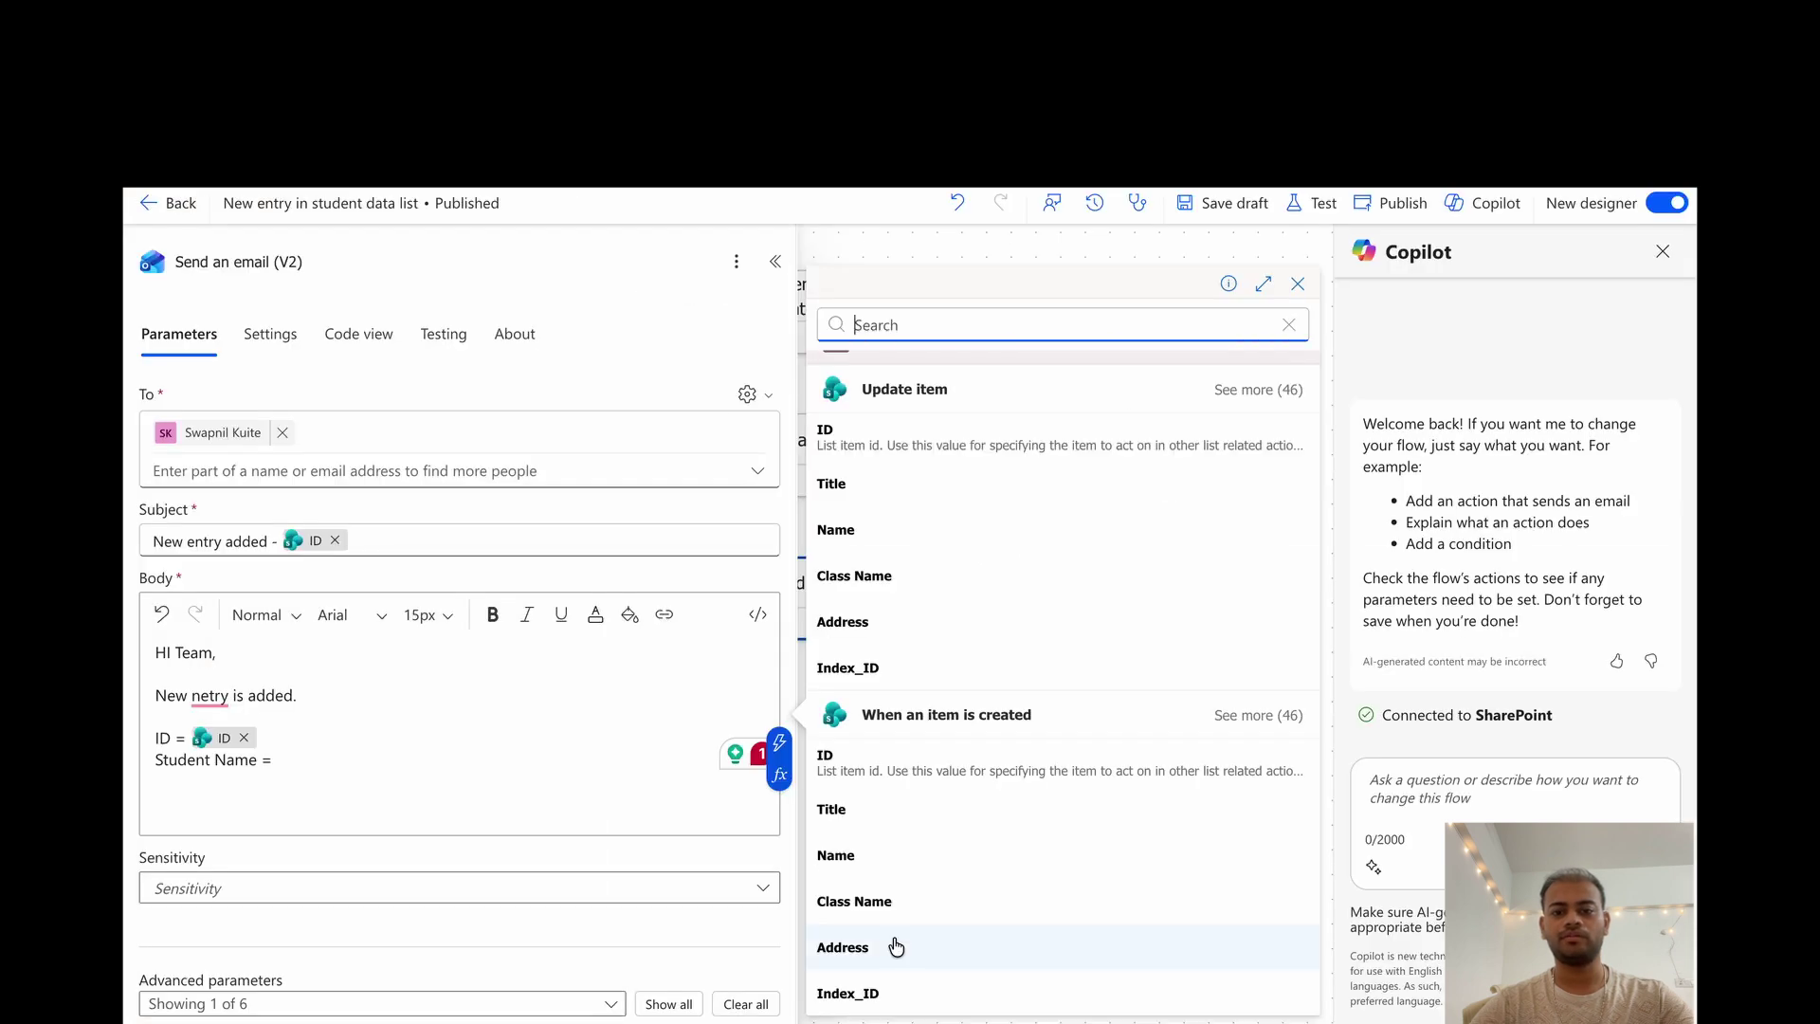
{"action": "left_click", "coordinate": [885, 818]}
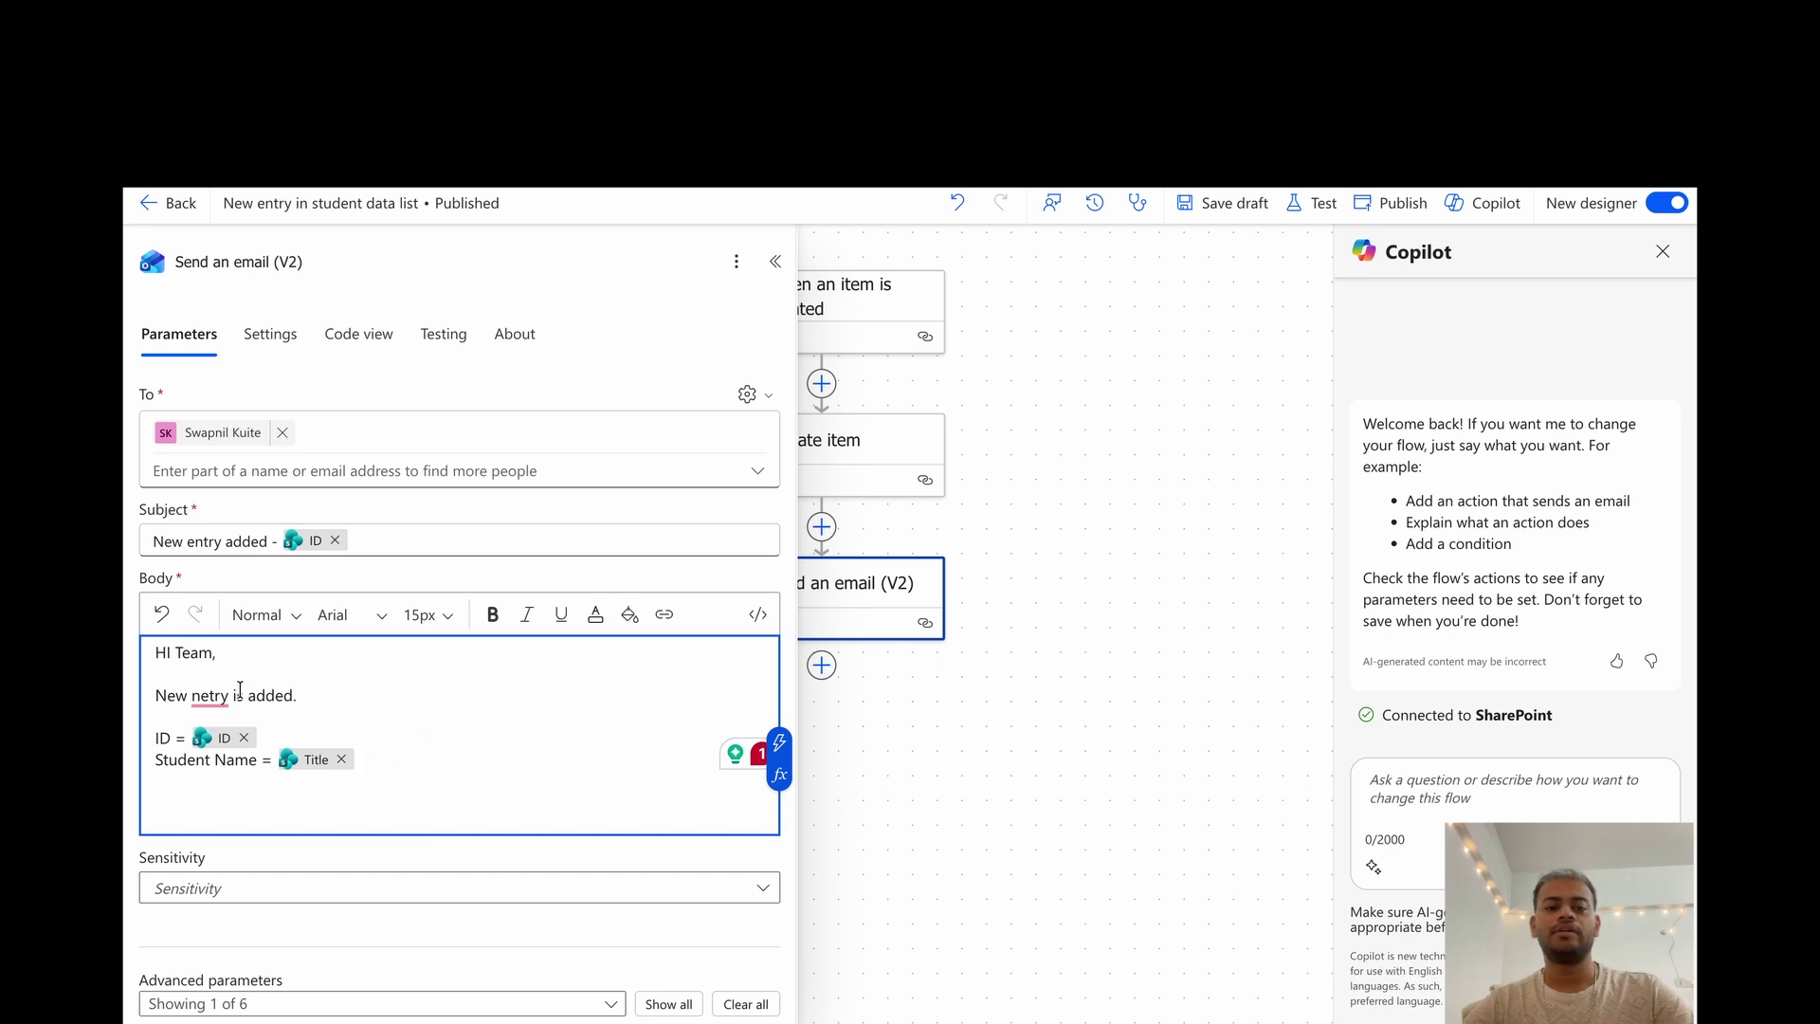
- Correct "netry" to "entry" in the email body and end it with "Thanks," and the sender's name
{"action": "mouse_move", "coordinate": [210, 689]}
{"action": "left_click", "coordinate": [213, 759]}
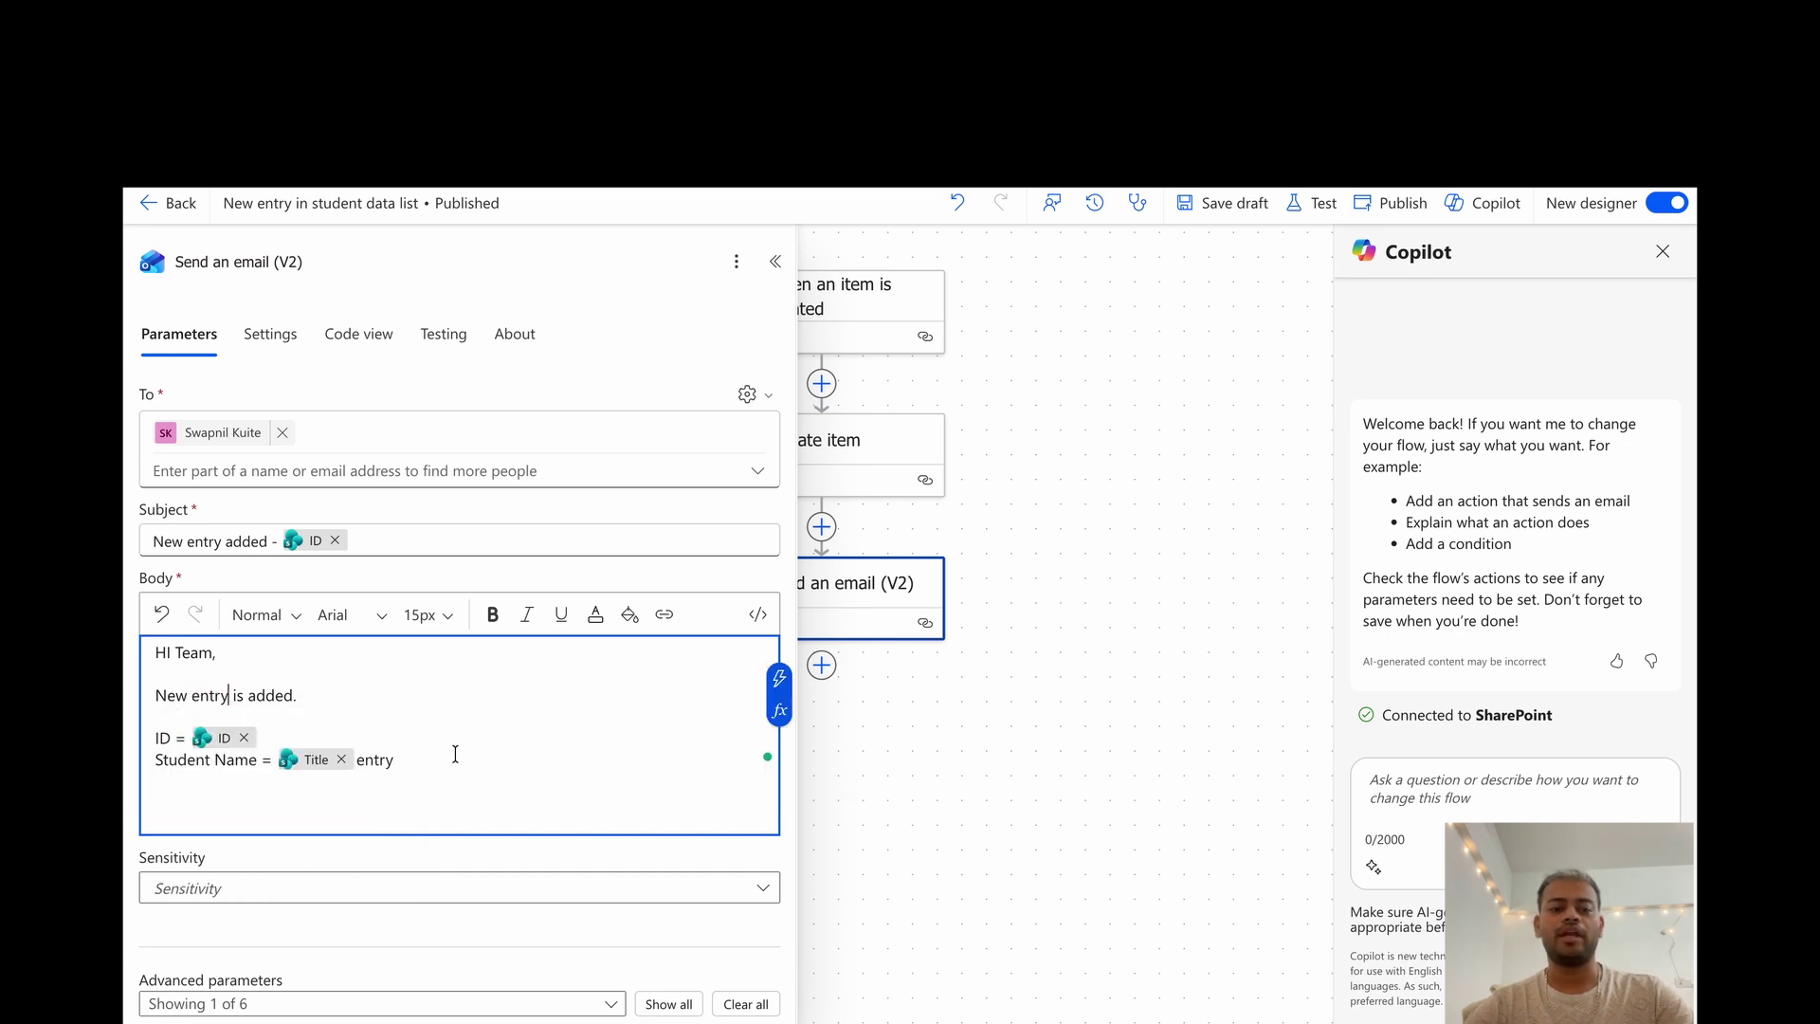
{"action": "left_click", "coordinate": [456, 756]}
{"action": "key", "text": "Return"}
{"action": "type", "text": "Thank"}
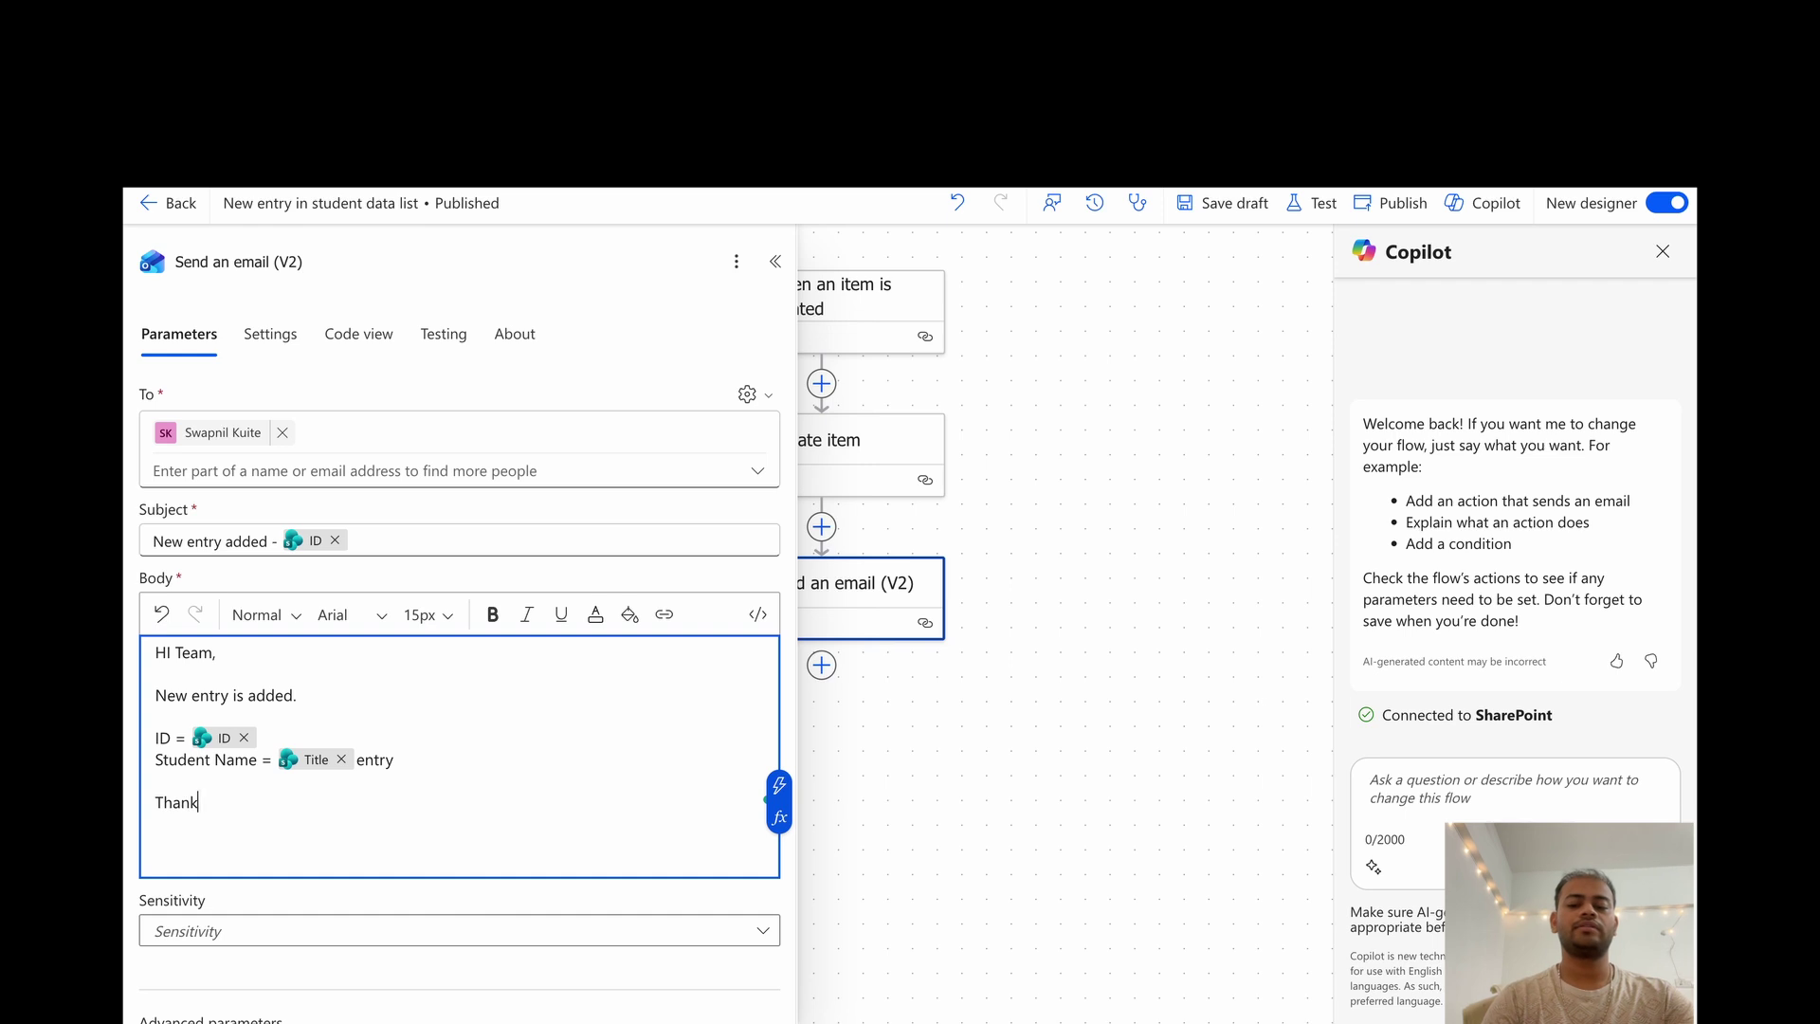
{"action": "type", "text": "s,"}
{"action": "key", "text": "Return"}
{"action": "type", "text": "Swapnil K"}
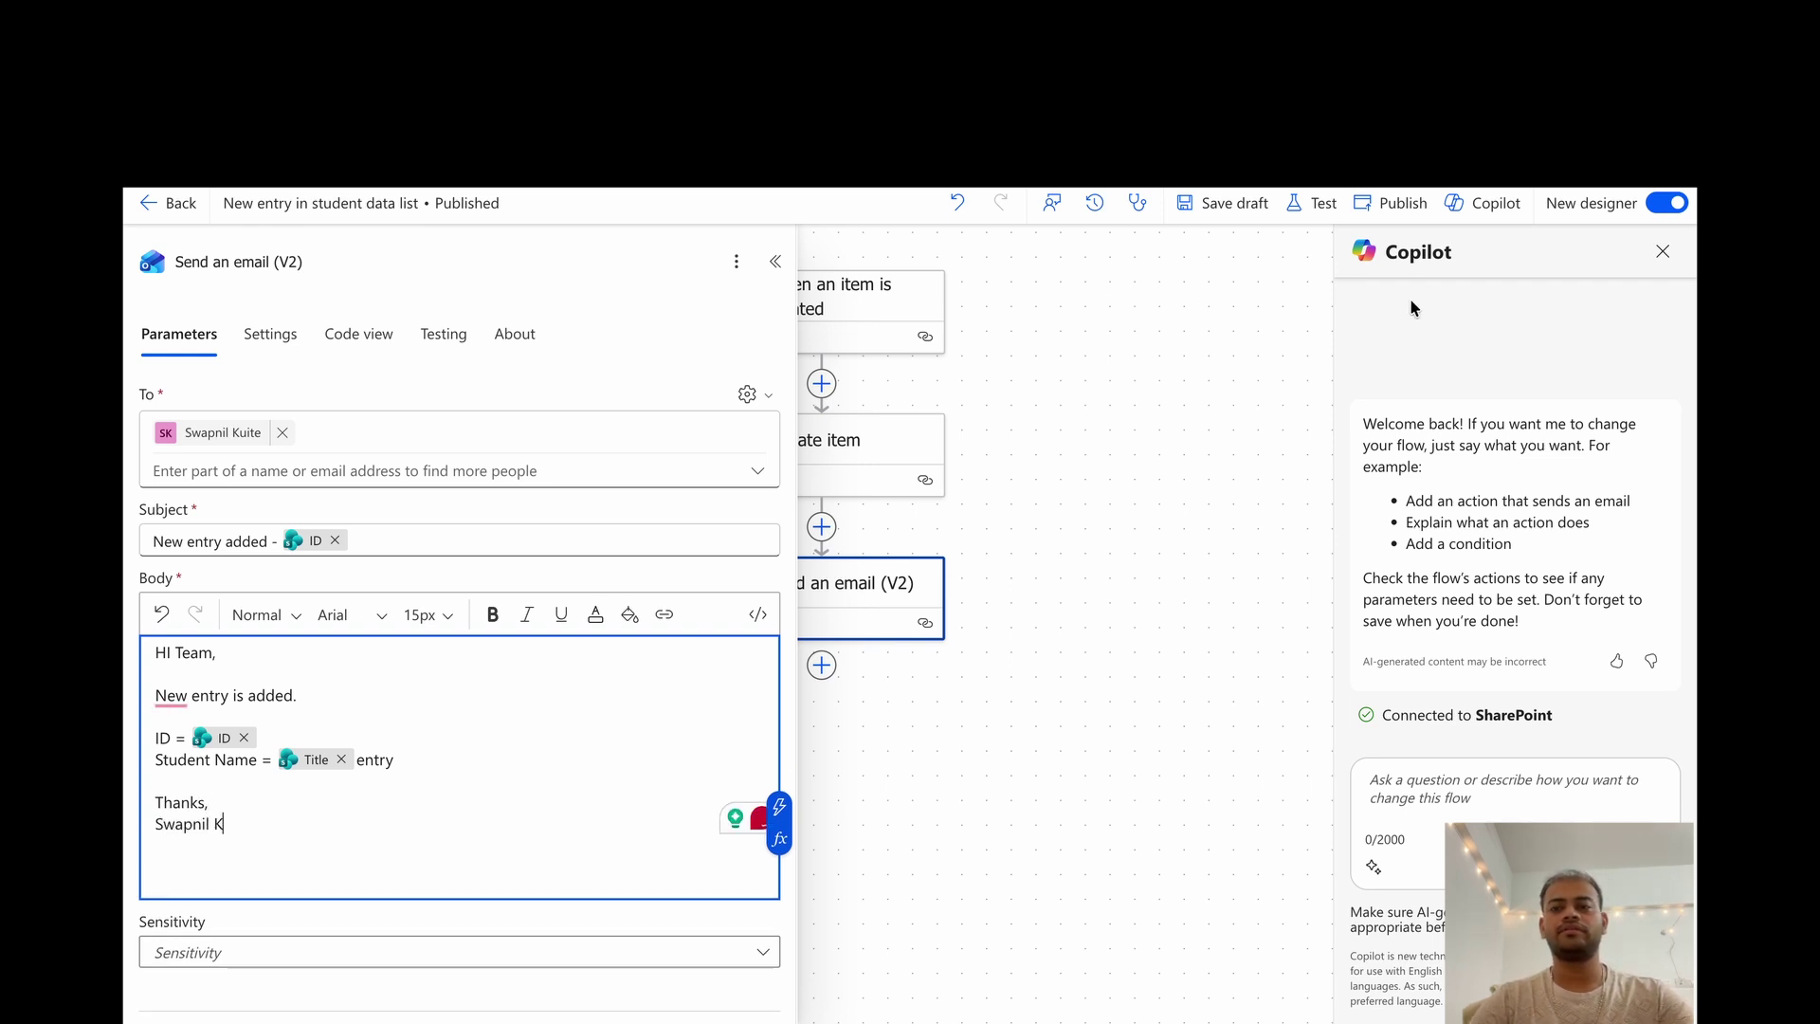
- Close the Send an email (V2) settings and save the flow as a draft
{"action": "left_click", "coordinate": [776, 260]}
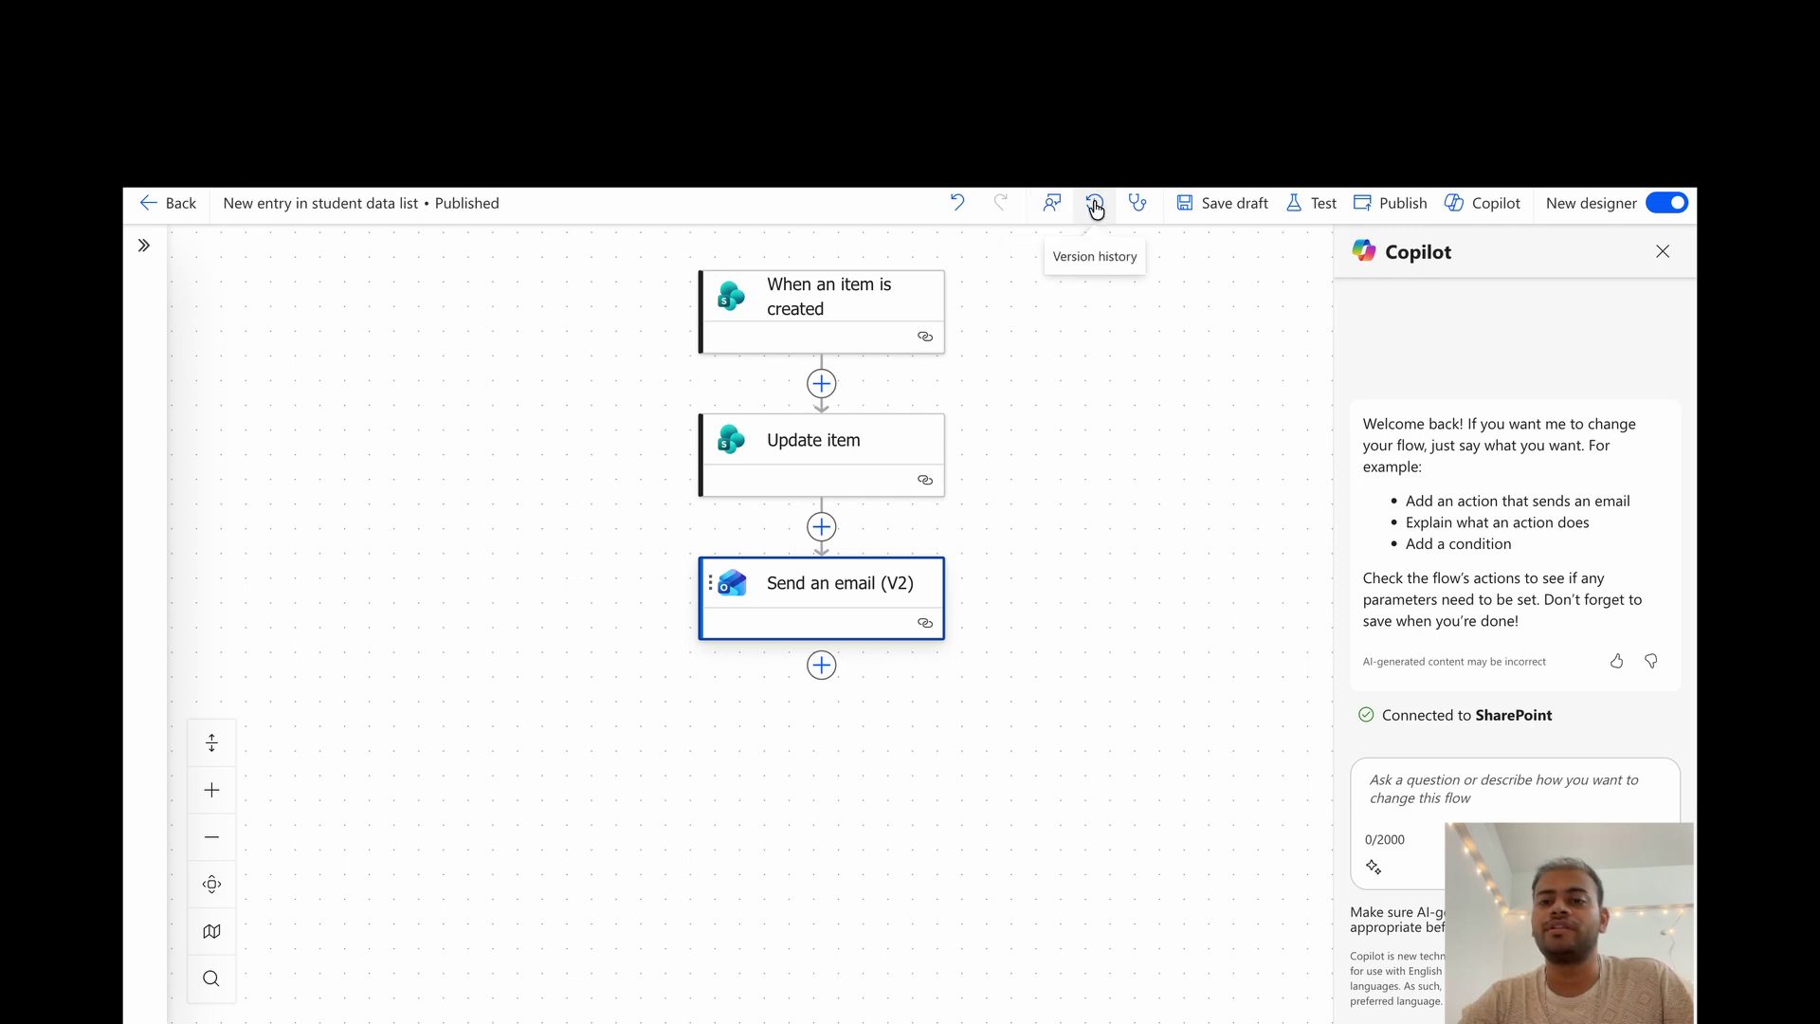
{"action": "left_click", "coordinate": [1233, 205]}
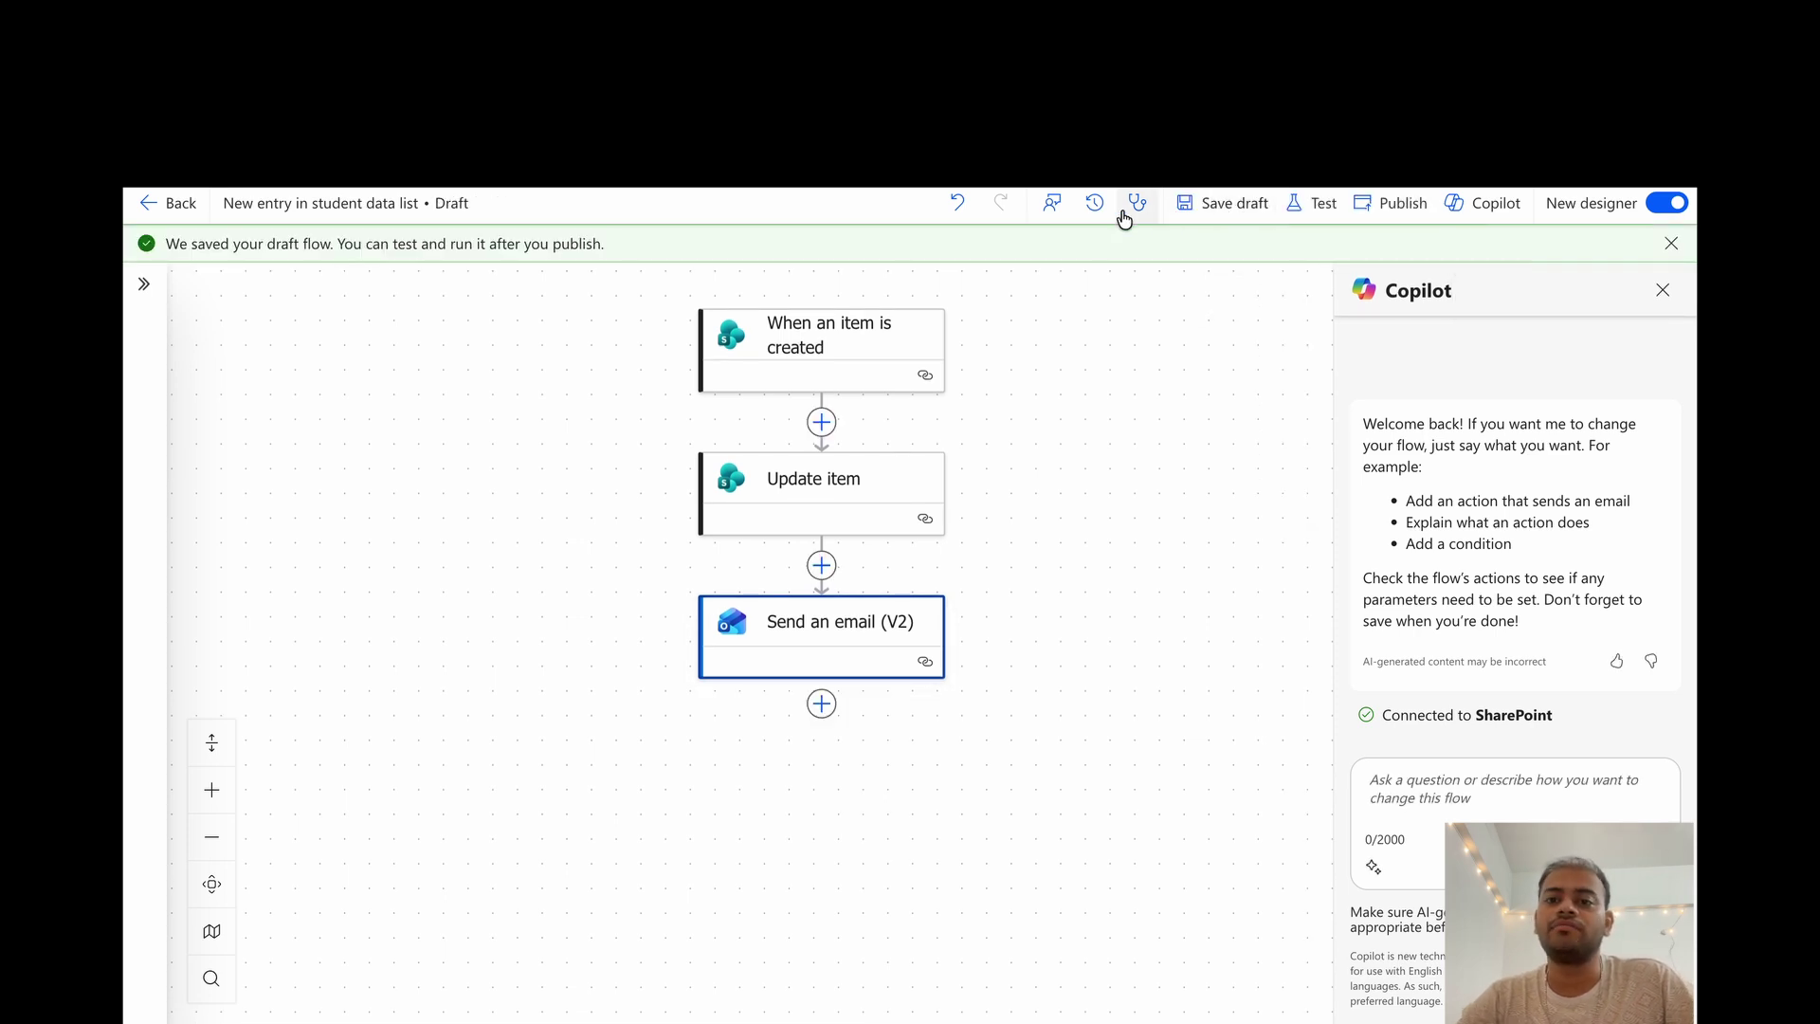
- Examine the flow's version history, comparing the published and past published versions with the latest one, and return to the latest version
{"action": "left_click", "coordinate": [1095, 203]}
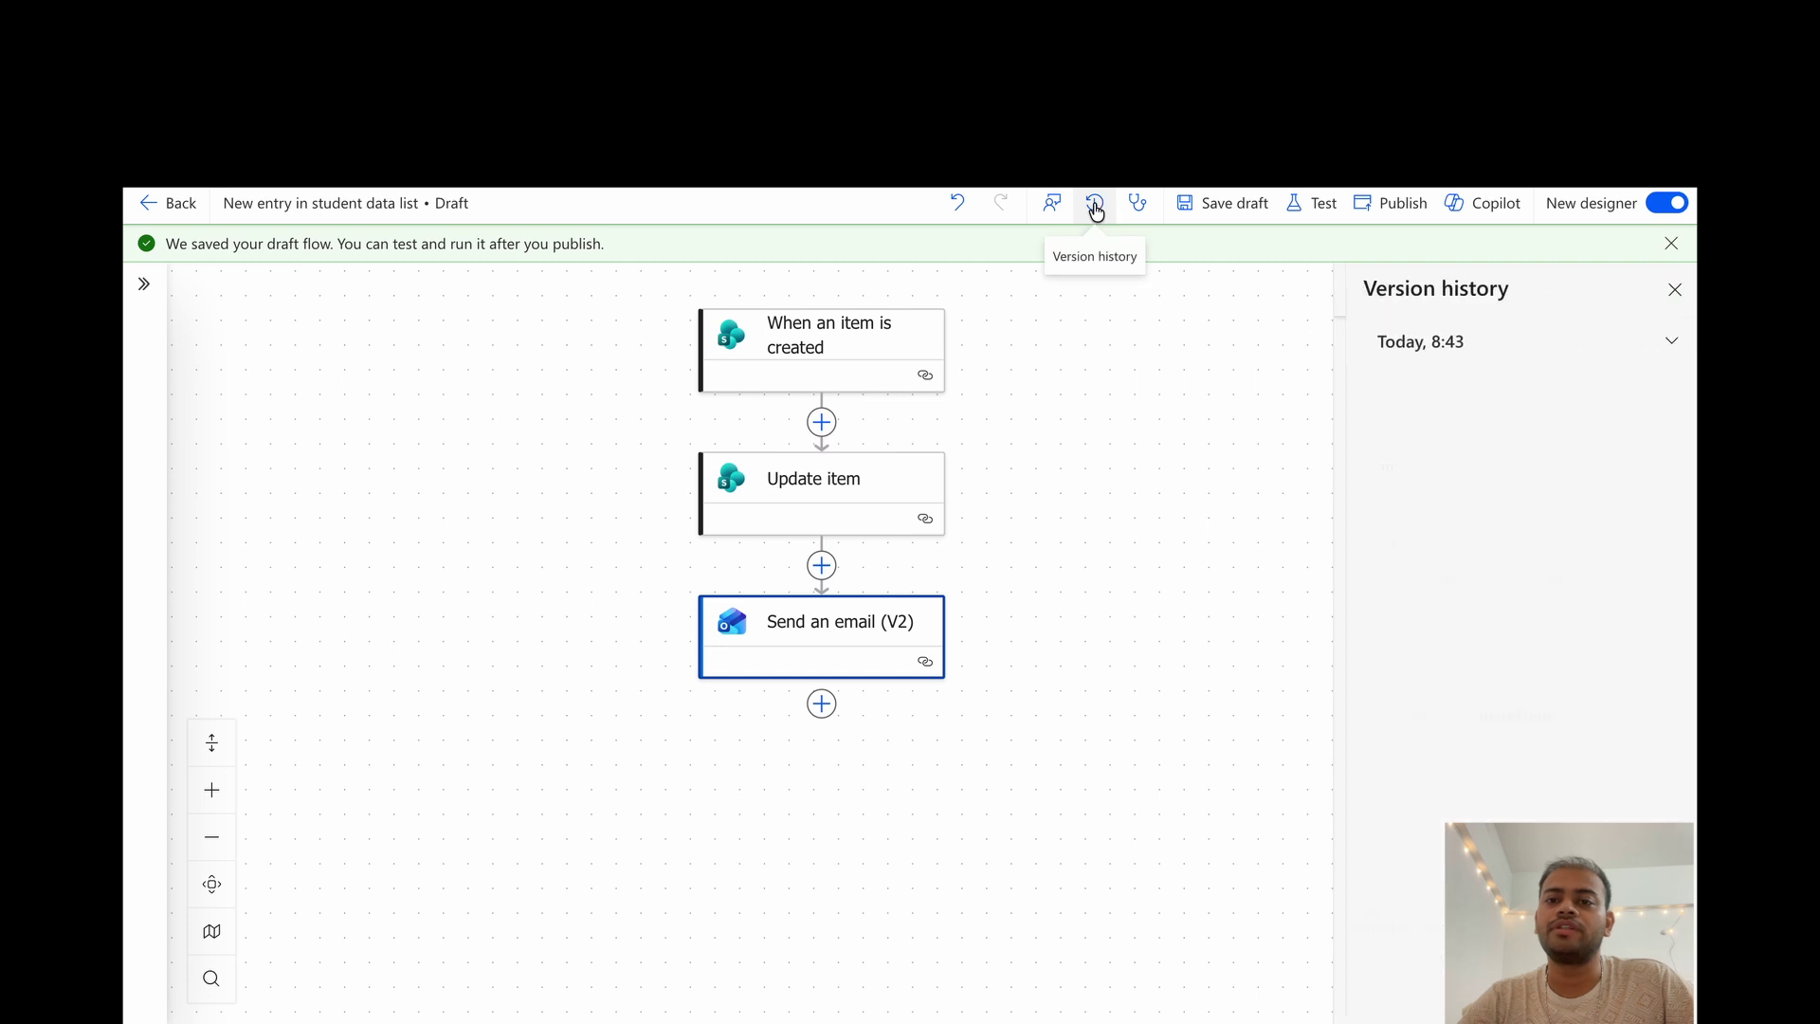
{"action": "left_click", "coordinate": [1592, 370]}
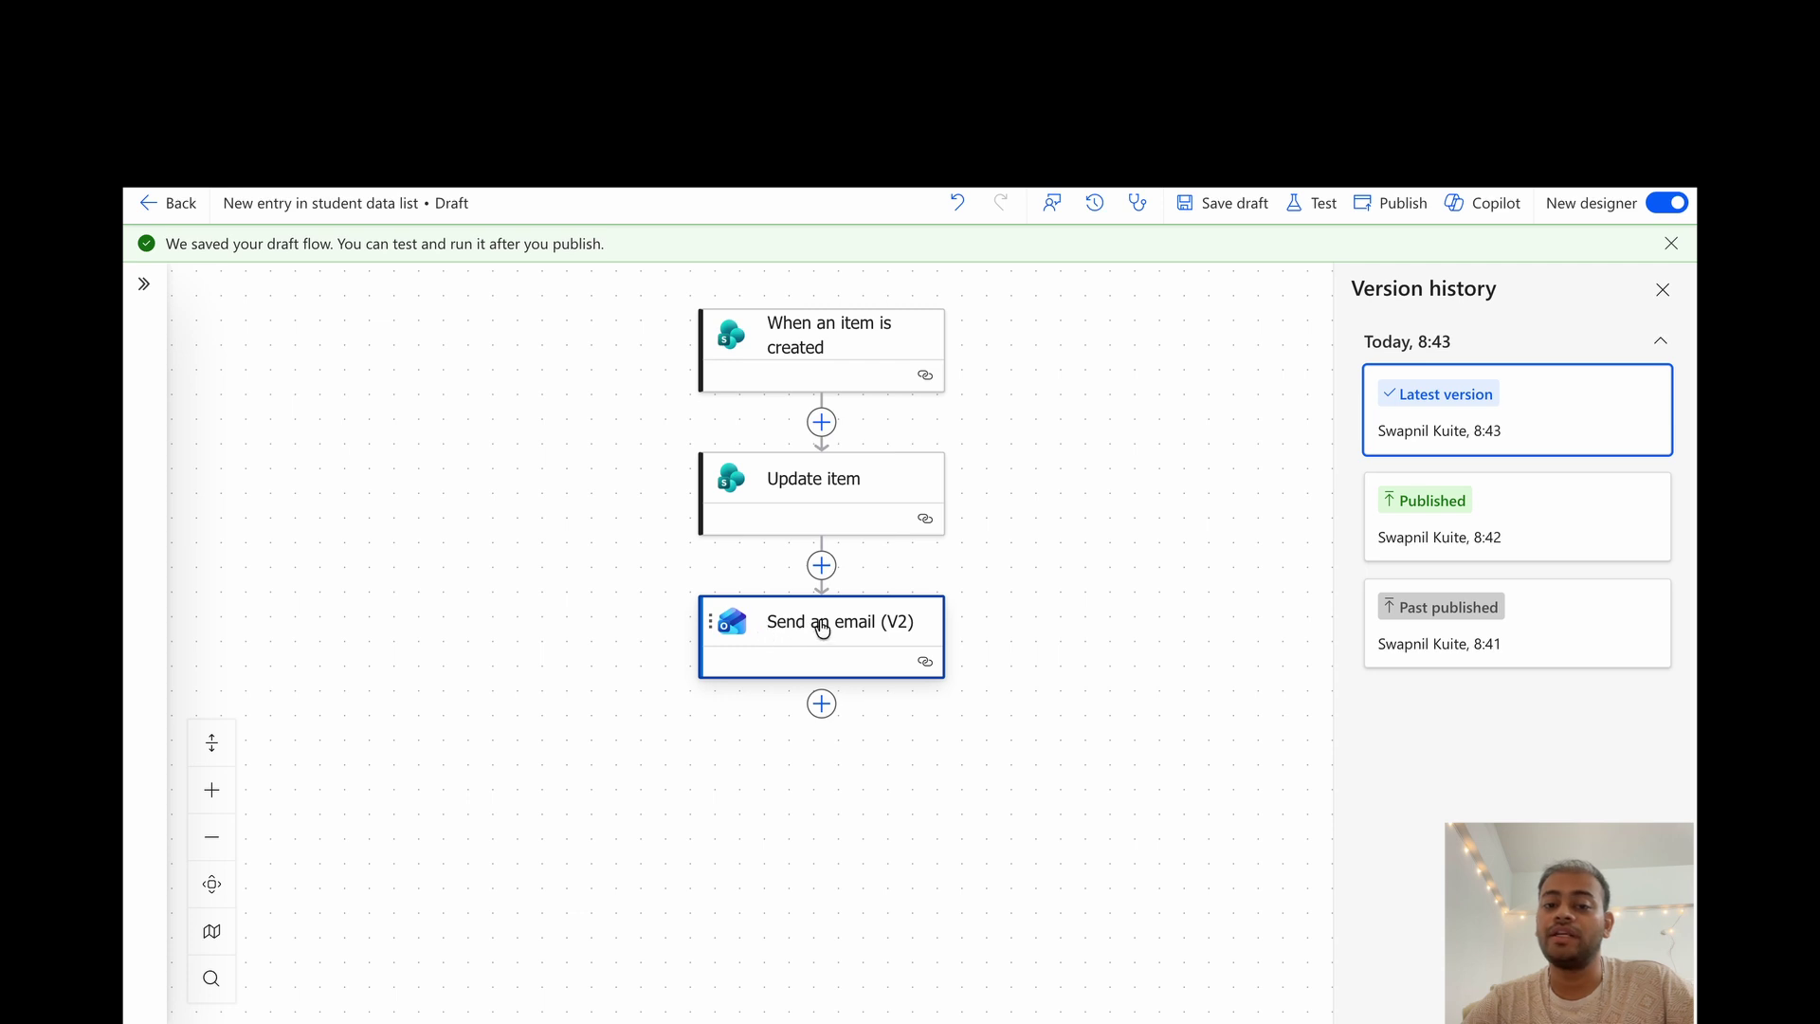
{"action": "left_click", "coordinate": [1502, 510]}
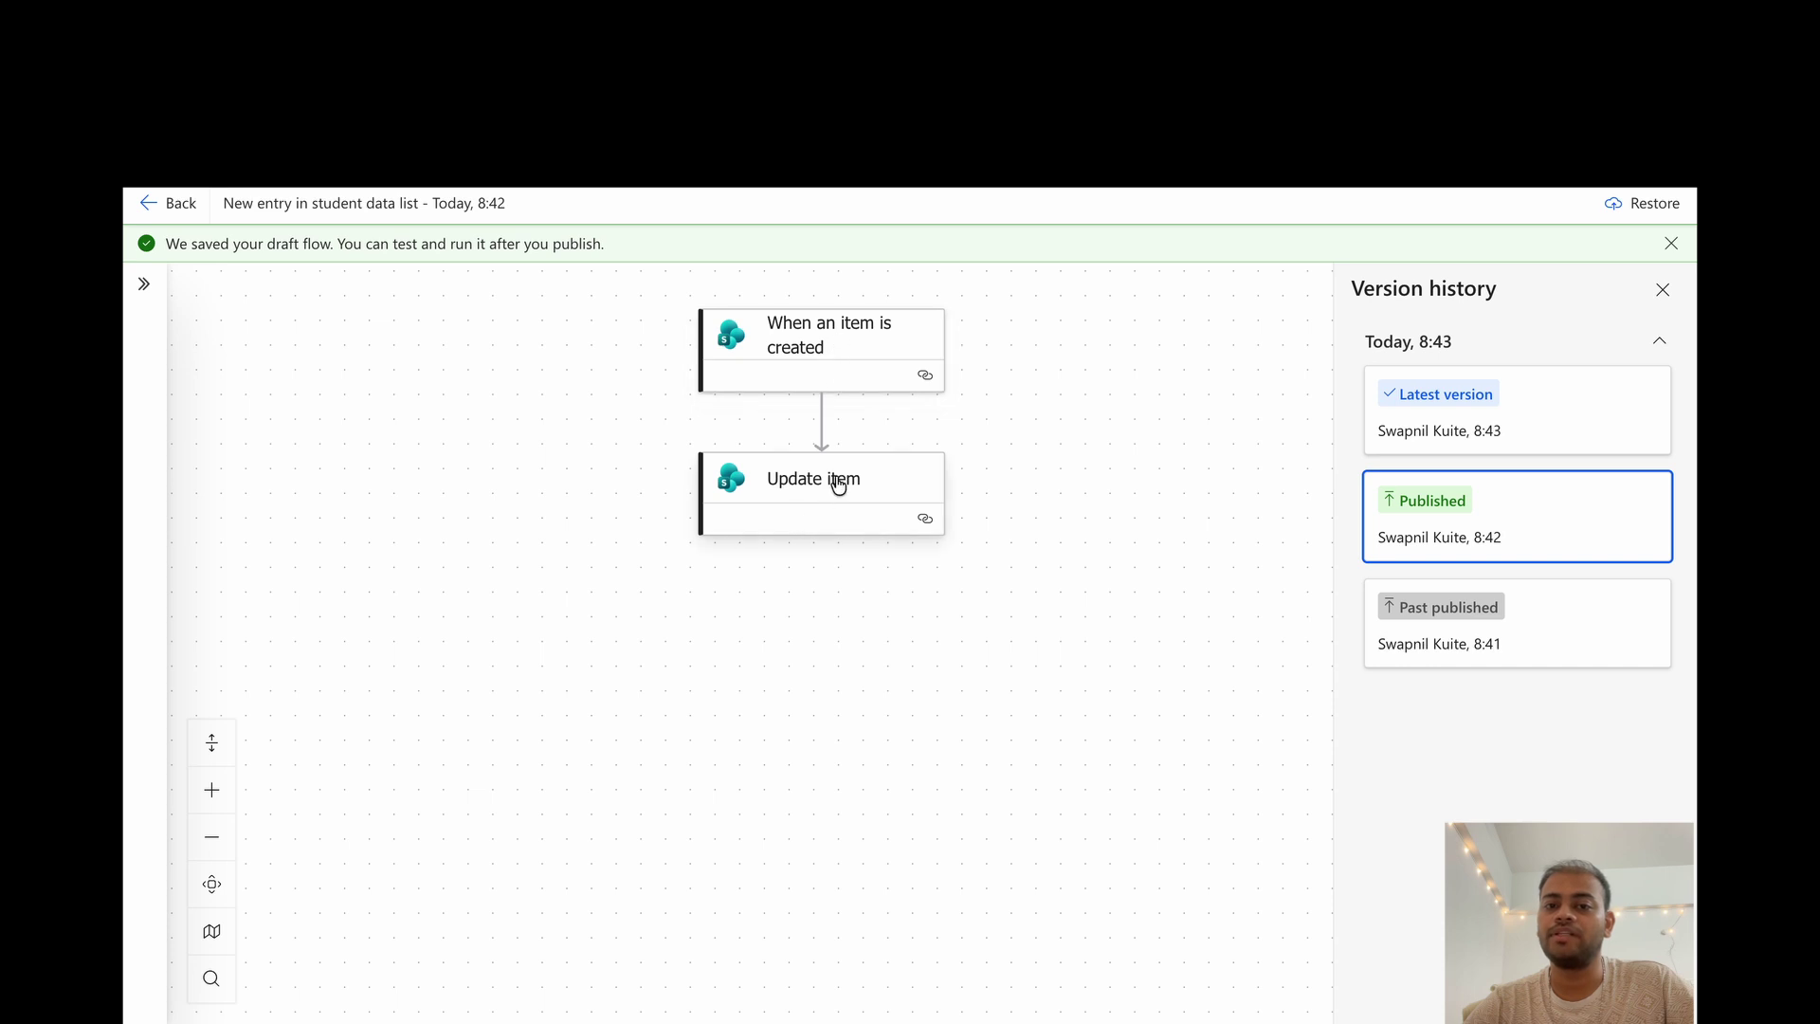
{"action": "left_click", "coordinate": [1591, 622]}
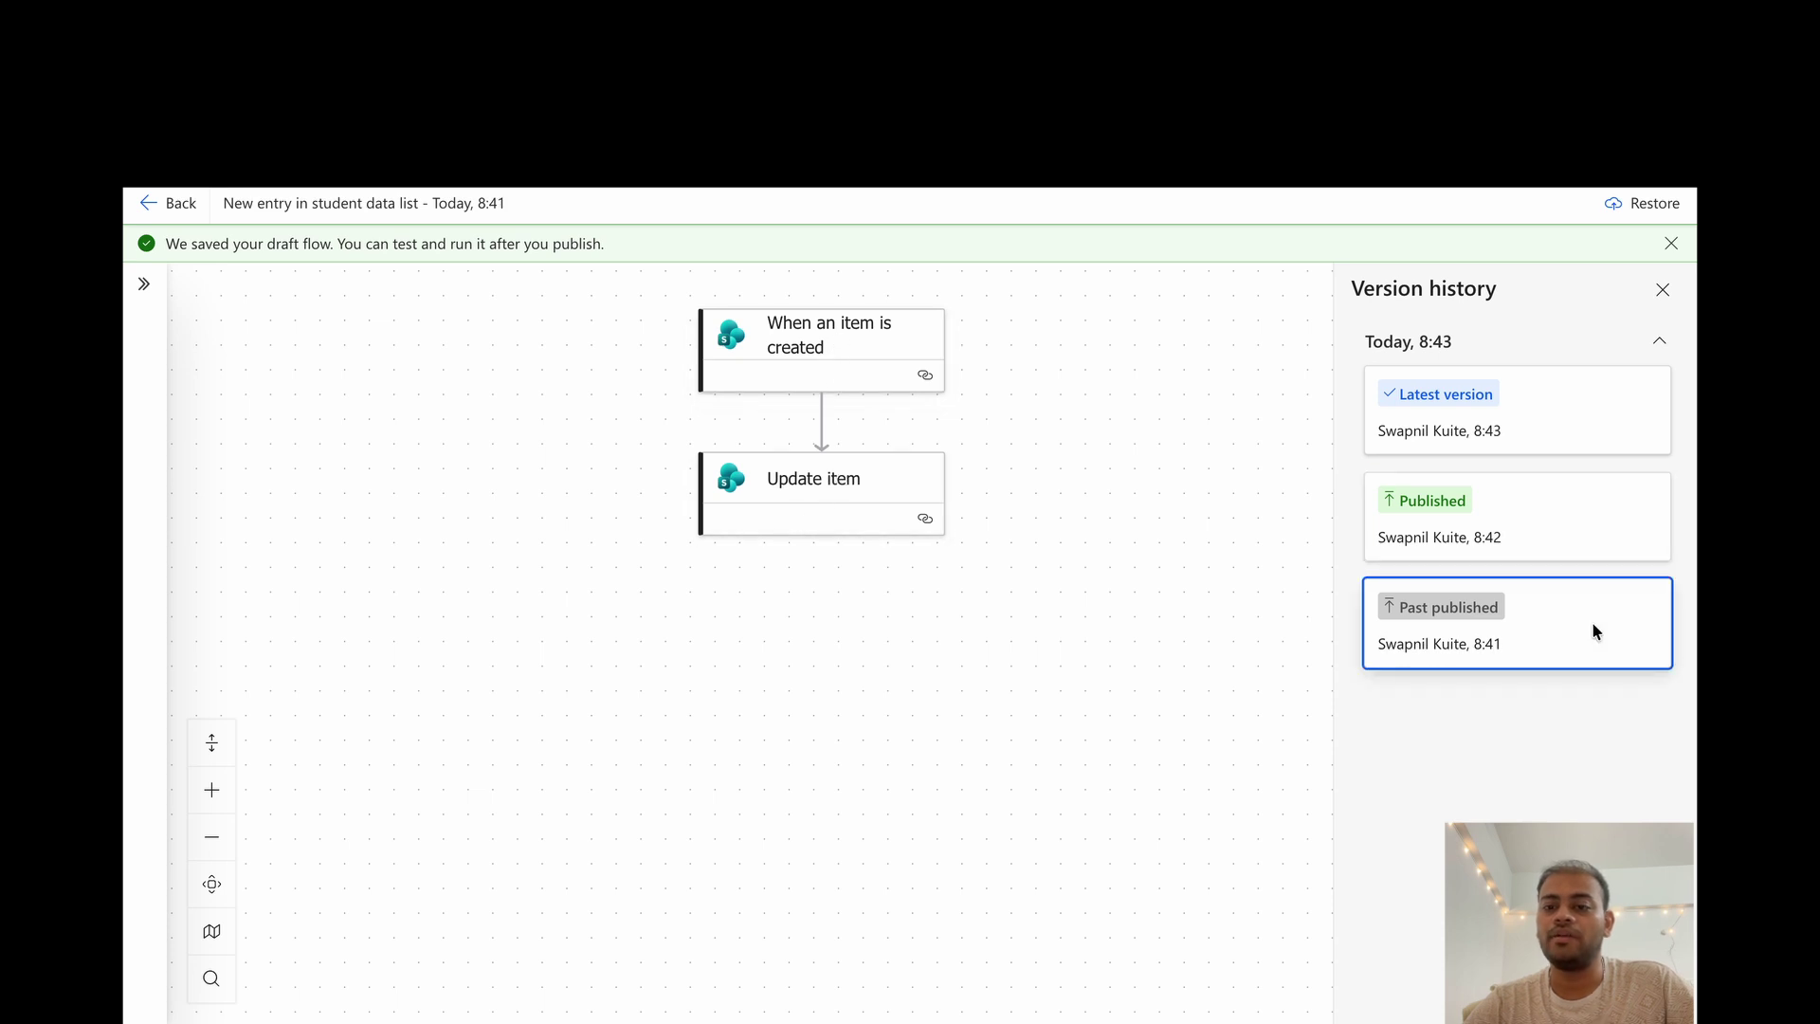
{"action": "left_click", "coordinate": [1537, 476]}
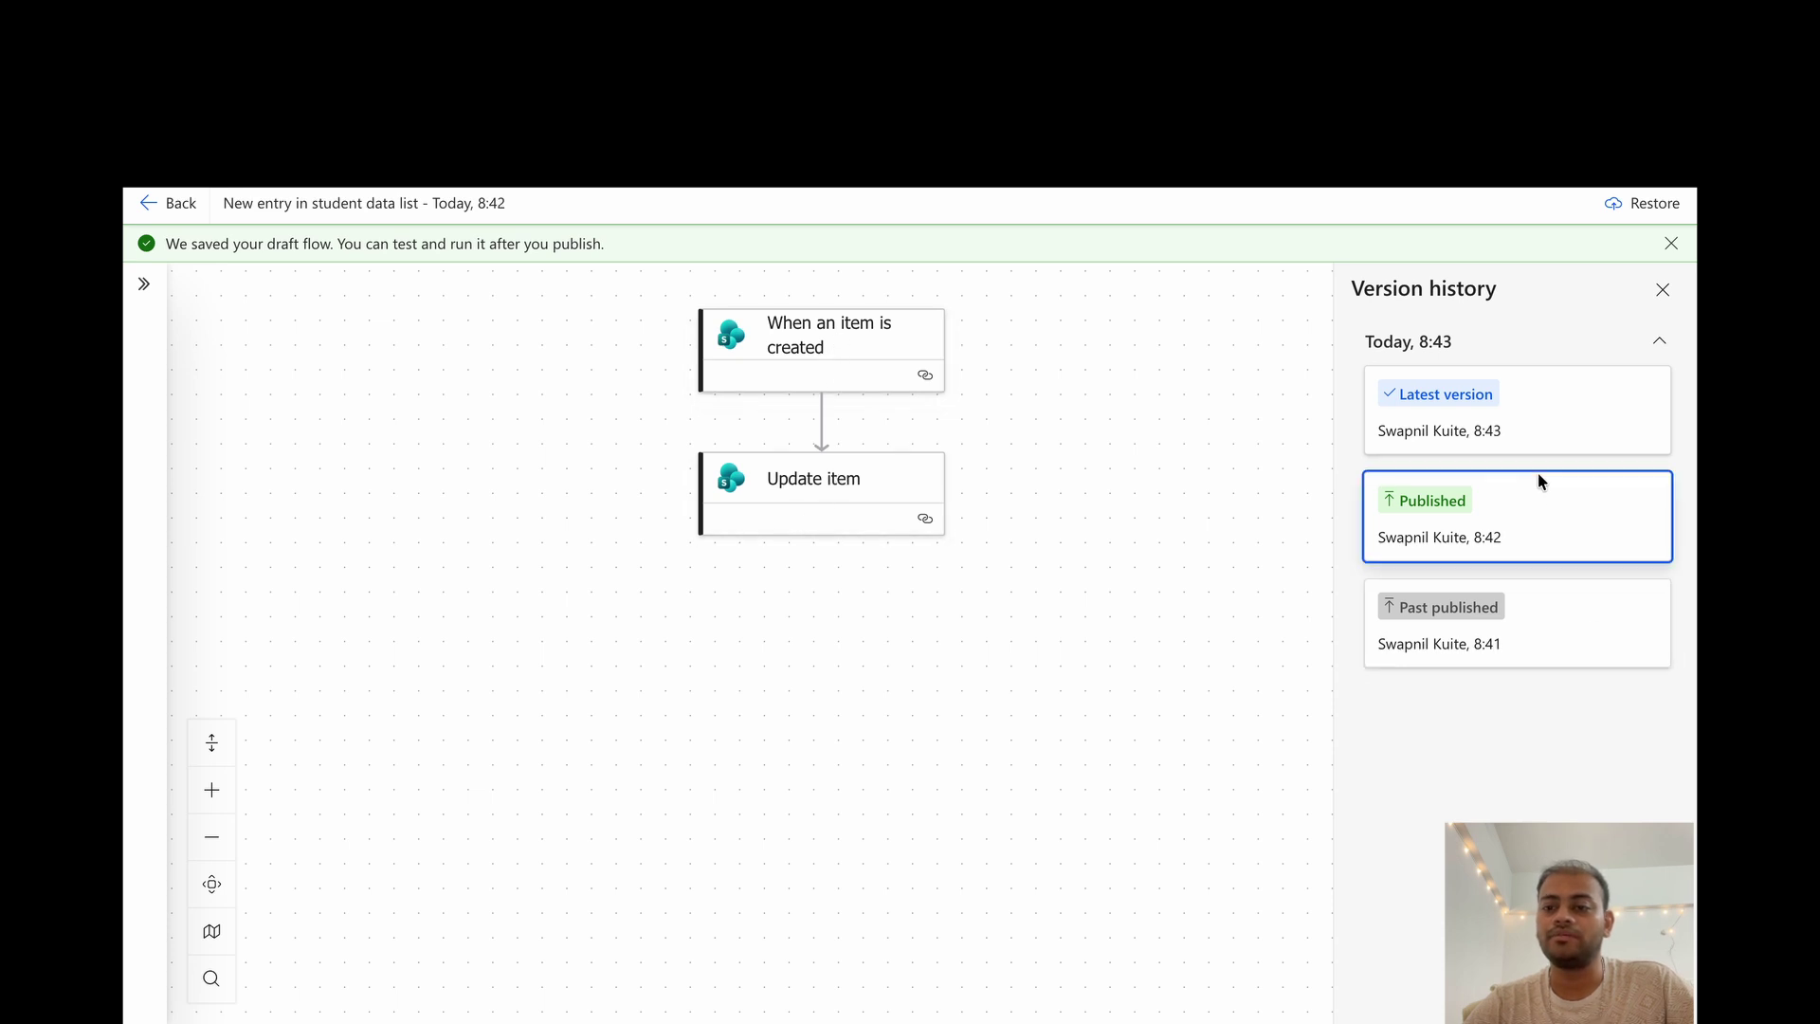
{"action": "left_click", "coordinate": [1522, 399]}
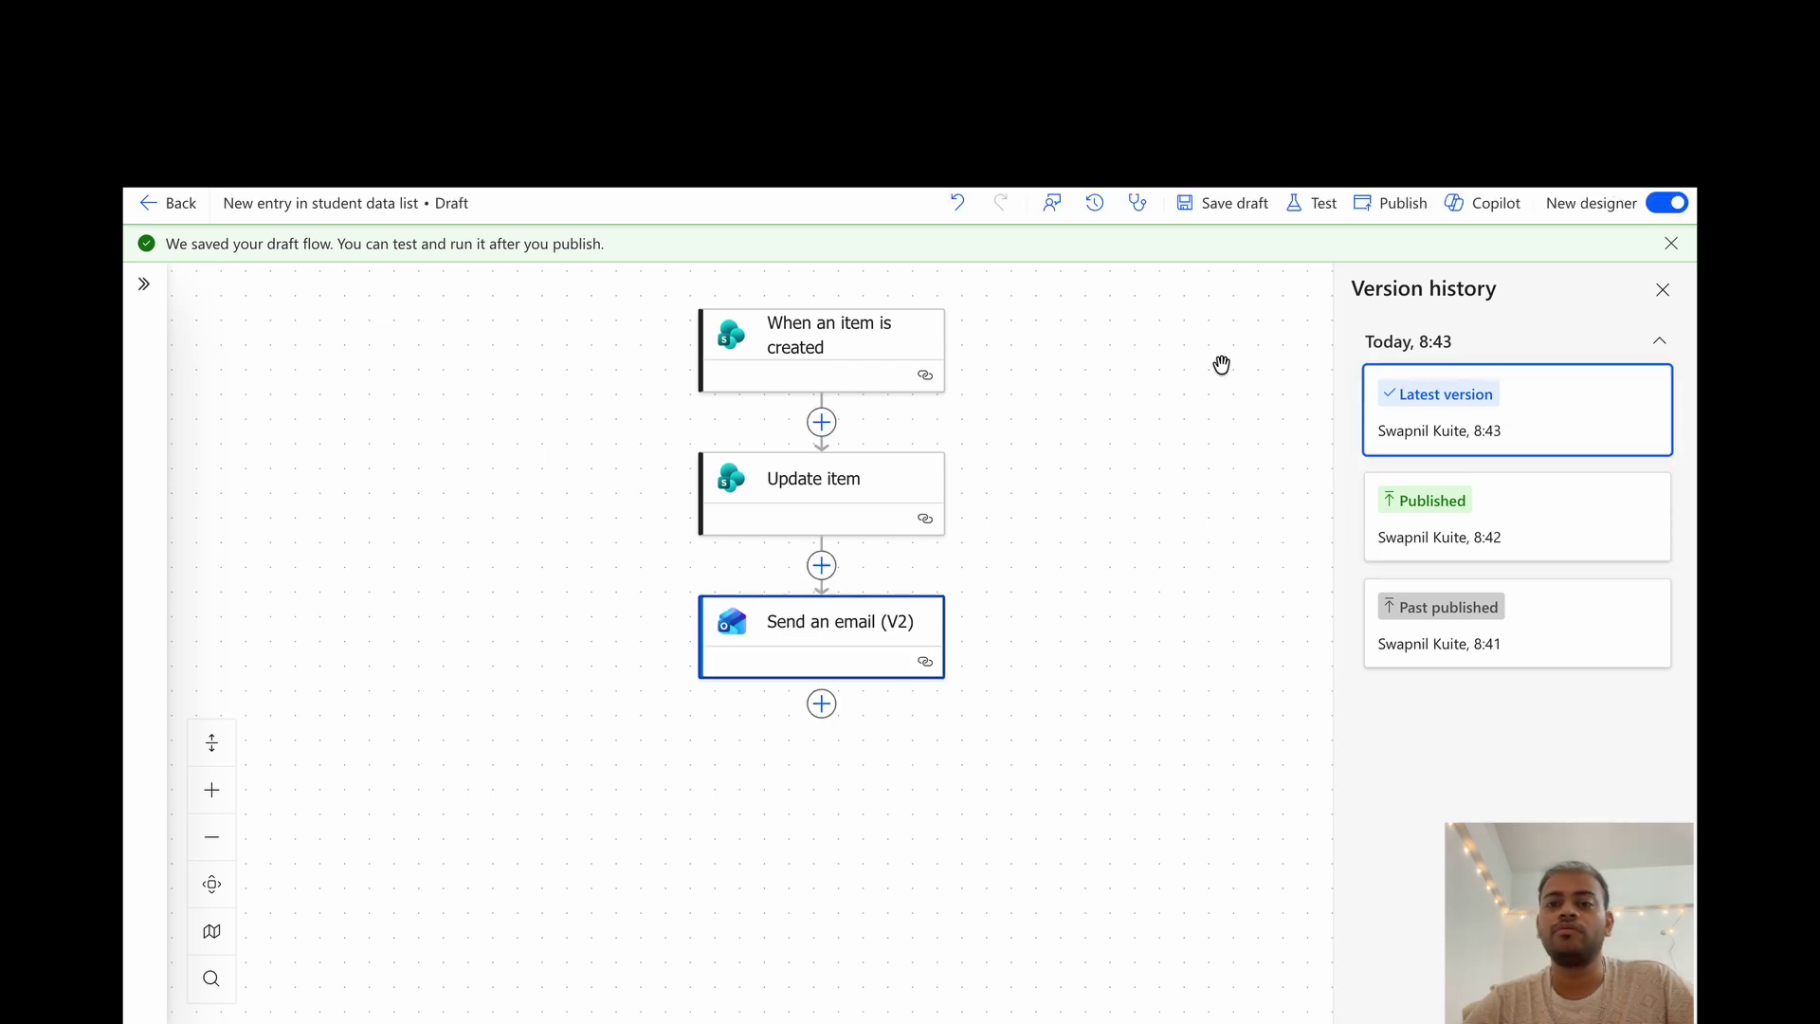
- Save and publish the flow with its email action, and start a manual test run
{"action": "left_click", "coordinate": [1233, 202]}
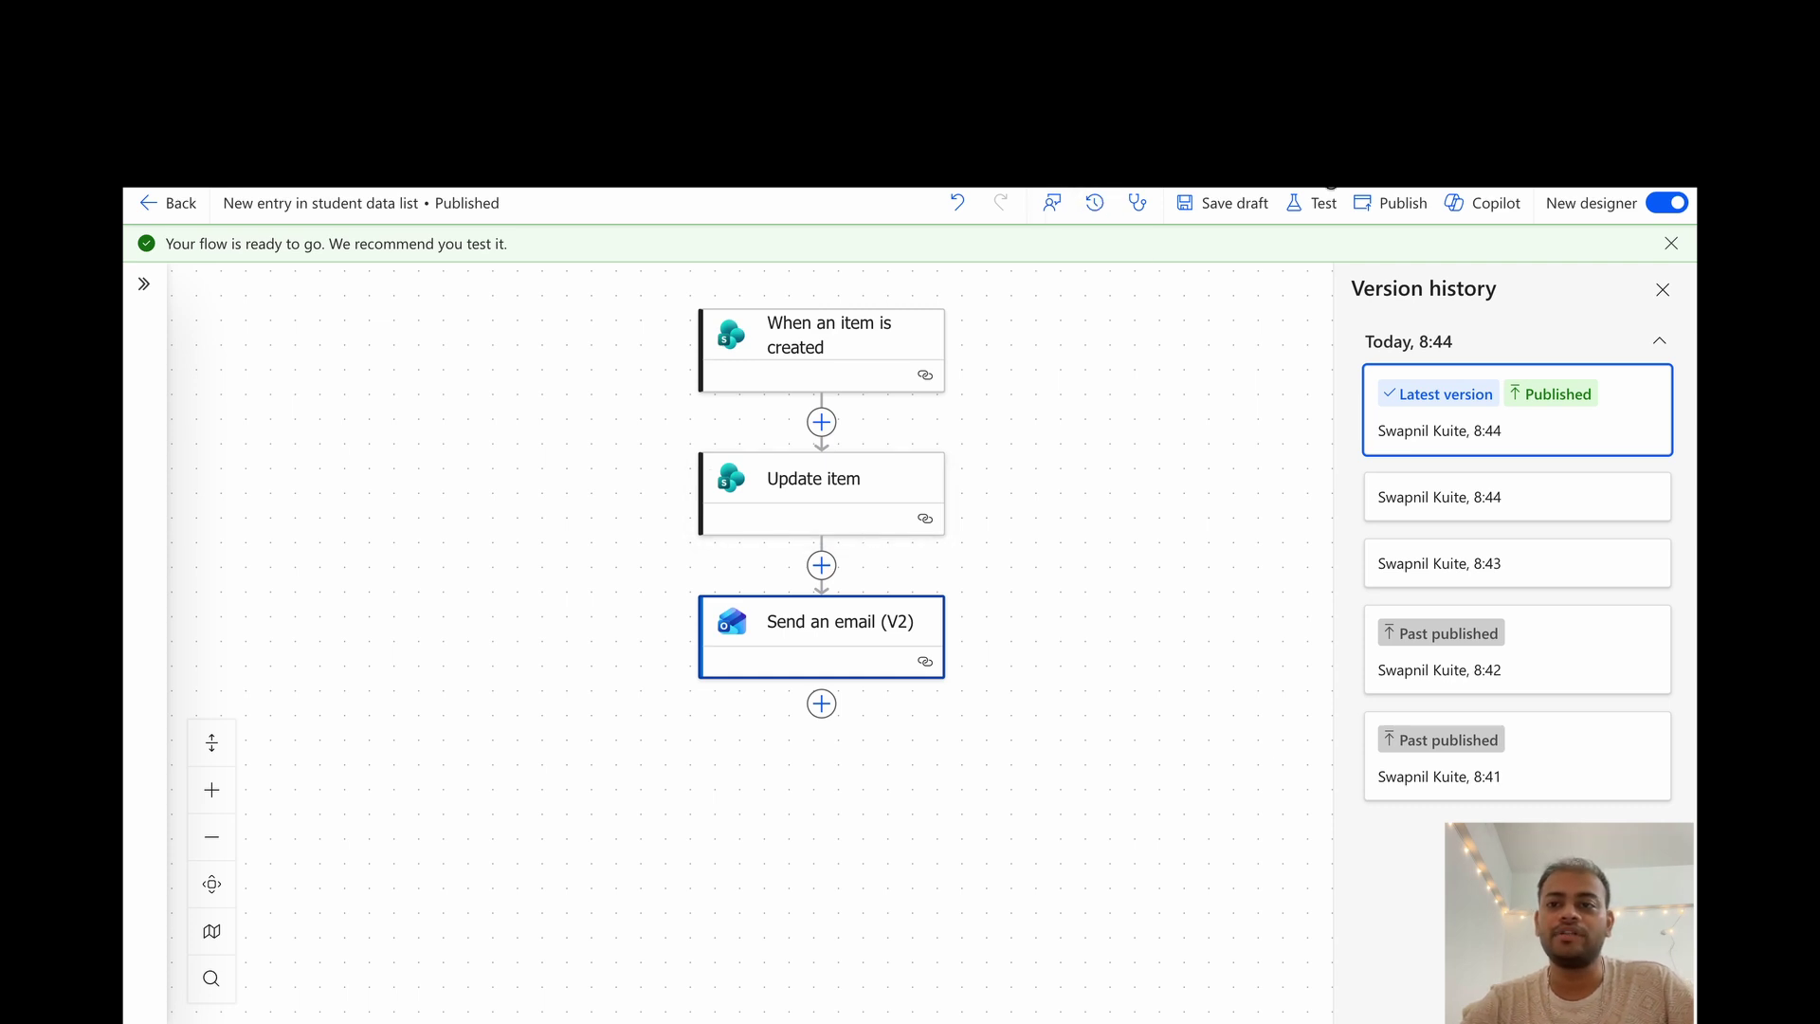
{"action": "left_click", "coordinate": [1330, 207]}
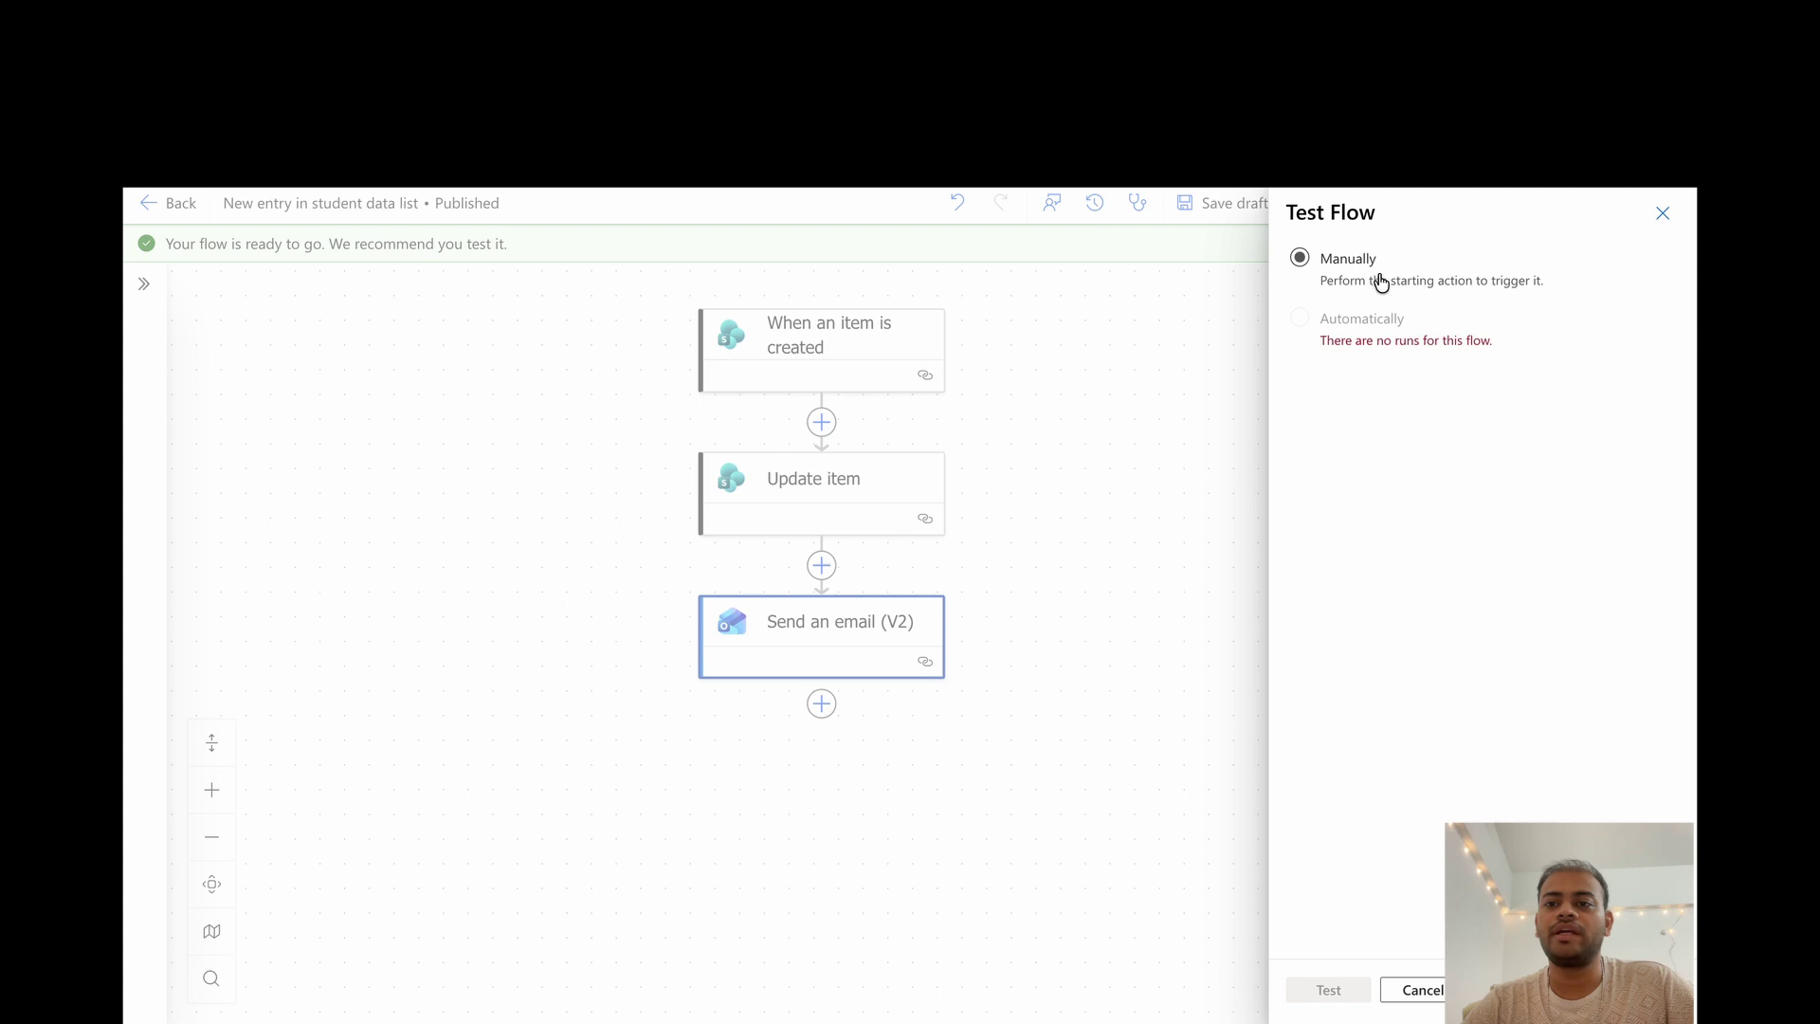
{"action": "left_click", "coordinate": [1380, 275]}
{"action": "left_click", "coordinate": [1328, 990]}
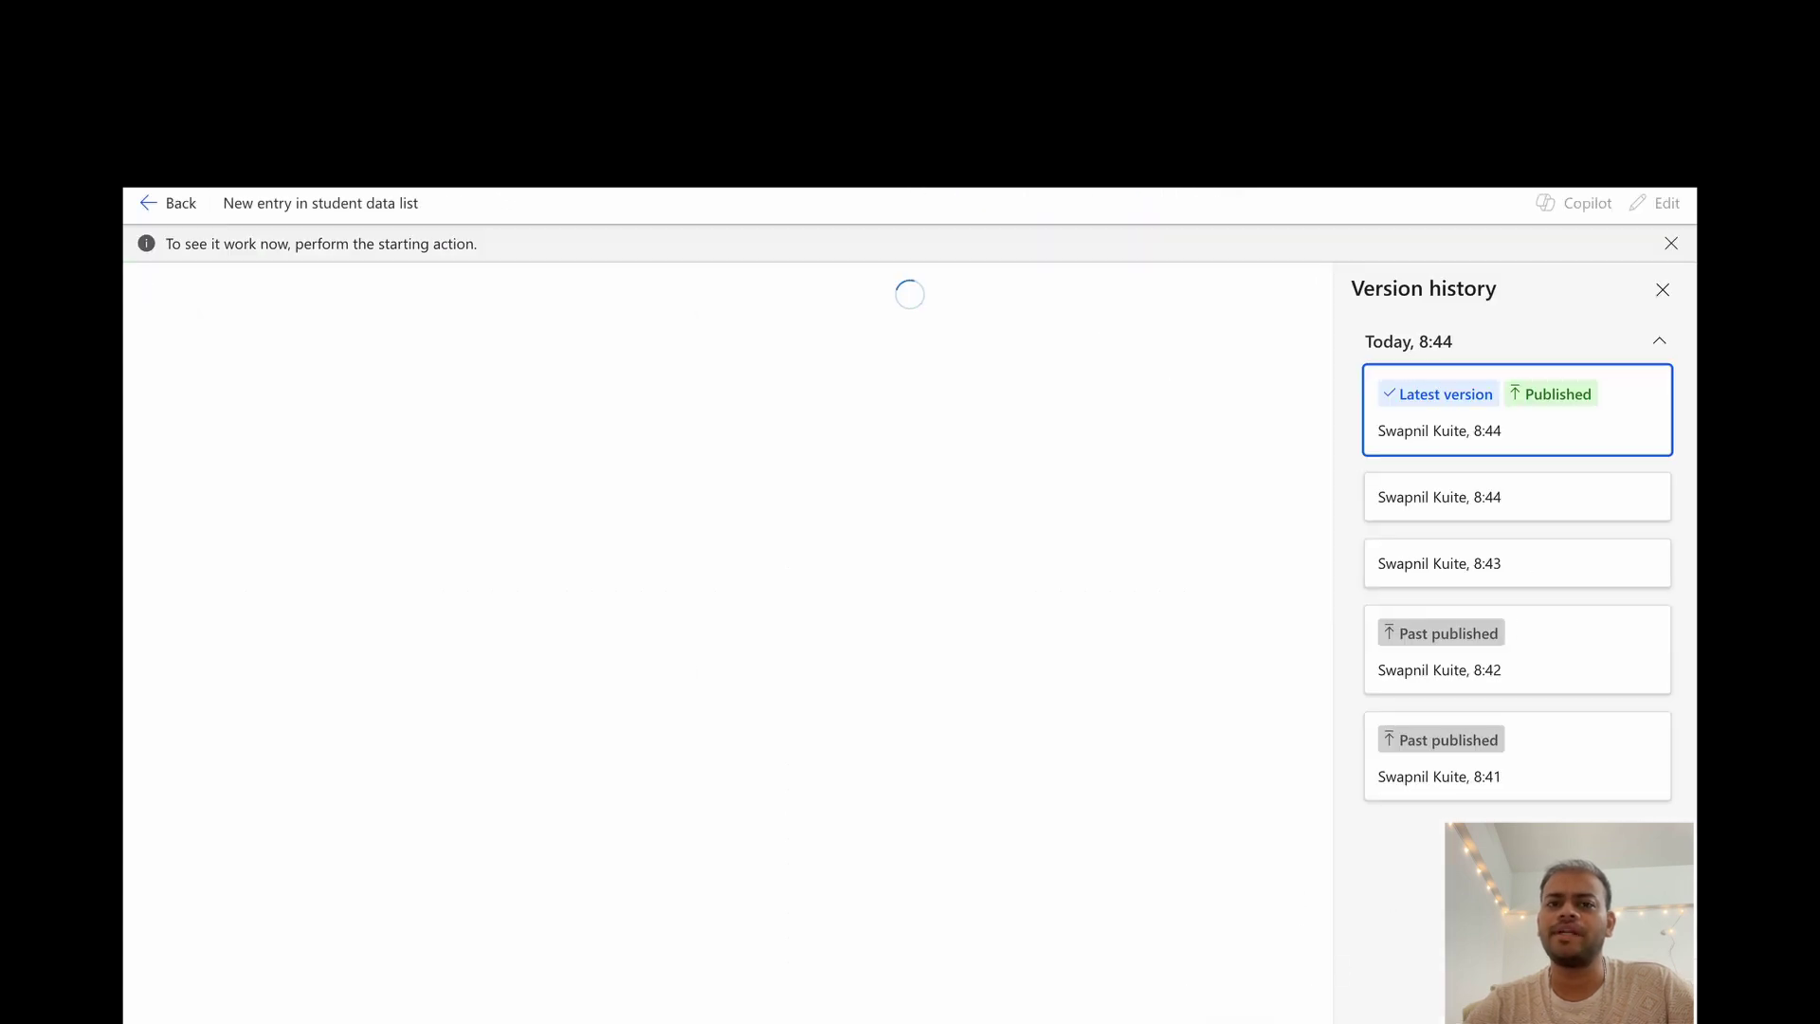
- Start a new item in the Student Data - Prod list and enter the student's name as its Title and Name
{"action": "left_click", "coordinate": [465, 71]}
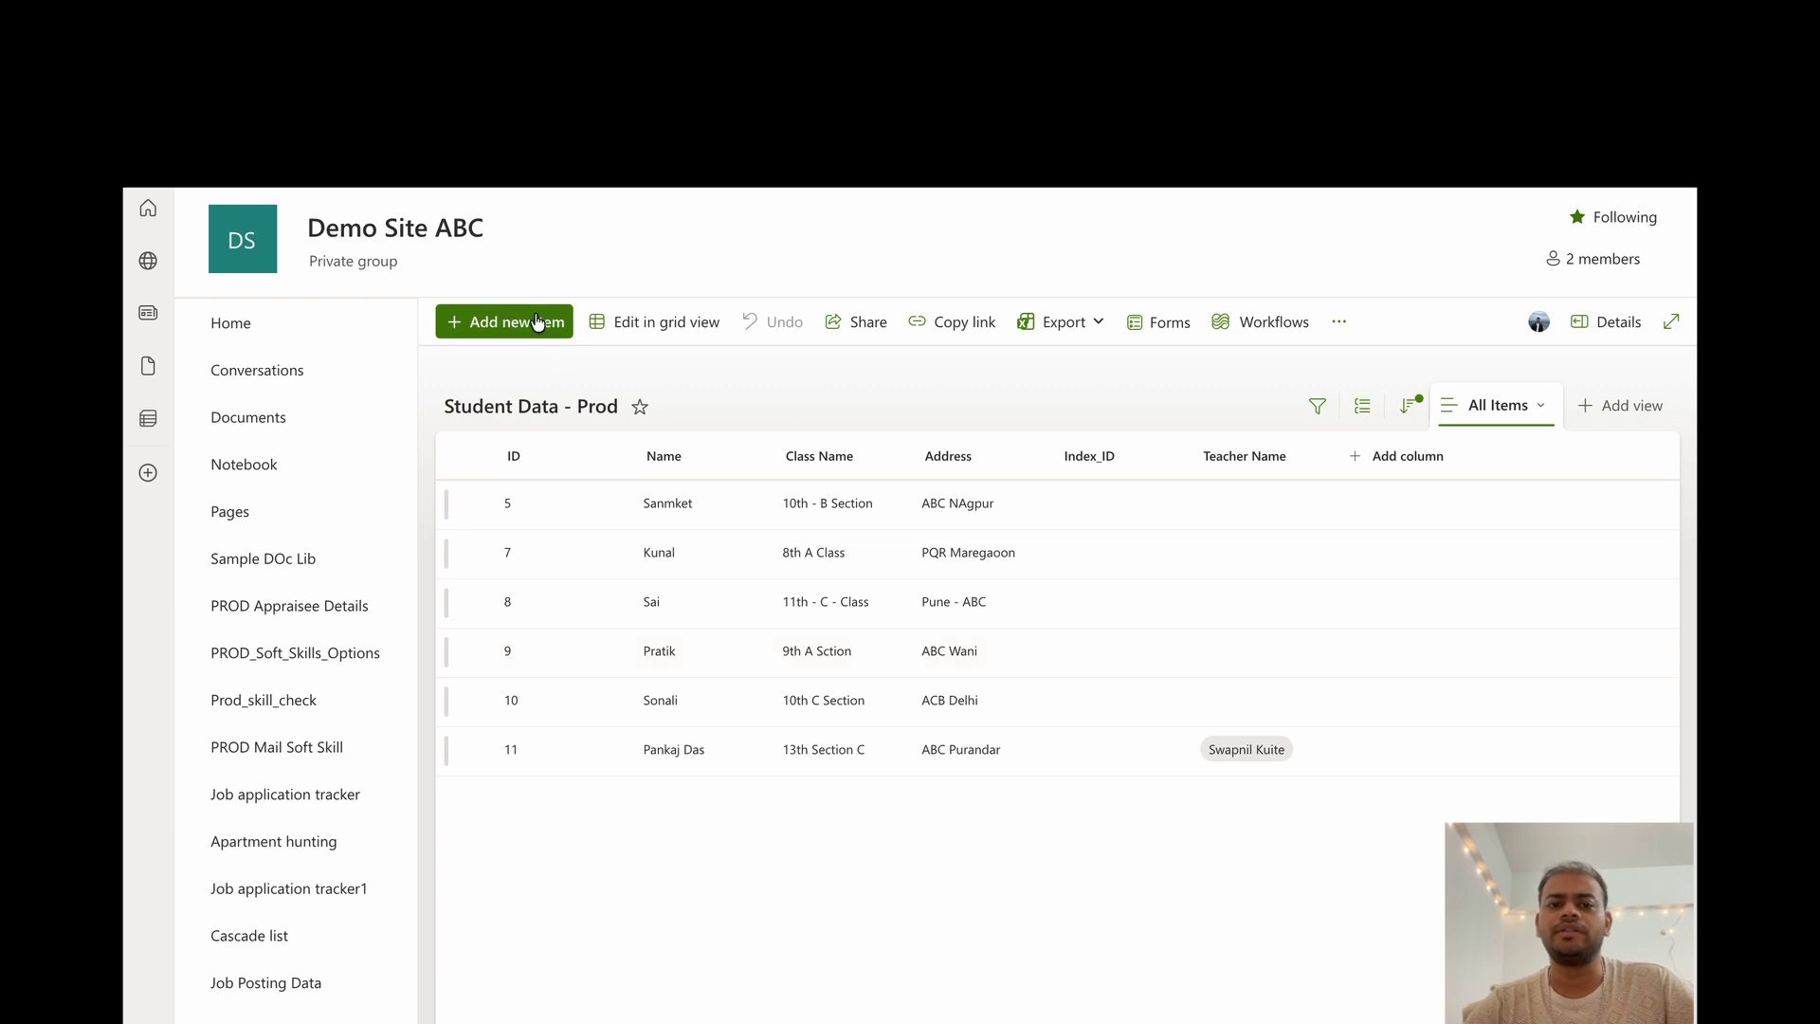
{"action": "left_click", "coordinate": [505, 323]}
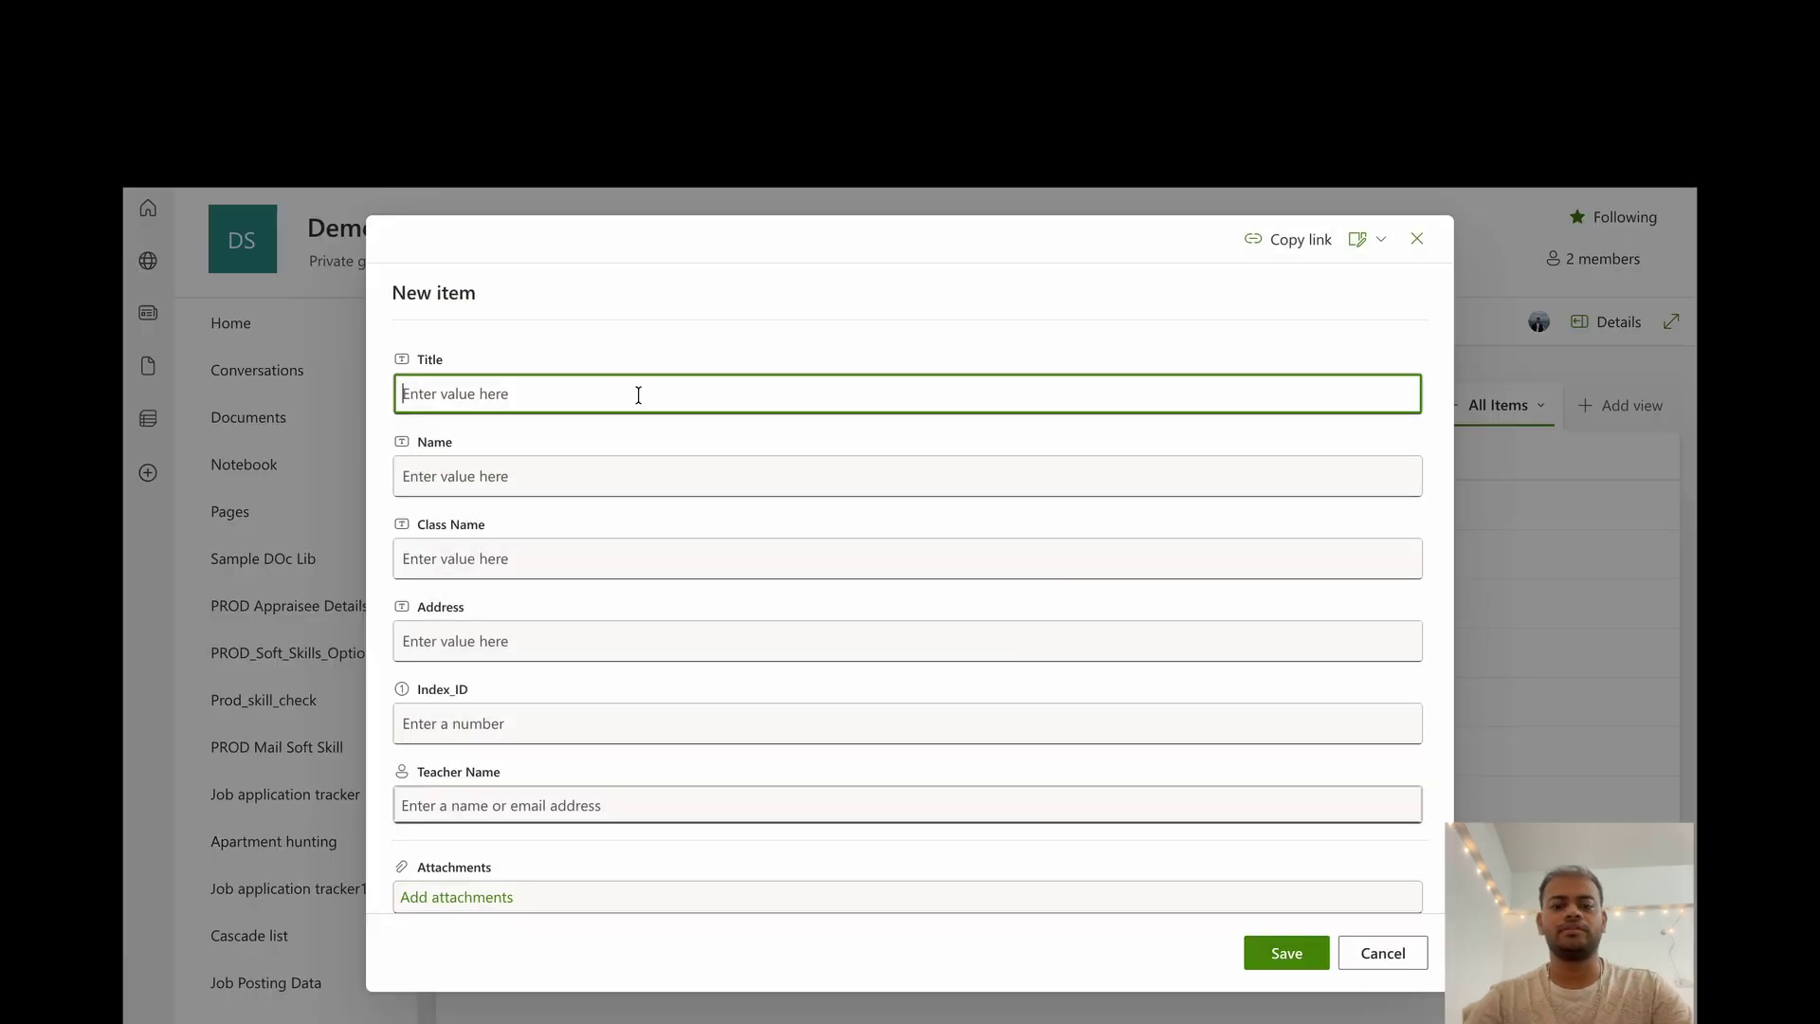
{"action": "type", "text": "Vaibhav K"}
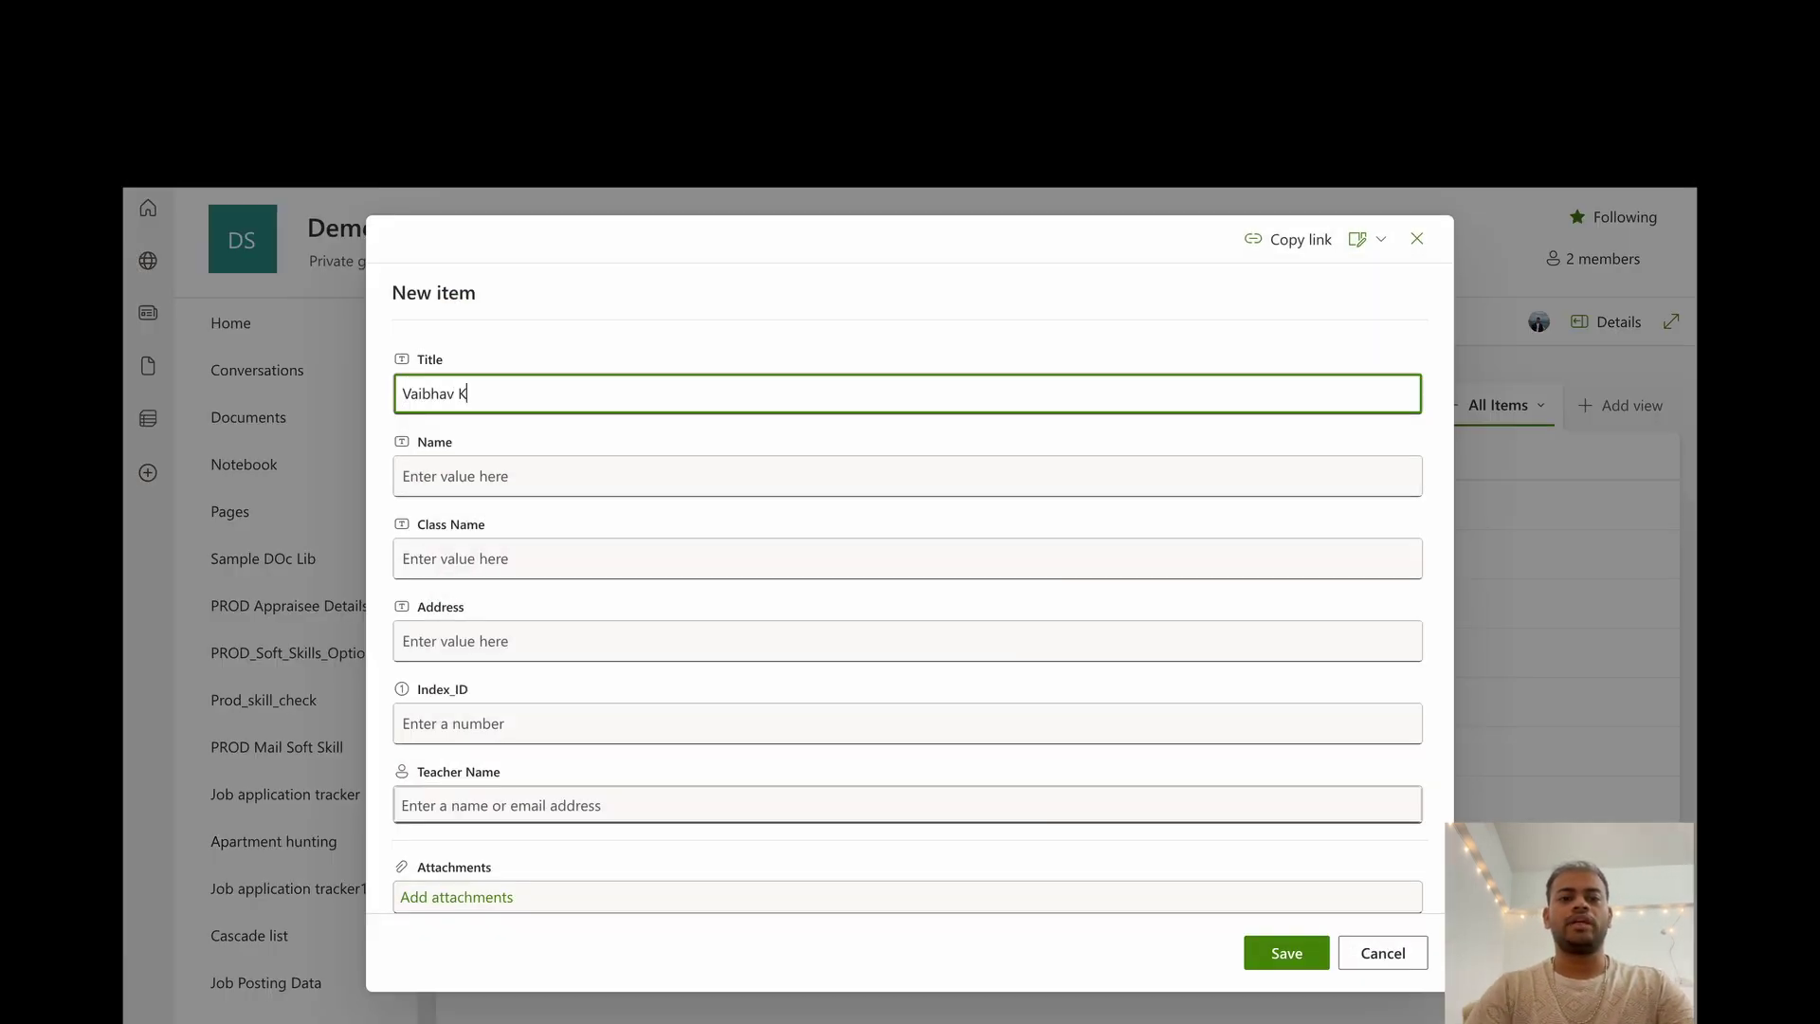
{"action": "key", "text": "Tab"}
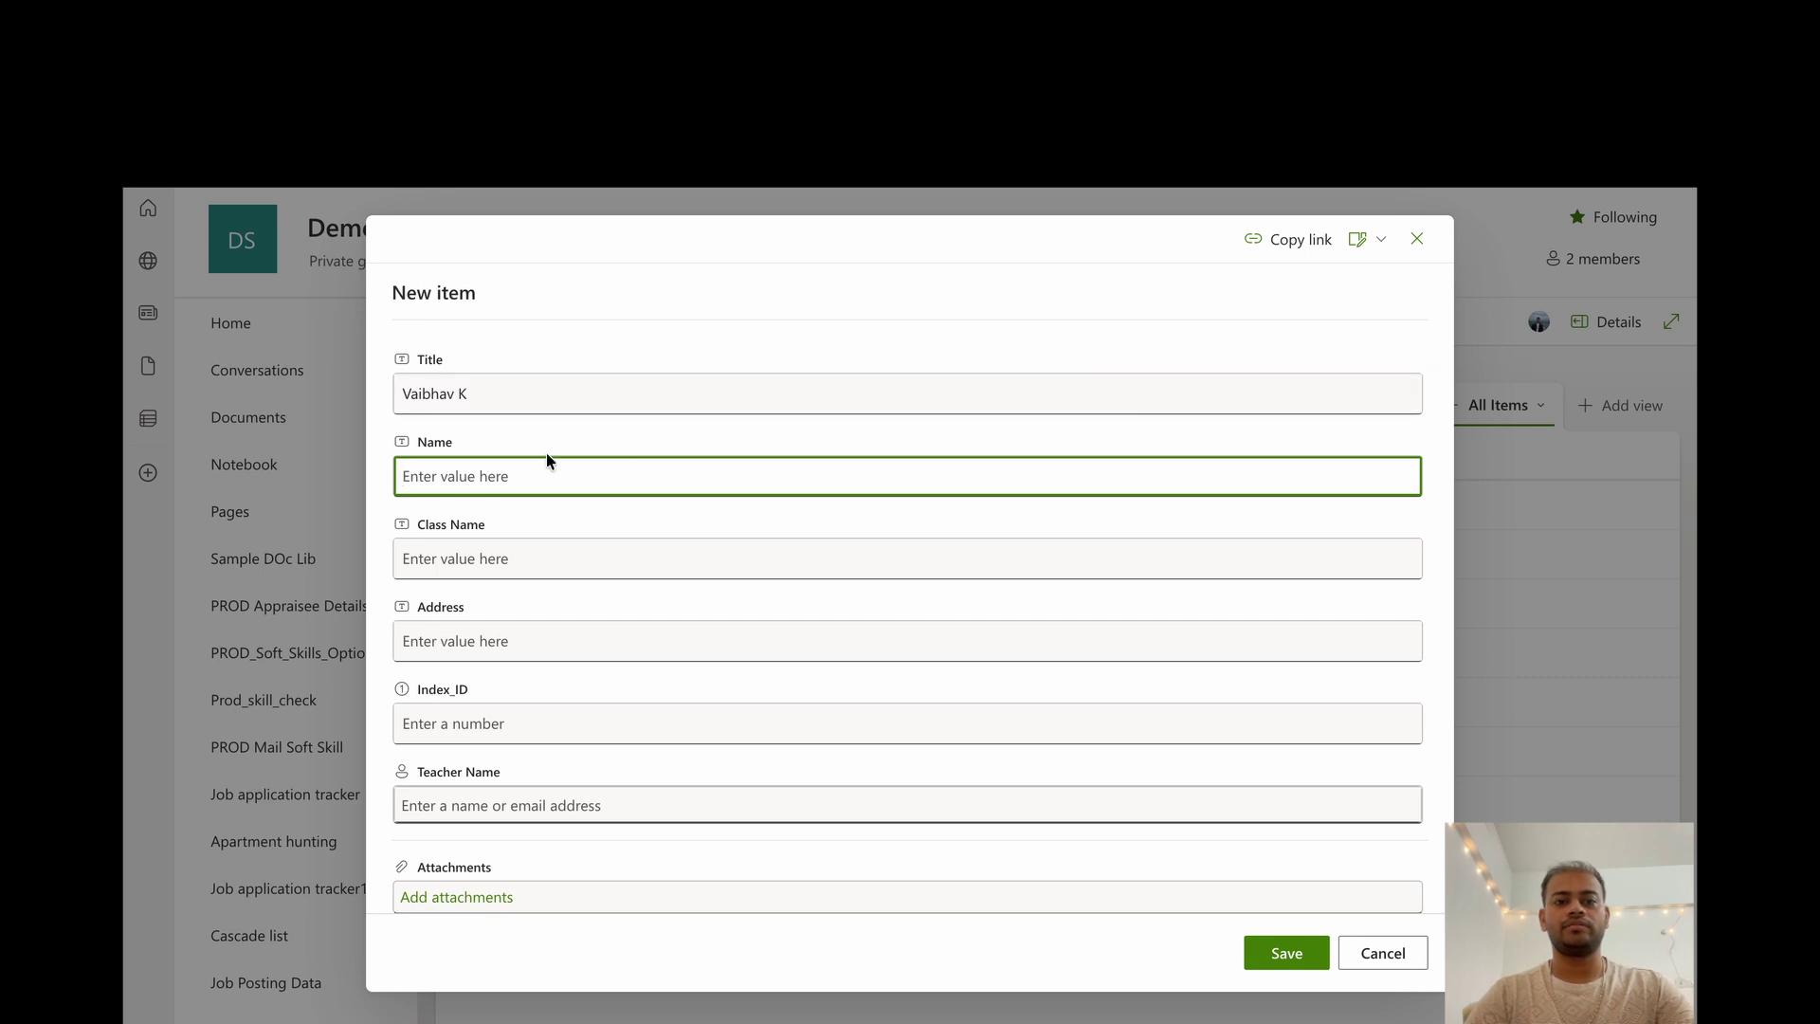
{"action": "left_click", "coordinate": [513, 390]}
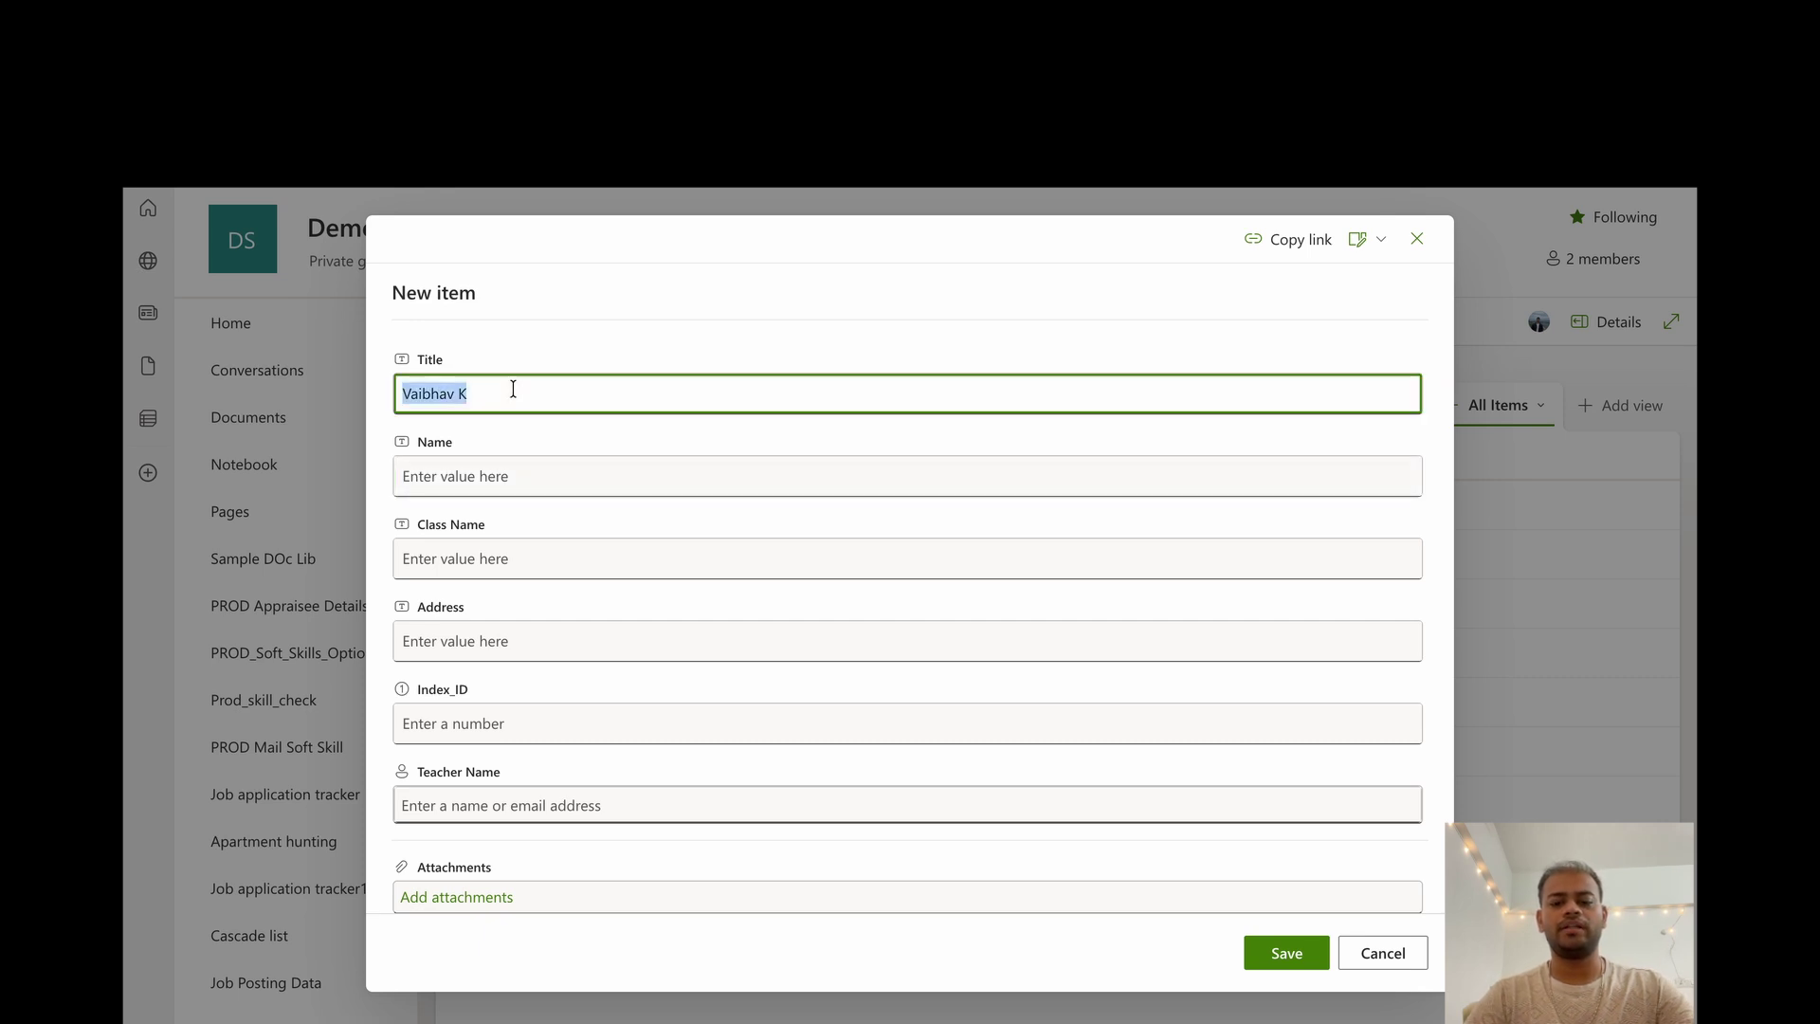
{"action": "left_click", "coordinate": [461, 489]}
{"action": "type", "text": "Vaibhav"}
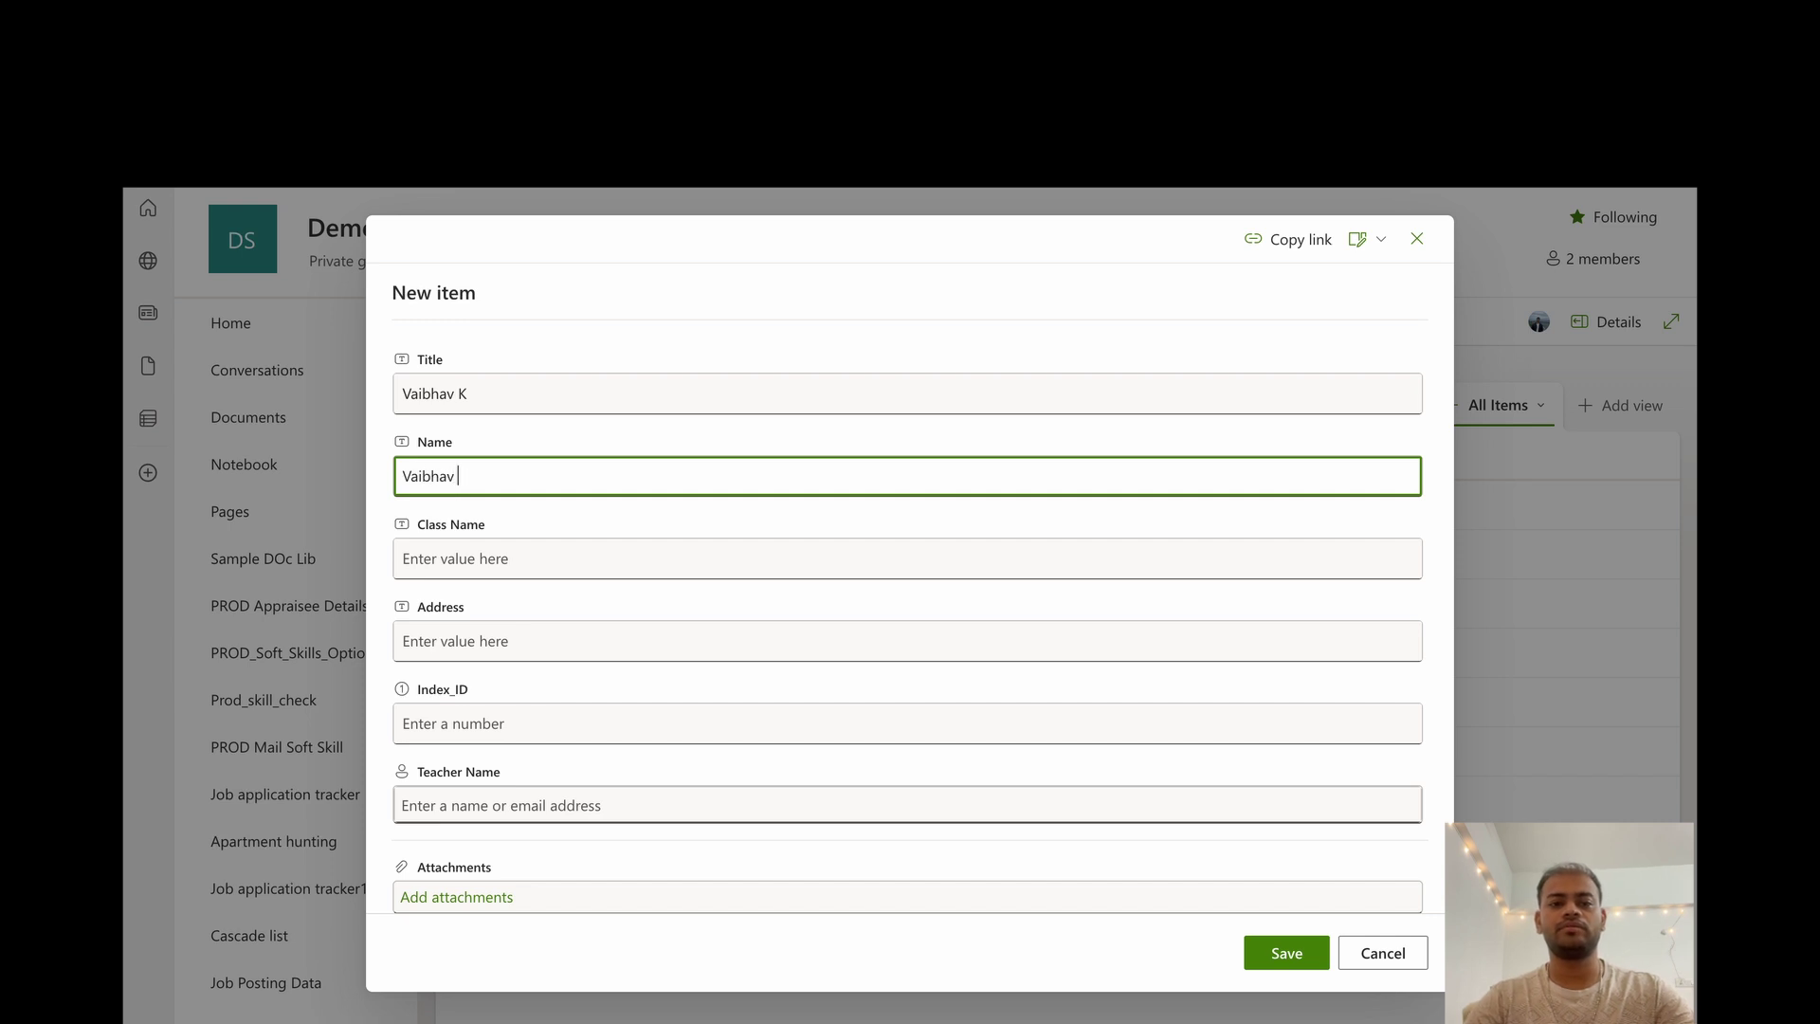
- Set the new item's Class Name to 11th and its Address to ABC, and save it
{"action": "left_click", "coordinate": [456, 554]}
{"action": "type", "text": "11th"}
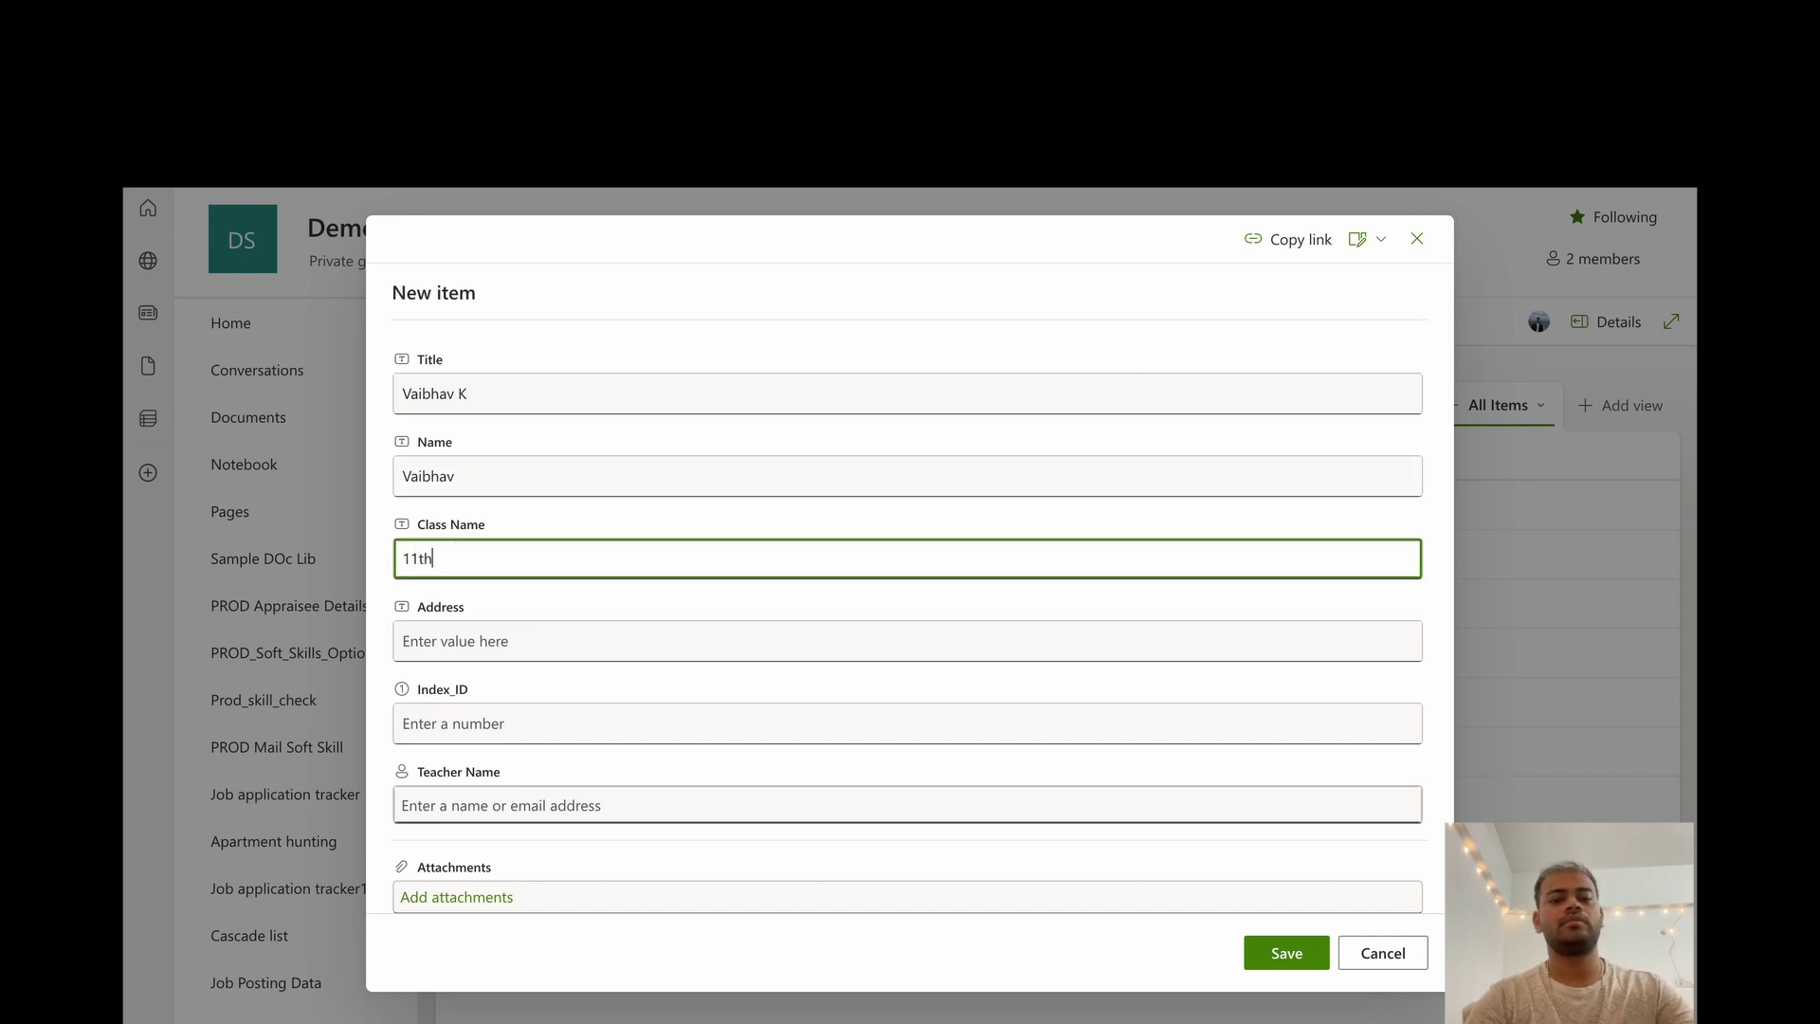
{"action": "left_click", "coordinate": [472, 633]}
{"action": "type", "text": "ABC"}
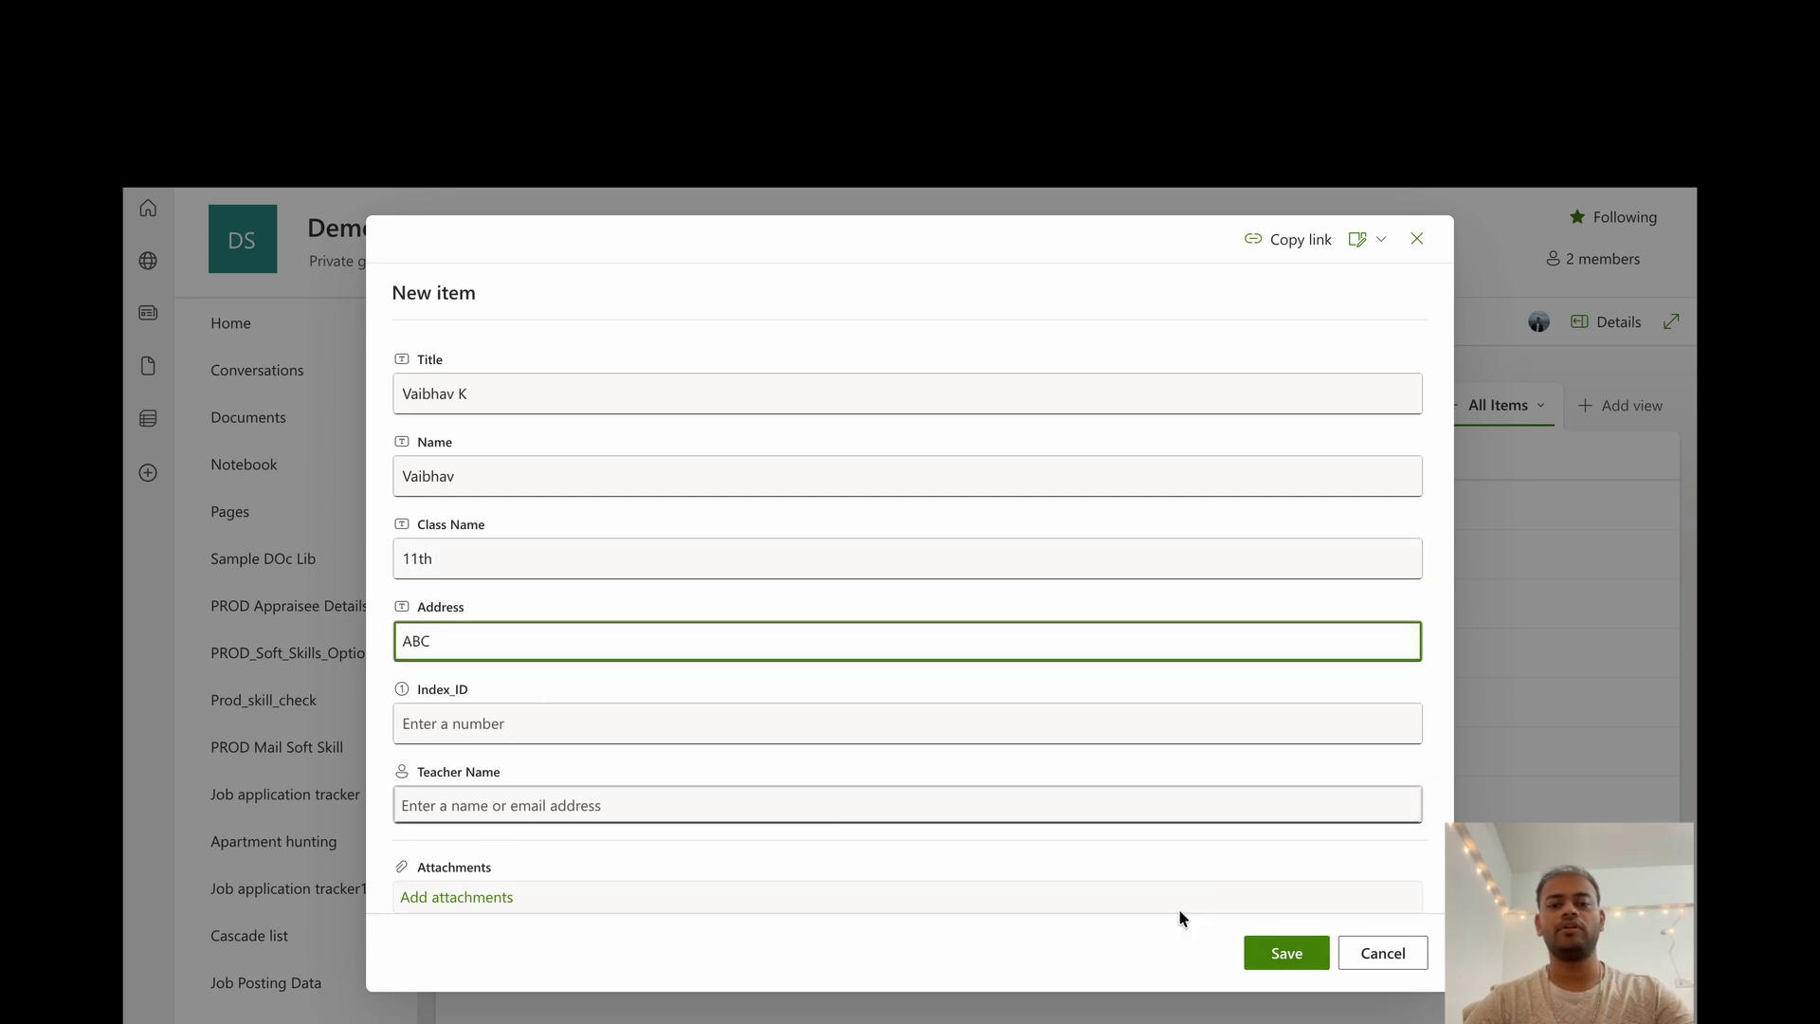
{"action": "left_click", "coordinate": [1270, 951]}
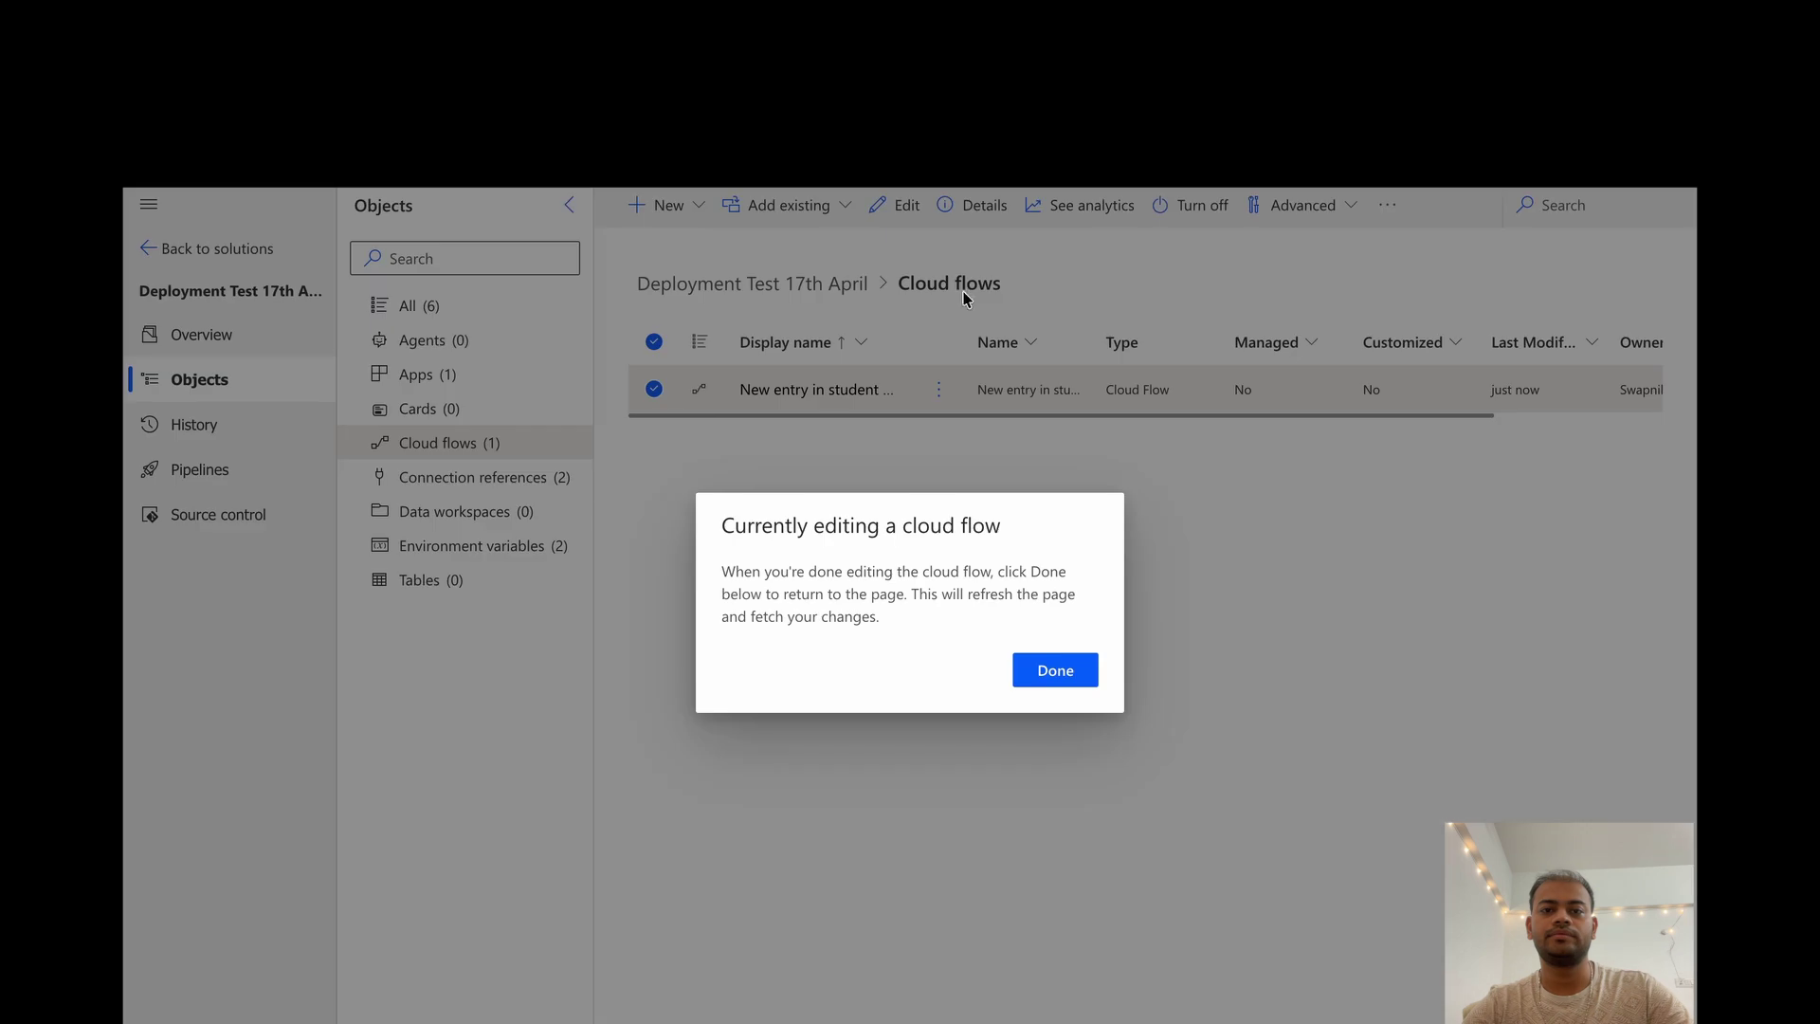
- Dismiss the cloud flow editing notice in the solution and reload the Student Data - Prod list to check the new item
{"action": "left_click", "coordinate": [1047, 674]}
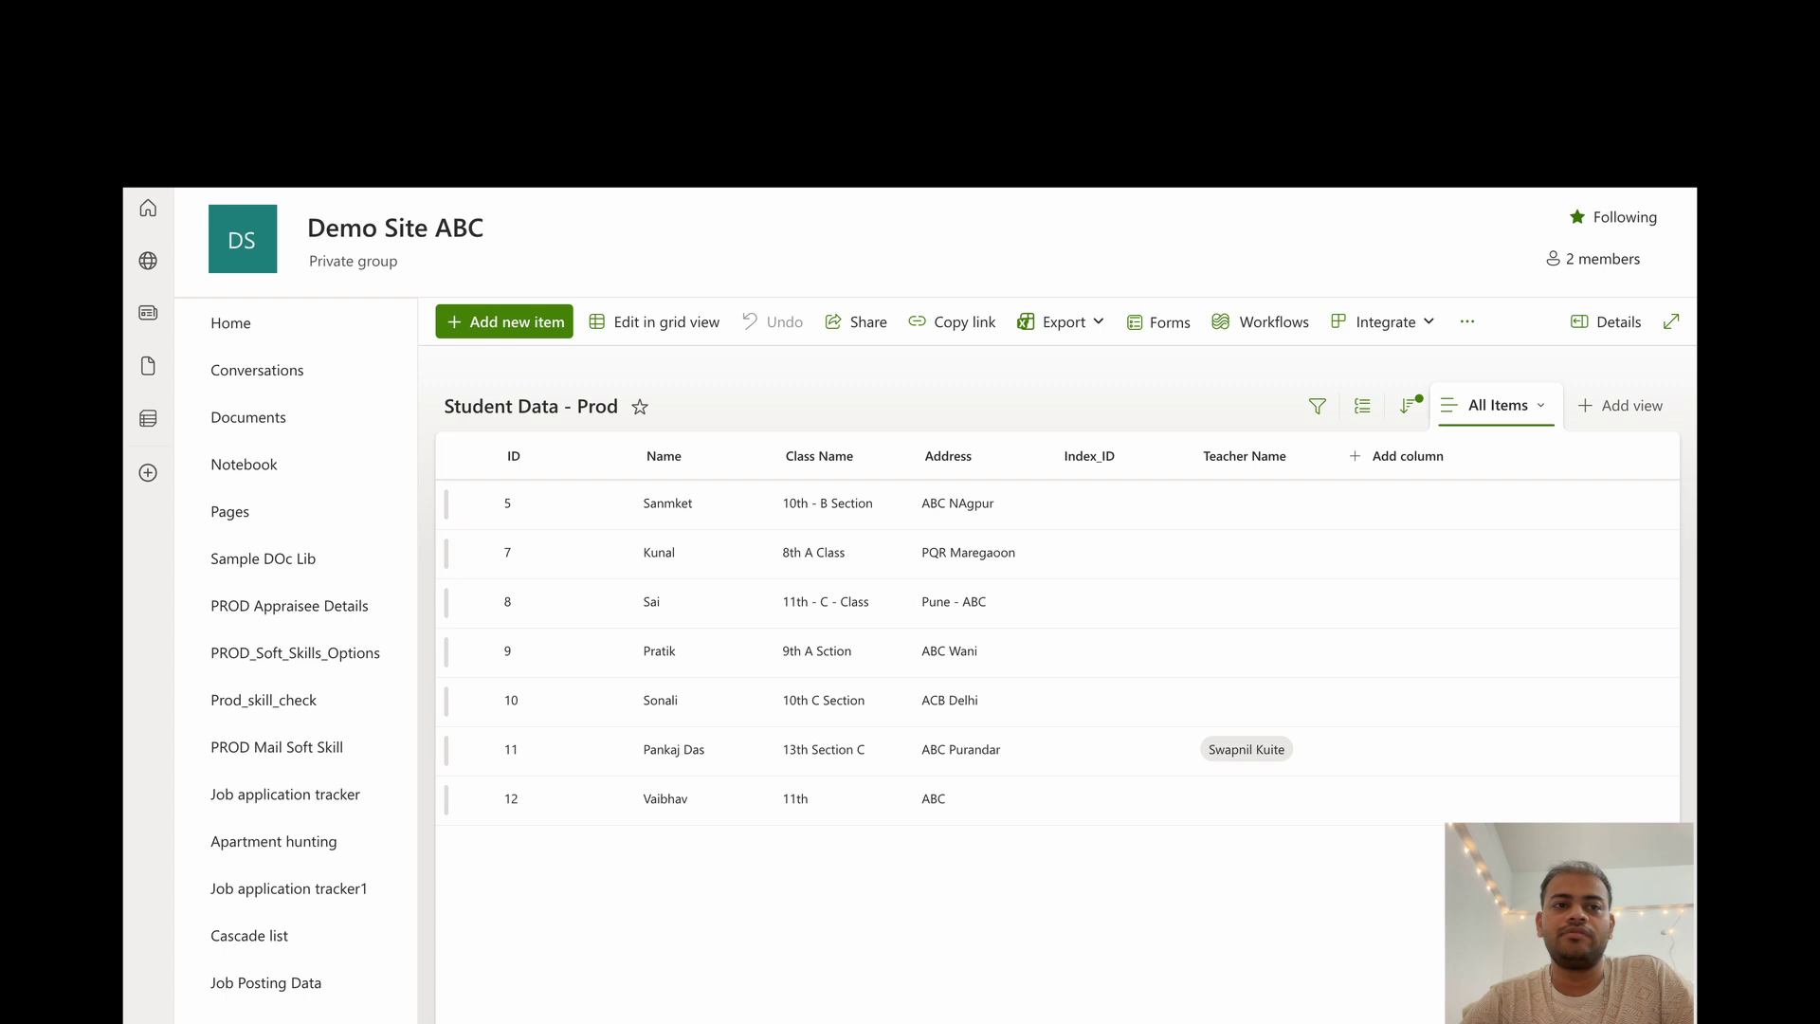
{"action": "key", "text": "super+r"}
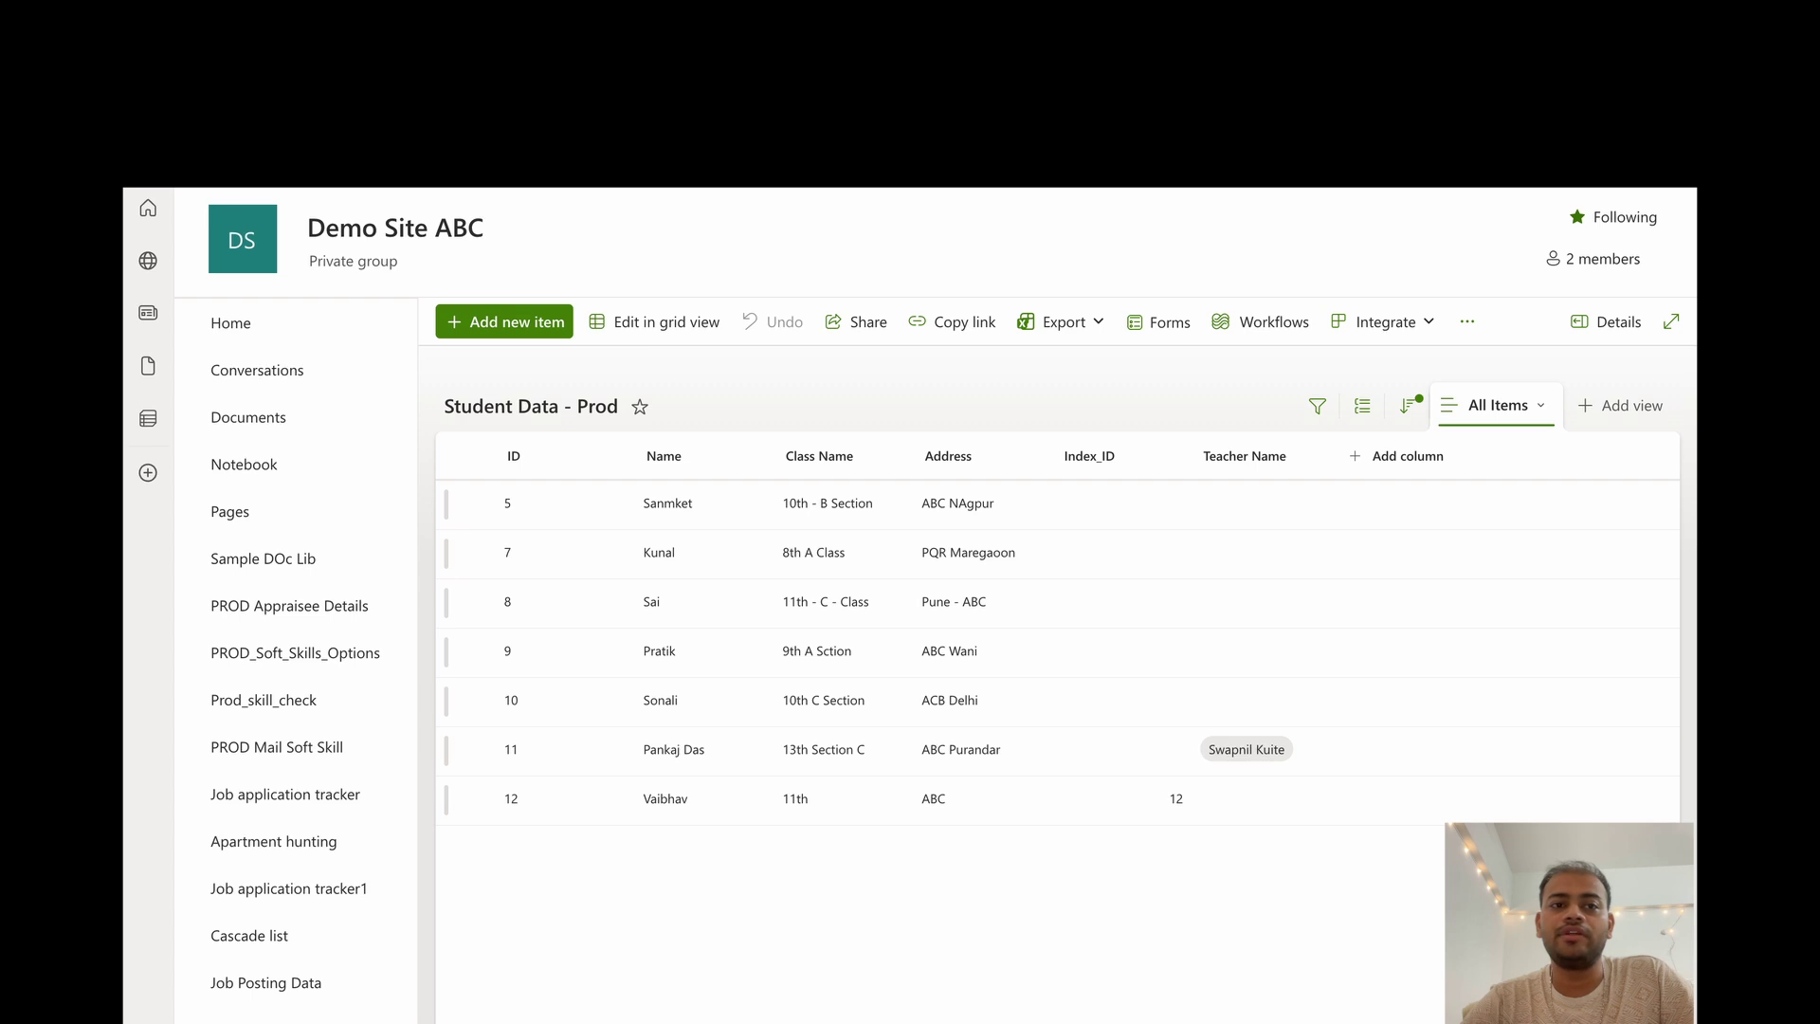
- Switch to Outlook and compare the "New entry added - 12" and "New Entry - 12" notification emails
{"action": "left_click", "coordinate": [149, 159]}
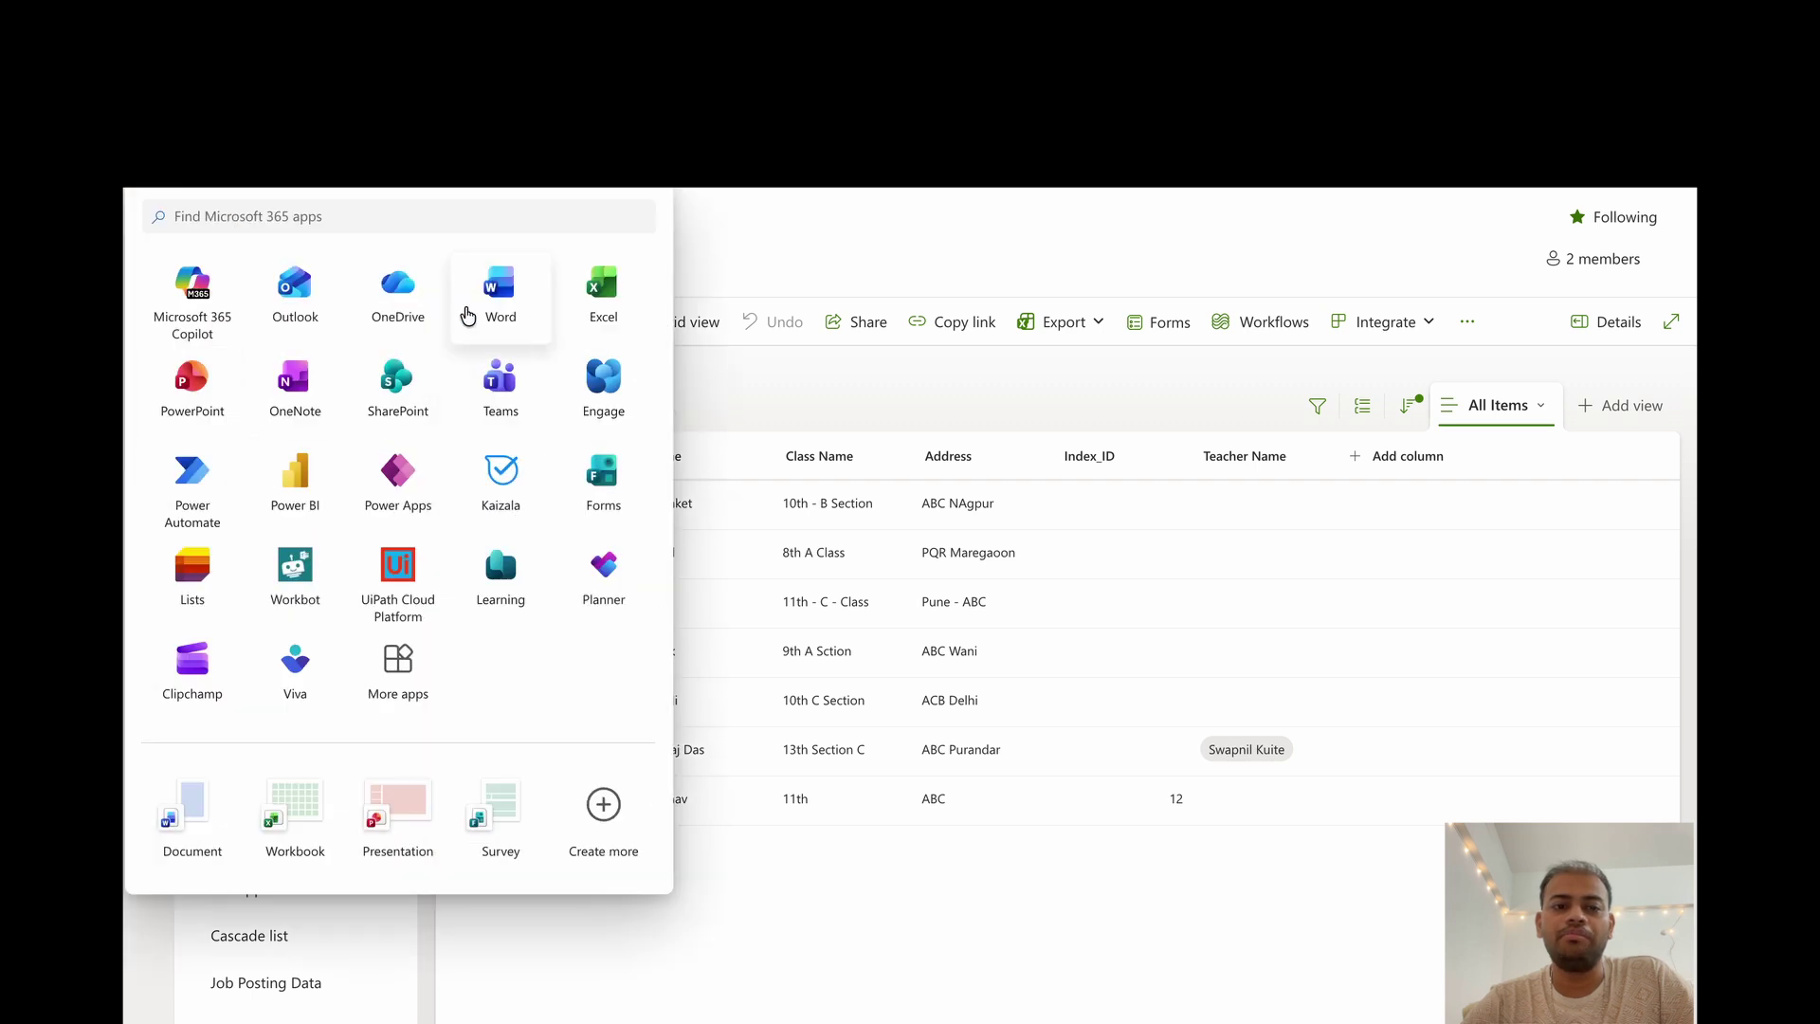
{"action": "left_click", "coordinate": [315, 288]}
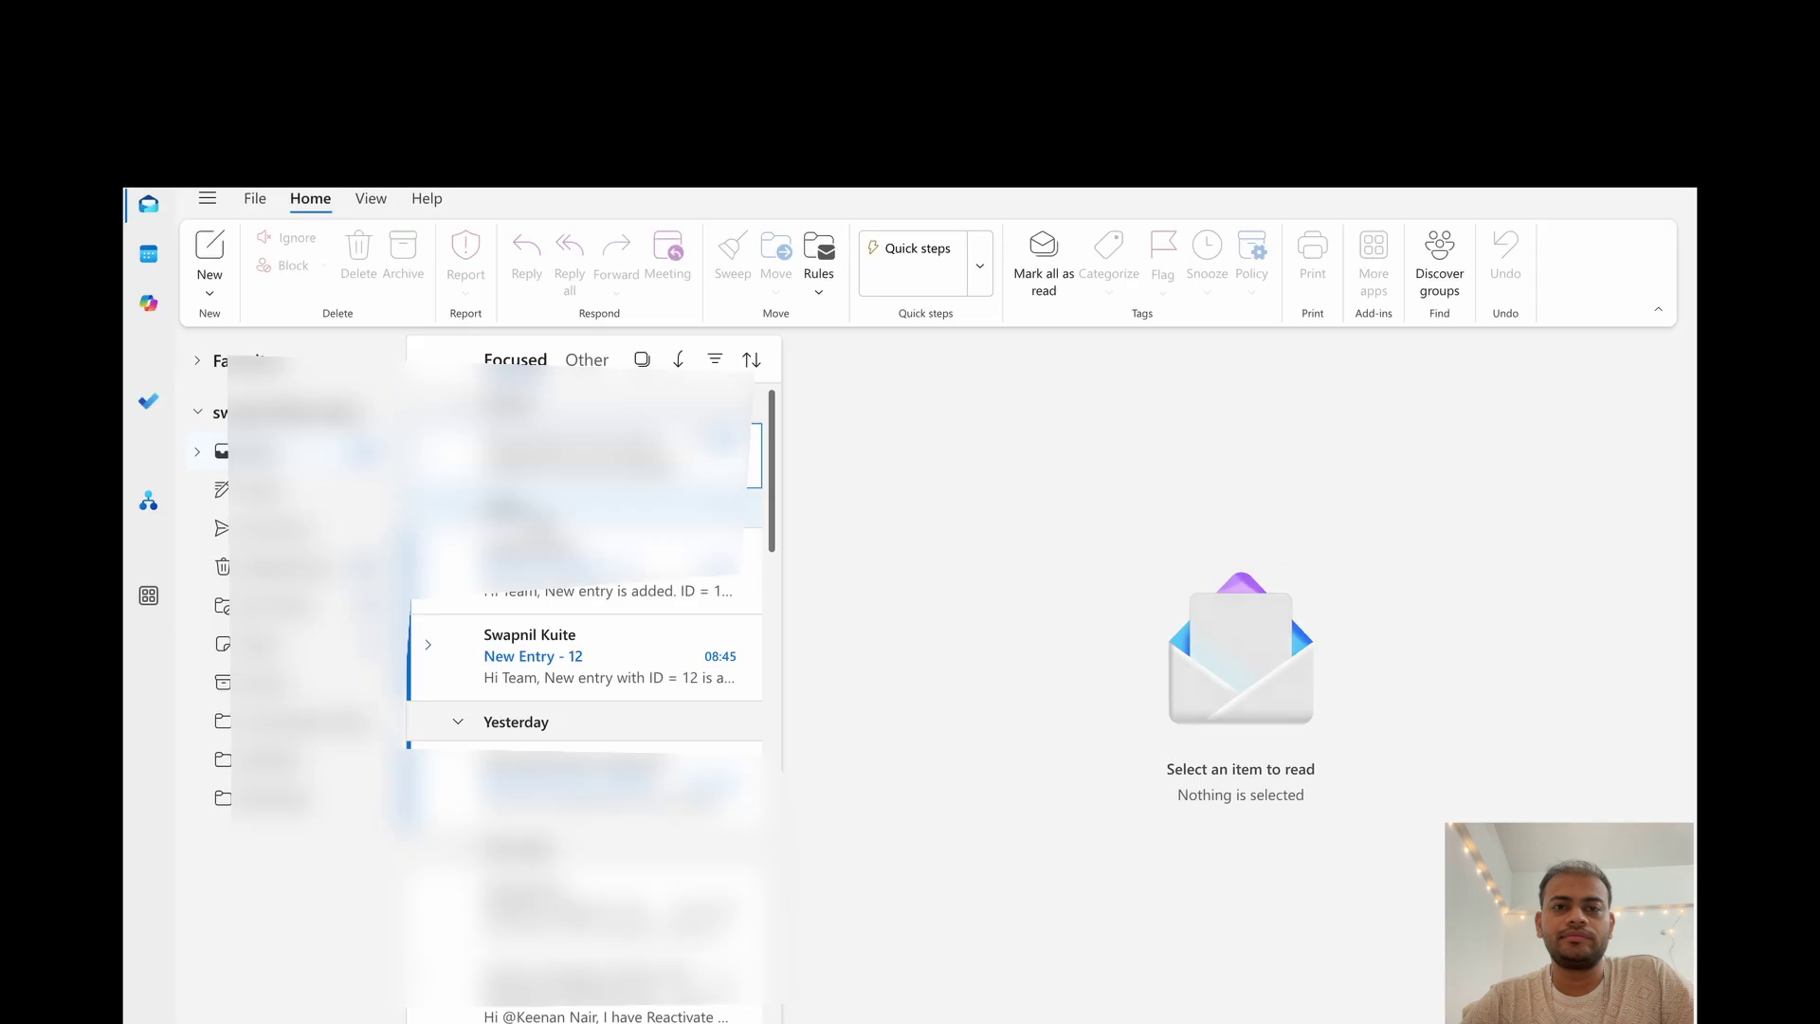
{"action": "left_click", "coordinate": [569, 633]}
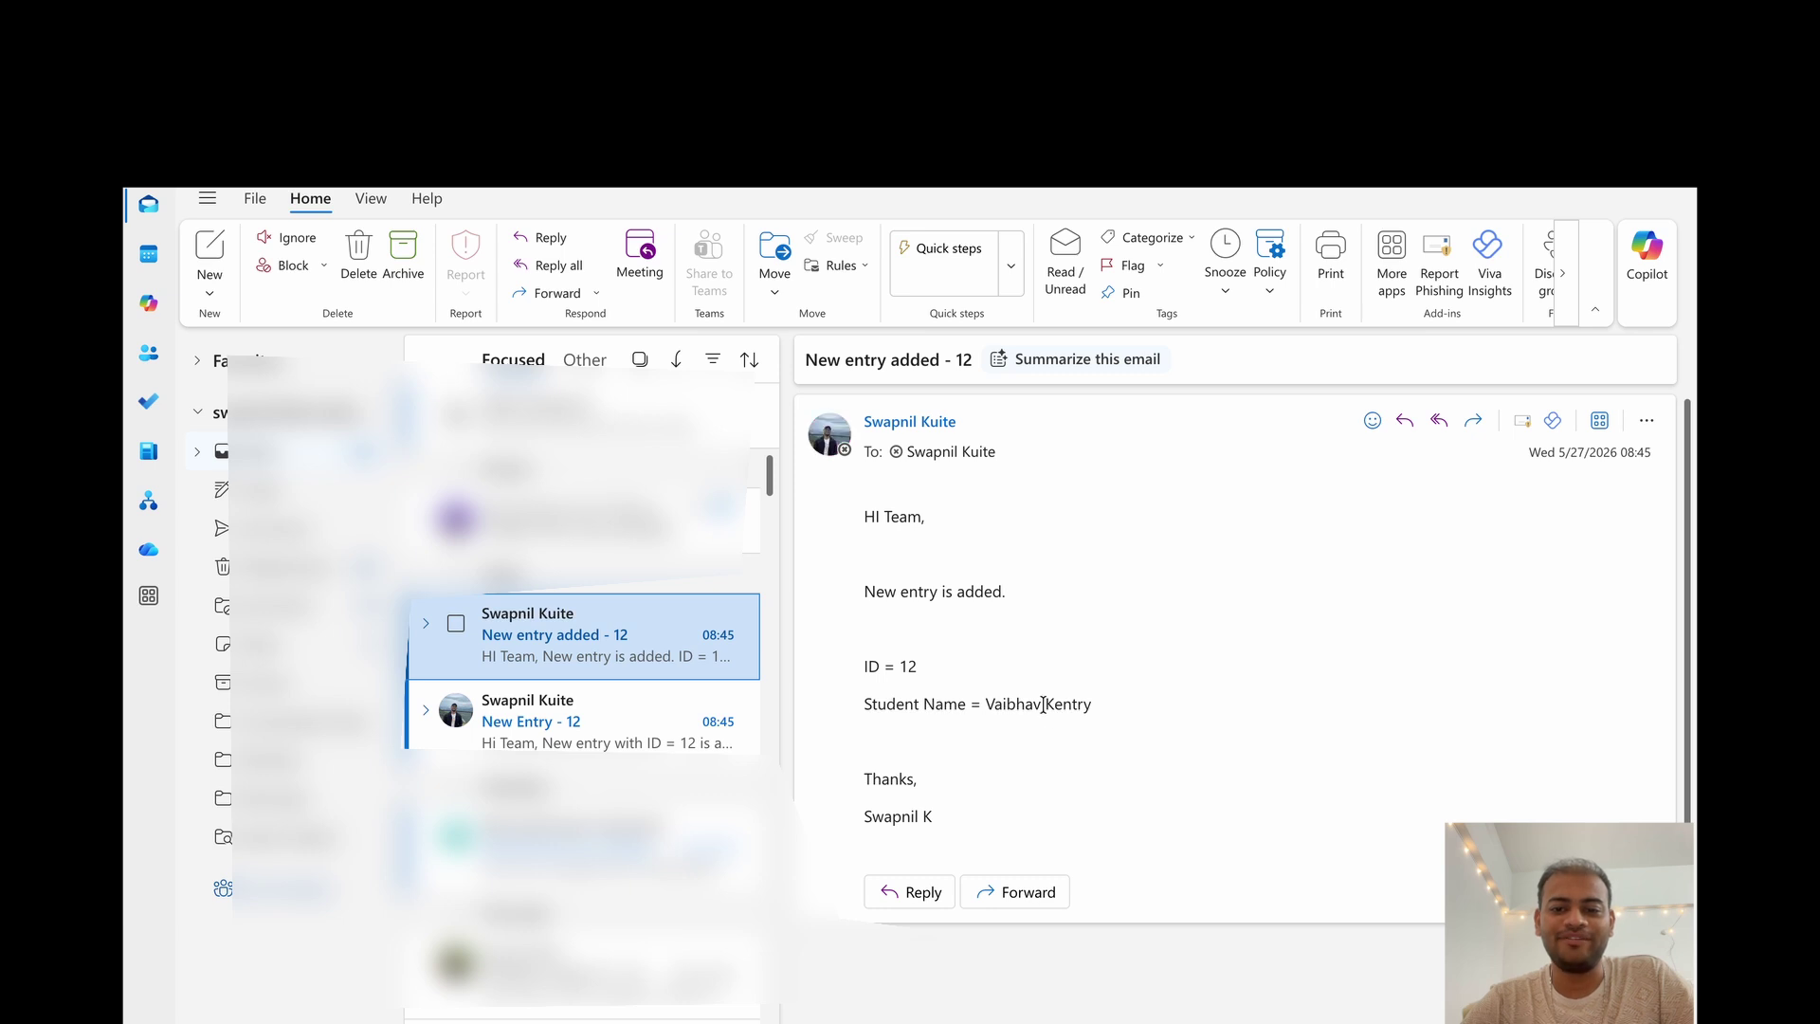
{"action": "left_click", "coordinate": [504, 718]}
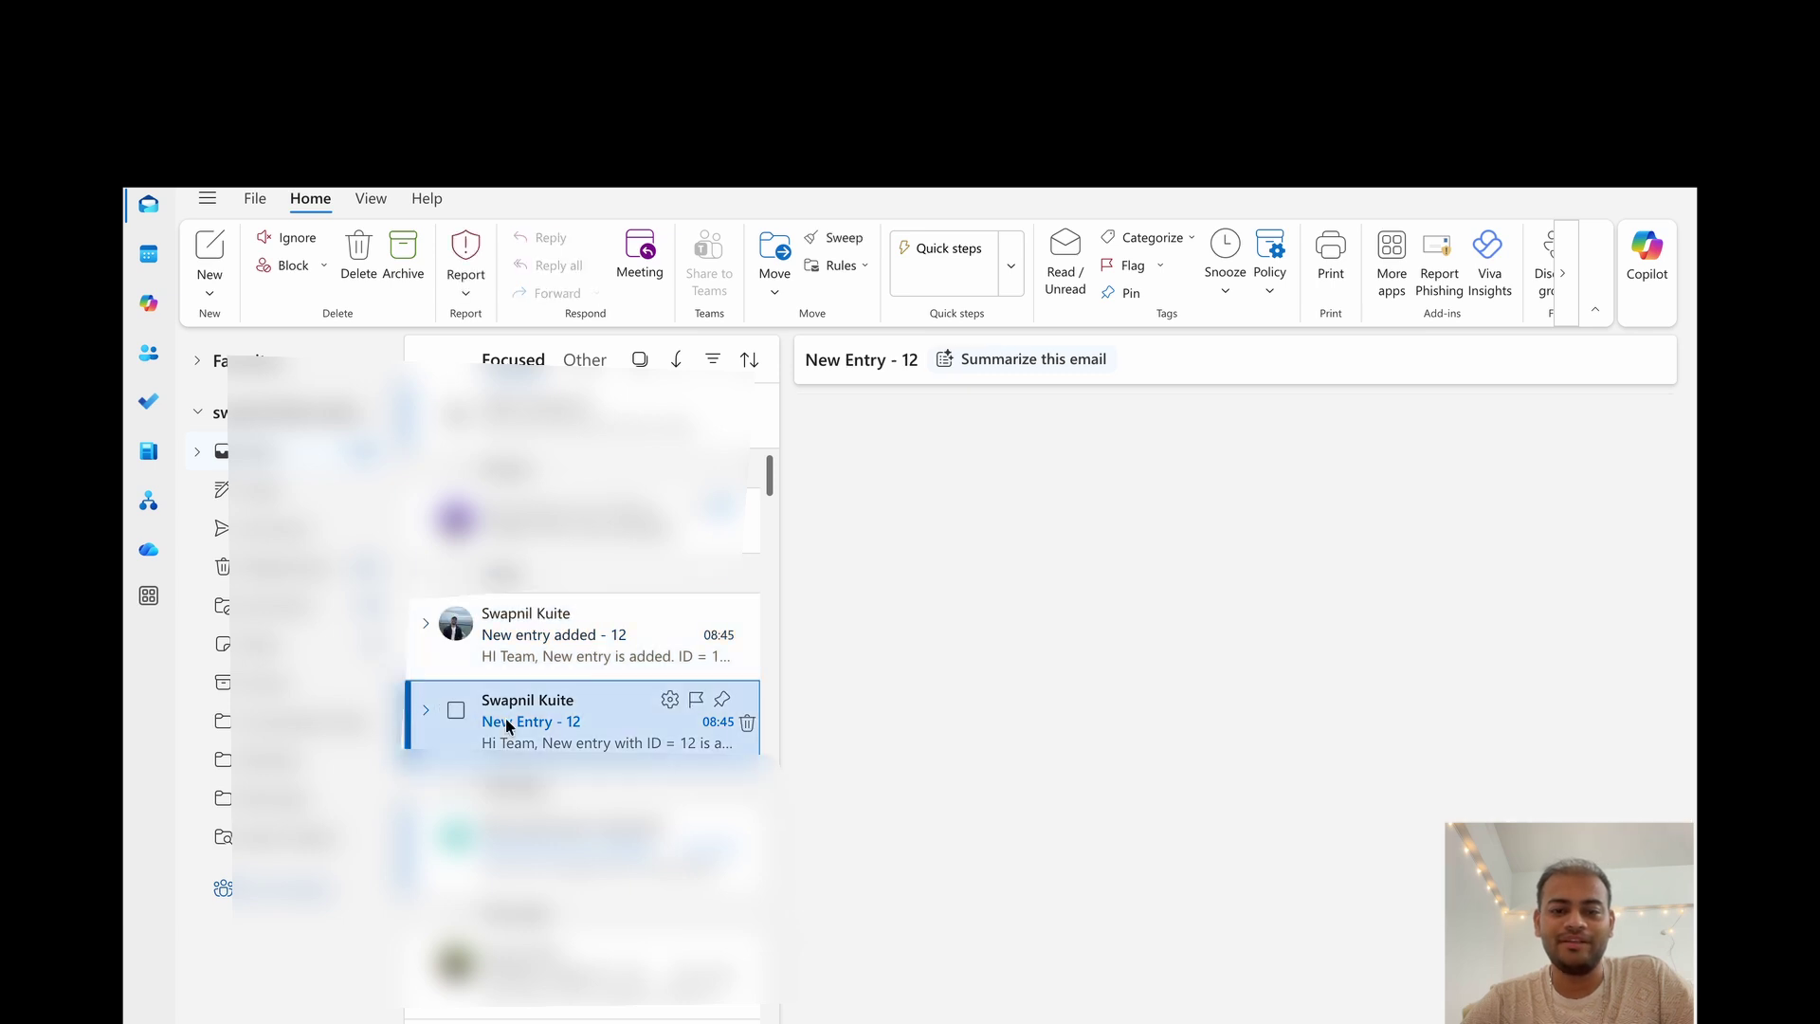
{"action": "left_click", "coordinate": [544, 651]}
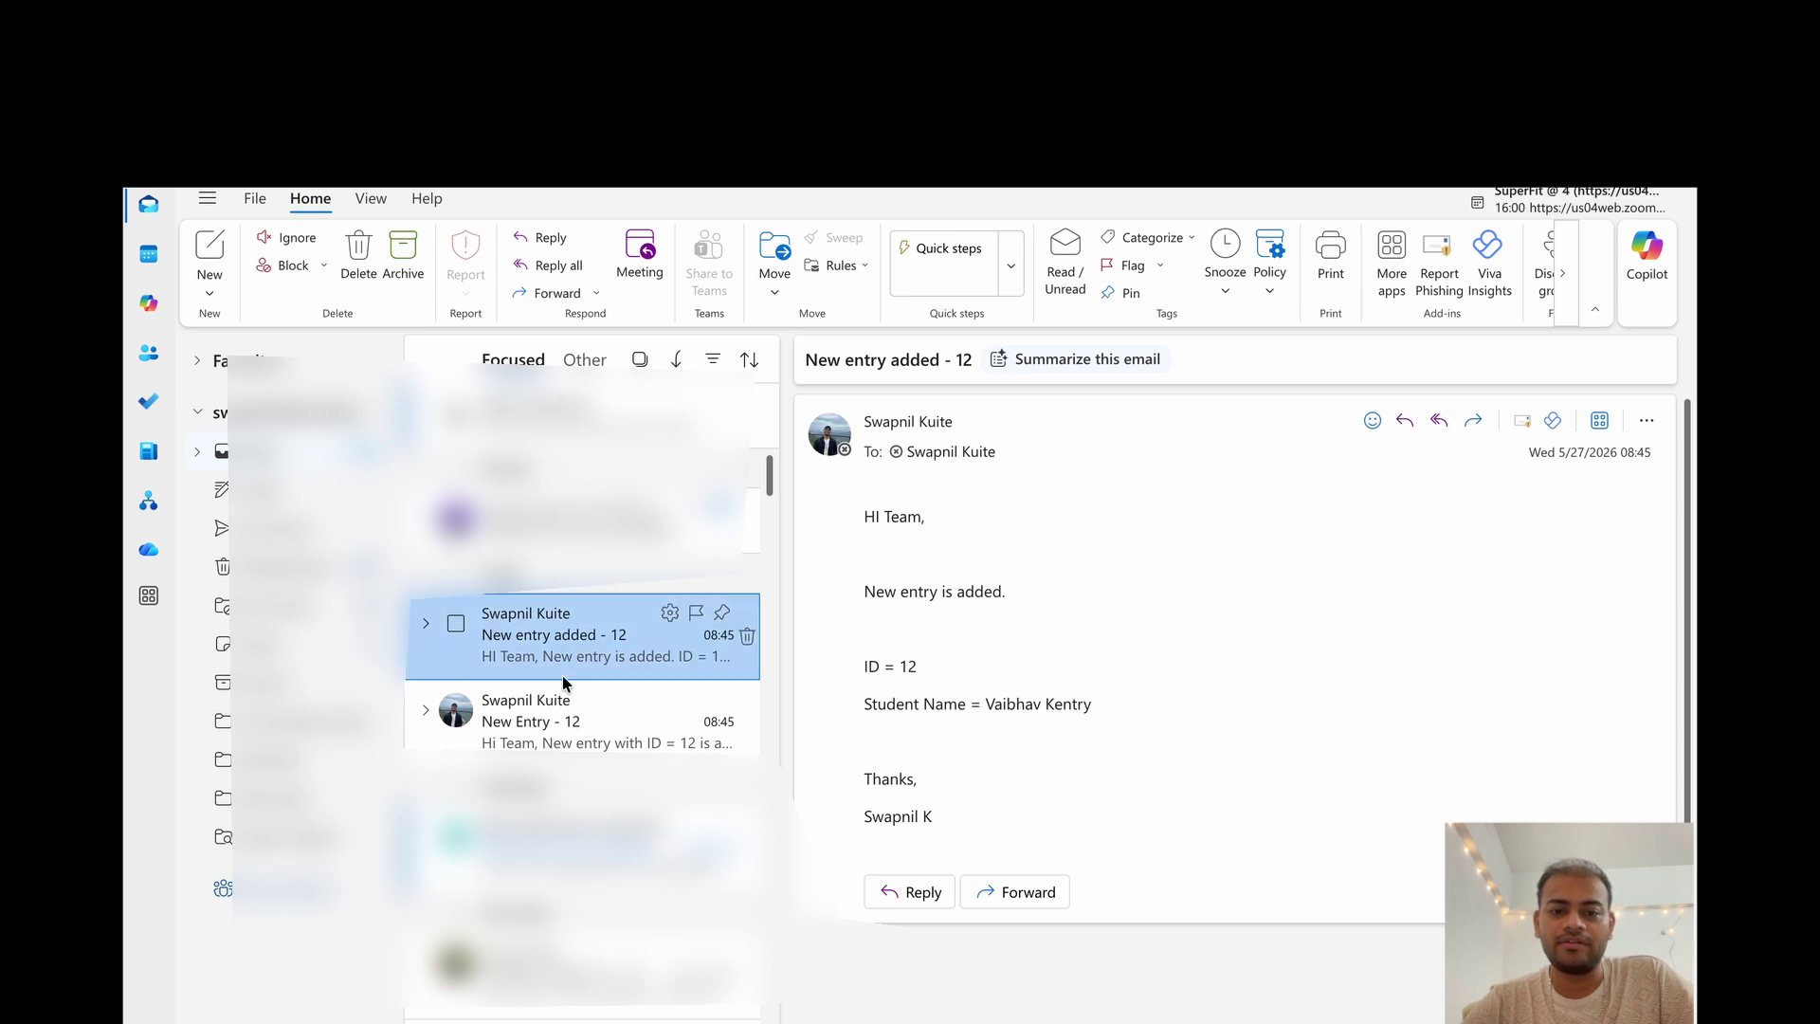
{"action": "left_click", "coordinate": [546, 722]}
{"action": "left_click", "coordinate": [560, 614]}
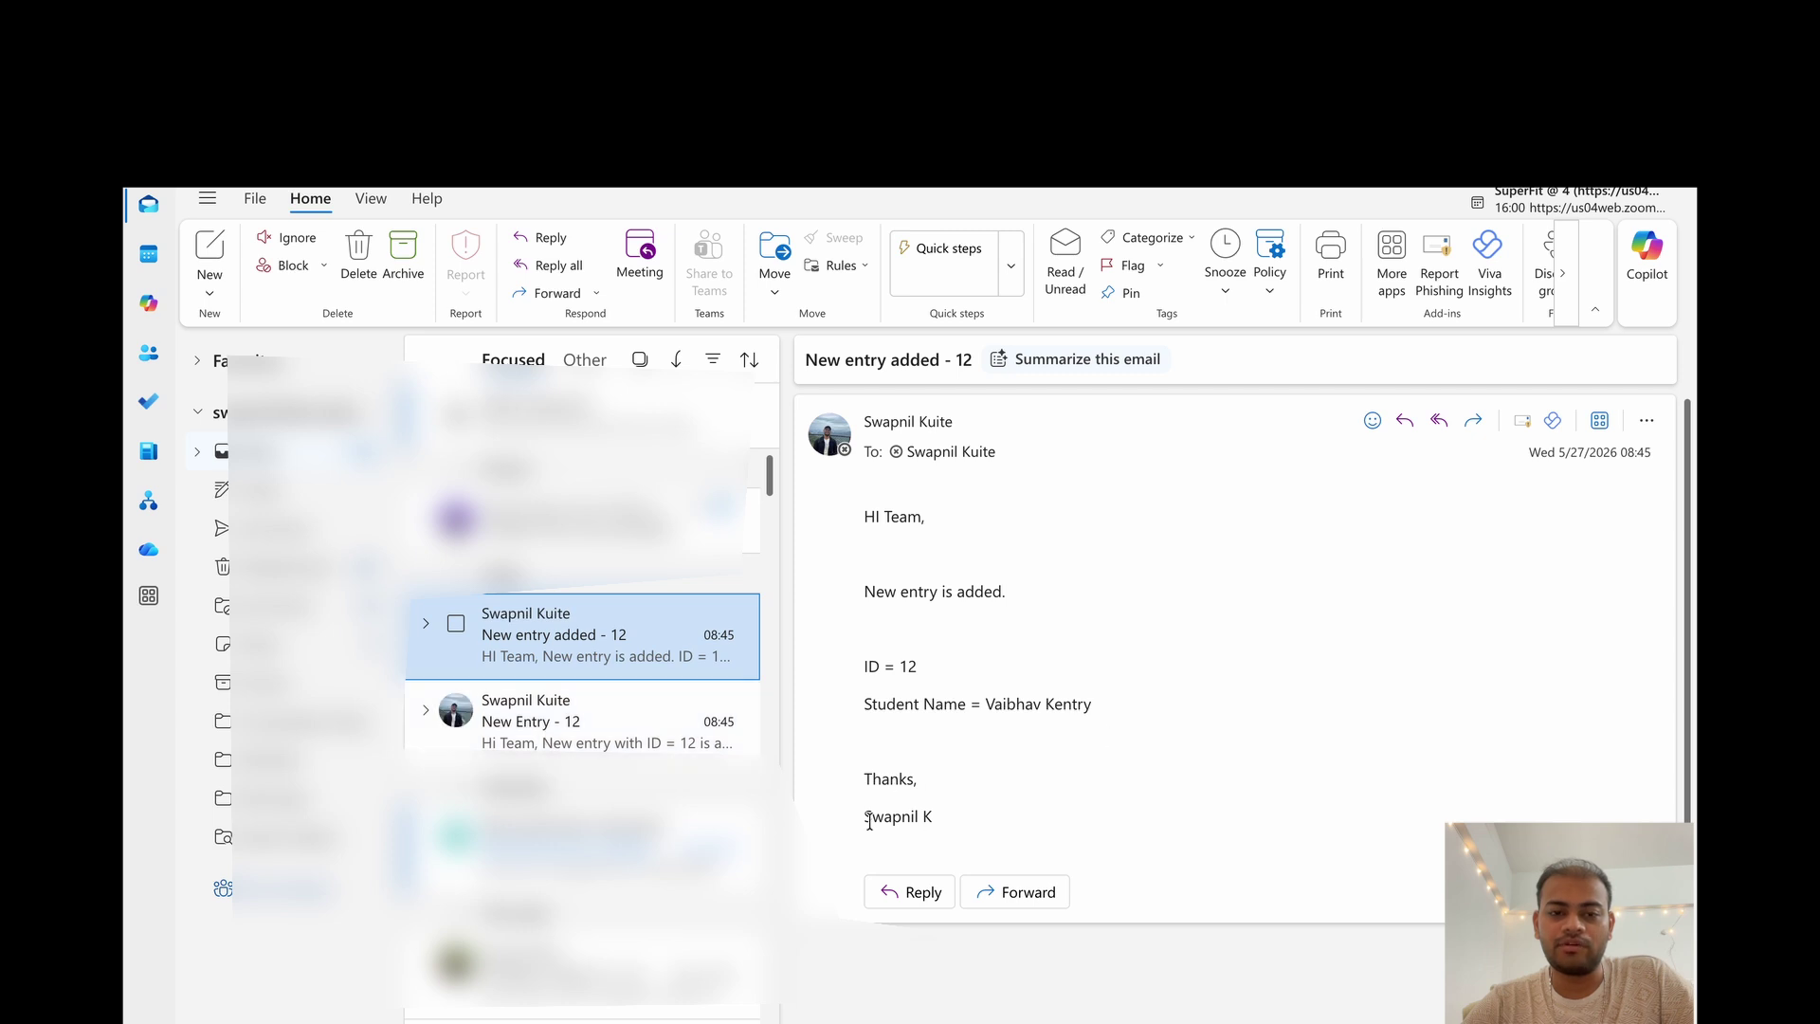
{"action": "left_click", "coordinate": [537, 743]}
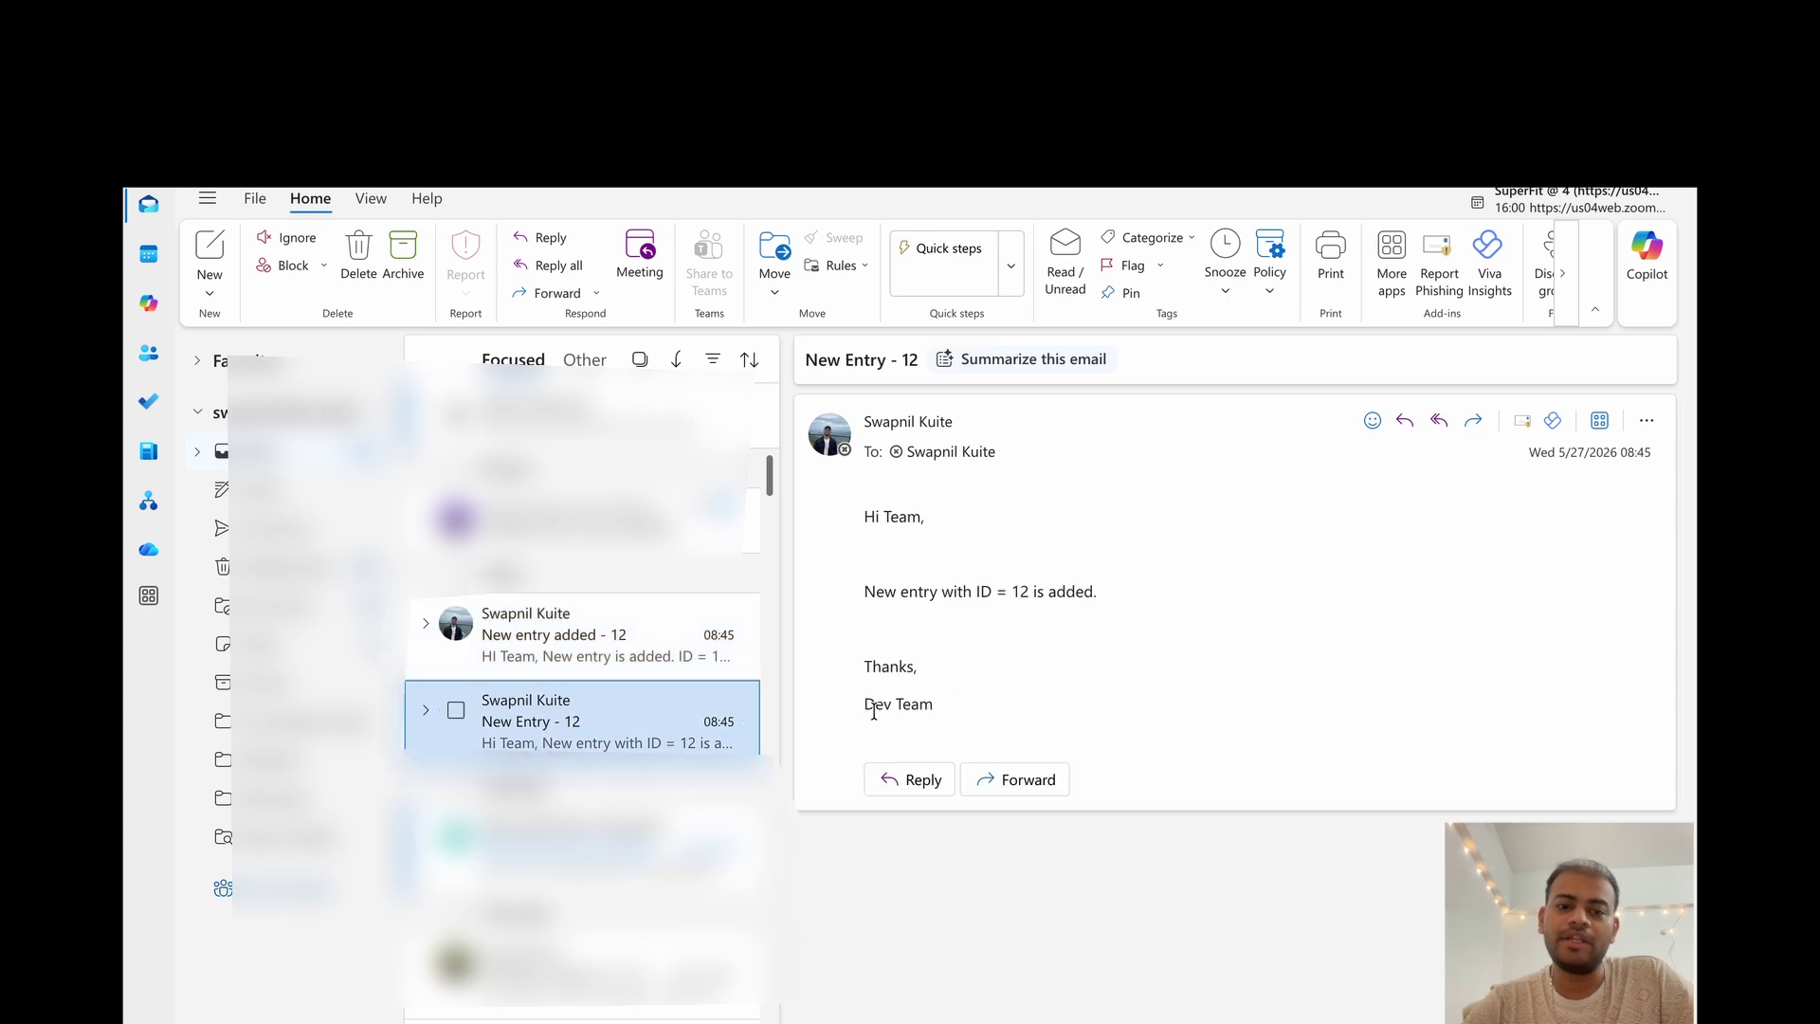
{"action": "left_click", "coordinate": [569, 635]}
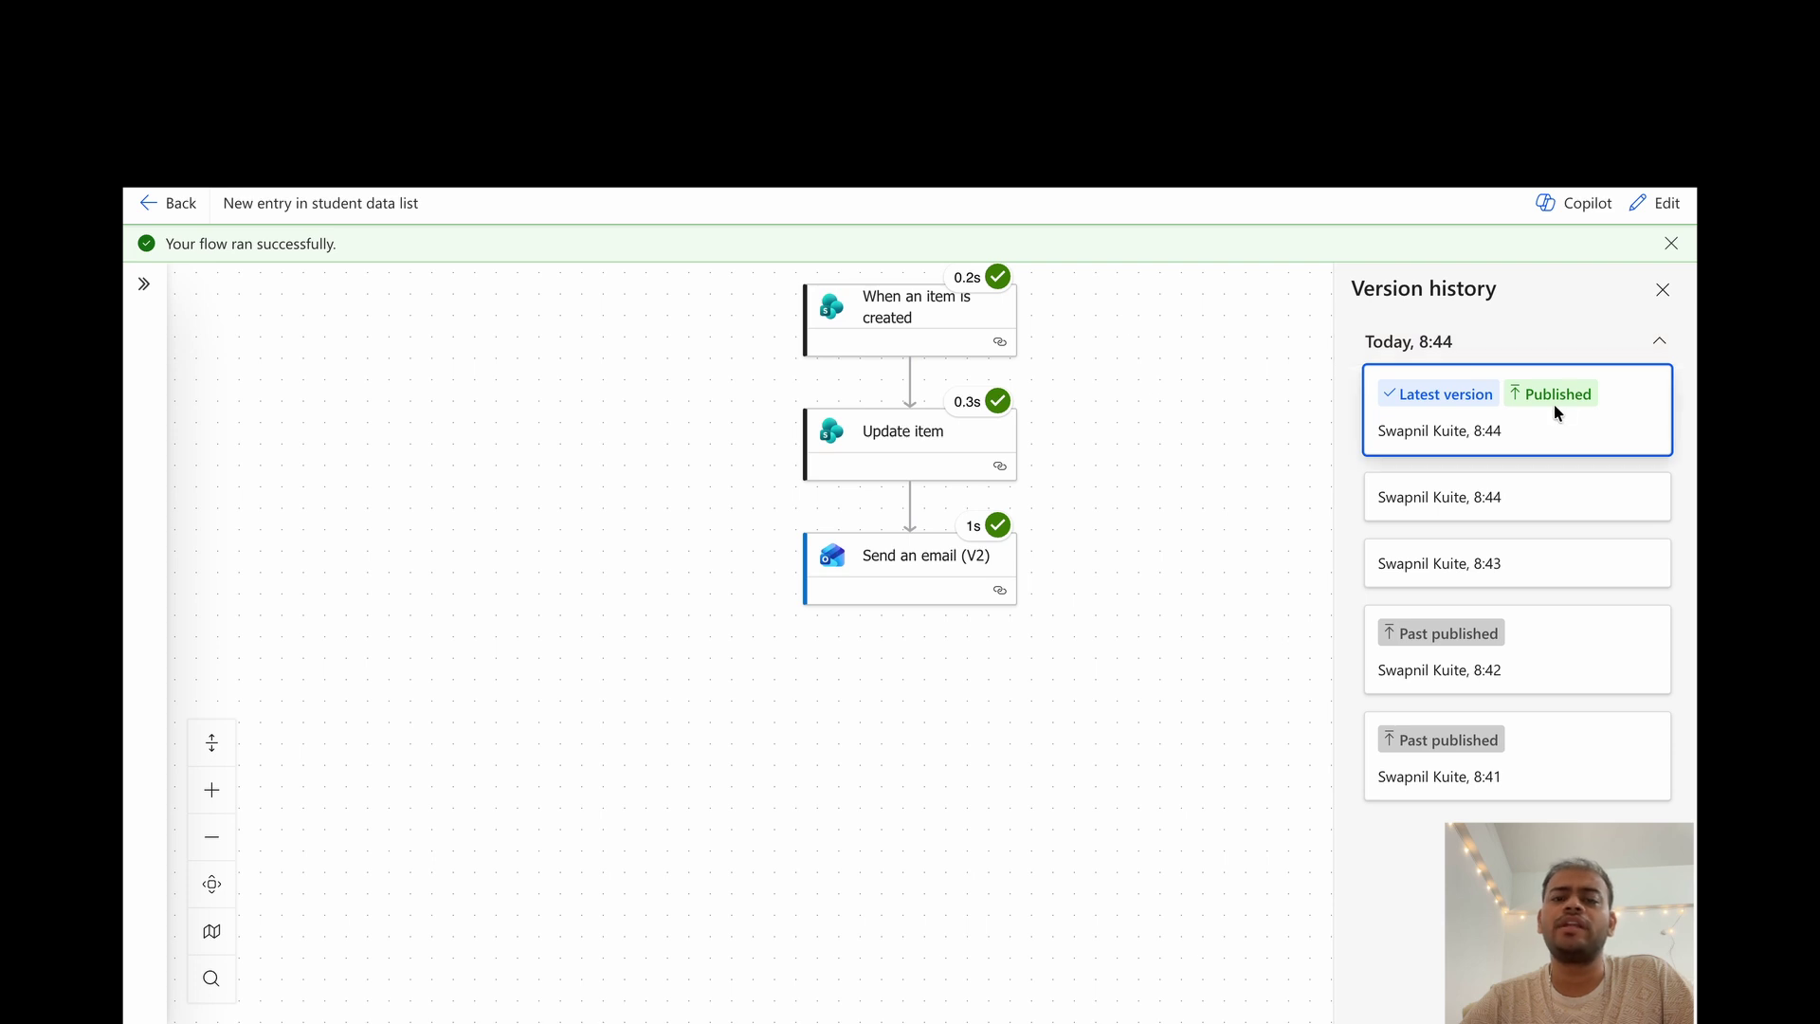
- Edit the flow and remove the Title value and the stray "entry" from the Student Name line of the email body
{"action": "left_click", "coordinate": [1654, 203]}
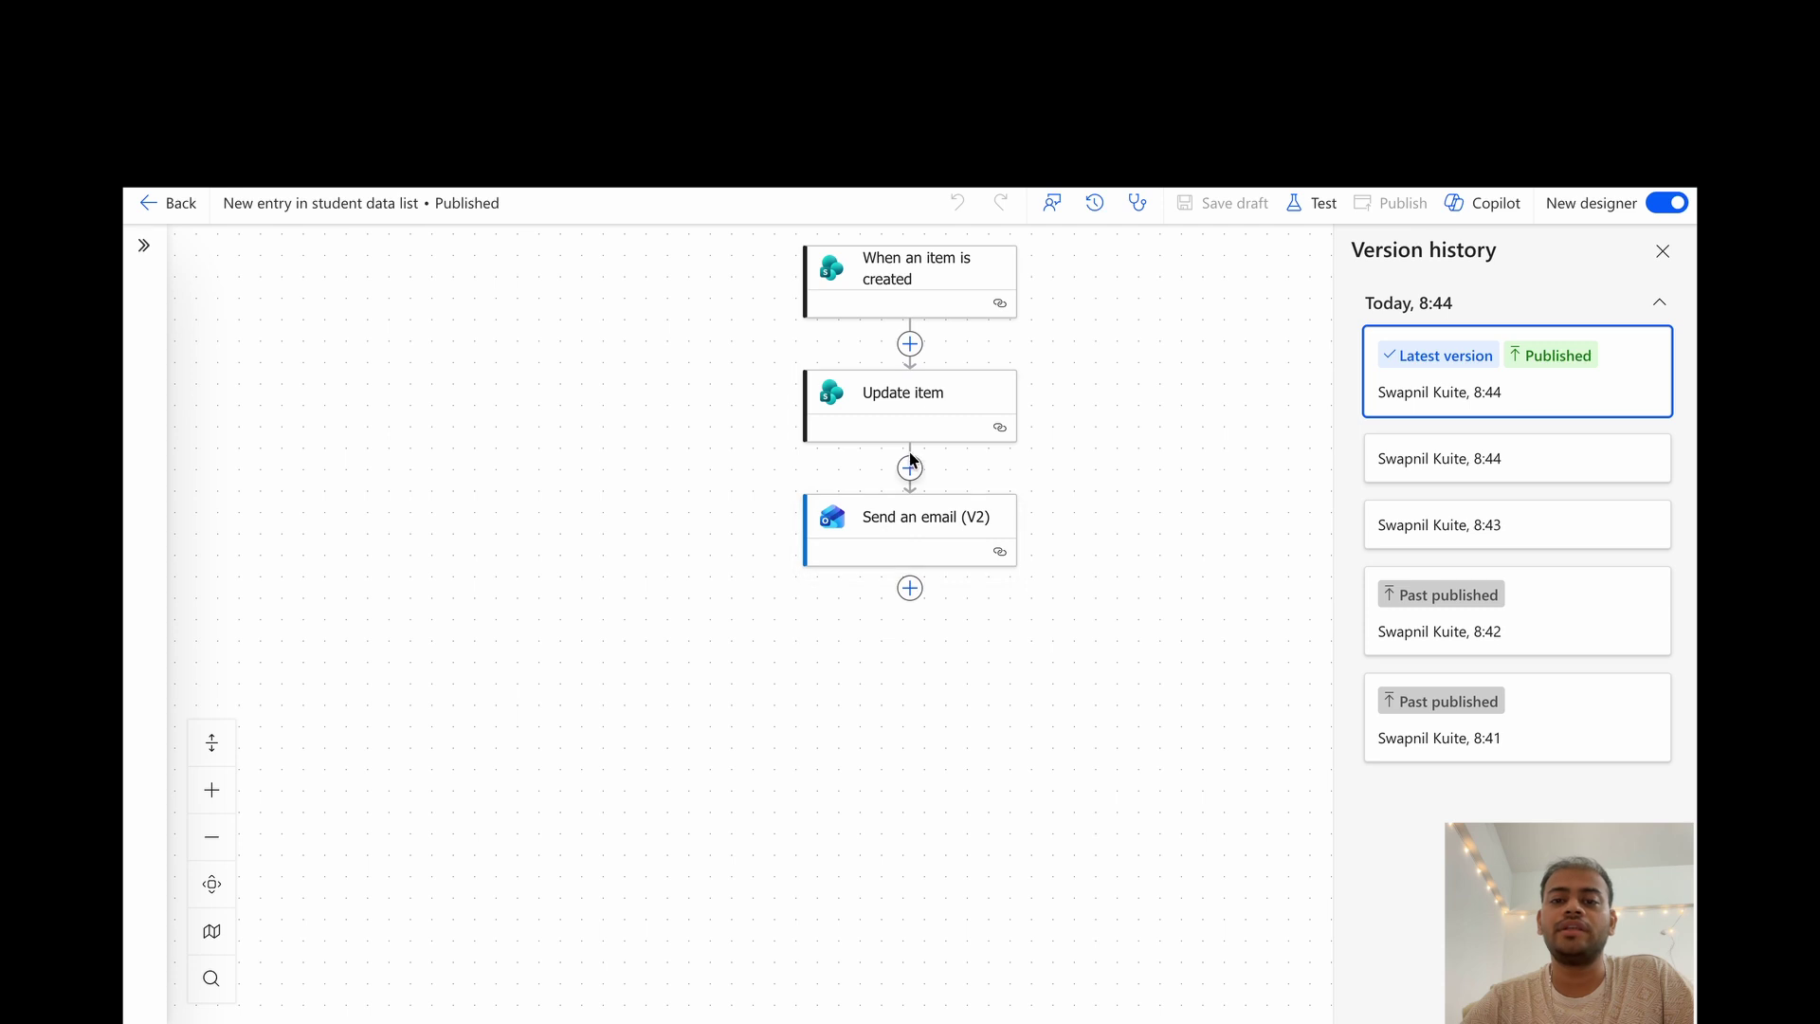
{"action": "left_click", "coordinate": [918, 396]}
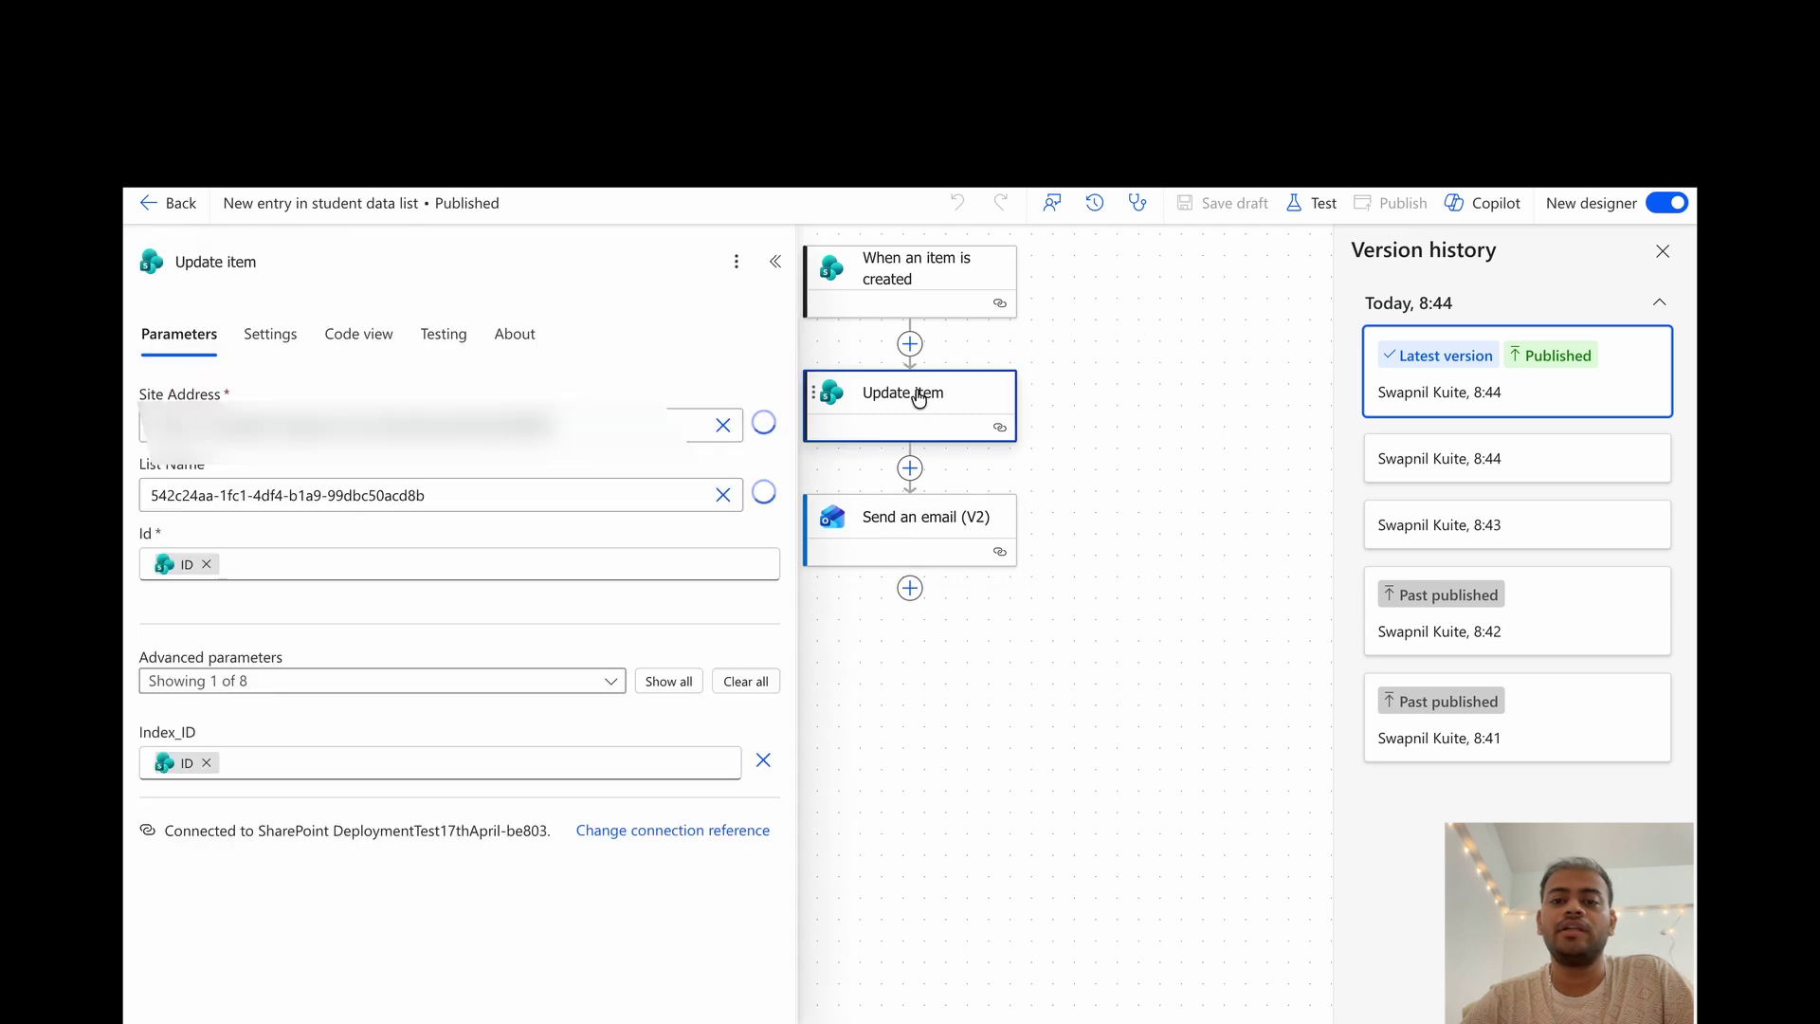
{"action": "left_click", "coordinate": [867, 531]}
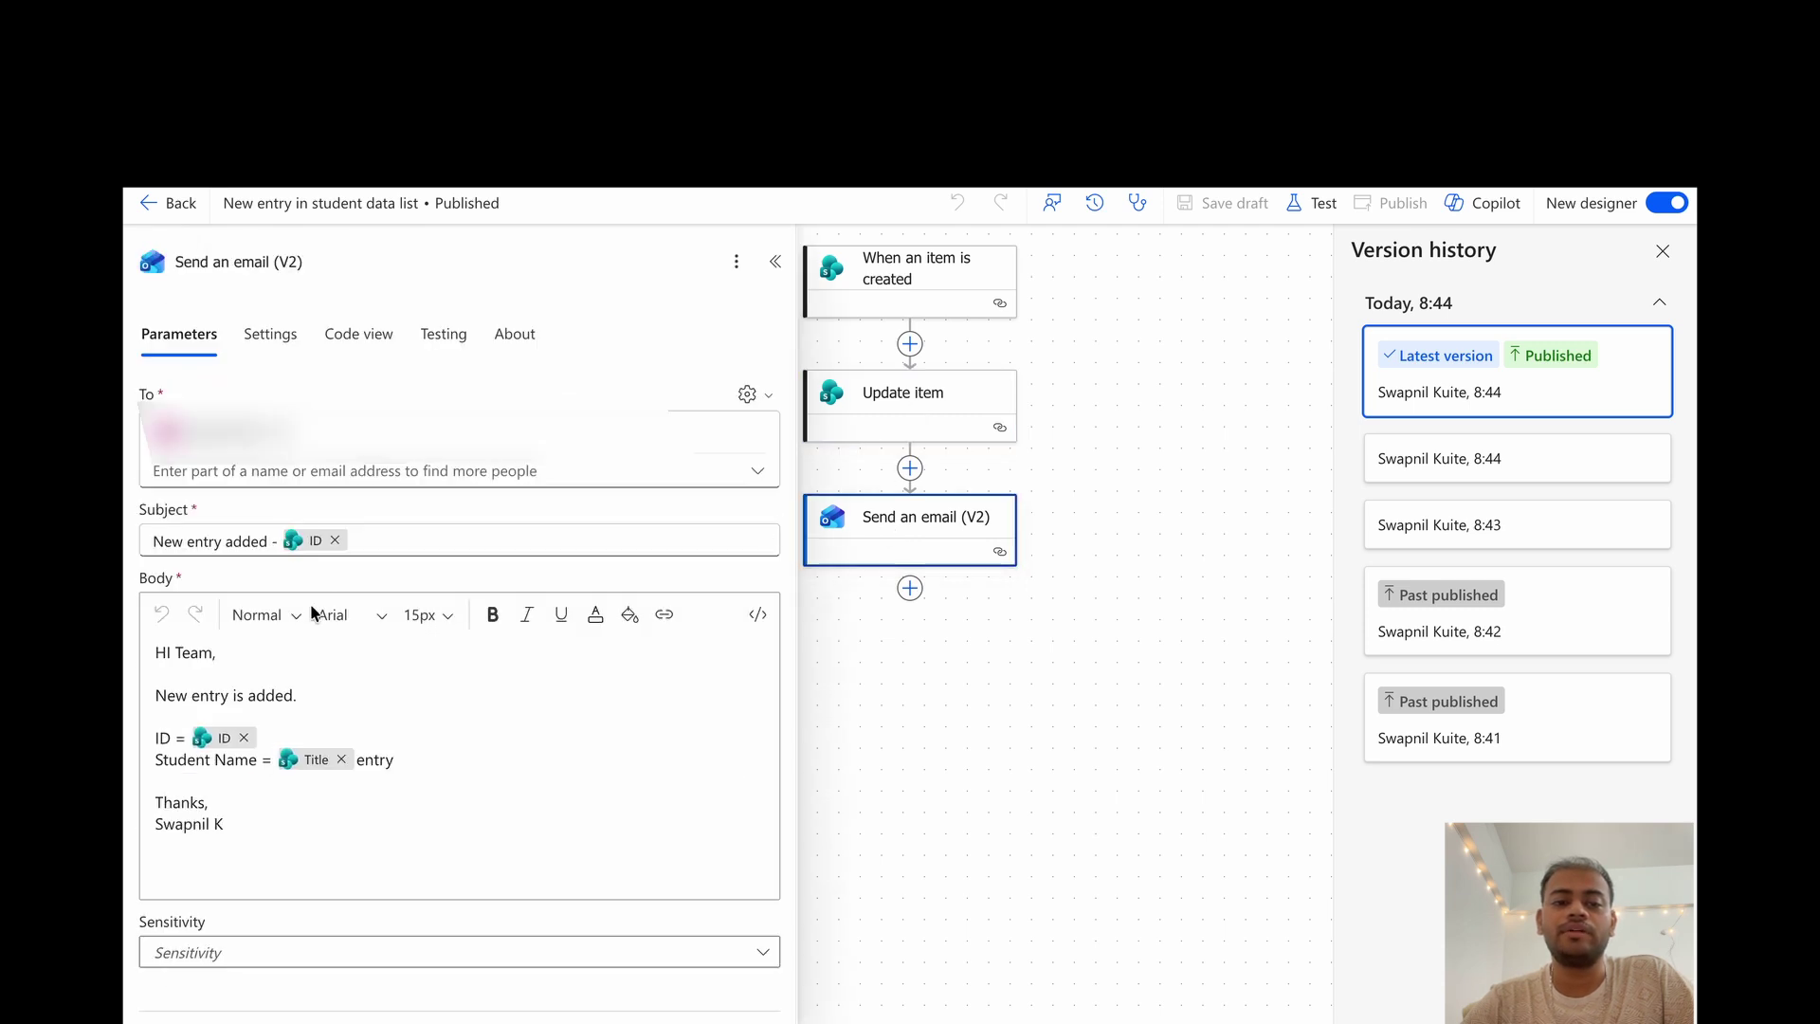
{"action": "left_click", "coordinate": [343, 760]}
{"action": "left_click", "coordinate": [330, 760]}
{"action": "key", "text": "BackSpace"}
{"action": "key", "text": "BackSpace"}
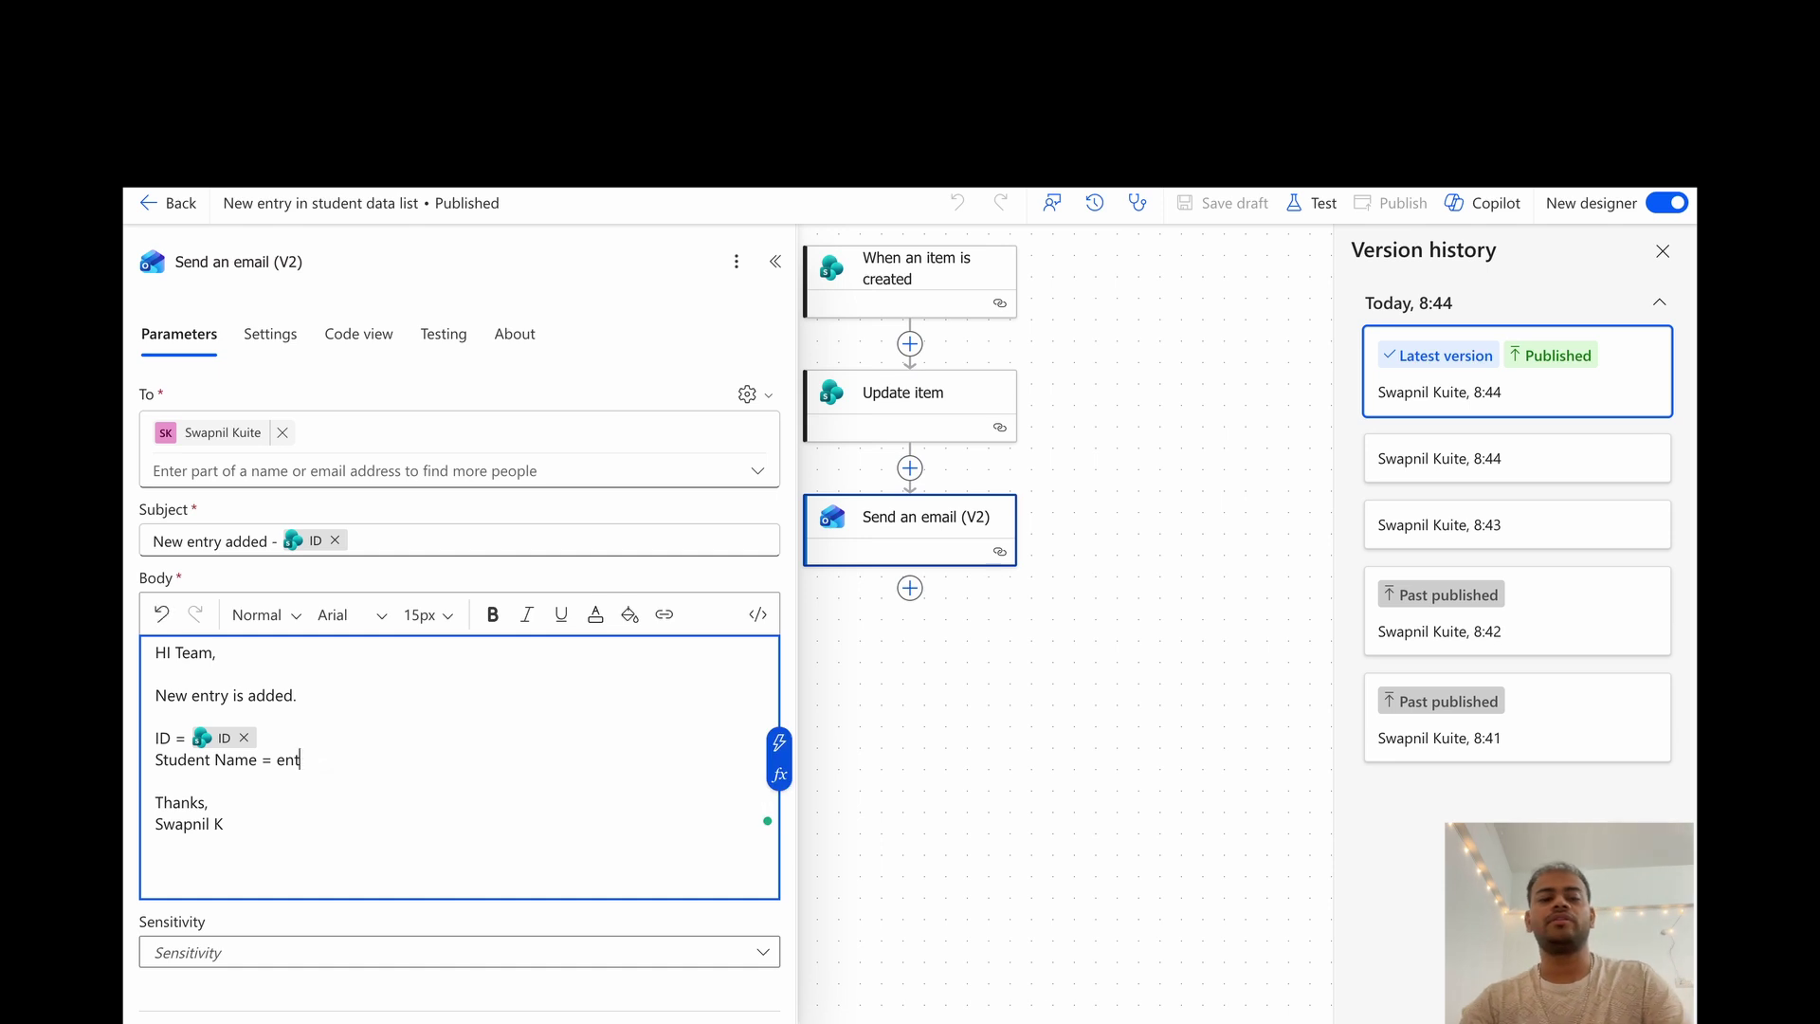
{"action": "key", "text": "BackSpace"}
{"action": "key", "text": "BackSpace"}
{"action": "key", "text": "BackSpace"}
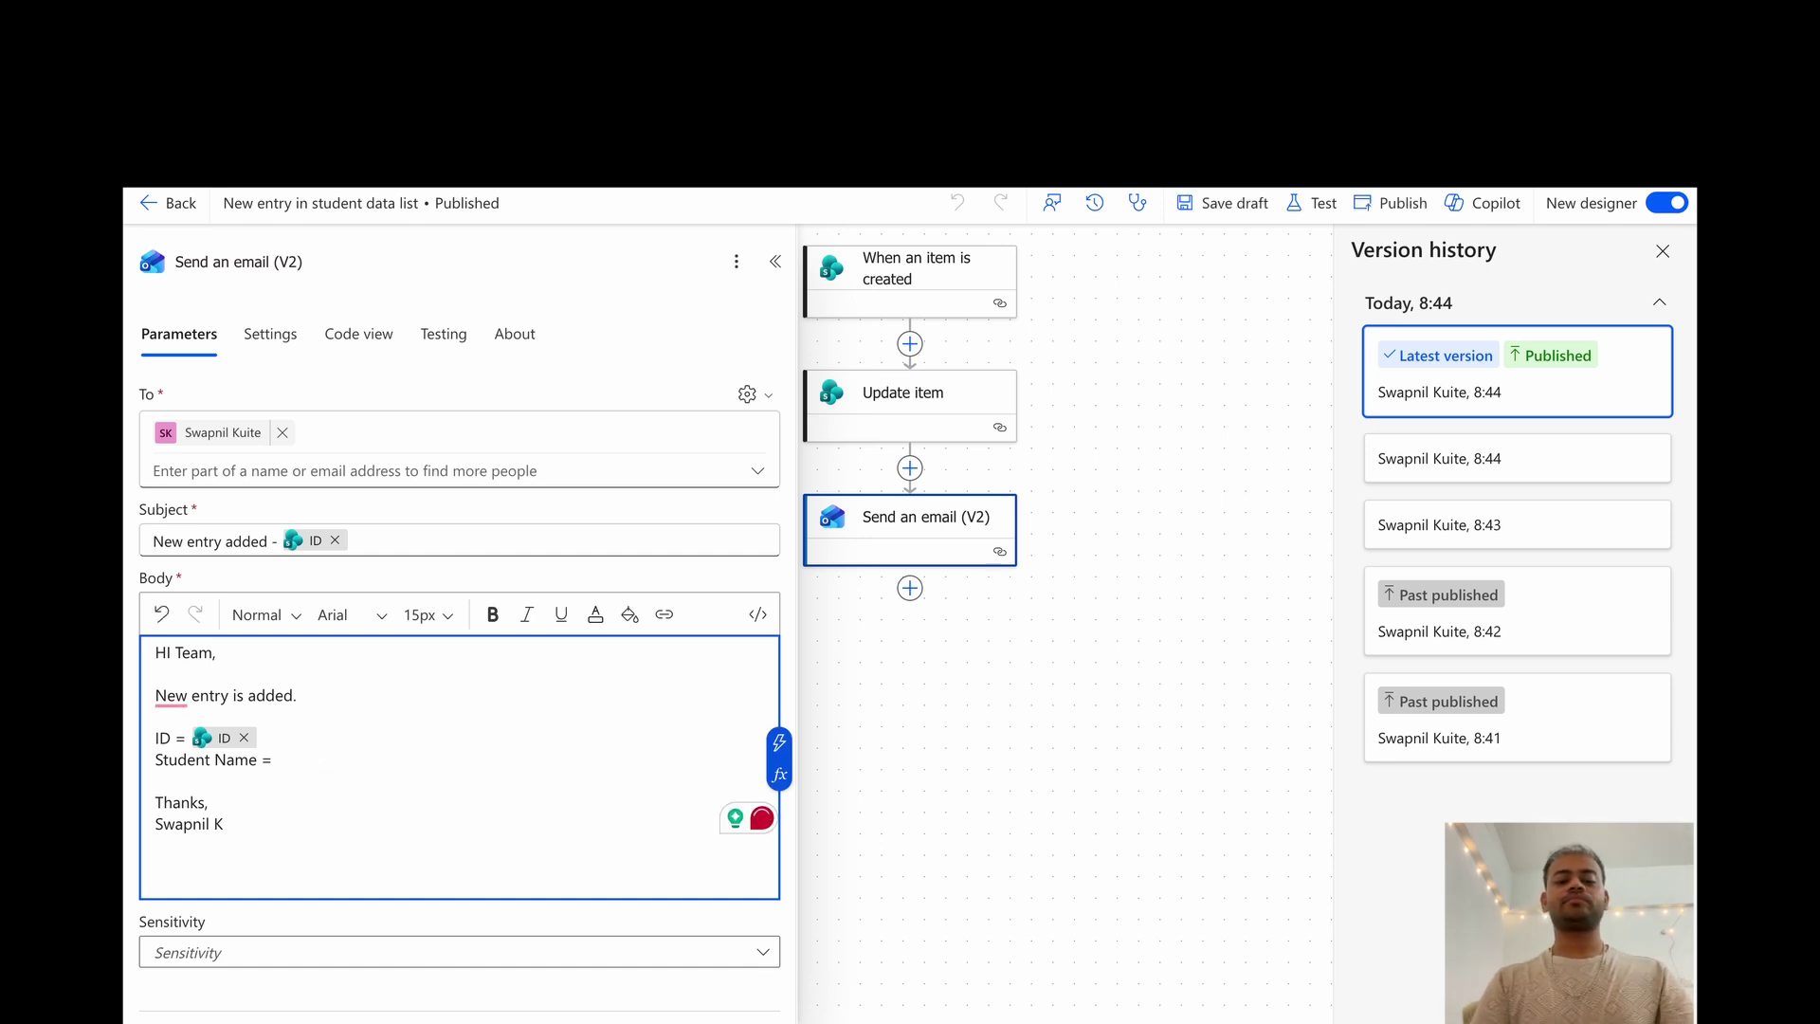
{"action": "type", "text": "Swapni"}
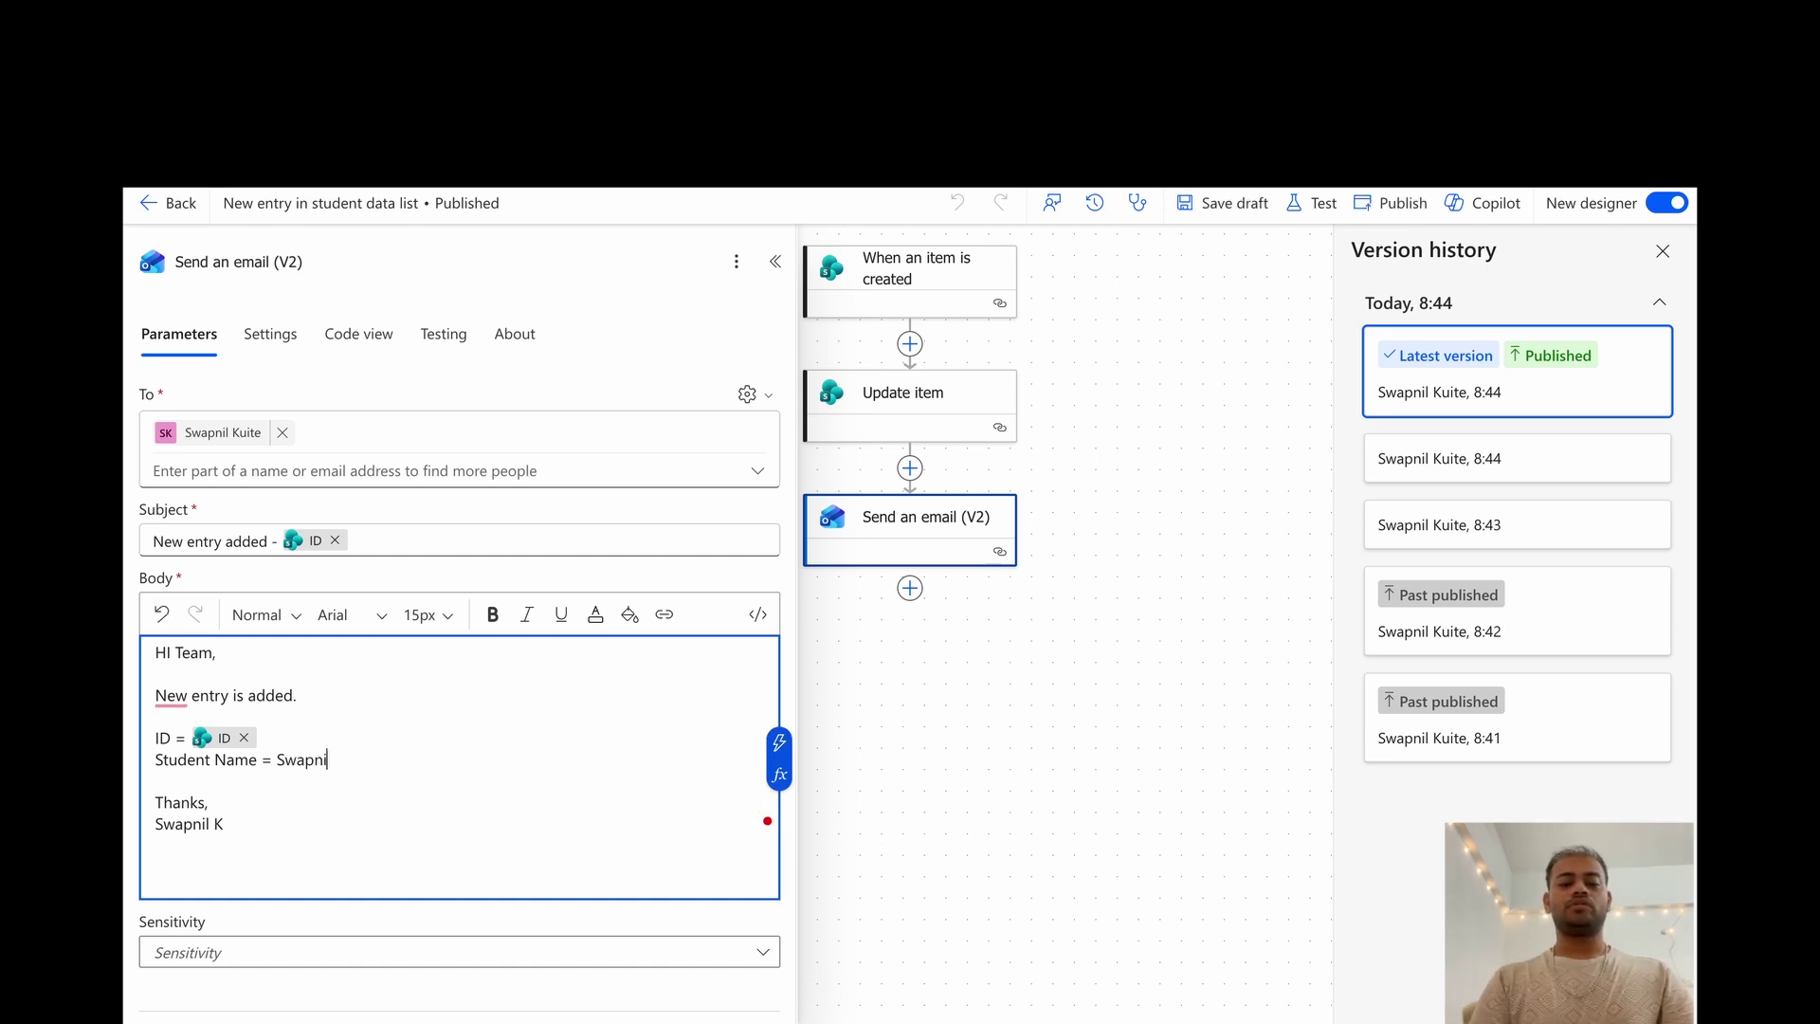
{"action": "key", "text": "BackSpace"}
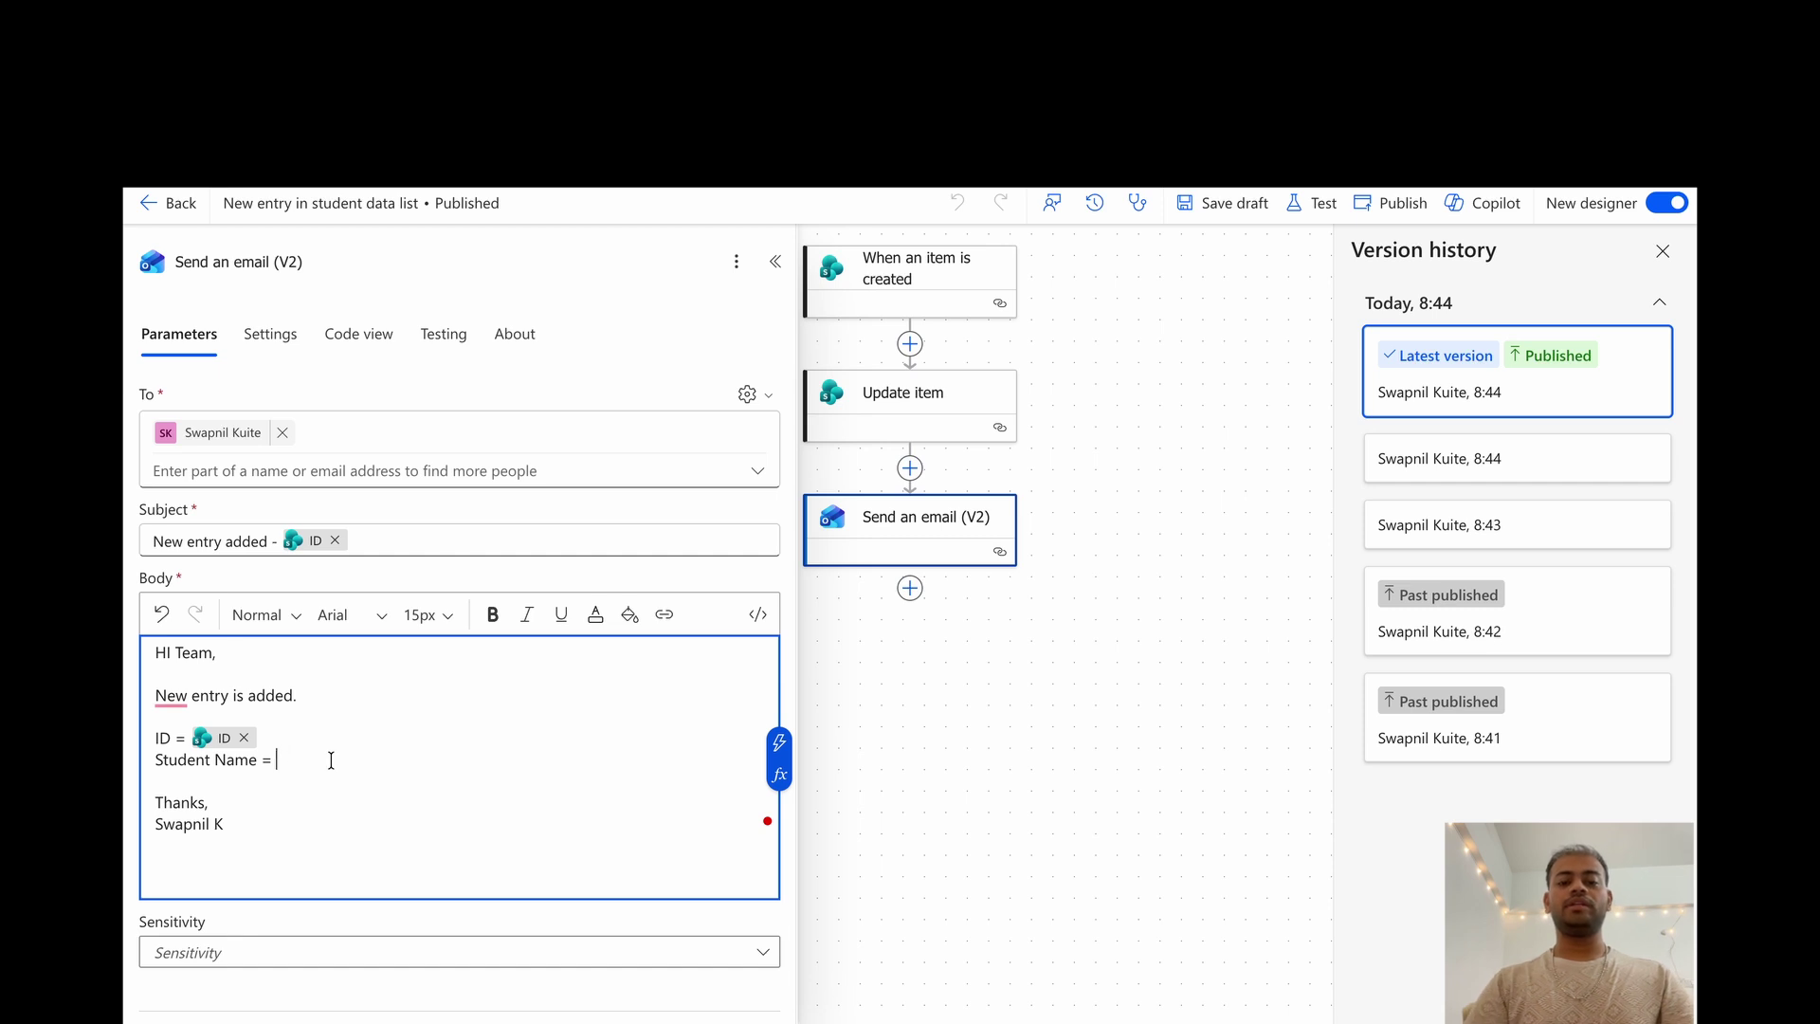
- Insert the Name dynamic value from "When an item is created" after "Student Name =" in the email body
{"action": "left_click", "coordinate": [779, 742]}
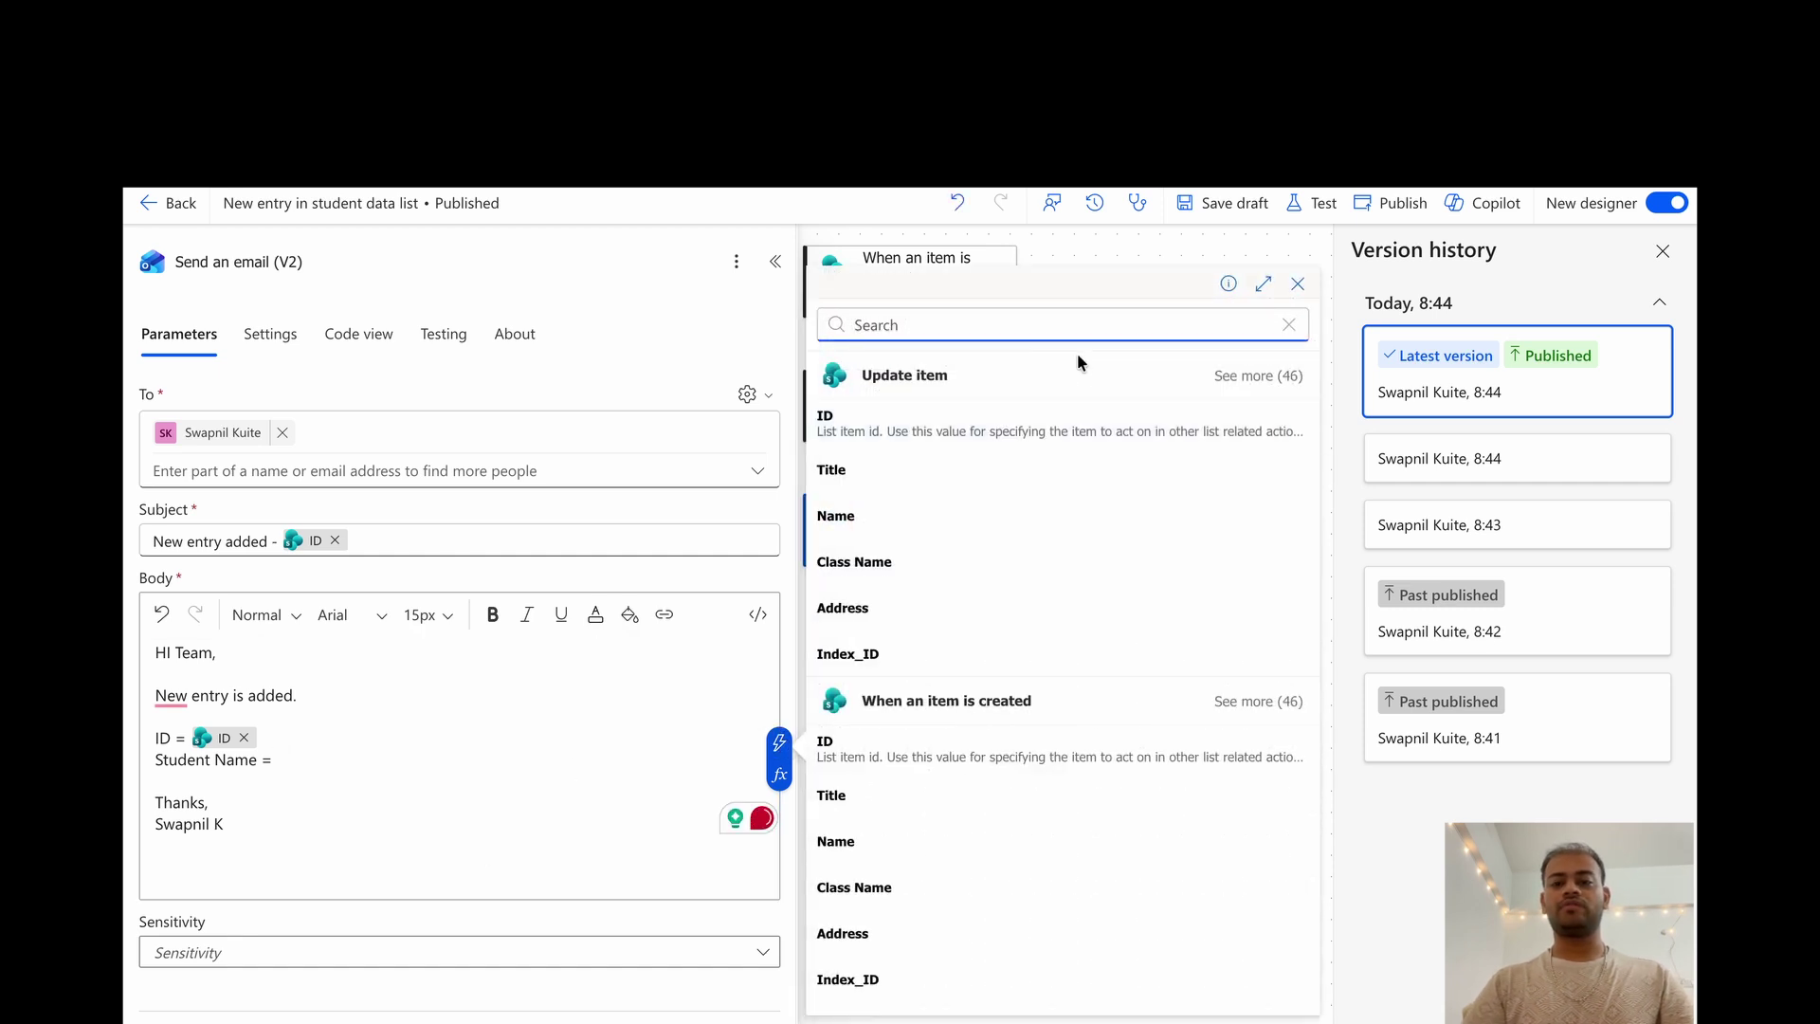
{"action": "type", "text": "name"}
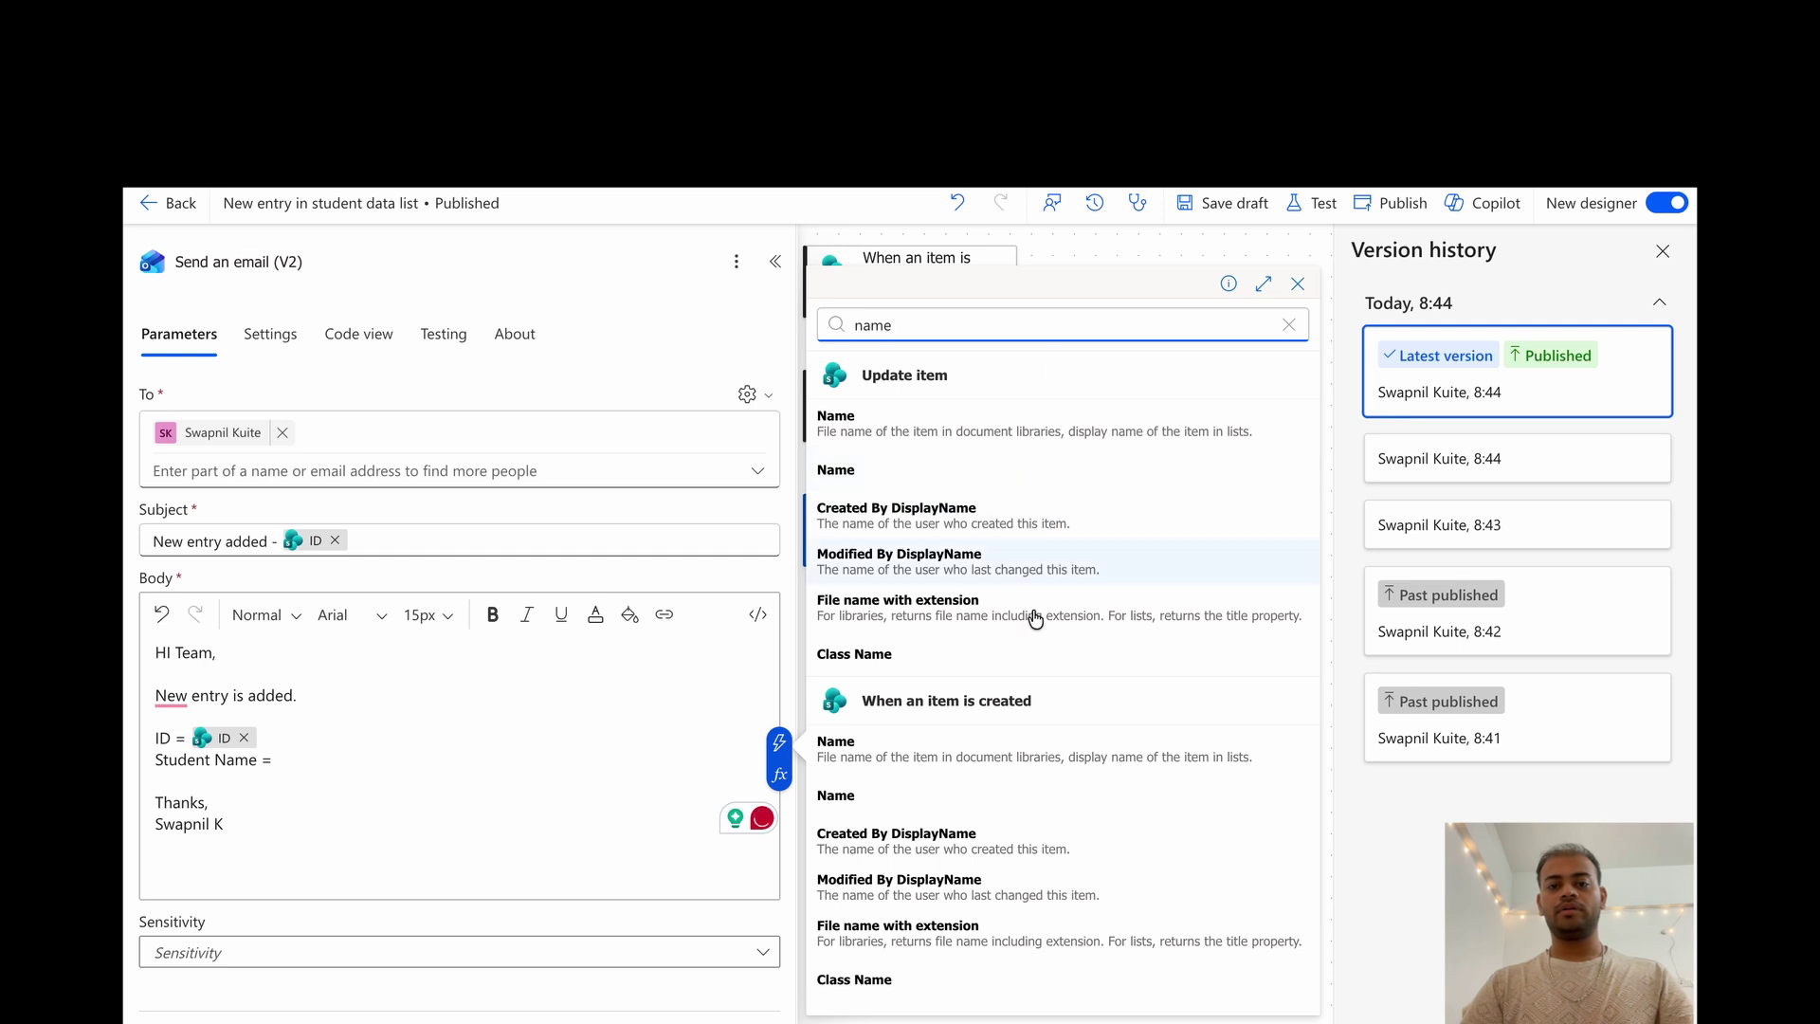
{"action": "left_click", "coordinate": [963, 755]}
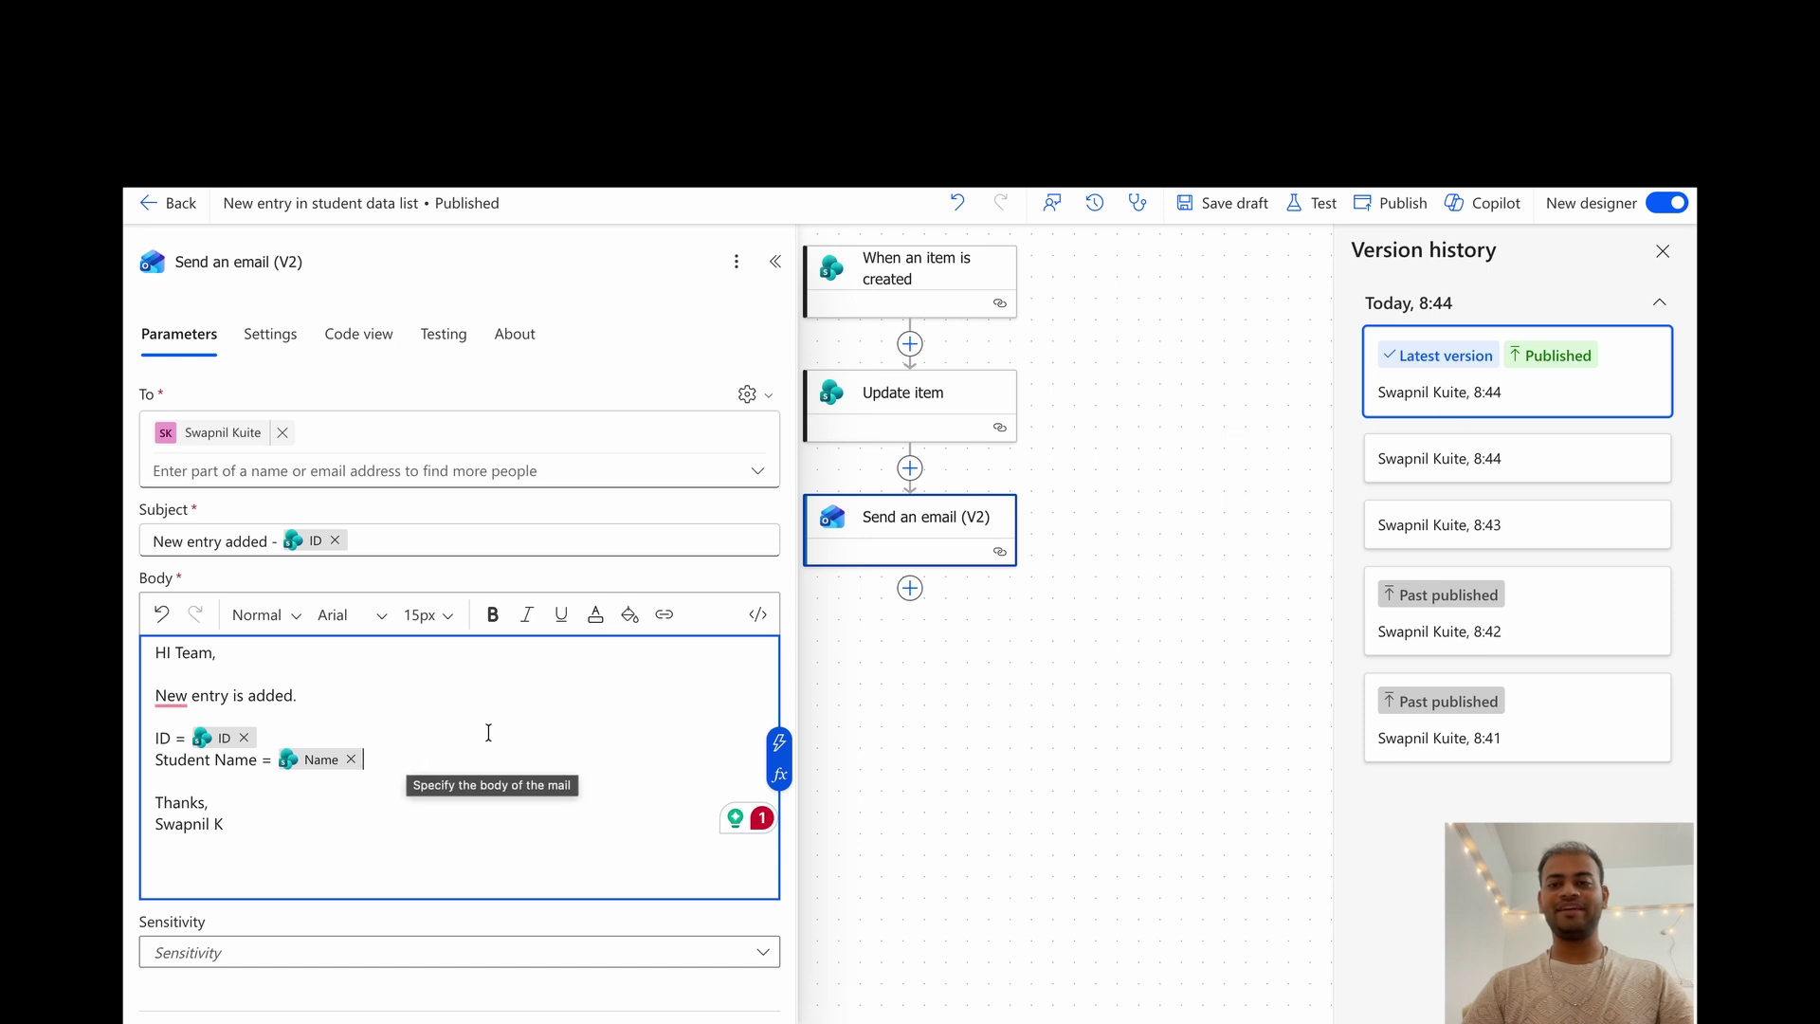
- Save the flow with the corrected email body as a draft and publish it
{"action": "left_click", "coordinate": [1230, 215]}
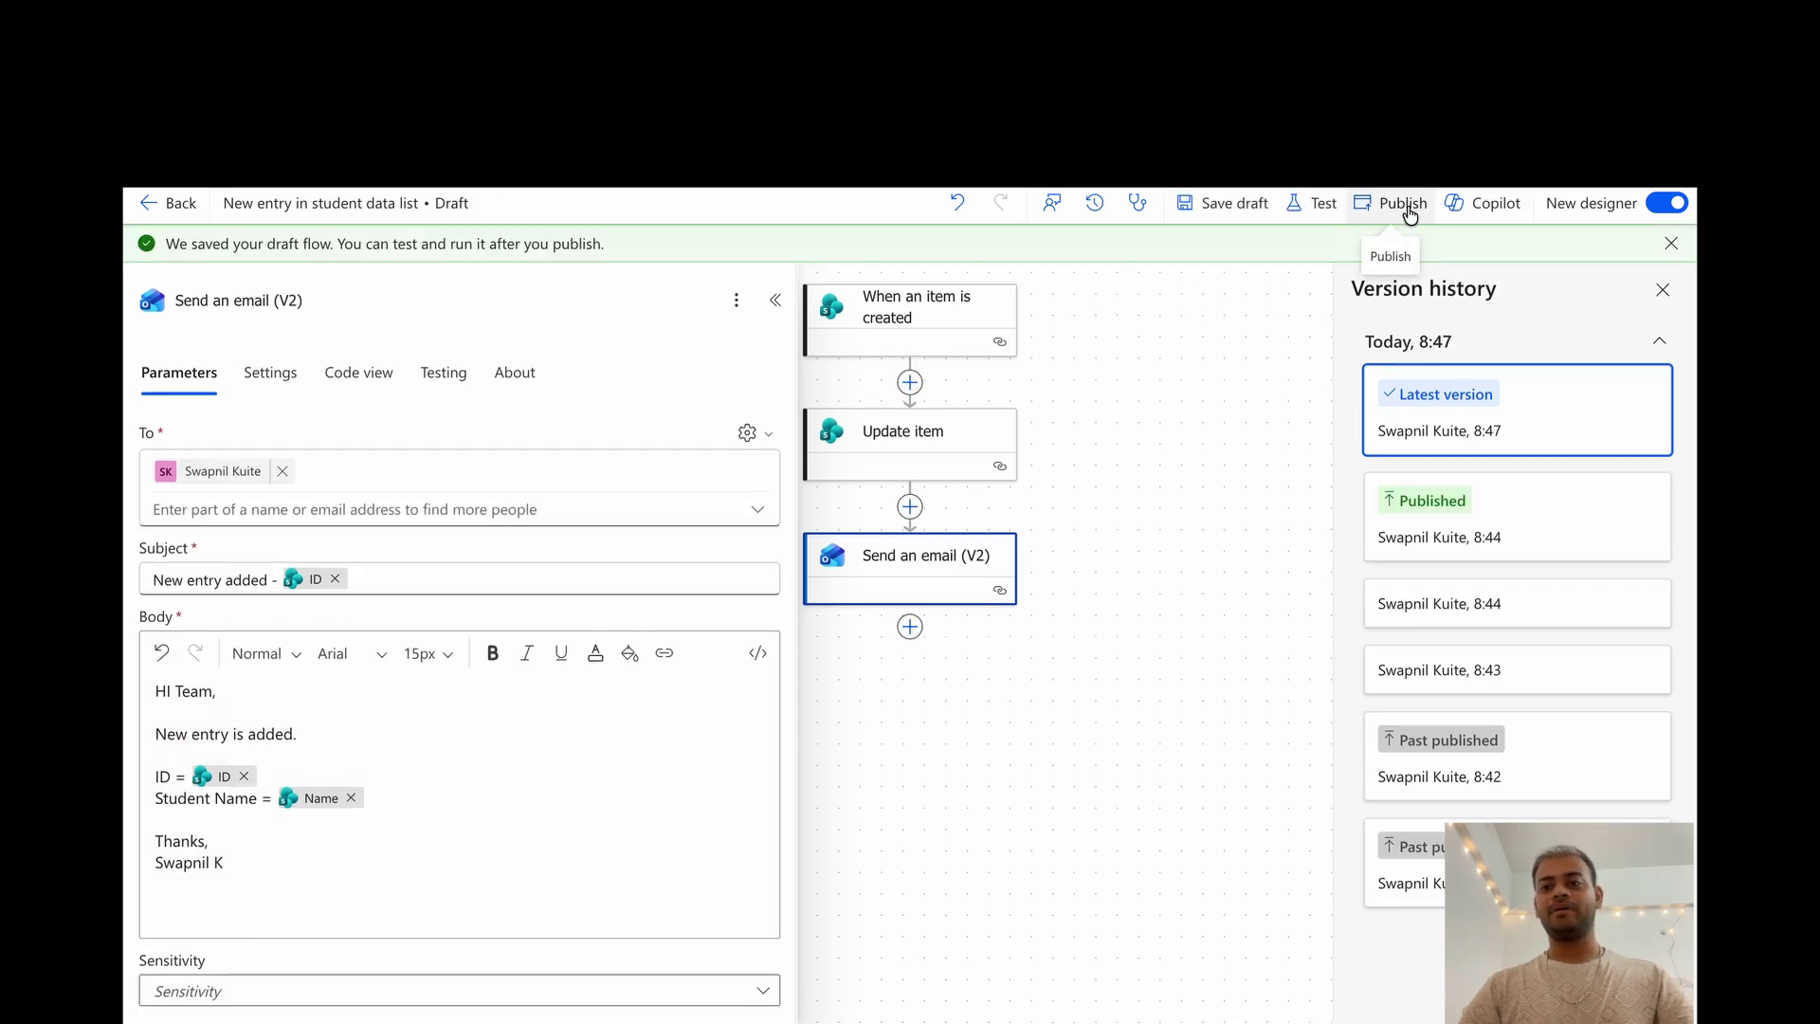
{"action": "left_click", "coordinate": [1410, 214]}
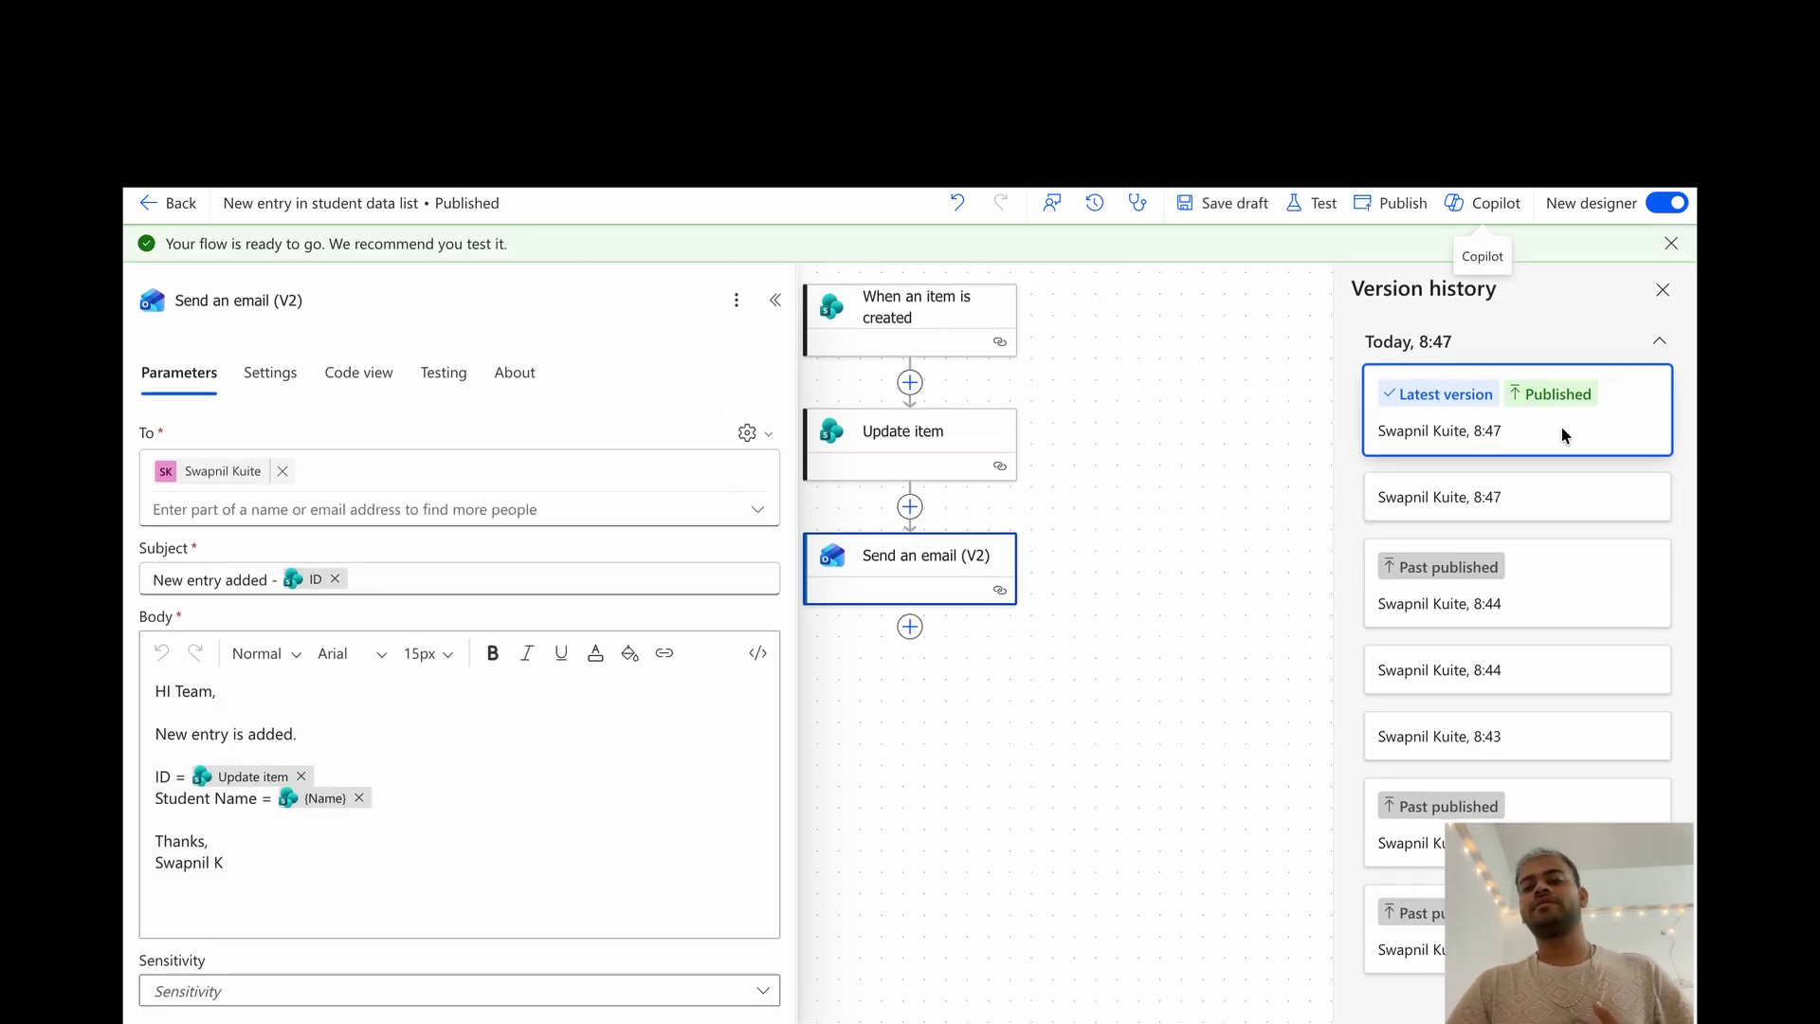
- Test the flow automatically with the recently used succeeded trigger, and switch to Outlook to open the new "New entry added - 12" email
{"action": "left_click", "coordinate": [1324, 210]}
{"action": "left_click", "coordinate": [1360, 290]}
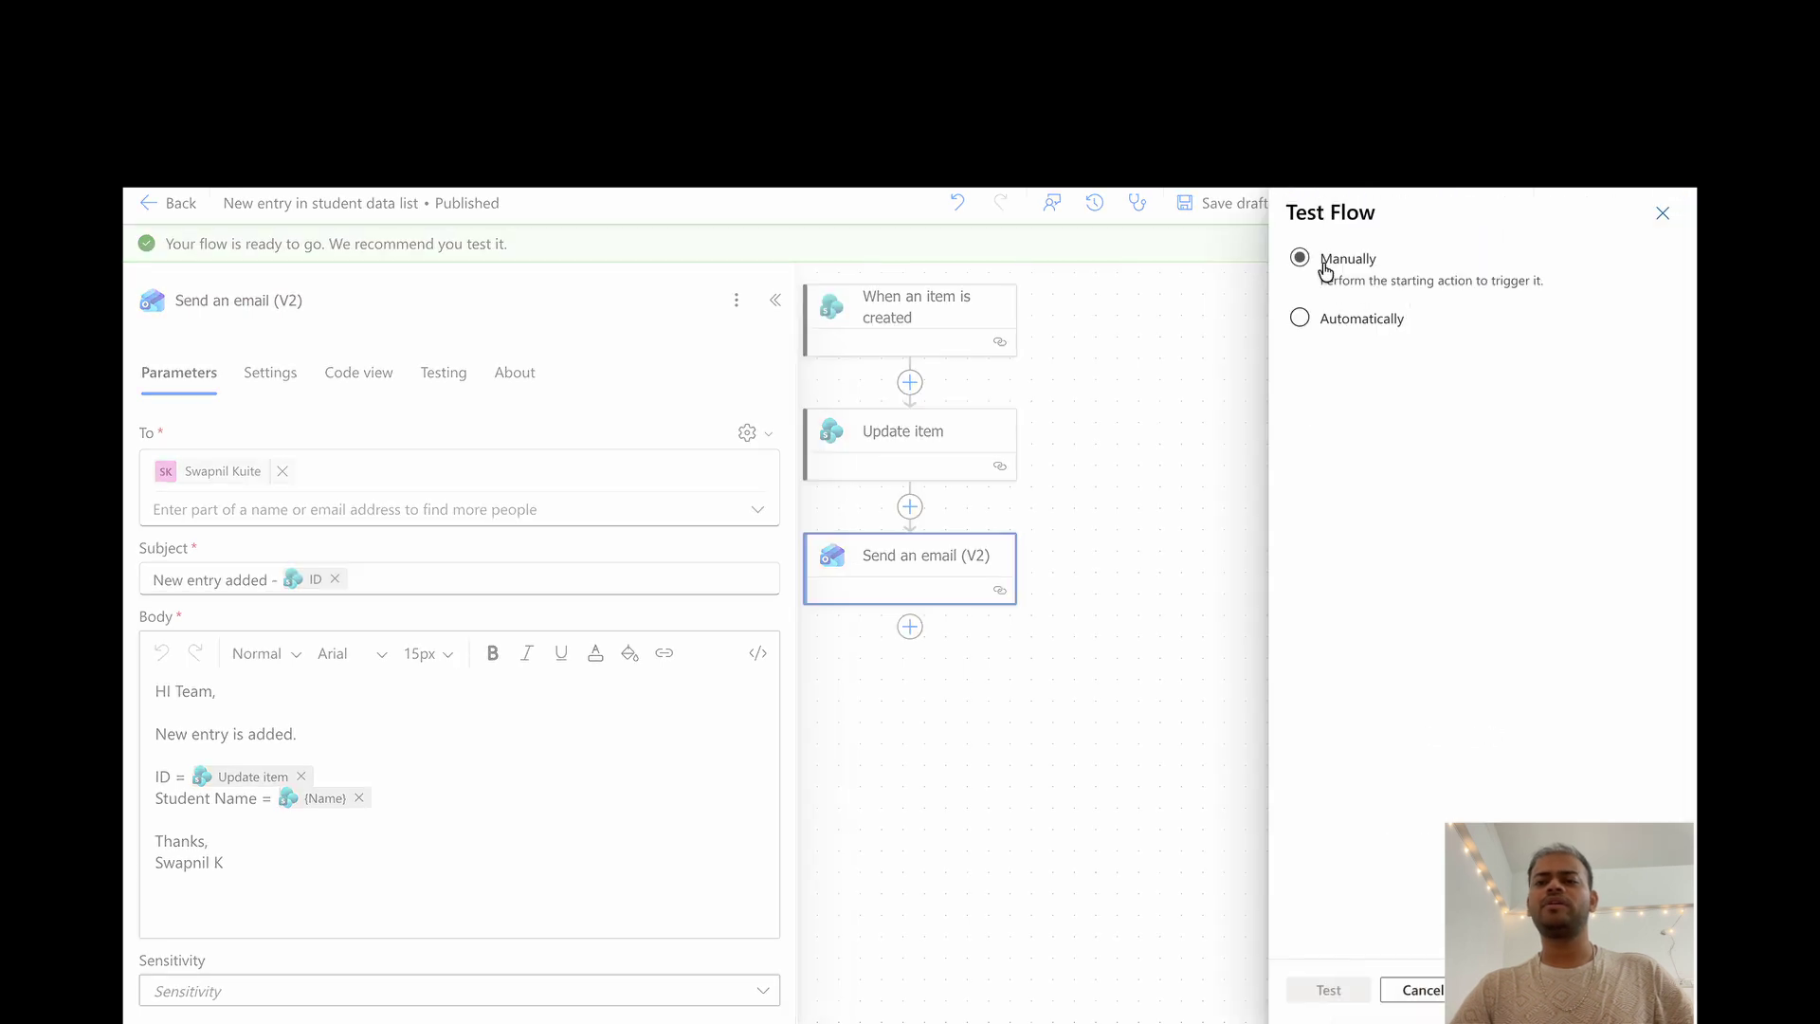
{"action": "left_click", "coordinate": [1299, 318]}
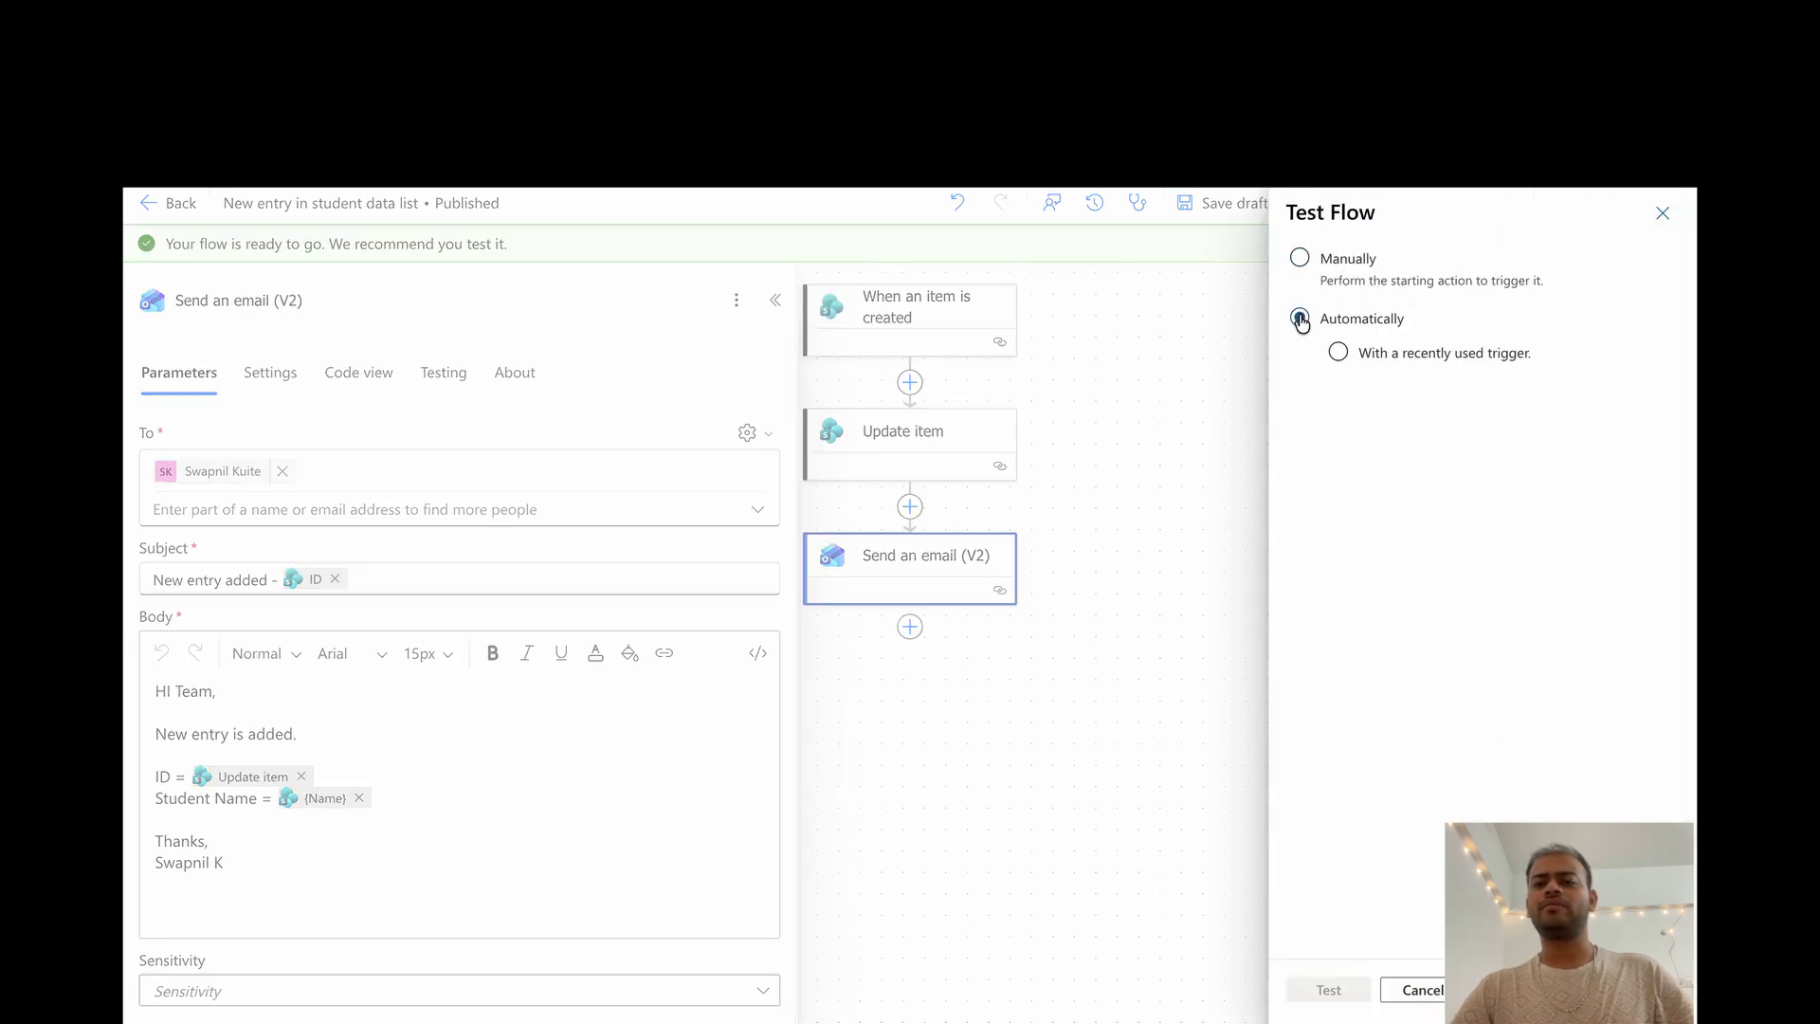
{"action": "left_click", "coordinate": [1338, 354]}
{"action": "left_click", "coordinate": [1312, 396]}
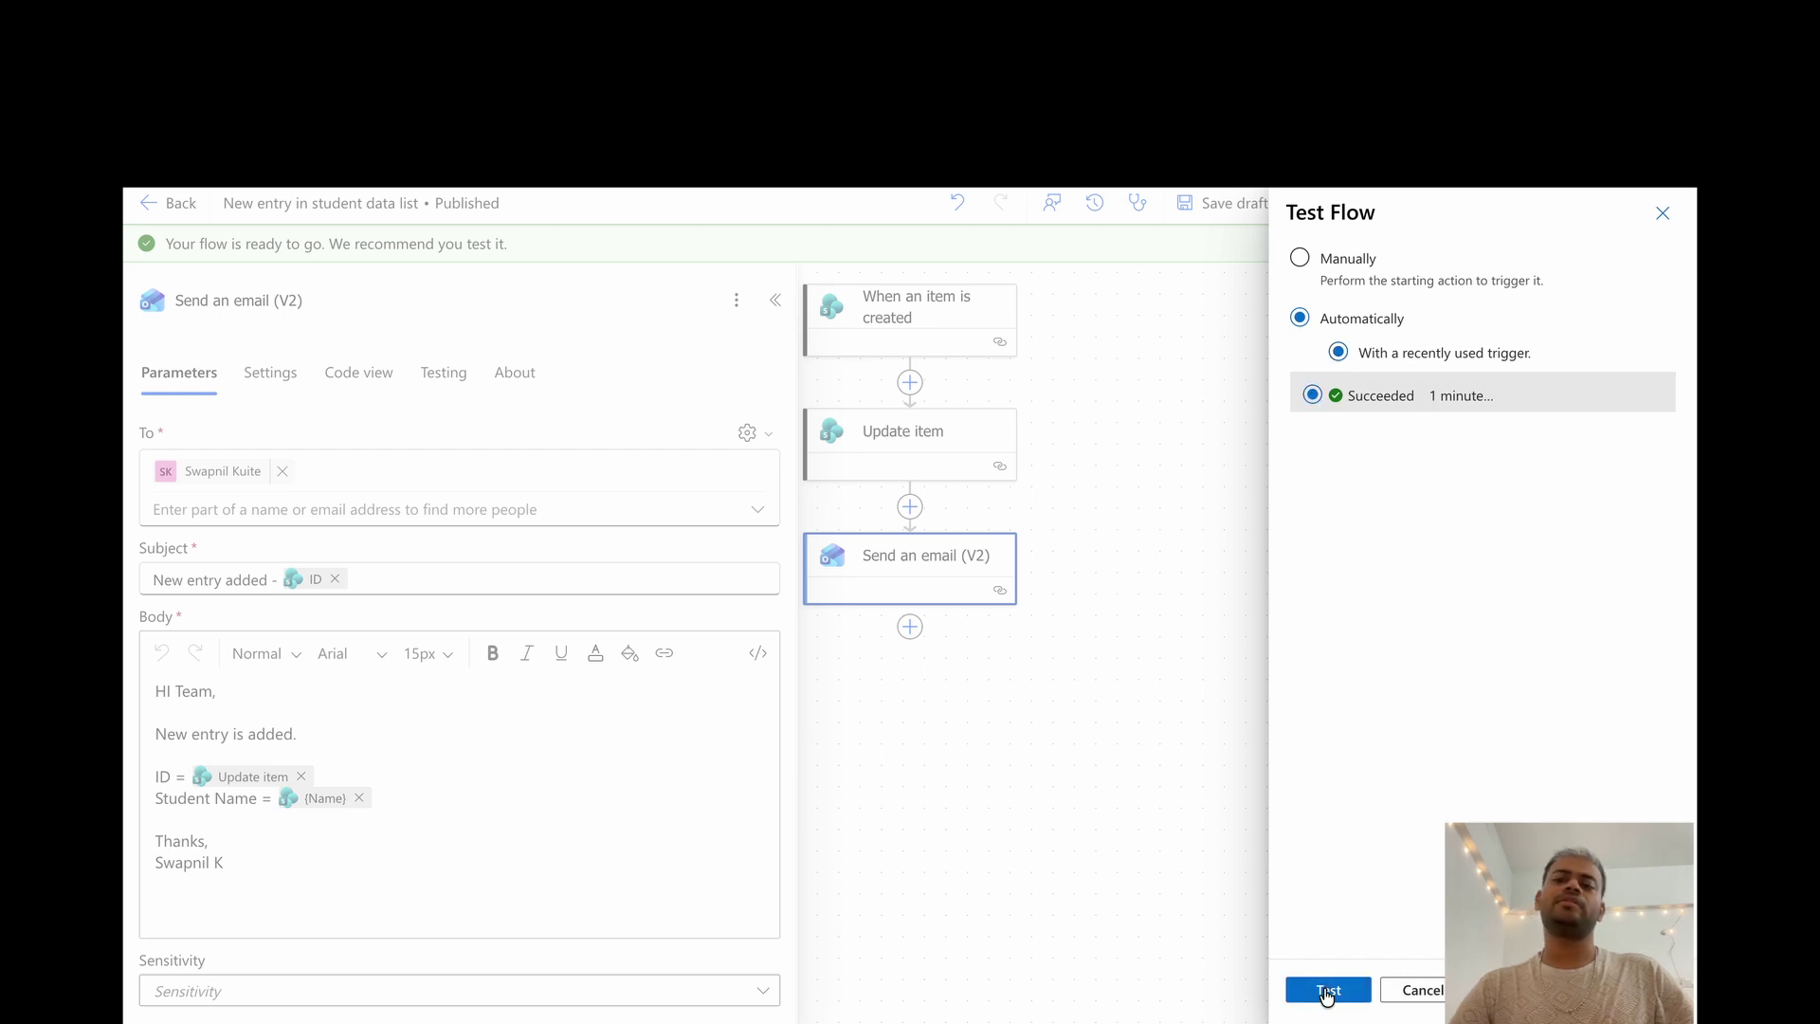
{"action": "left_click", "coordinate": [1327, 989]}
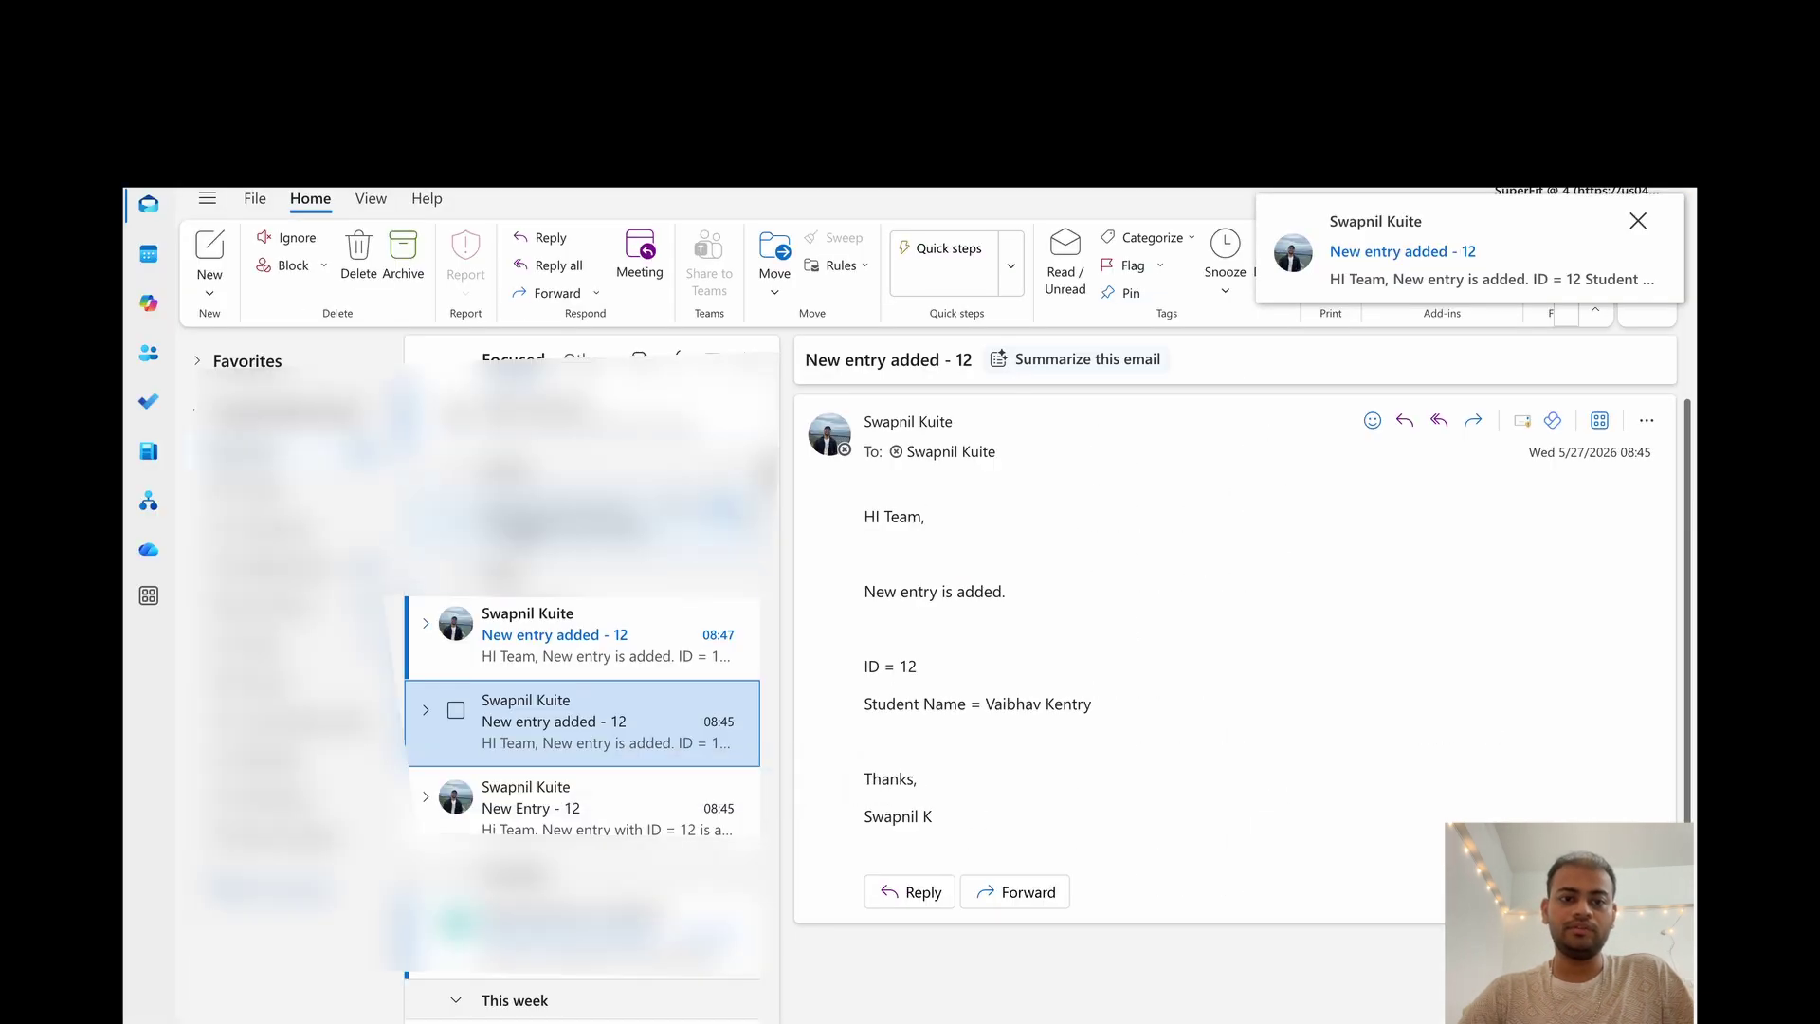
{"action": "left_click", "coordinate": [578, 635]}
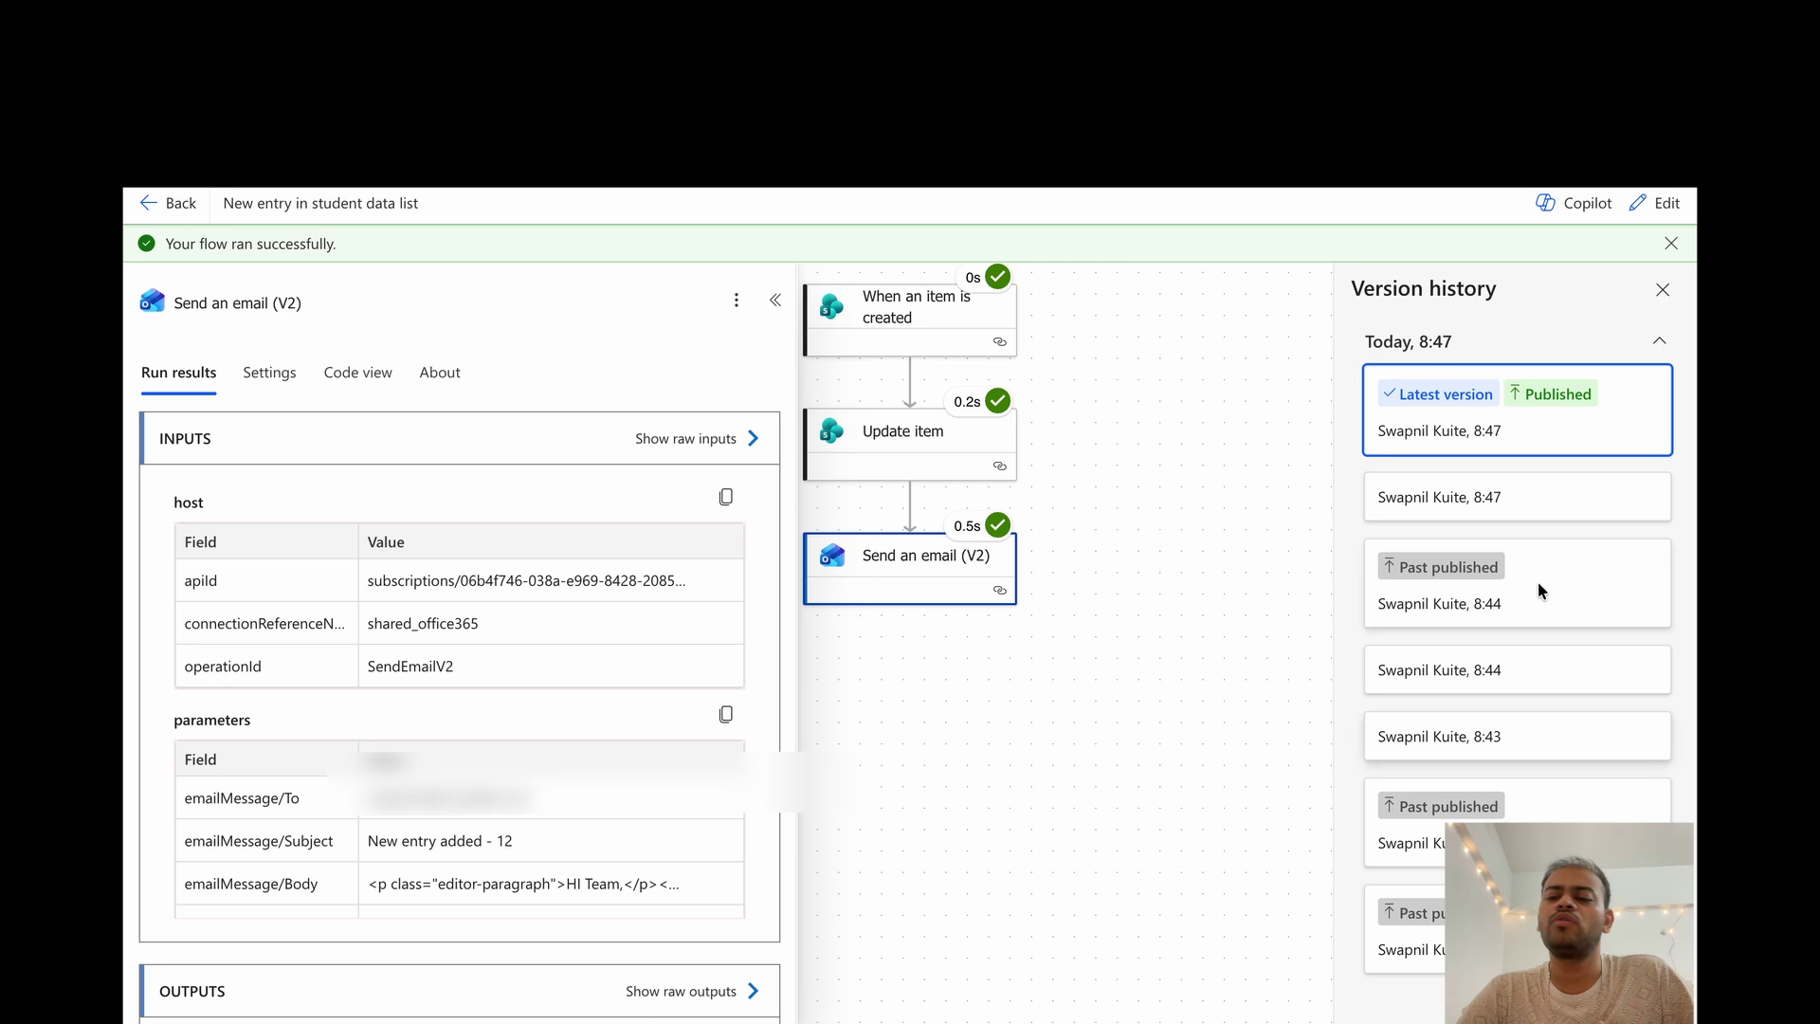
- Restore the past published version from 8:42 in the flow's version history as the current draft
{"action": "left_click", "coordinate": [1547, 578]}
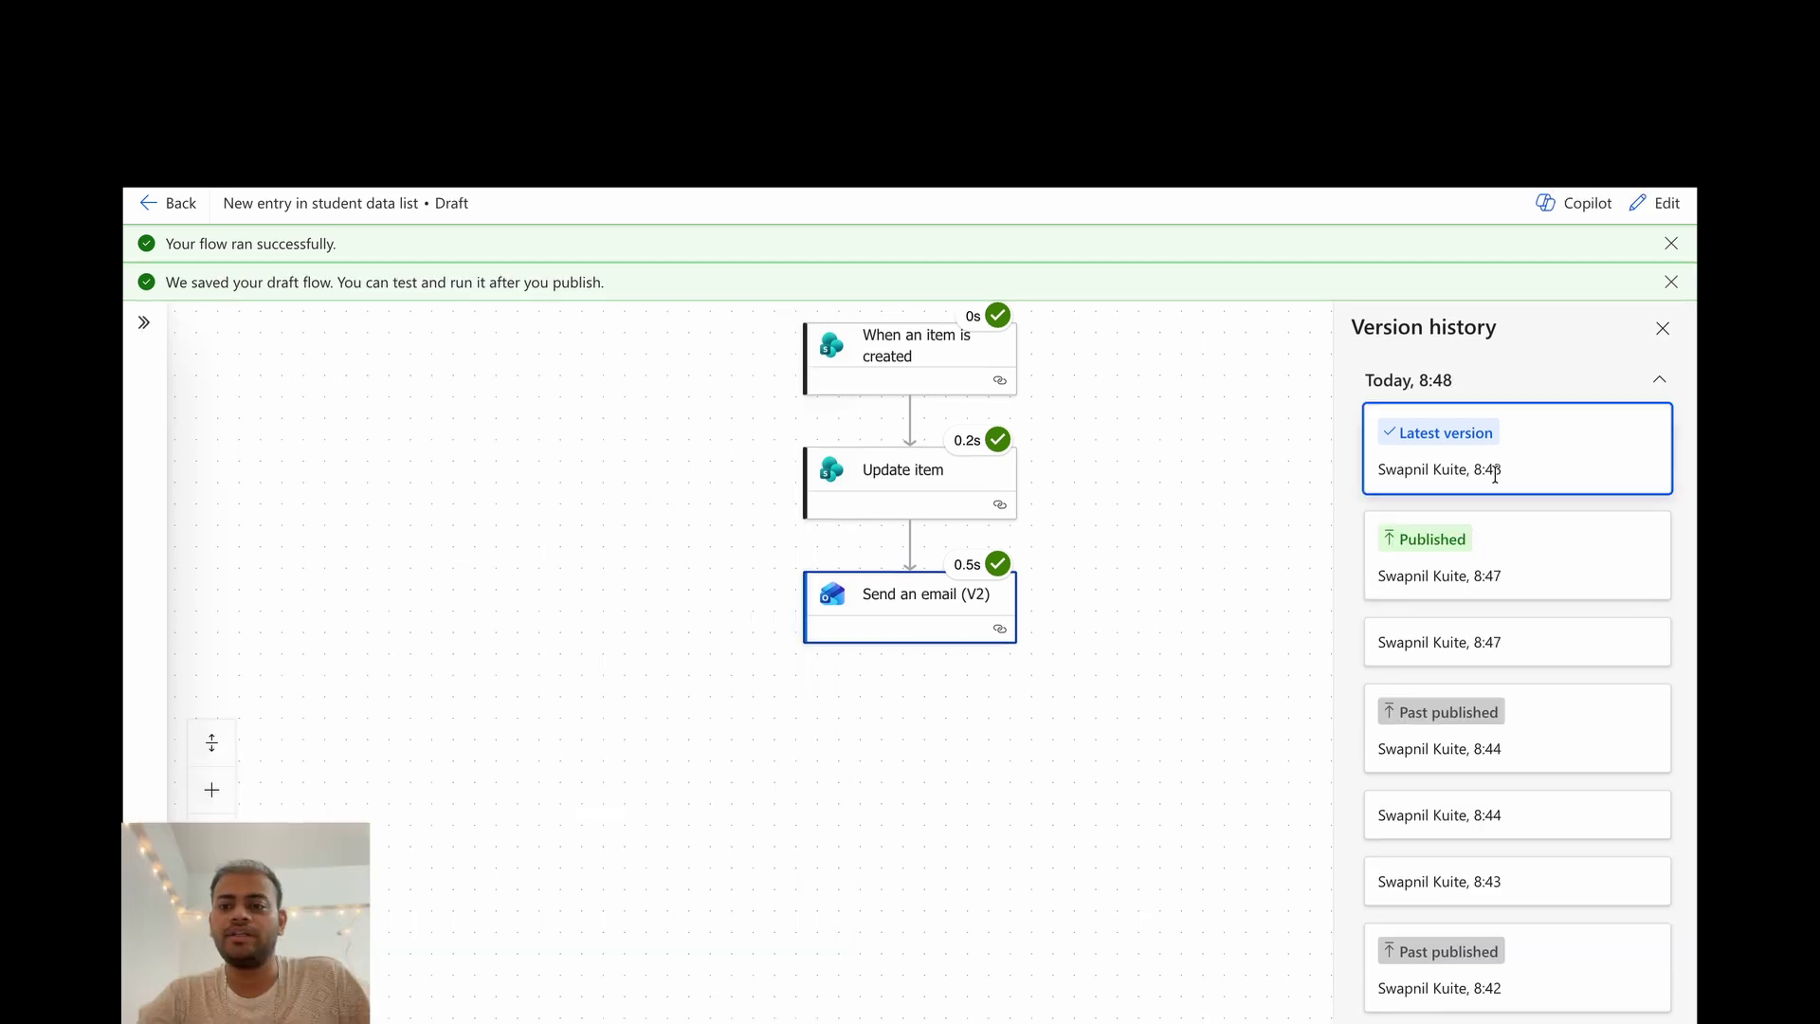
{"action": "scroll", "coordinate": [1495, 487], "scroll_direction": "down", "scroll_amount": 1}
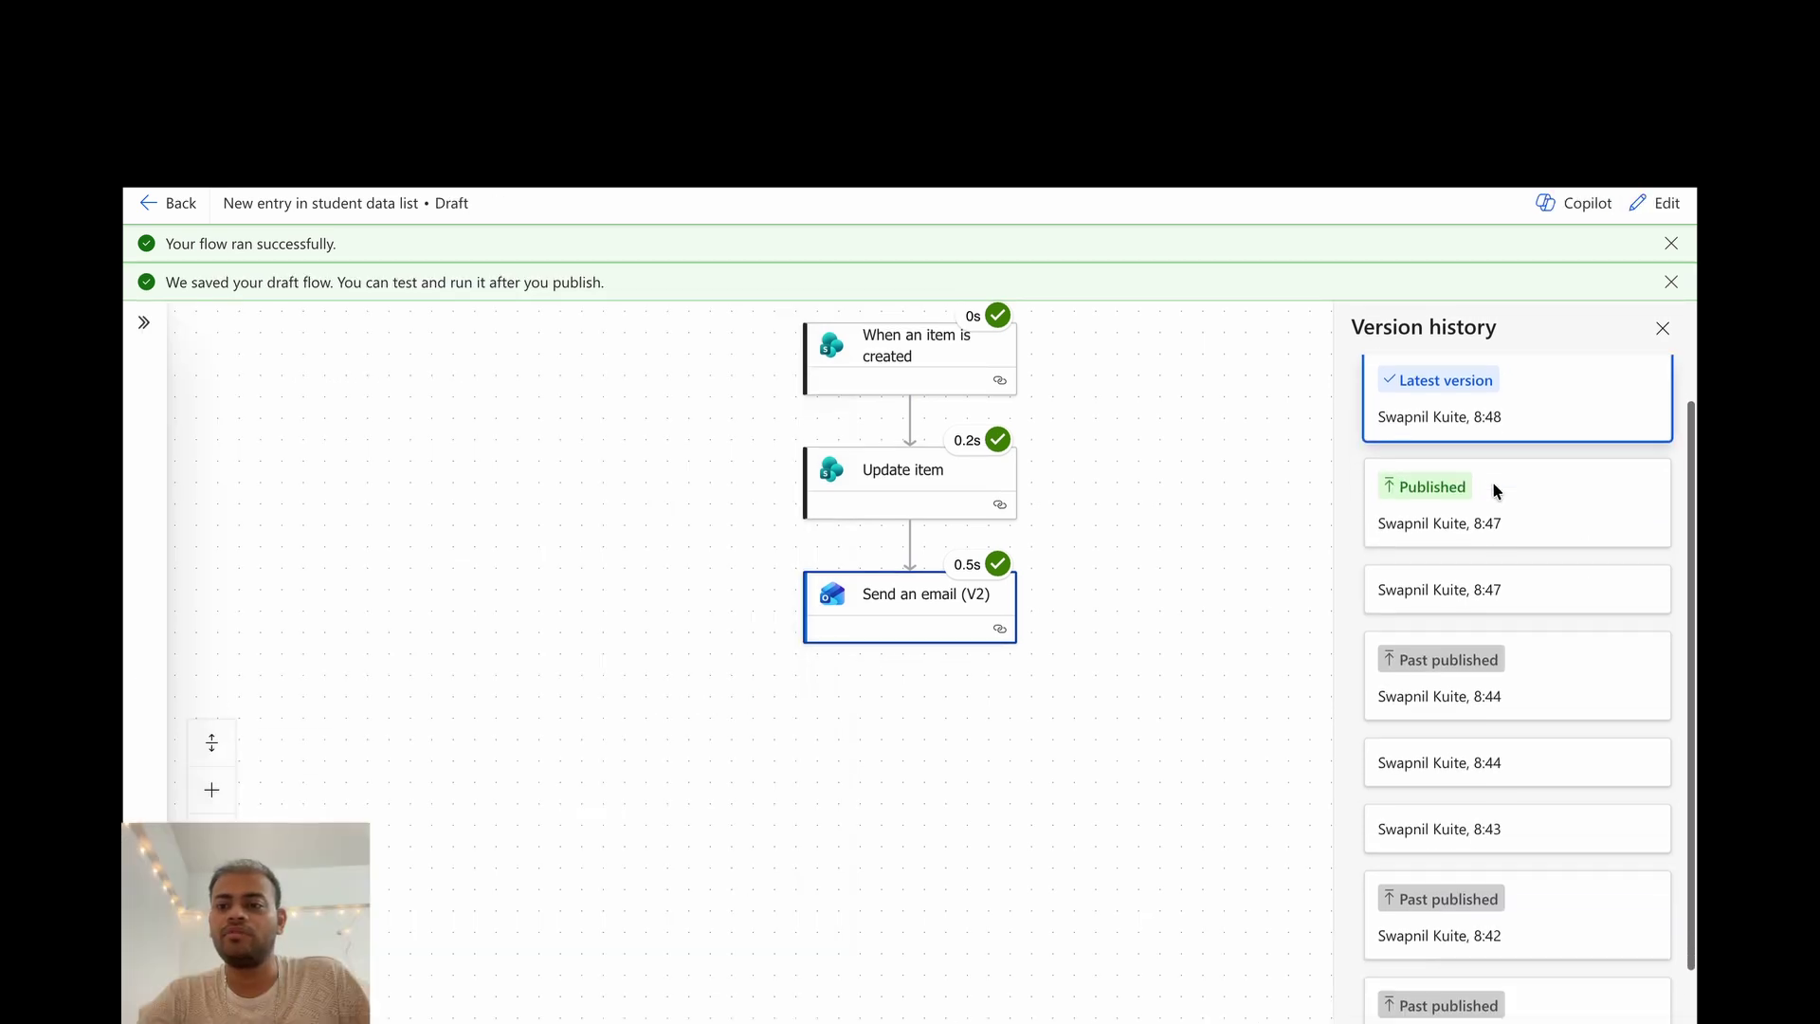
{"action": "scroll", "coordinate": [1503, 531], "scroll_direction": "down", "scroll_amount": 1}
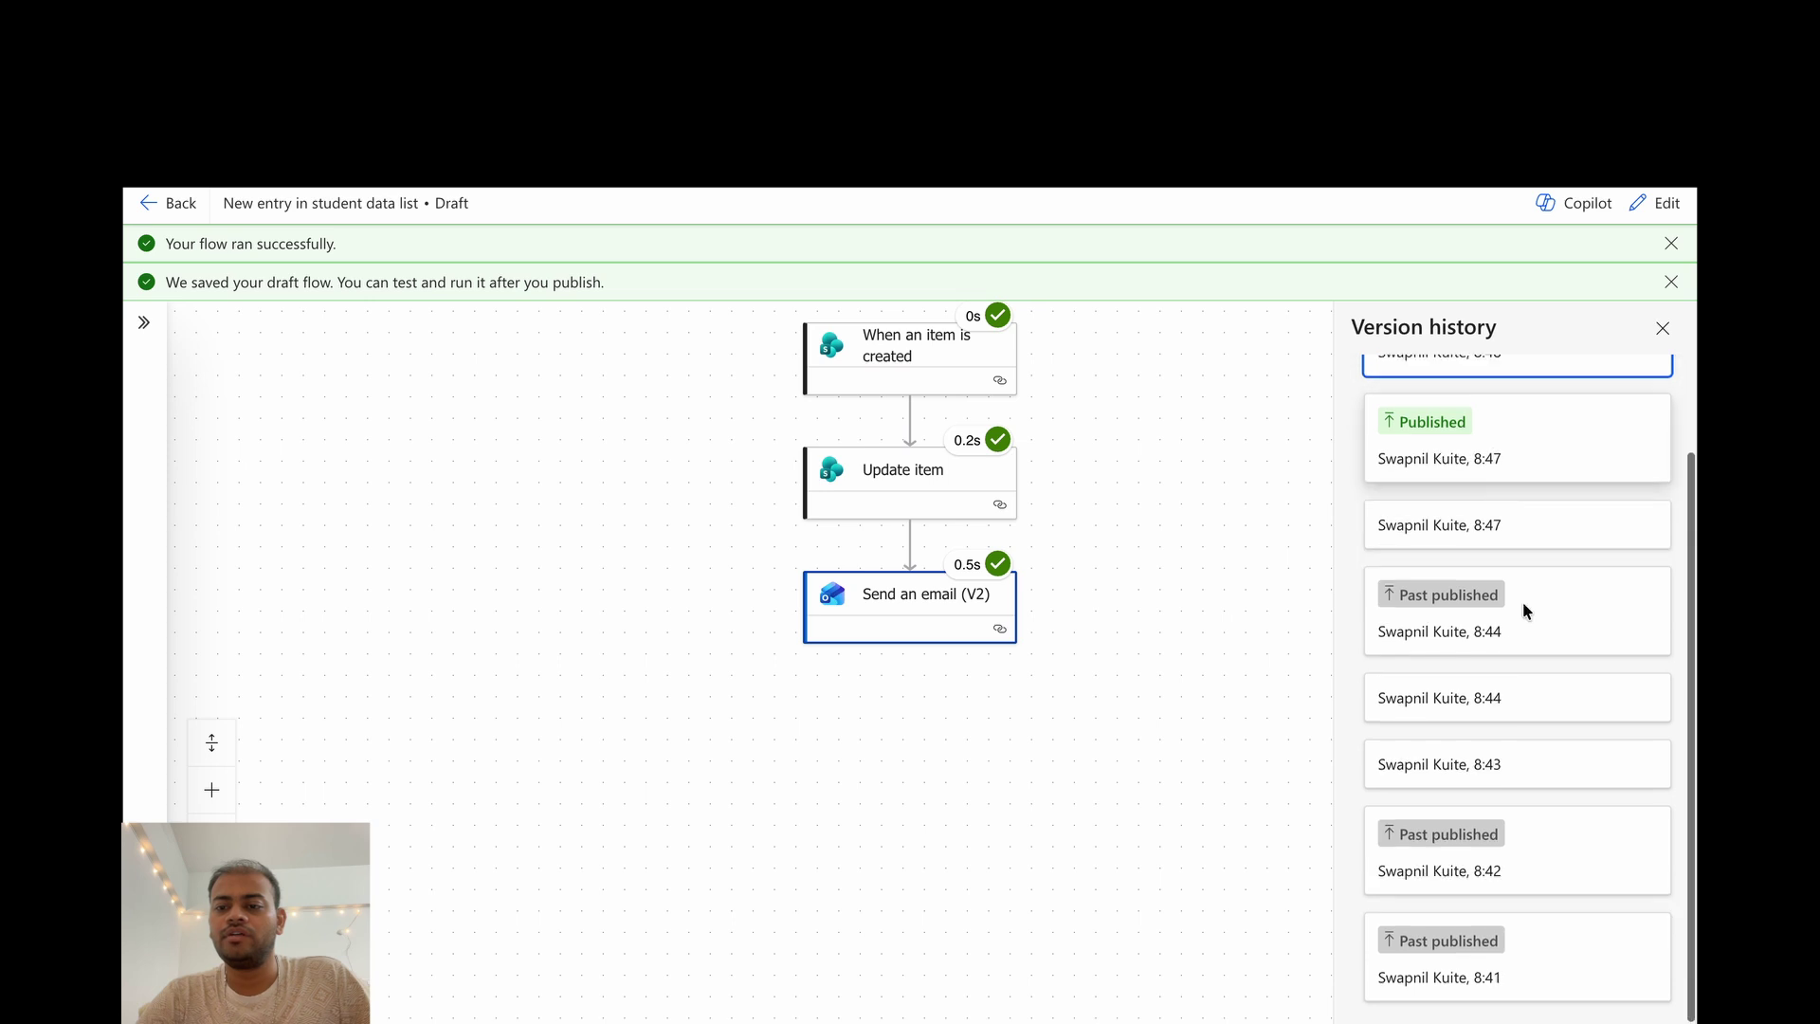
{"action": "left_click", "coordinate": [1501, 872]}
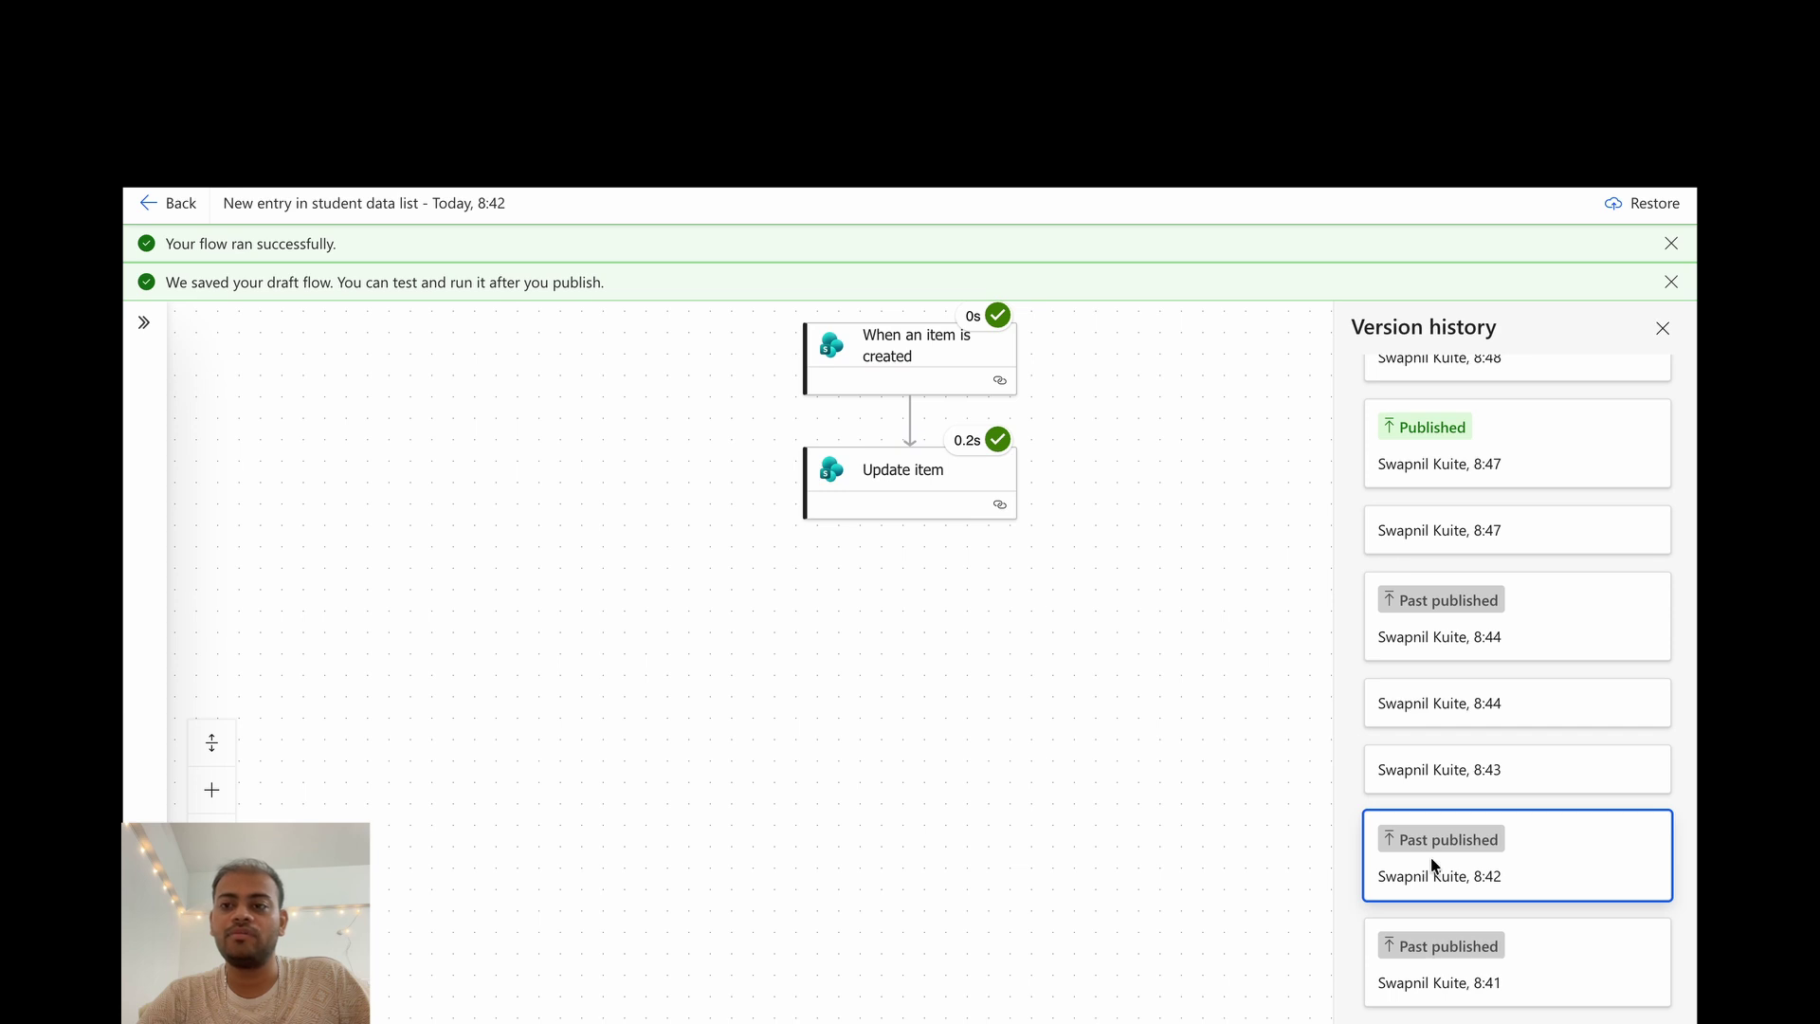
{"action": "left_click", "coordinate": [1654, 207]}
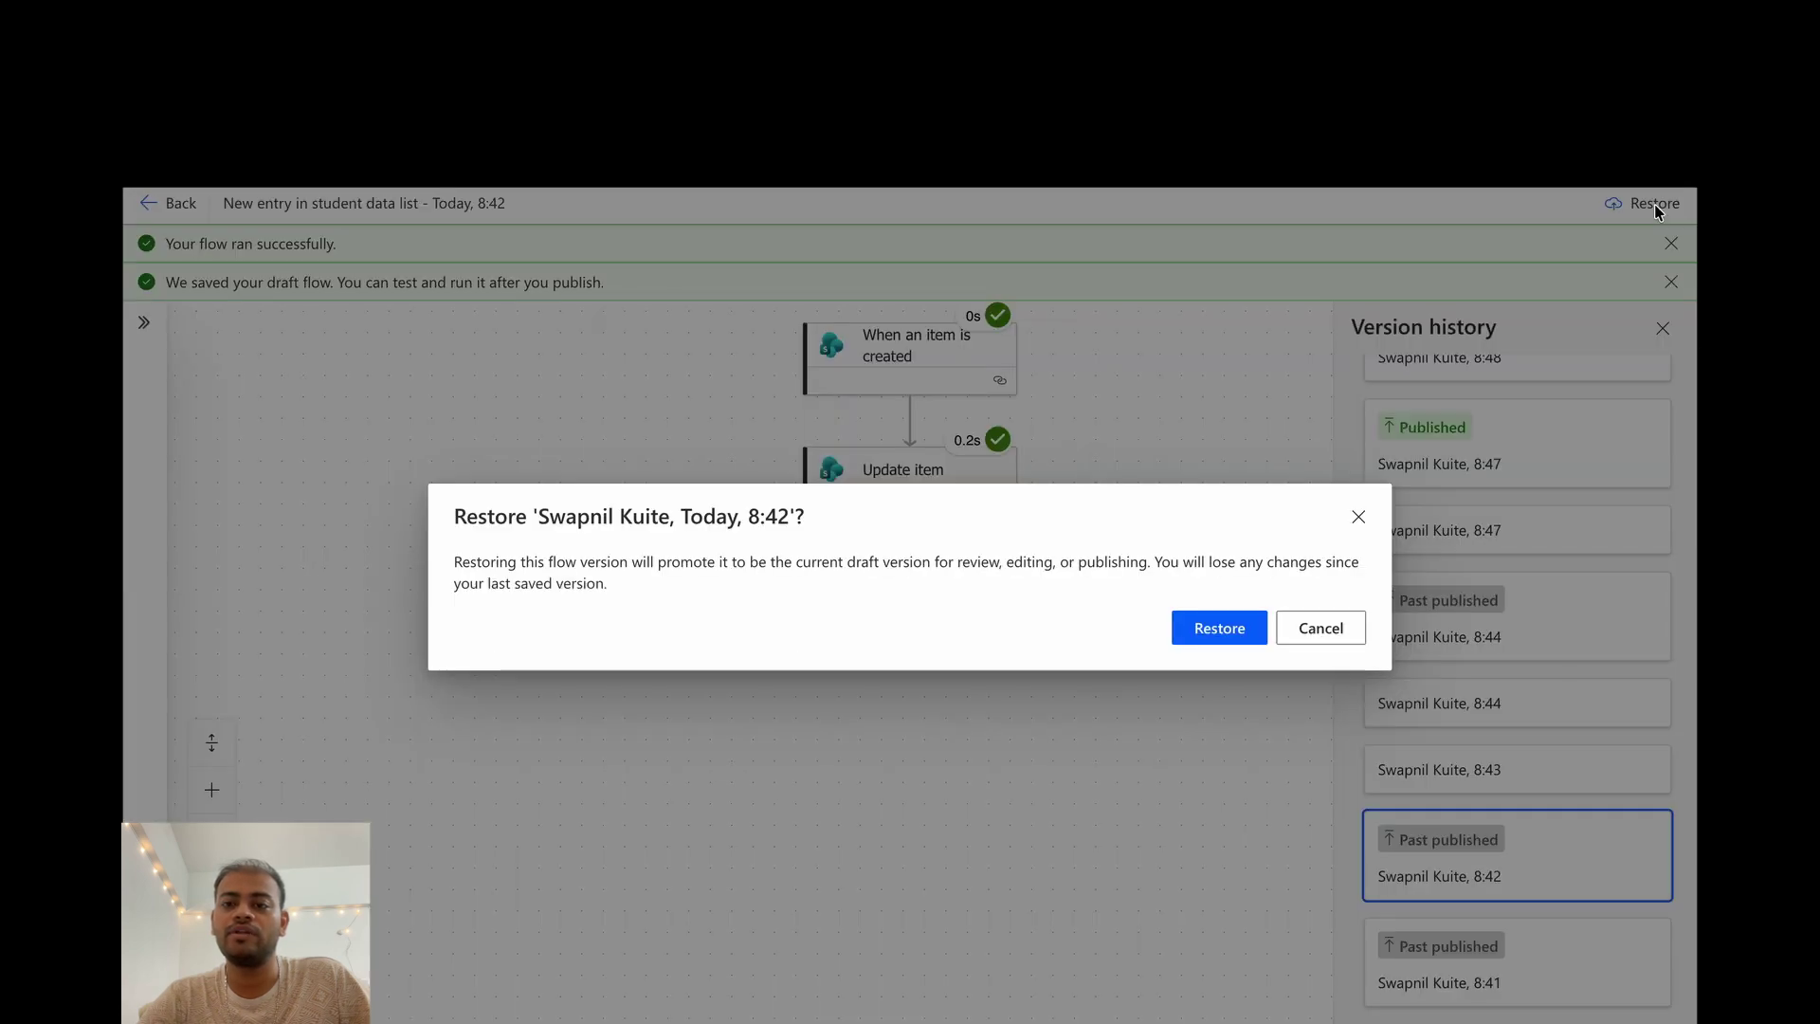
{"action": "left_click", "coordinate": [1236, 624]}
{"action": "scroll", "coordinate": [1492, 470], "scroll_direction": "up", "scroll_amount": 1}
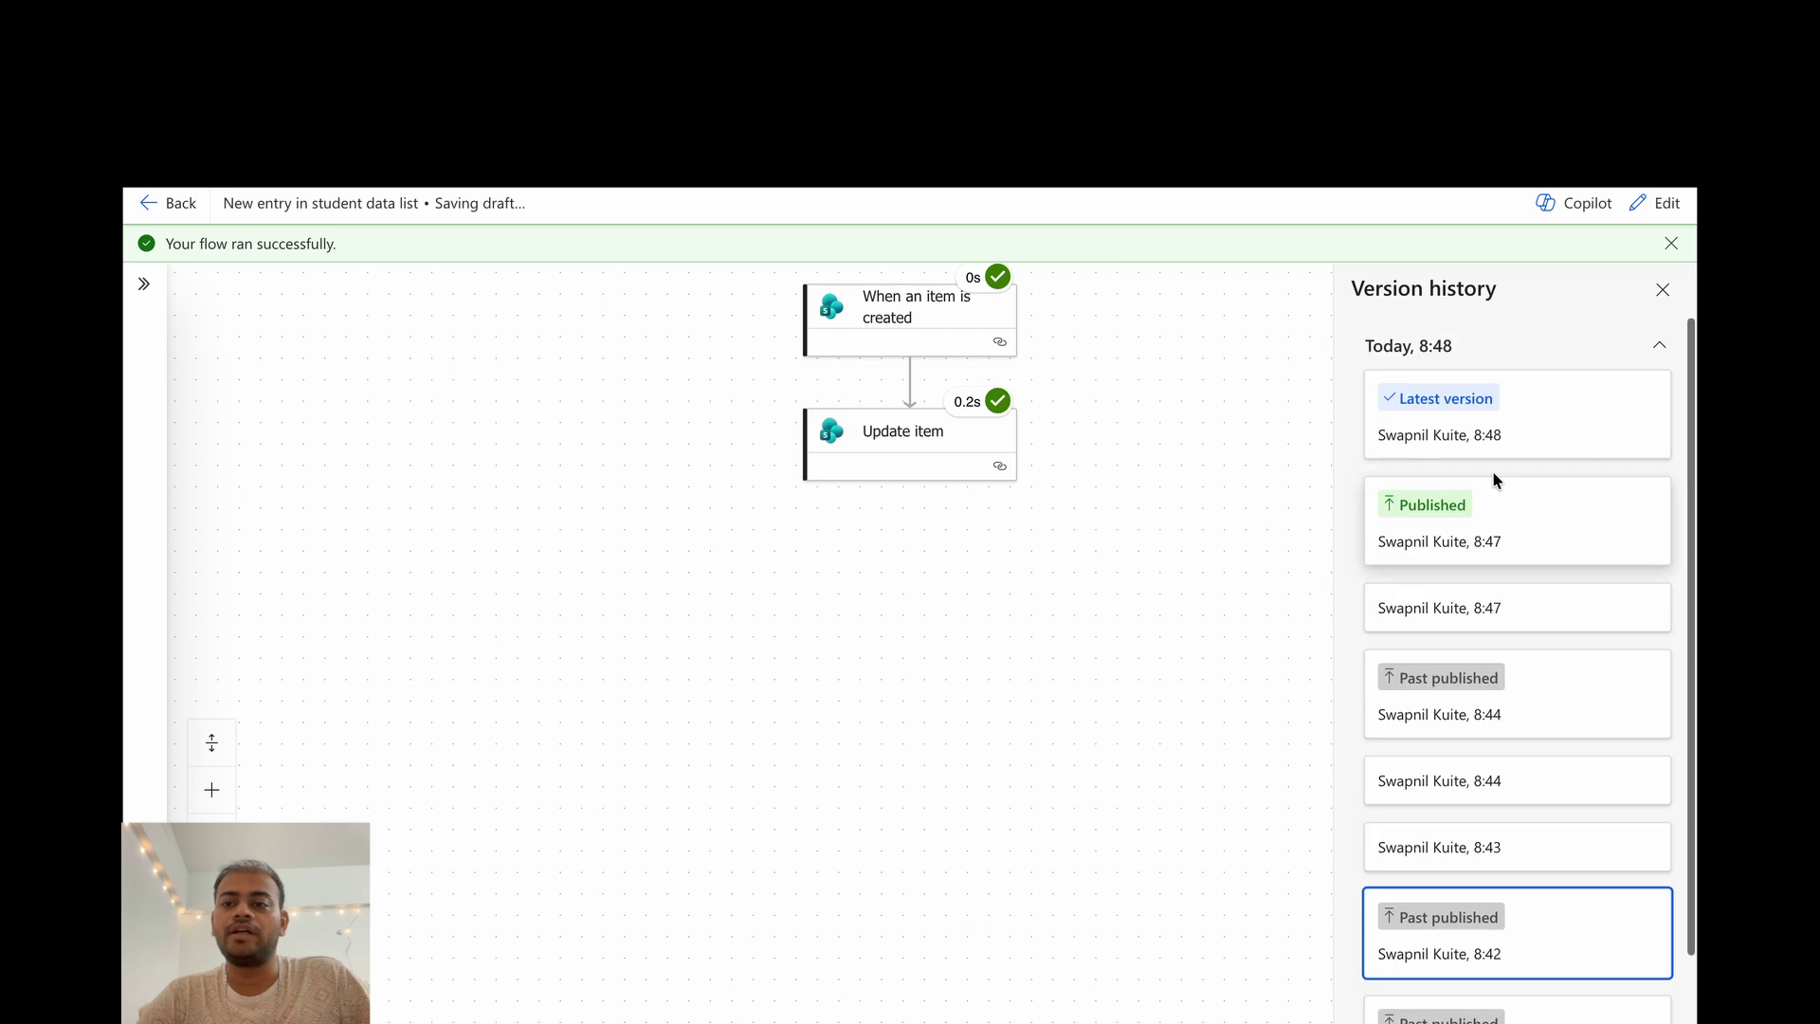